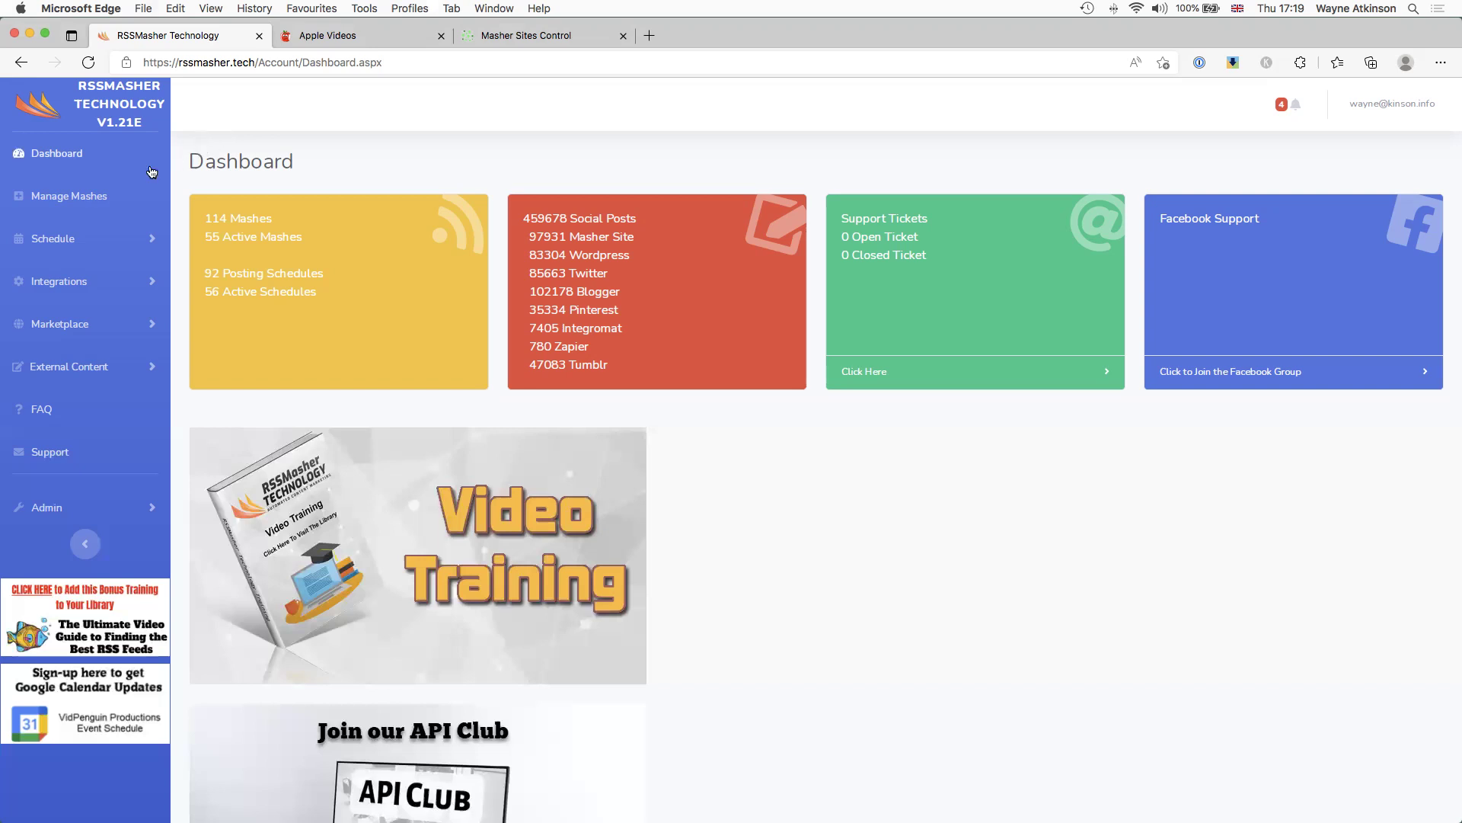
# Step: Open the Manage Mashes list of 114 mashes, then bring up the Apple Videos site
pyautogui.click(69, 198)
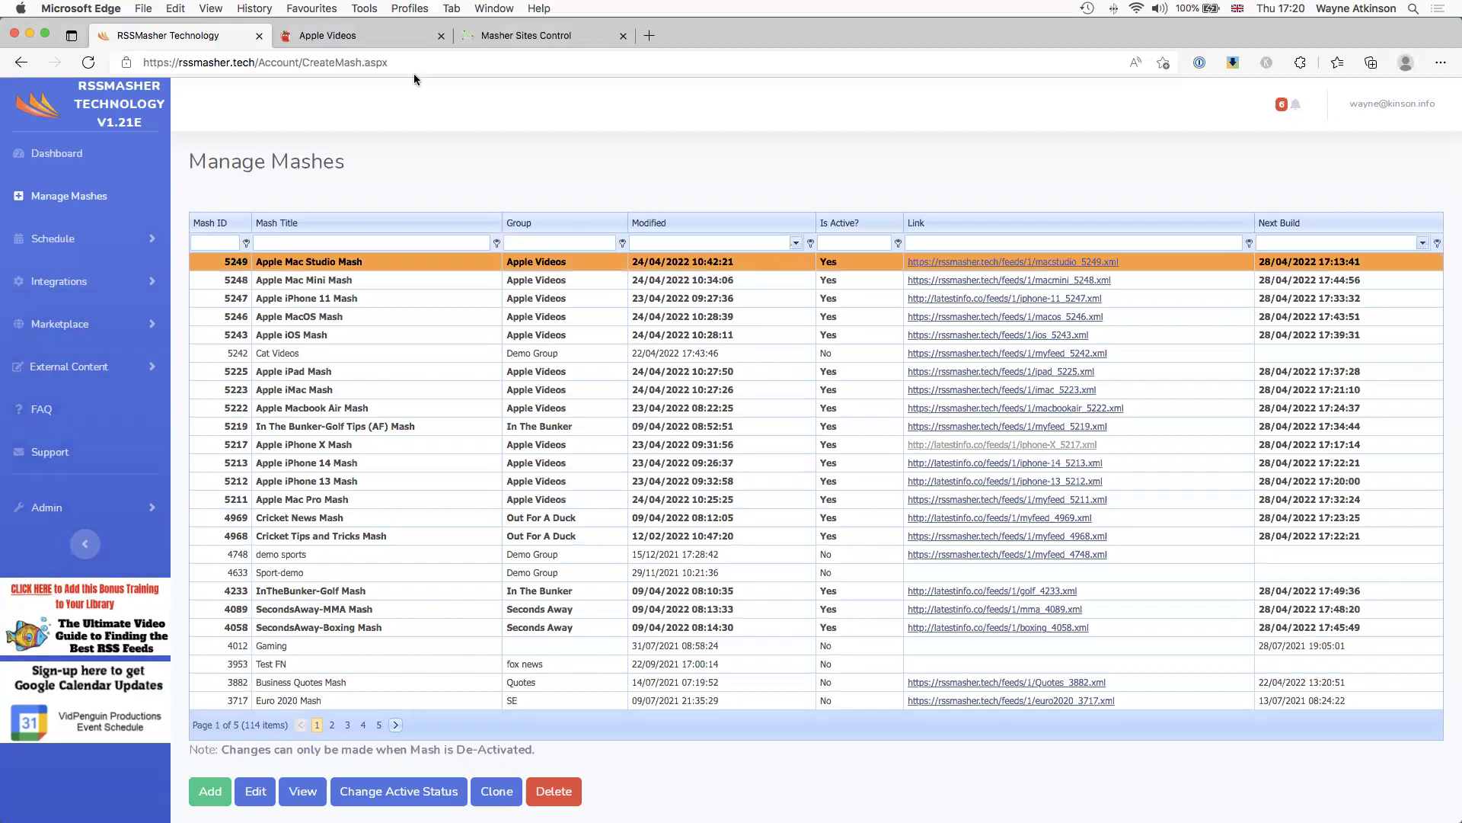
pyautogui.click(363, 35)
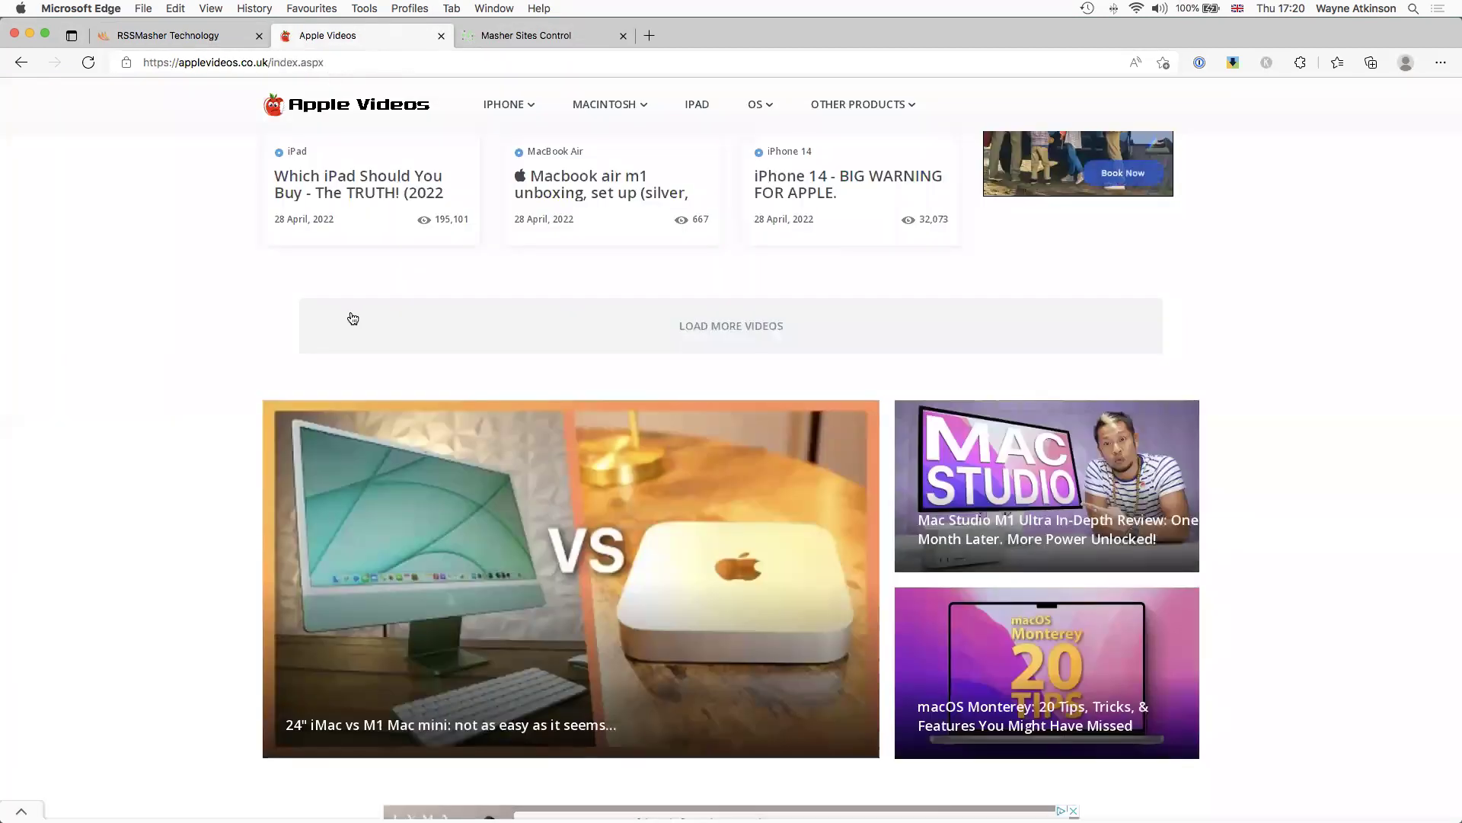
# Step: Load more videos and review the iPhone, OS, Macintosh, Other Products menus and Recent Uploads
pyautogui.click(328, 317)
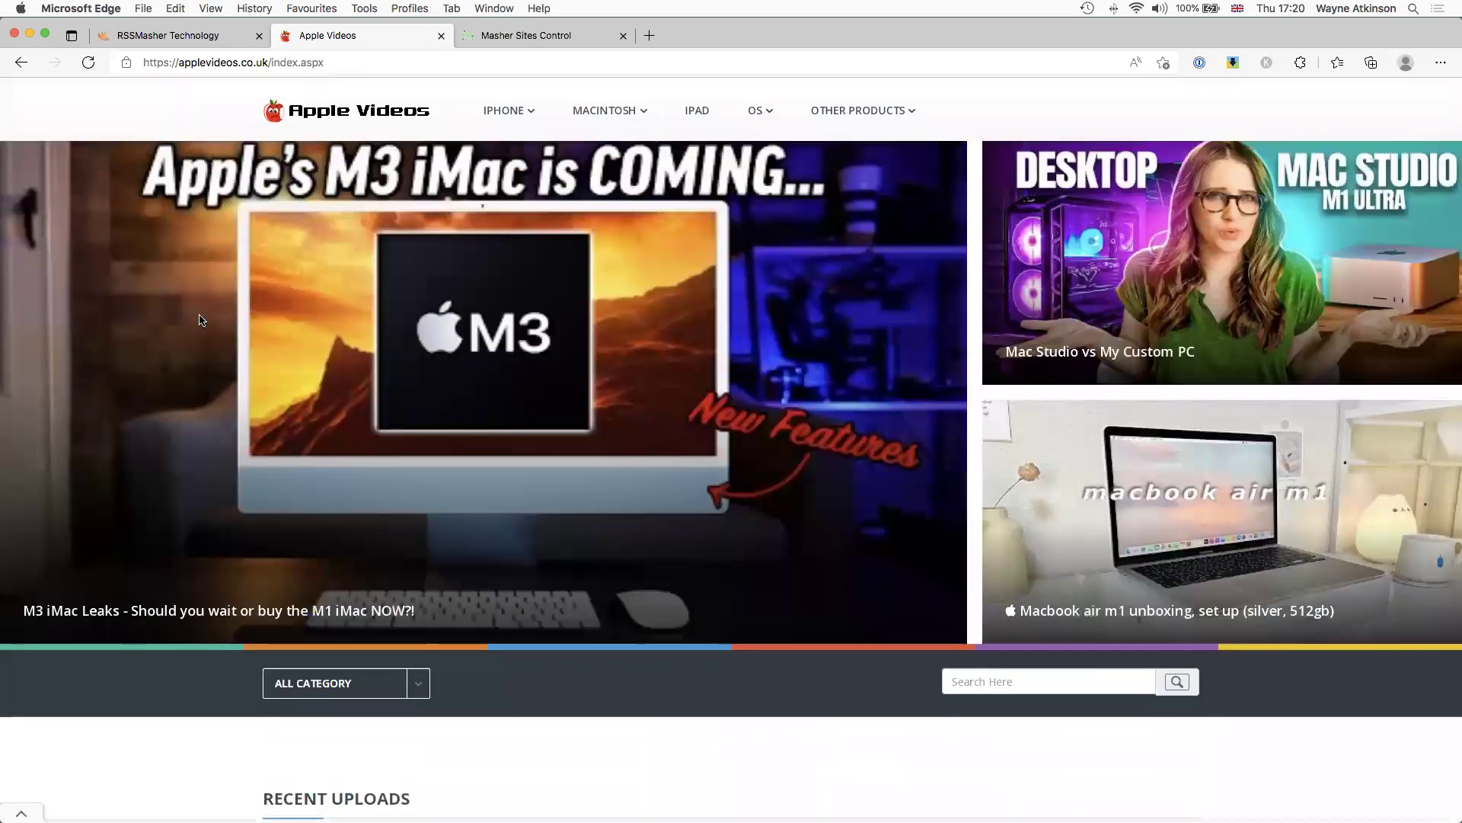
pyautogui.moveTo(499, 112)
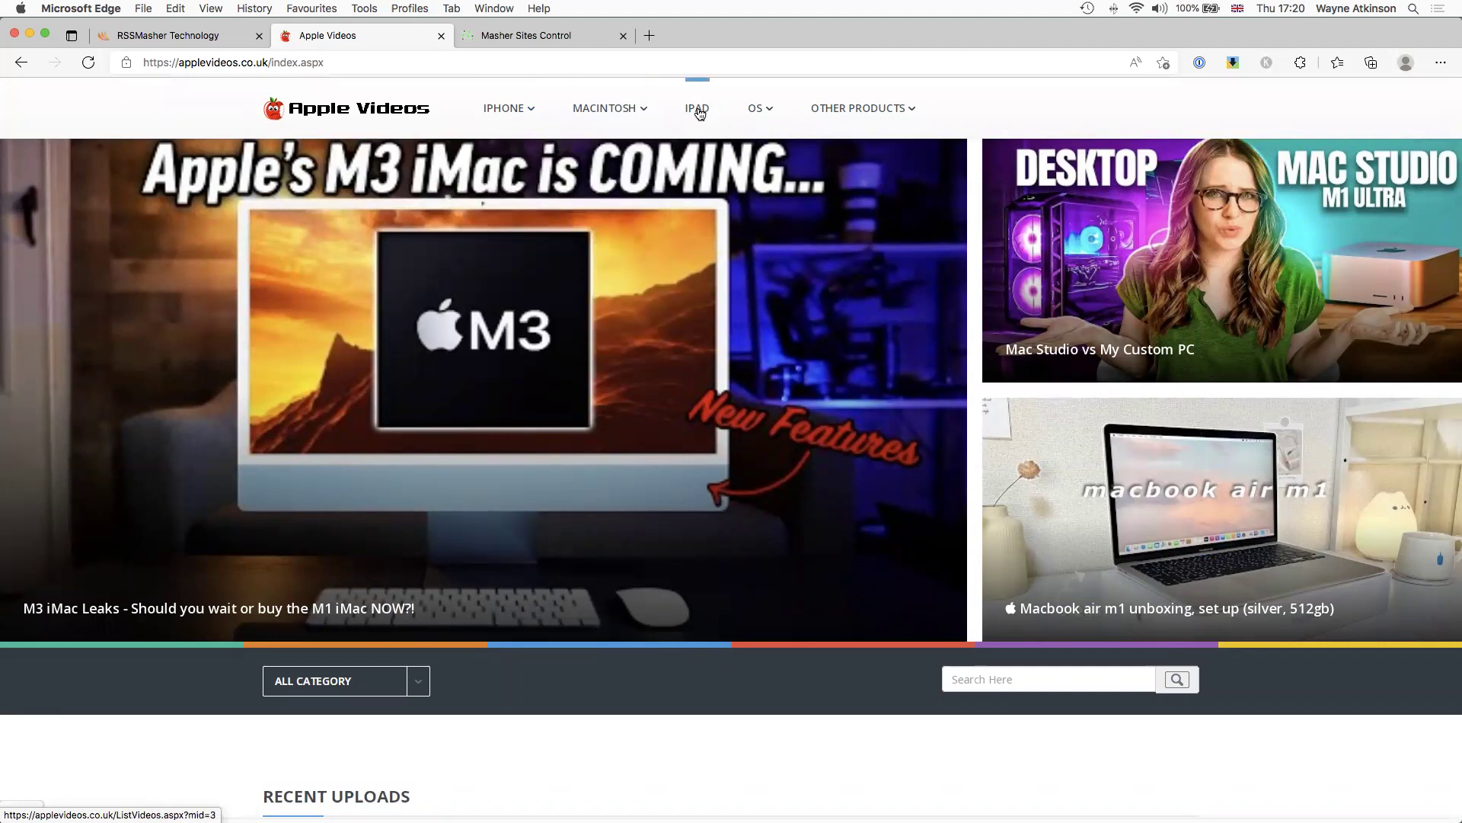
pyautogui.moveTo(766, 111)
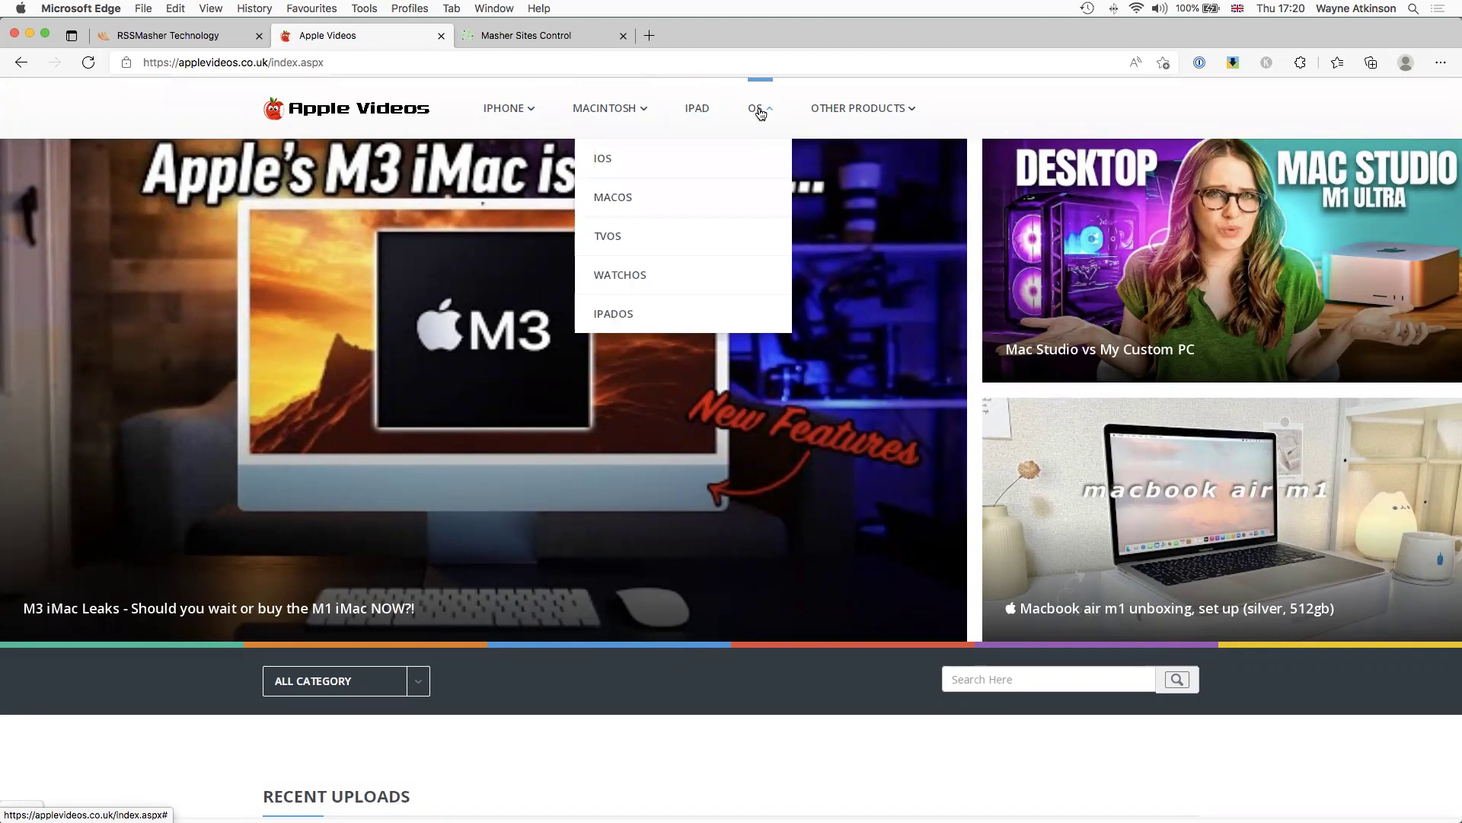
pyautogui.moveTo(876, 111)
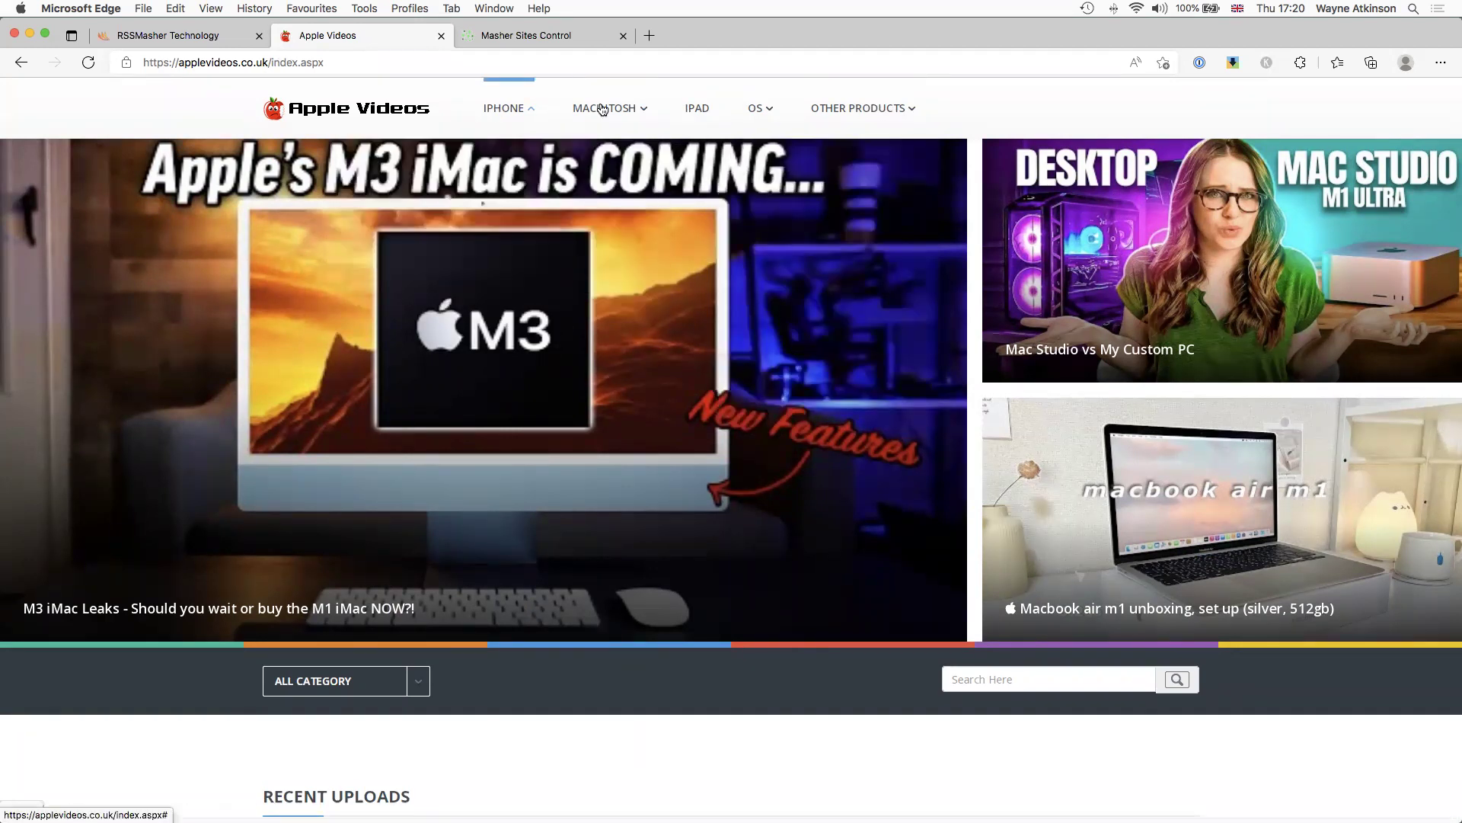
pyautogui.moveTo(602, 109)
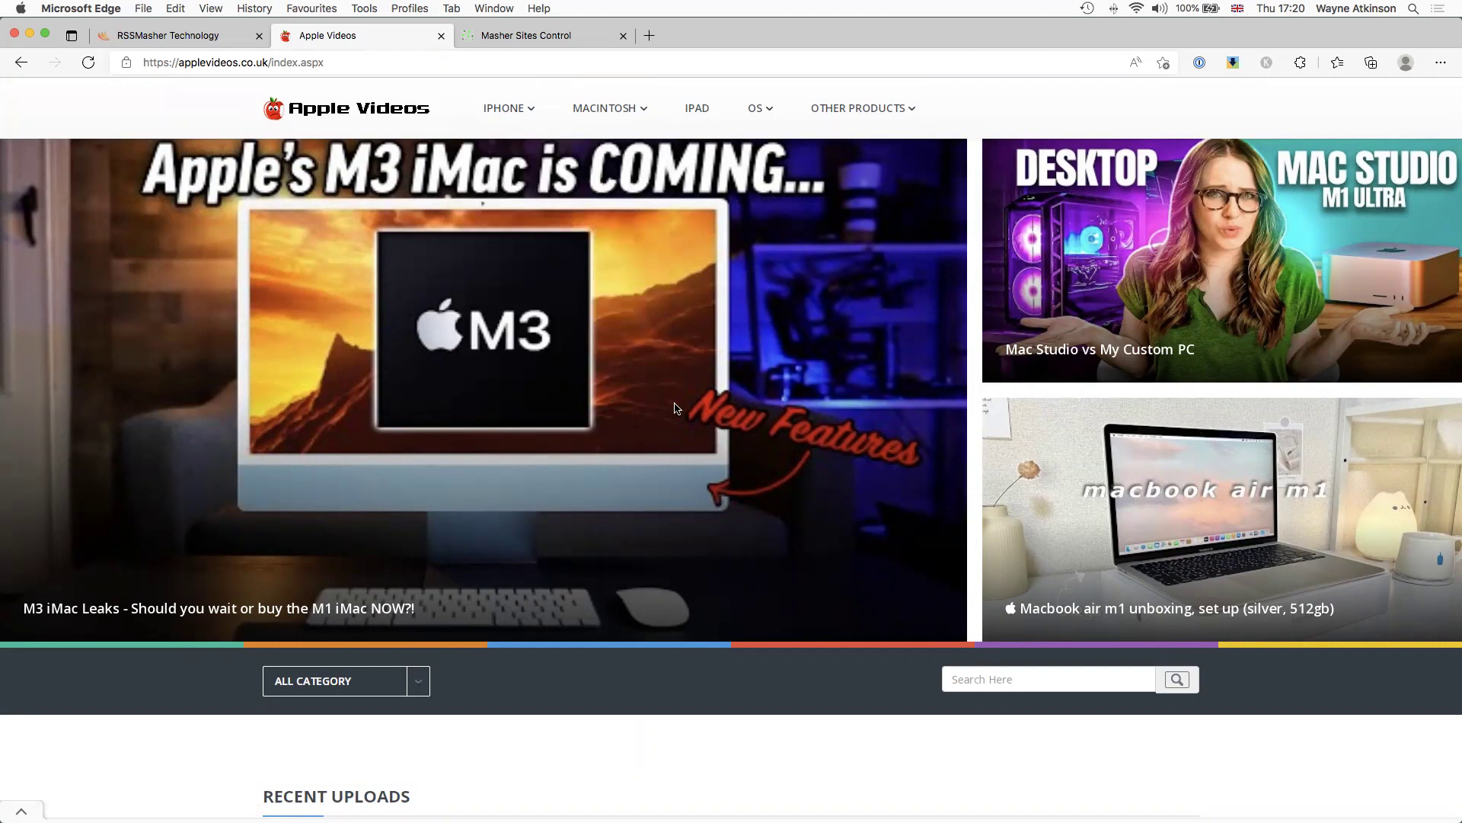
pyautogui.scroll(-1, 472, 412)
pyautogui.scroll(-7, 345, 406)
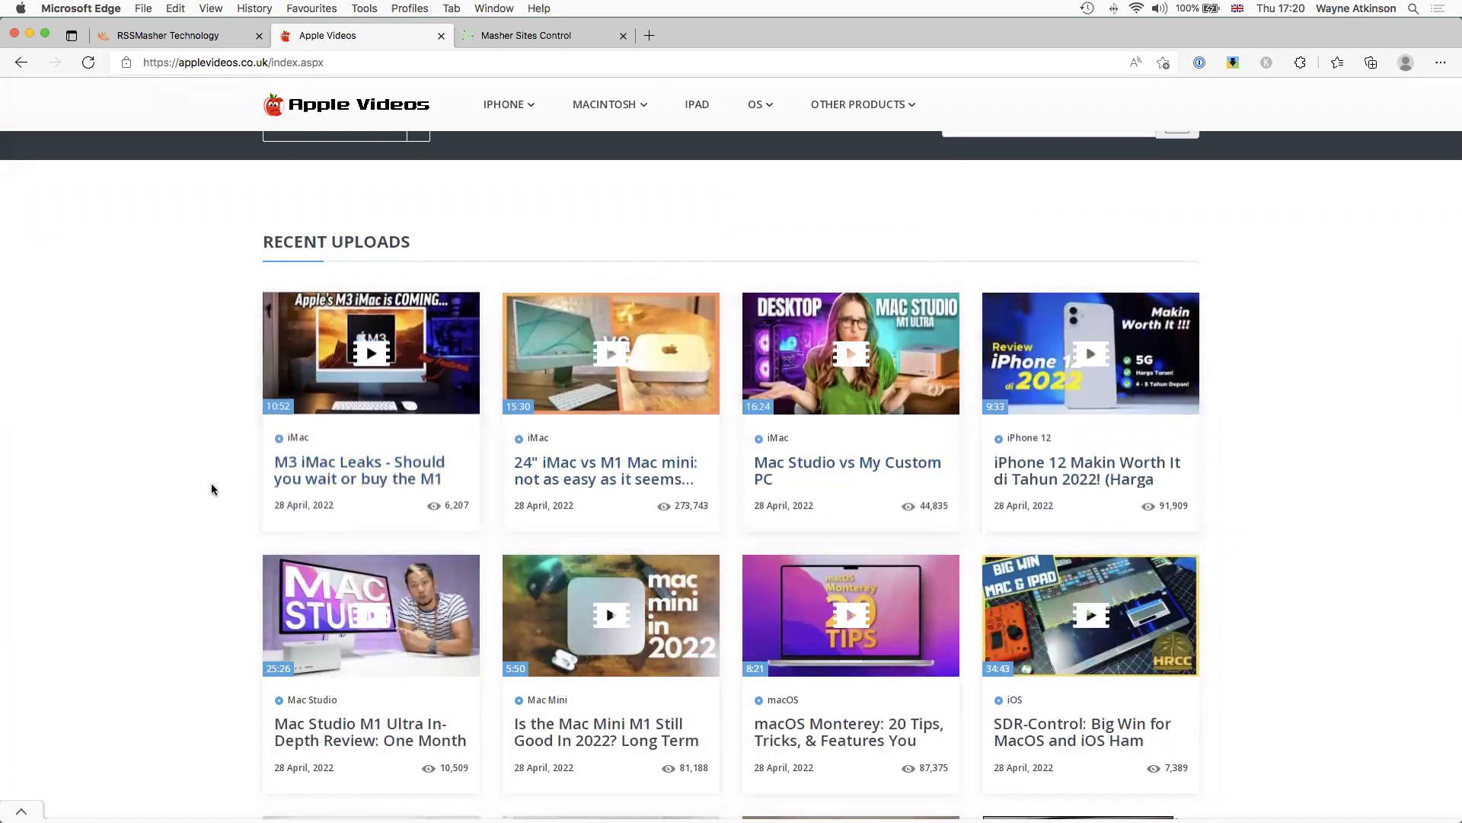
pyautogui.scroll(-1, 342, 548)
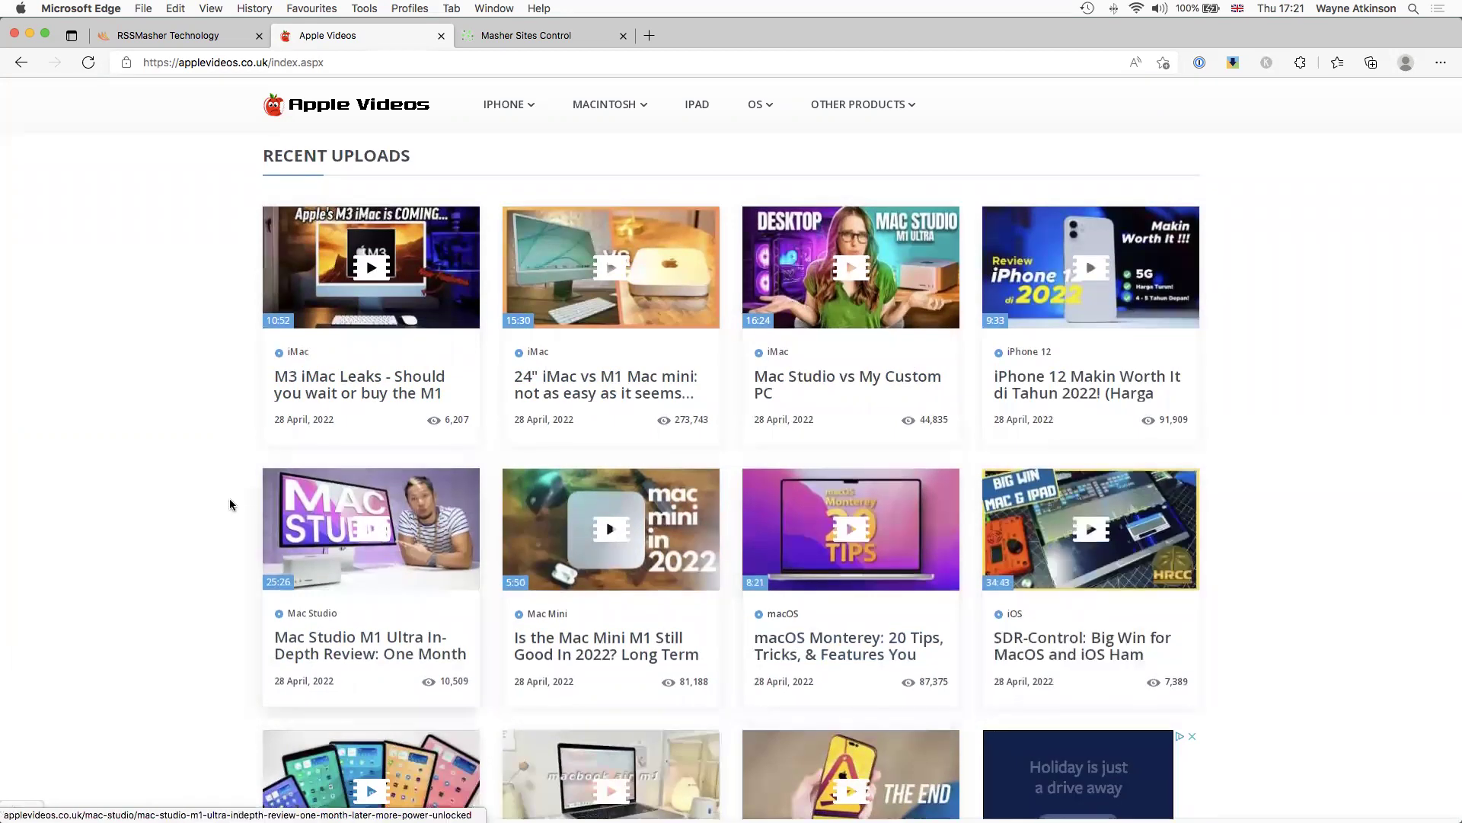
pyautogui.scroll(-2, 230, 498)
pyautogui.scroll(-1, 481, 501)
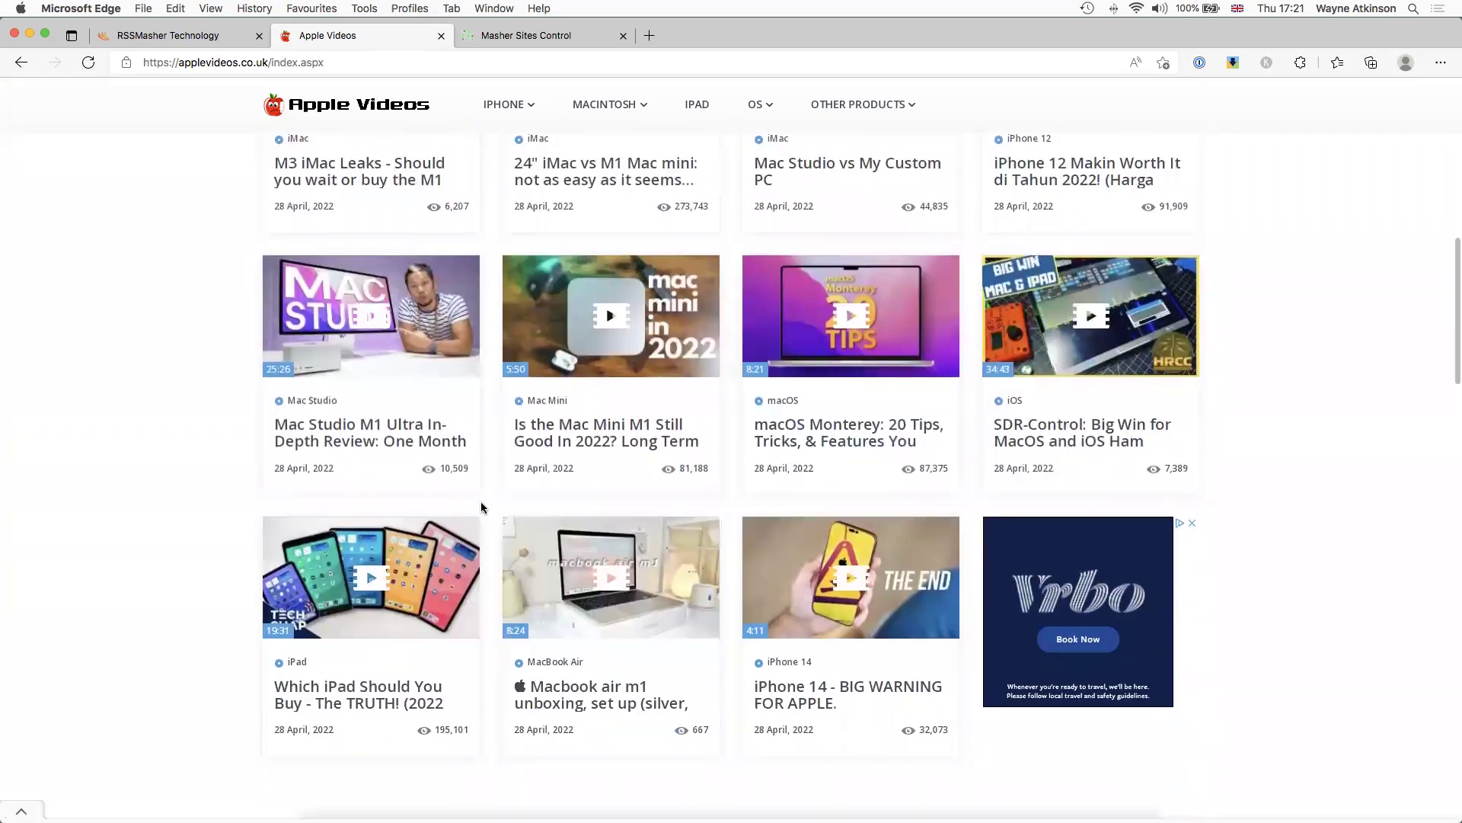
pyautogui.scroll(5, 527, 378)
pyautogui.scroll(6, 527, 377)
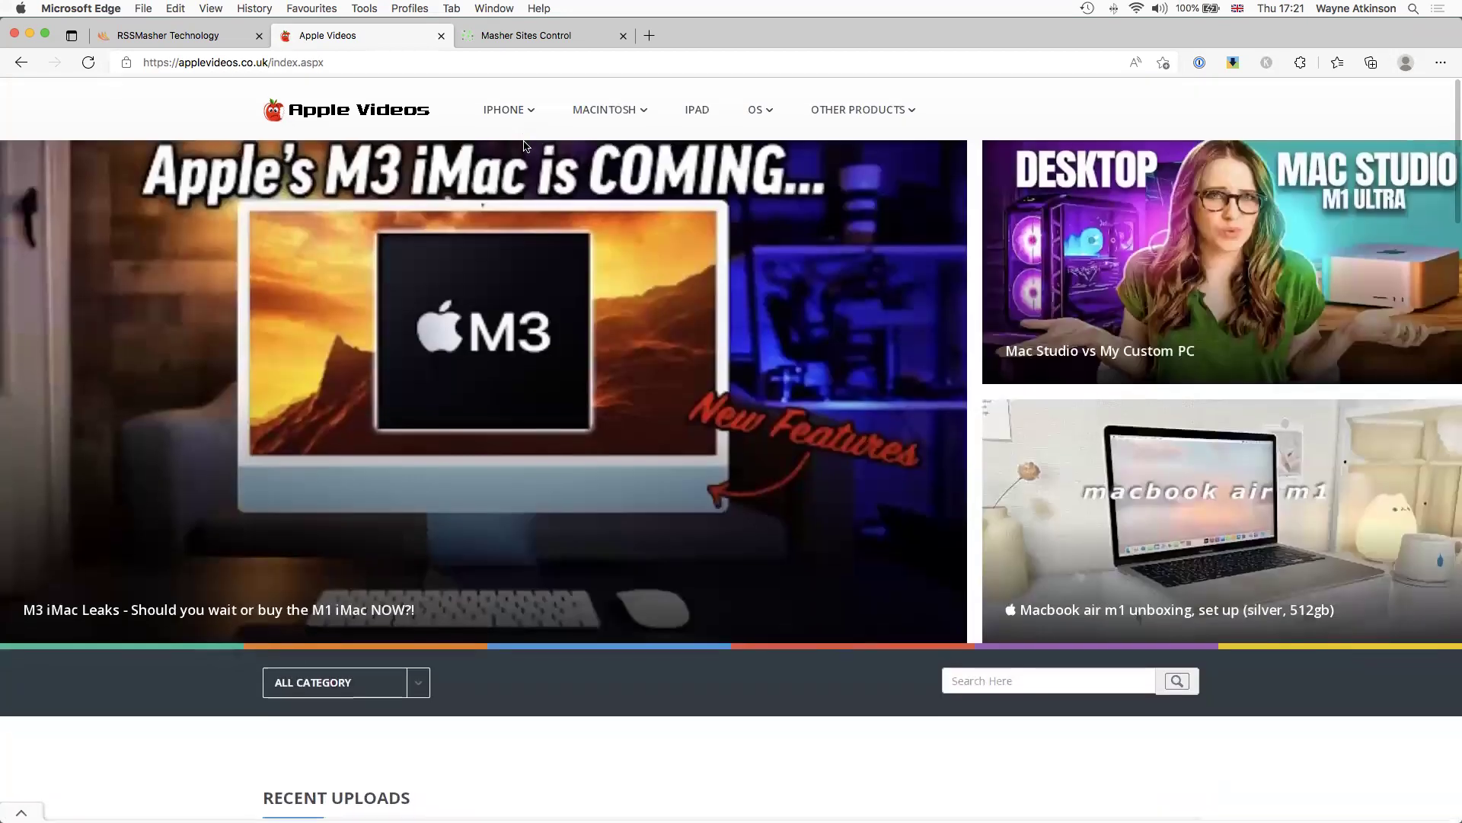
# Step: Take one more look at the Apple Videos menus, then return to the Manage Mashes table
pyautogui.click(206, 43)
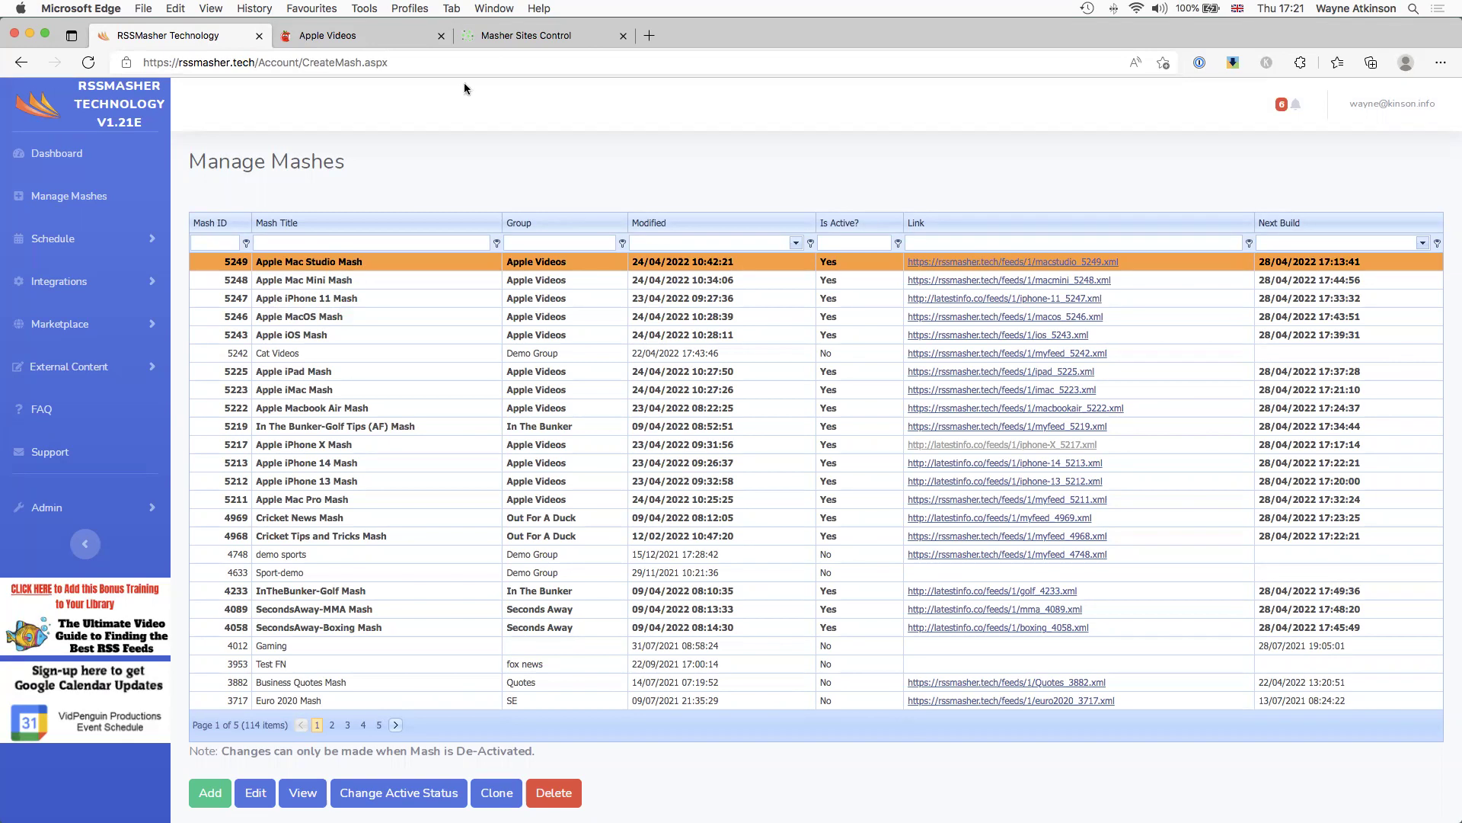
pyautogui.click(371, 40)
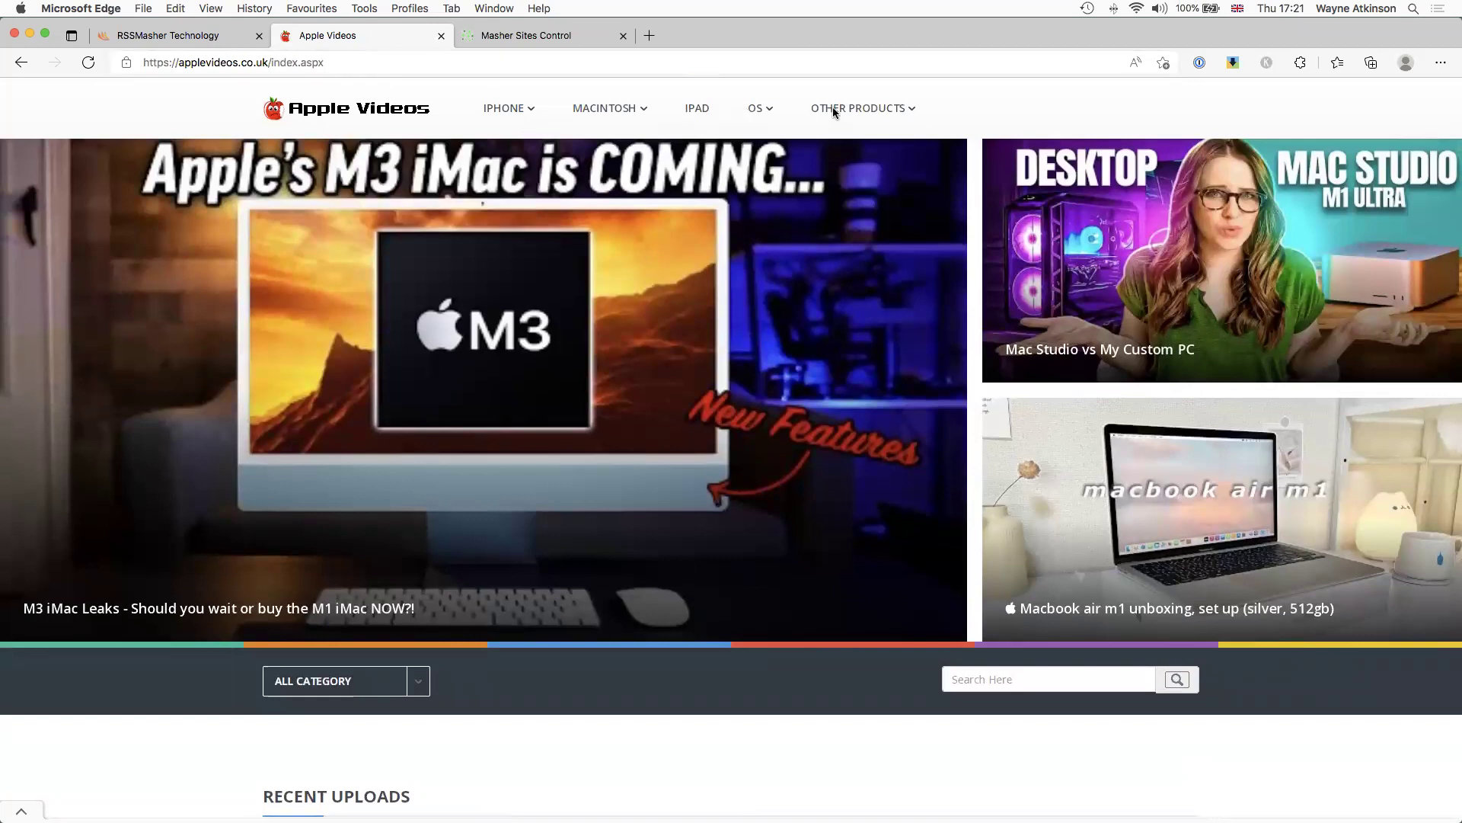
pyautogui.moveTo(853, 110)
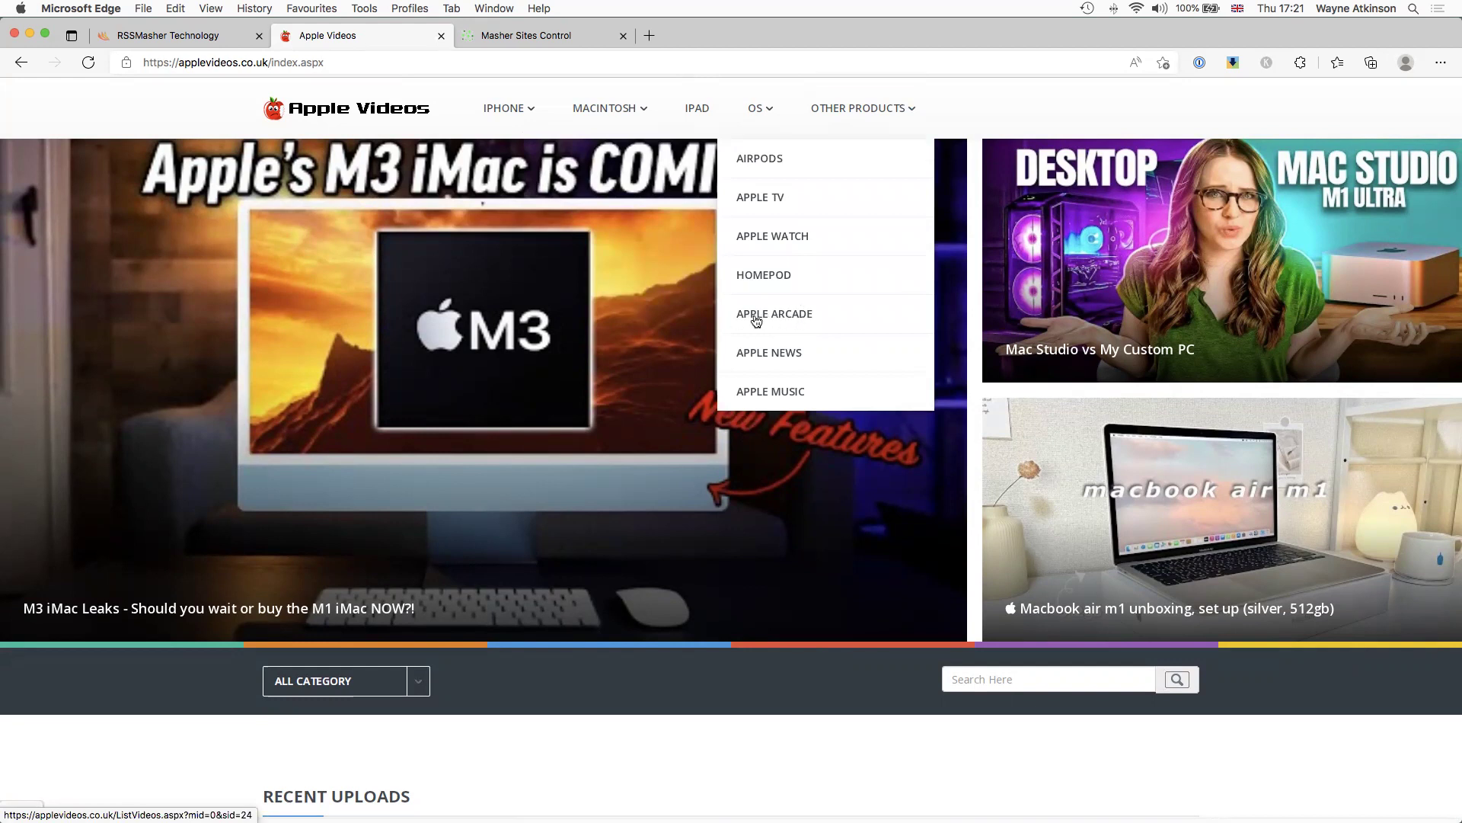
pyautogui.click(175, 35)
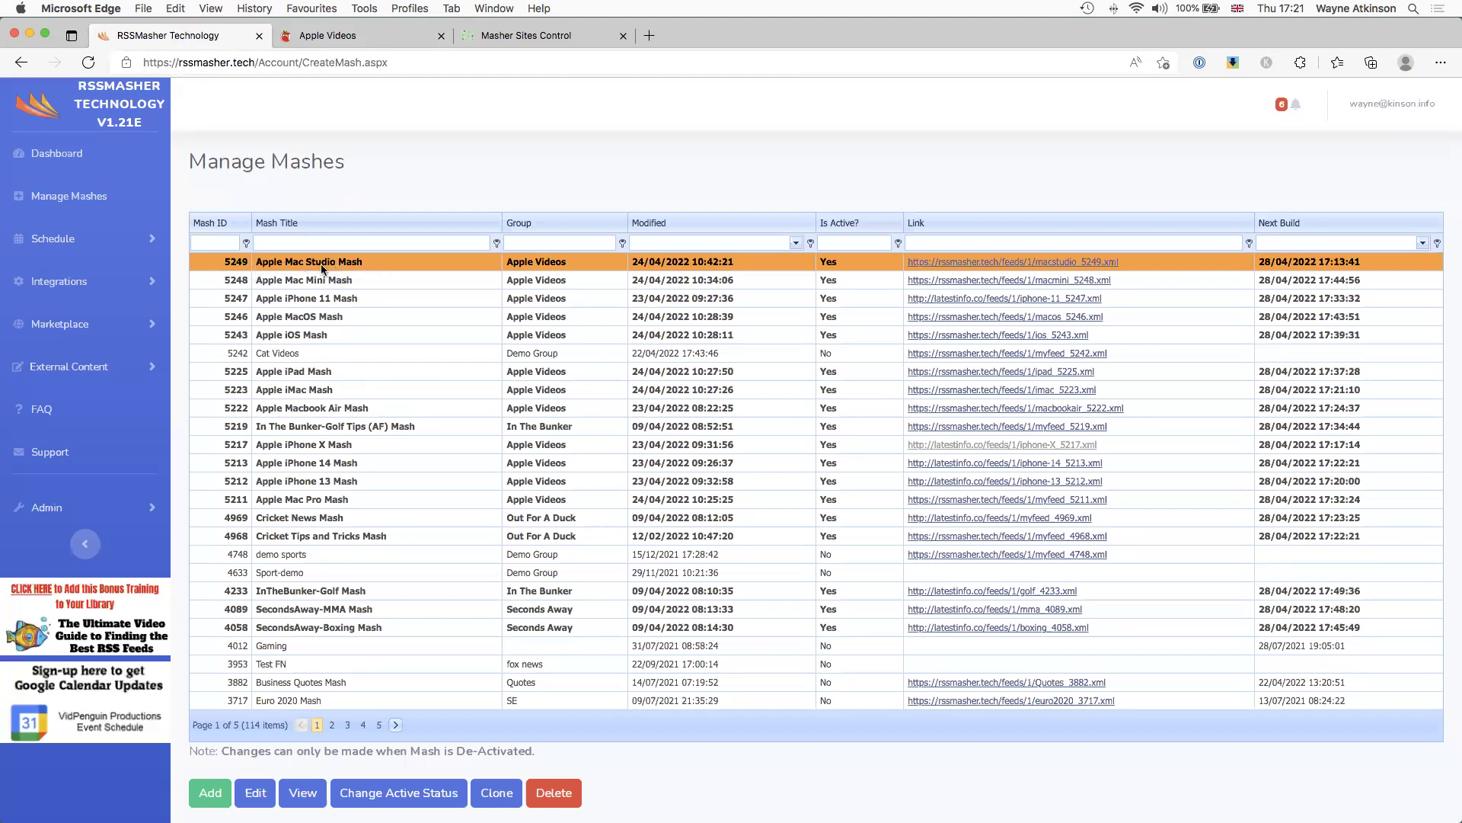
# Step: Clone Apple Mac Studio Mash into mash 5264 and open the copy's edit form
pyautogui.scroll(-2, 396, 336)
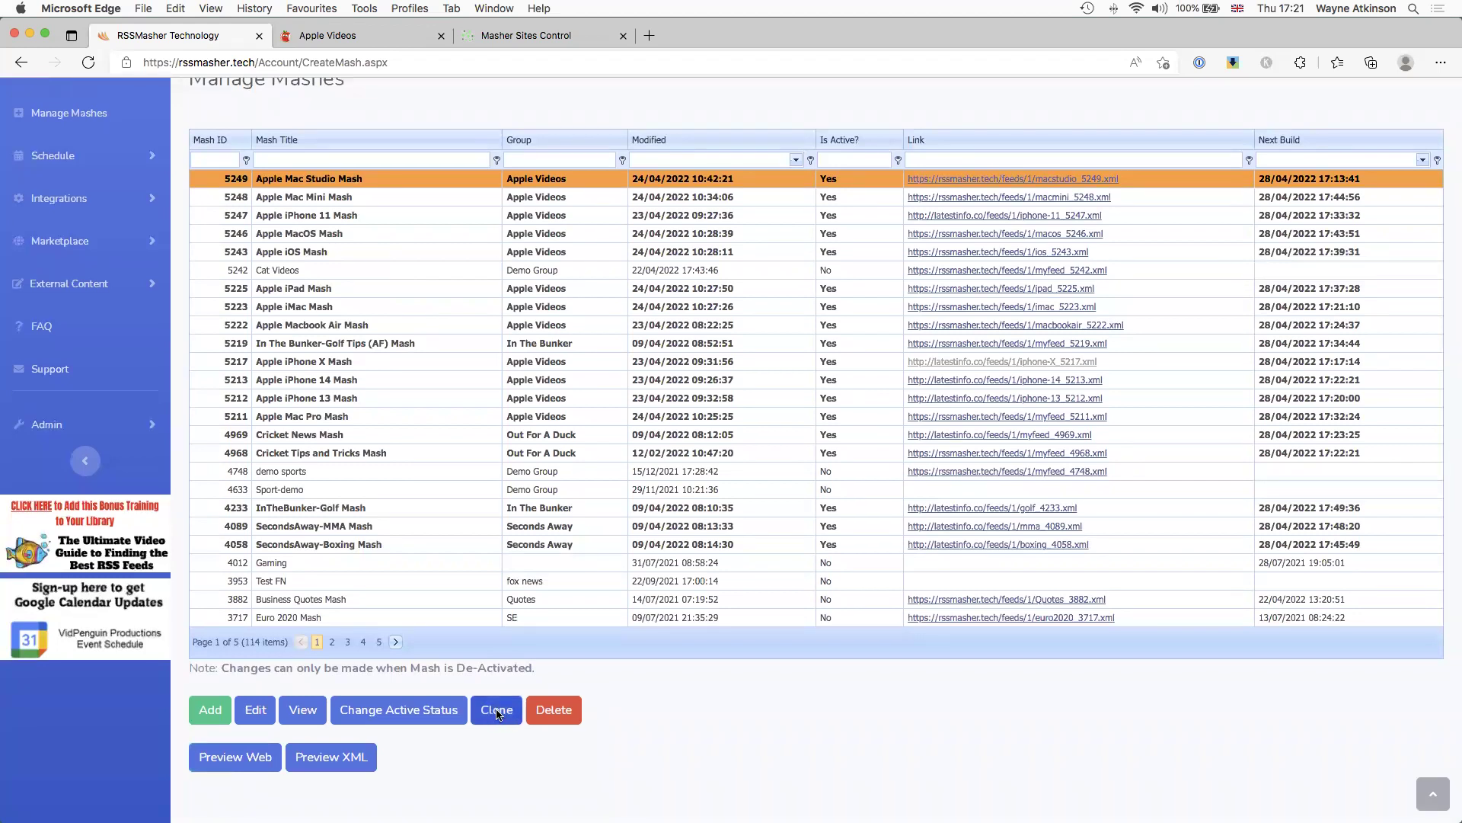
pyautogui.click(496, 716)
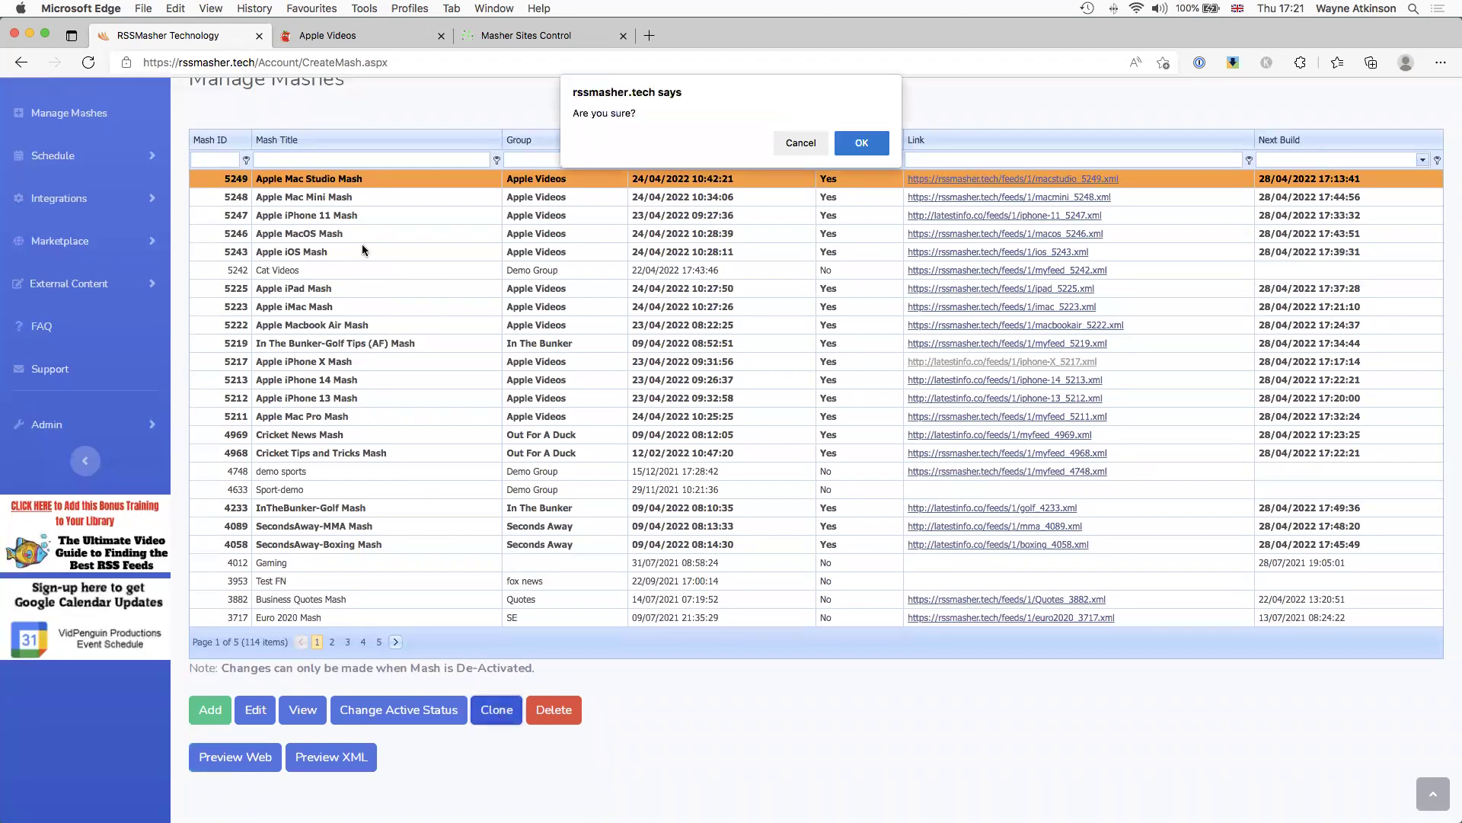
pyautogui.click(862, 145)
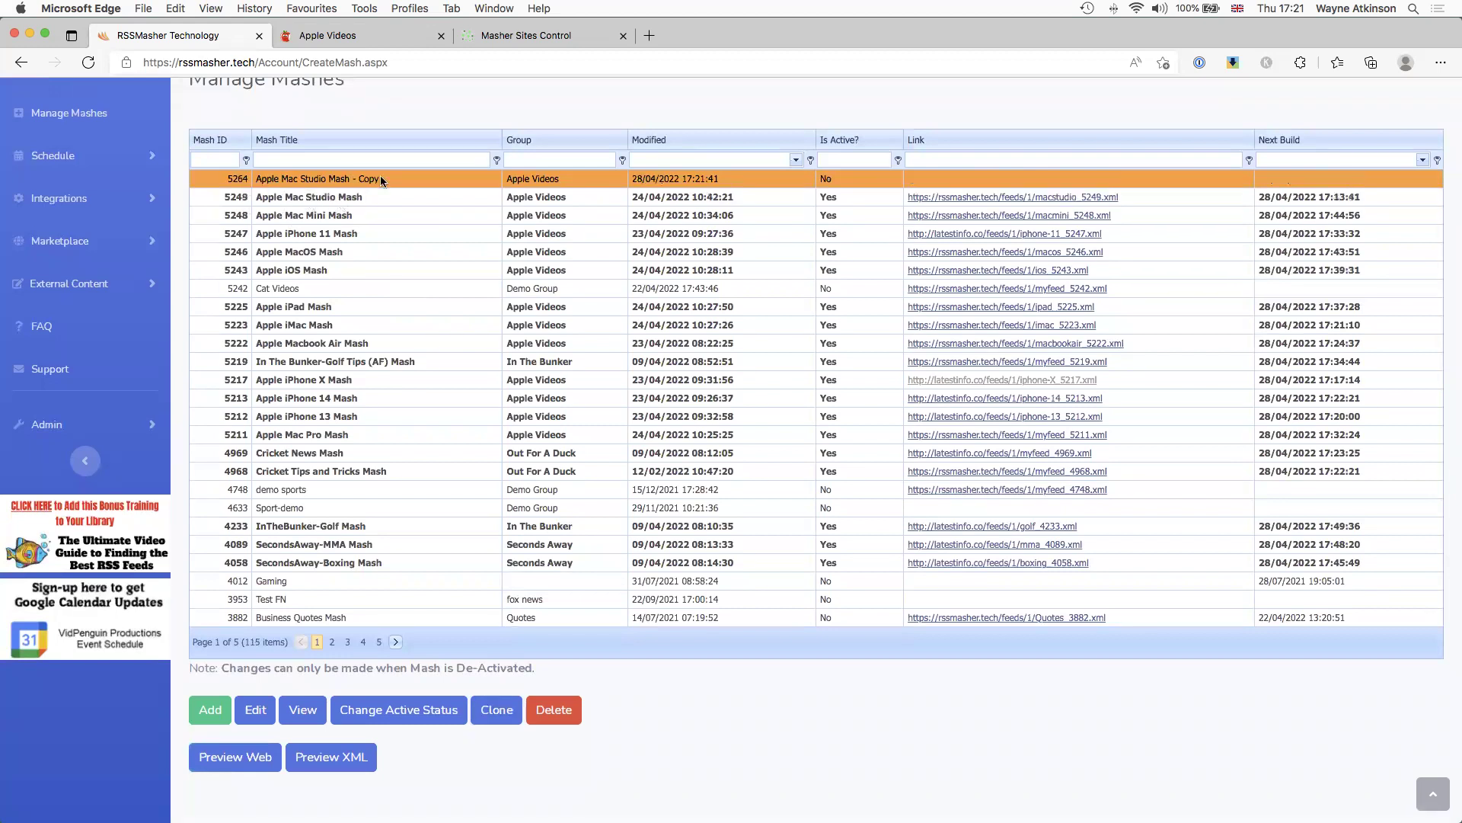
pyautogui.click(257, 710)
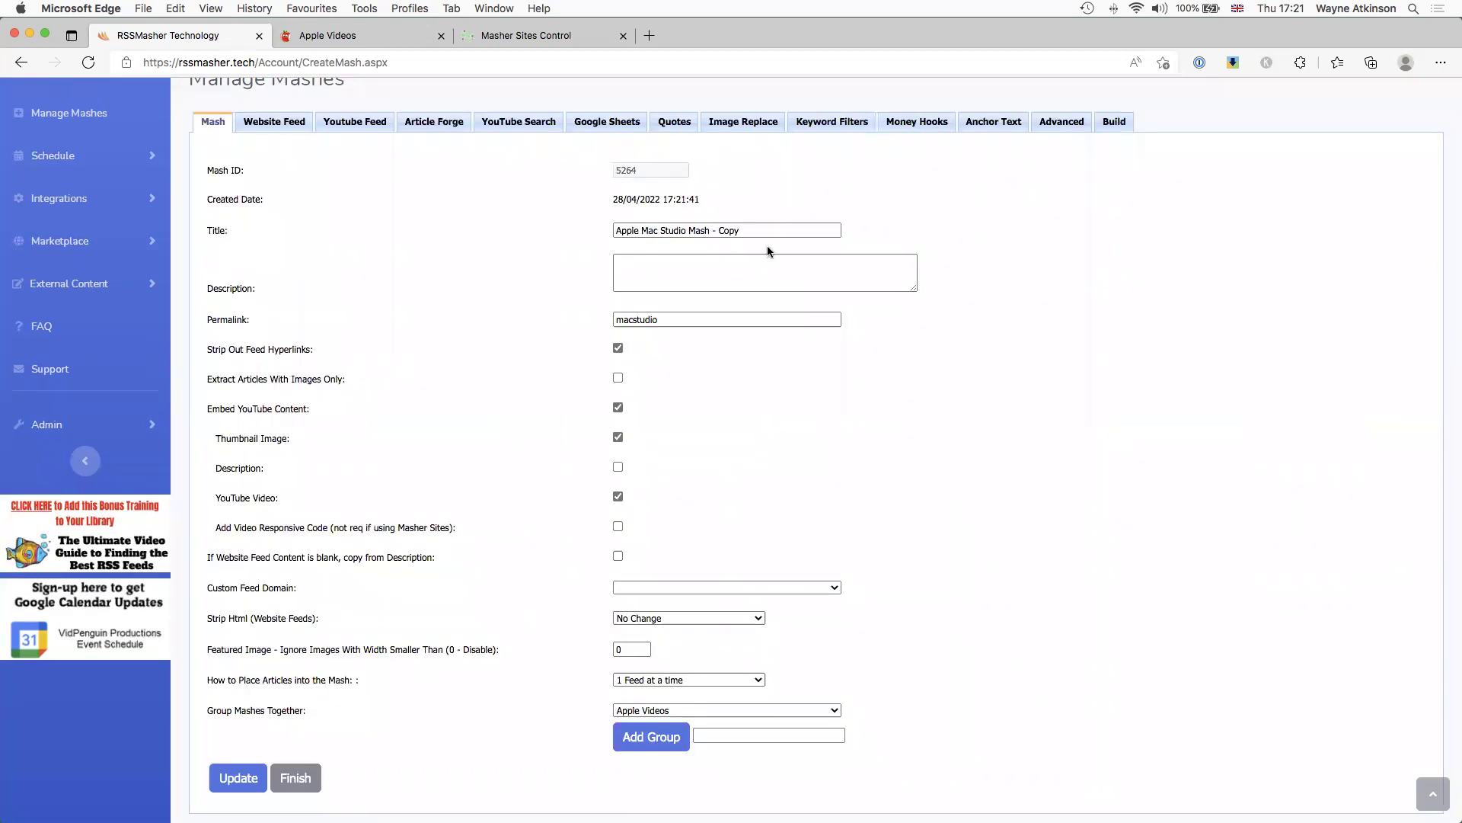
# Step: Retitle the clone 'Apple Arcade Mash' and change its permalink to 'applearcade'
pyautogui.click(751, 228)
pyautogui.press('BackSpace')
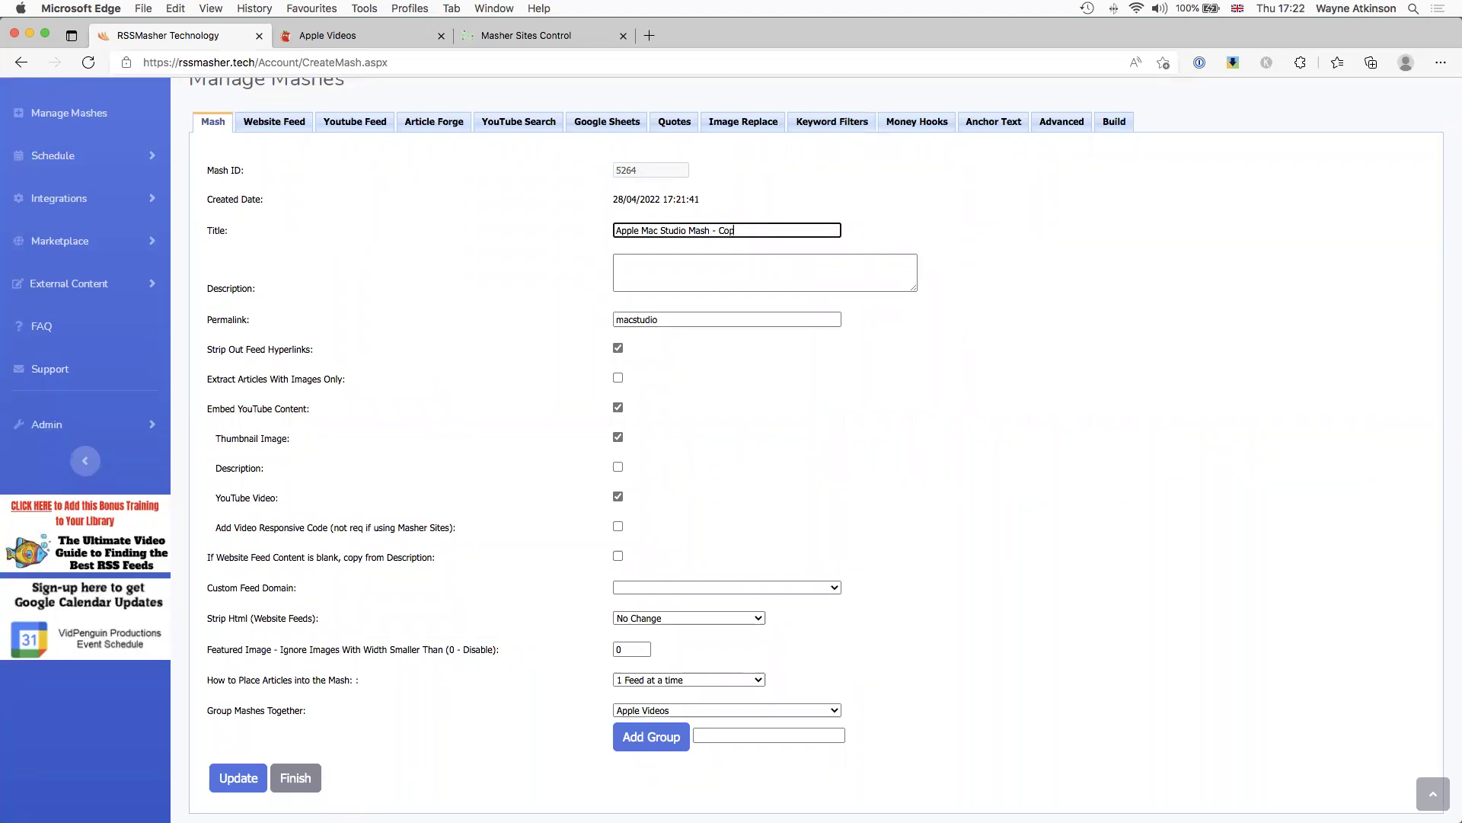
pyautogui.press('BackSpace')
pyautogui.press('BackSpace')
pyautogui.press('BackSpace')
pyautogui.press('BackSpace')
pyautogui.press('BackSpace')
pyautogui.press('BackSpace')
pyautogui.press('BackSpace')
pyautogui.press('BackSpace')
pyautogui.press('BackSpace')
pyautogui.press('BackSpace')
pyautogui.press('BackSpace')
pyautogui.press('BackSpace')
pyautogui.write('Arcade')
pyautogui.doubleClick(648, 319)
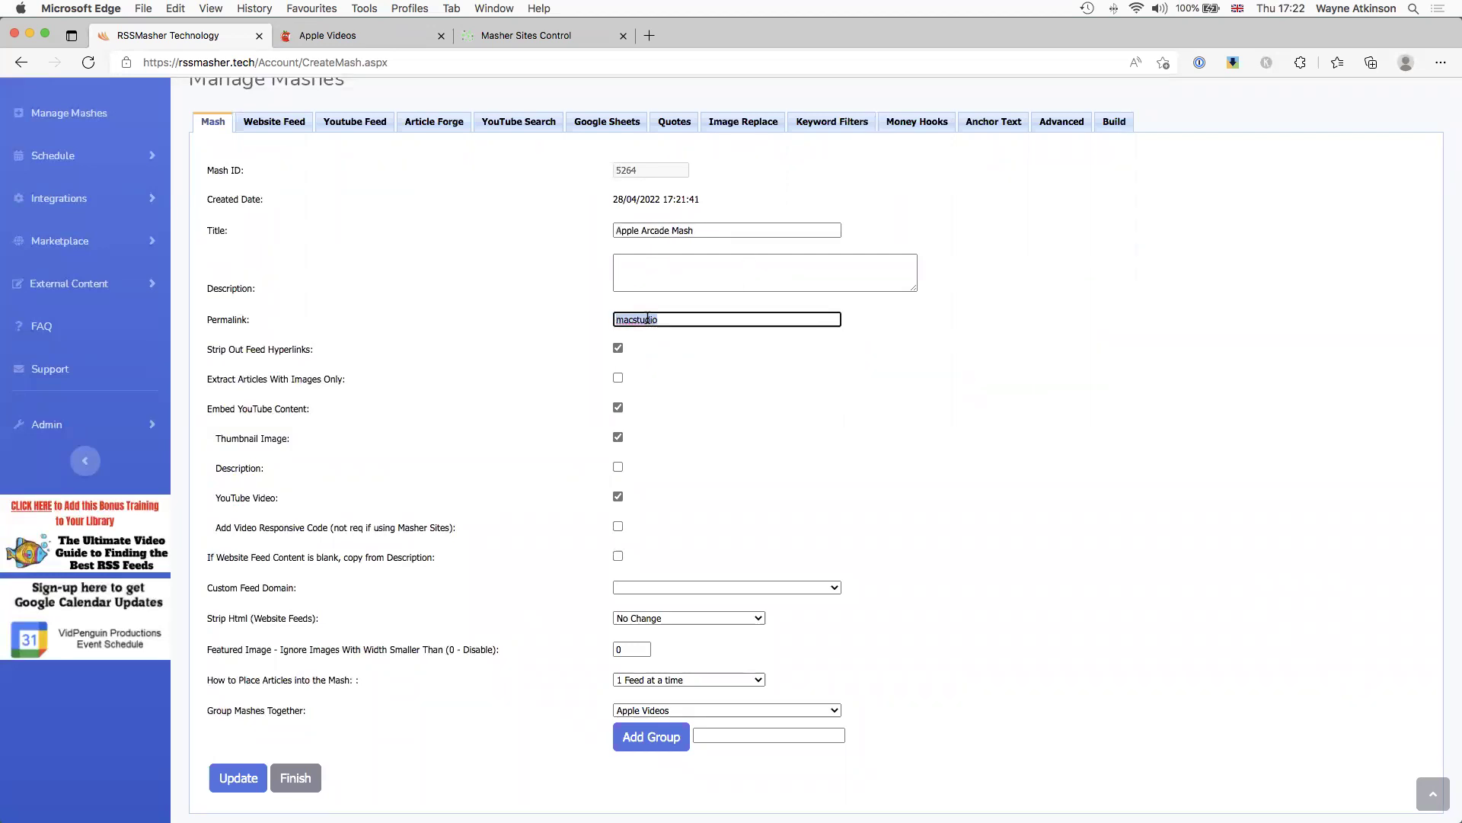
pyautogui.press('BackSpace')
pyautogui.write('pplearcade')
# Step: Leave YouTube descriptions off, disable responsive video code, and save the mash
pyautogui.click(334, 127)
pyautogui.click(618, 467)
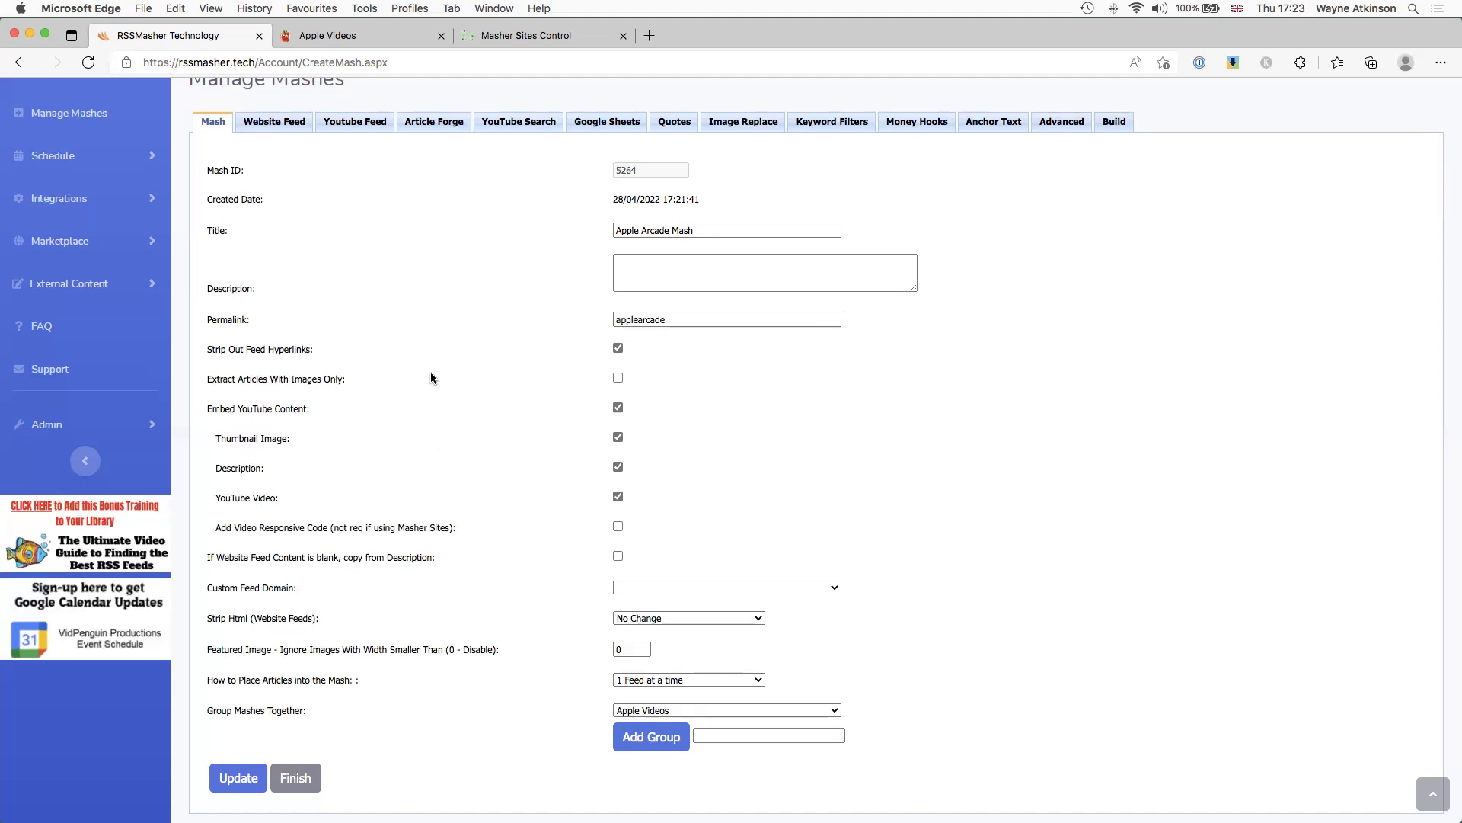
pyautogui.click(618, 468)
pyautogui.click(618, 527)
pyautogui.click(240, 779)
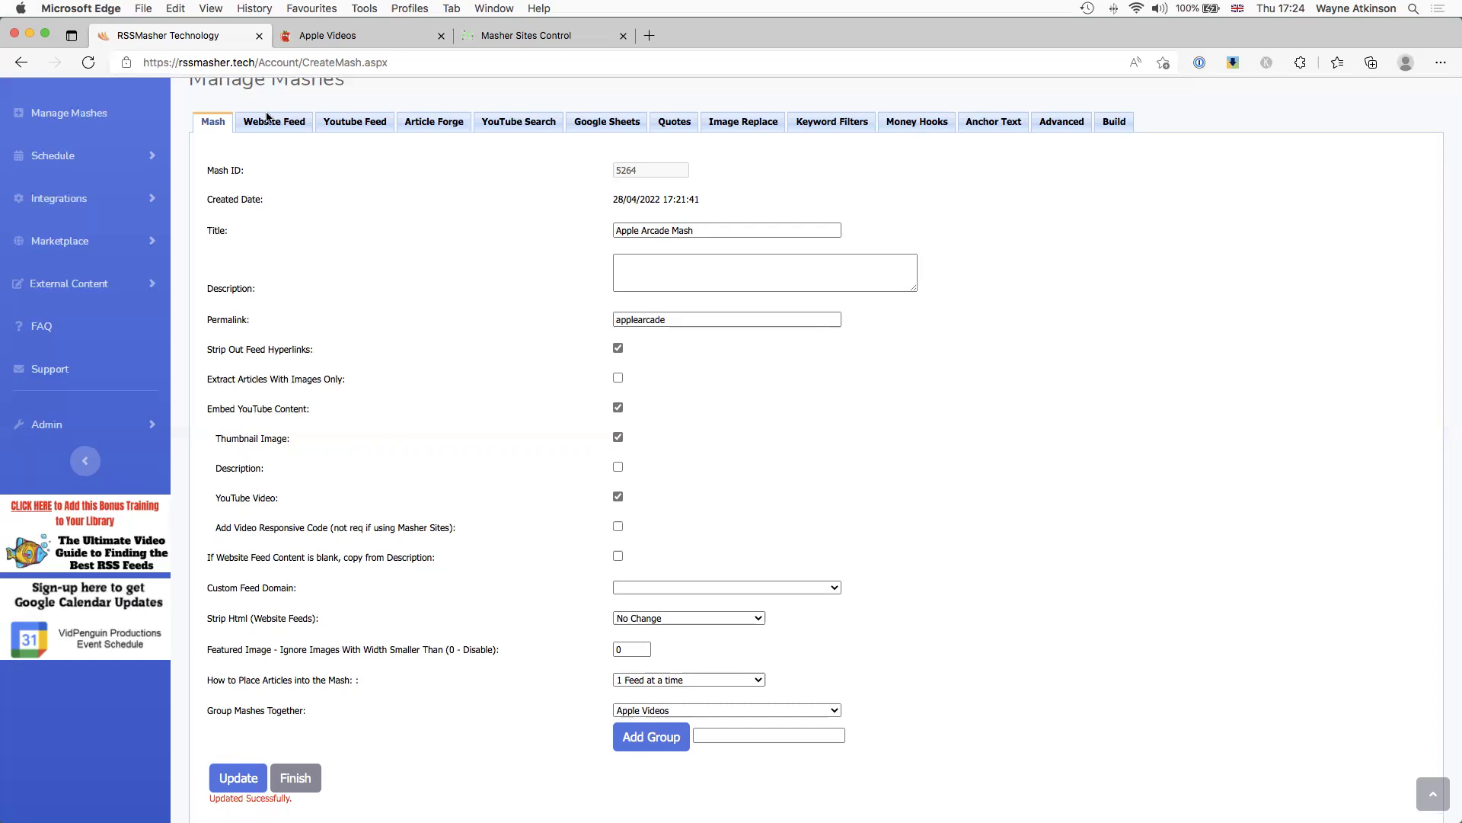
# Step: Show the YouTube Search settings with the Main Account API key and focus Search Keyword
pyautogui.click(531, 123)
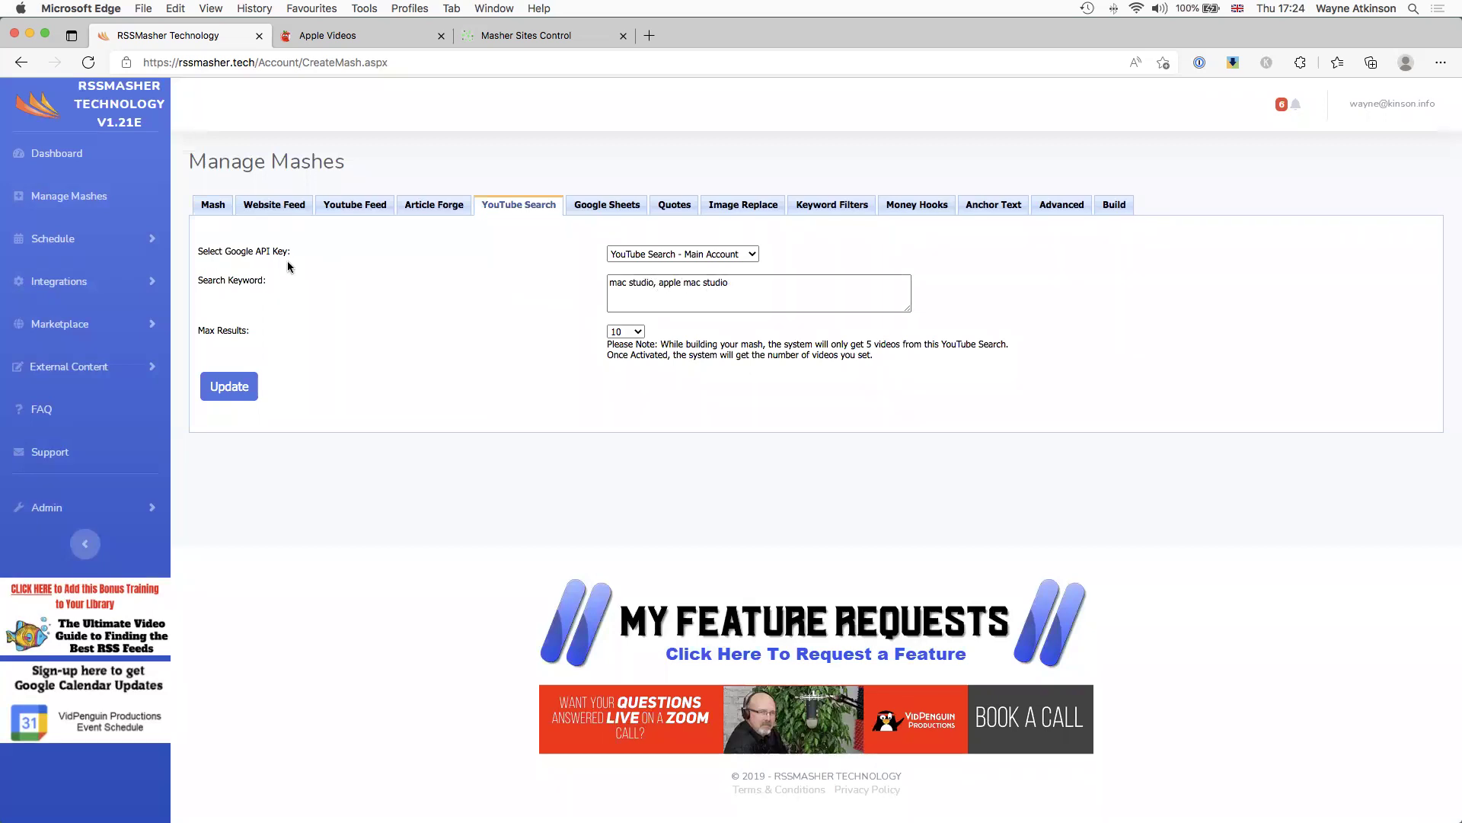
pyautogui.click(754, 257)
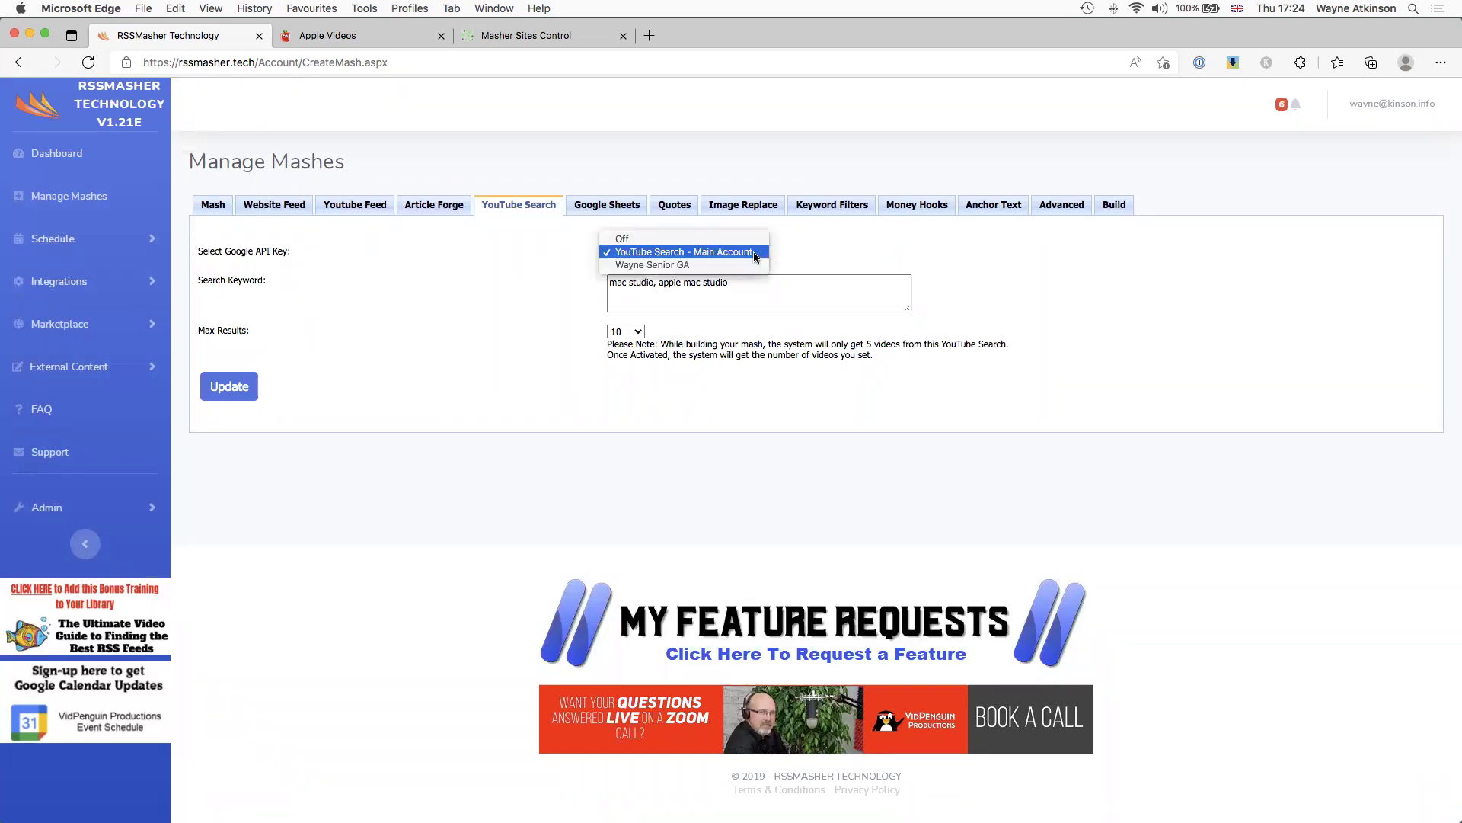
pyautogui.click(756, 256)
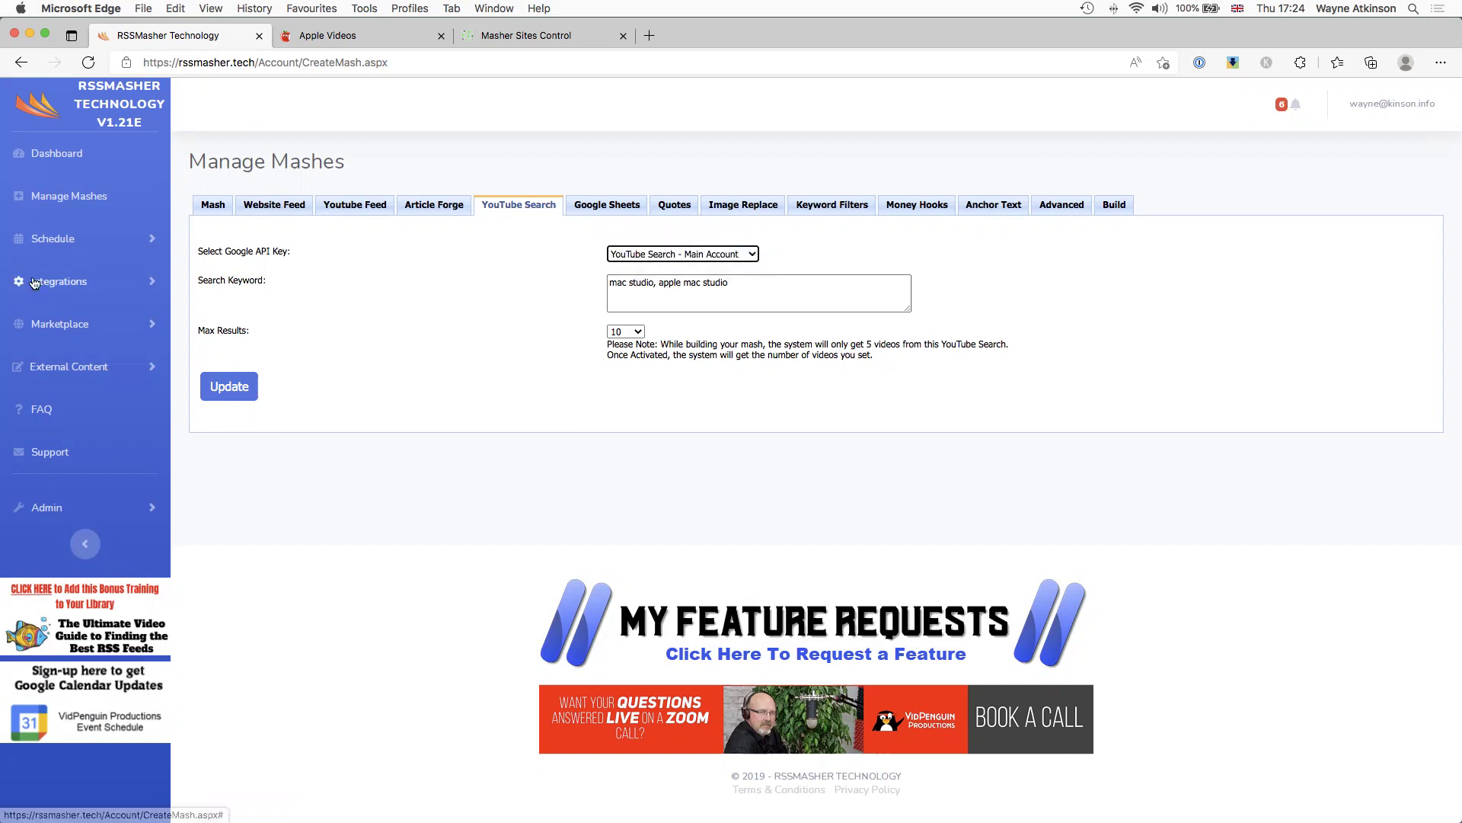
pyautogui.click(93, 286)
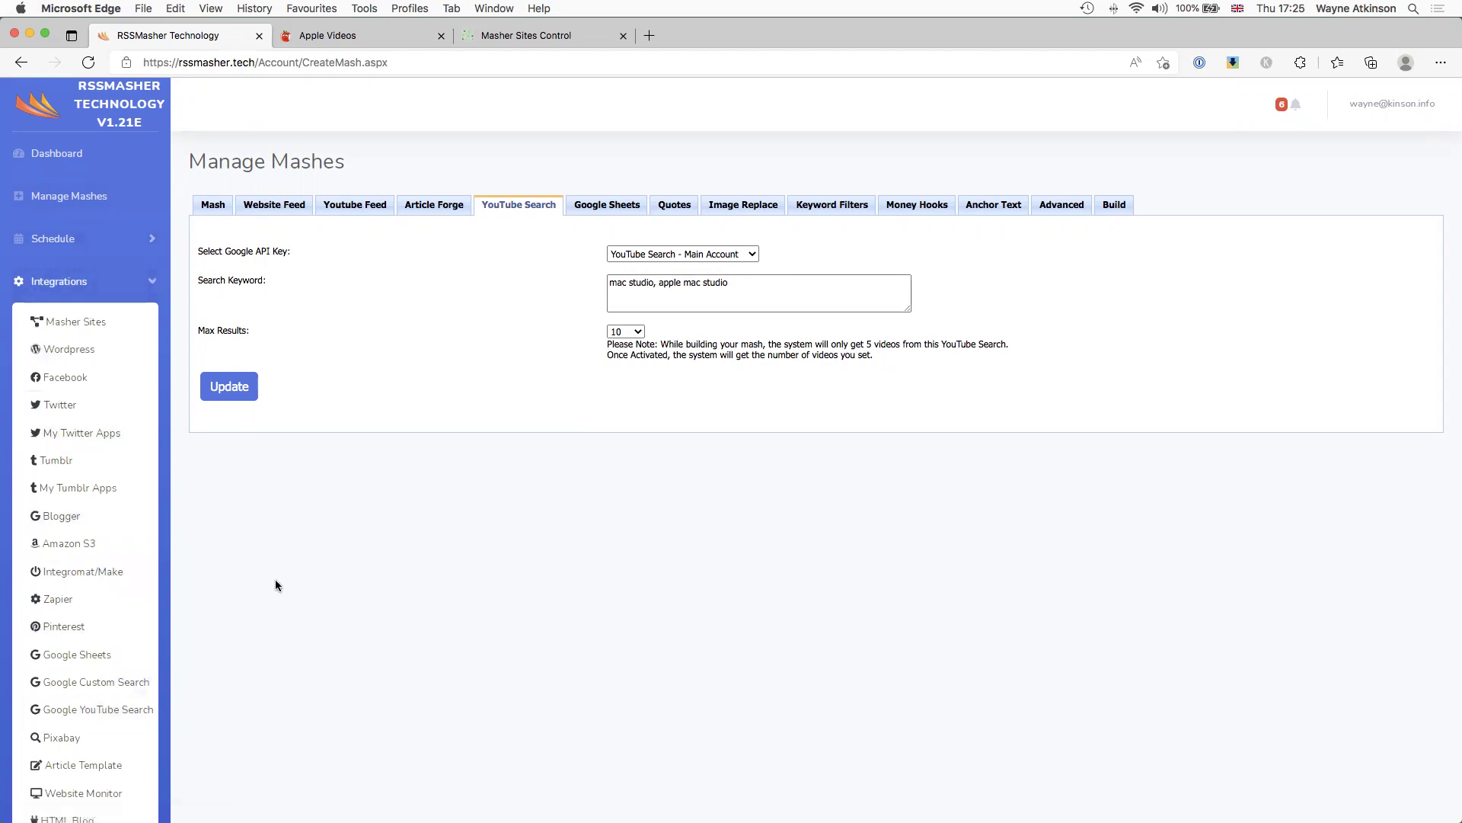
pyautogui.click(118, 286)
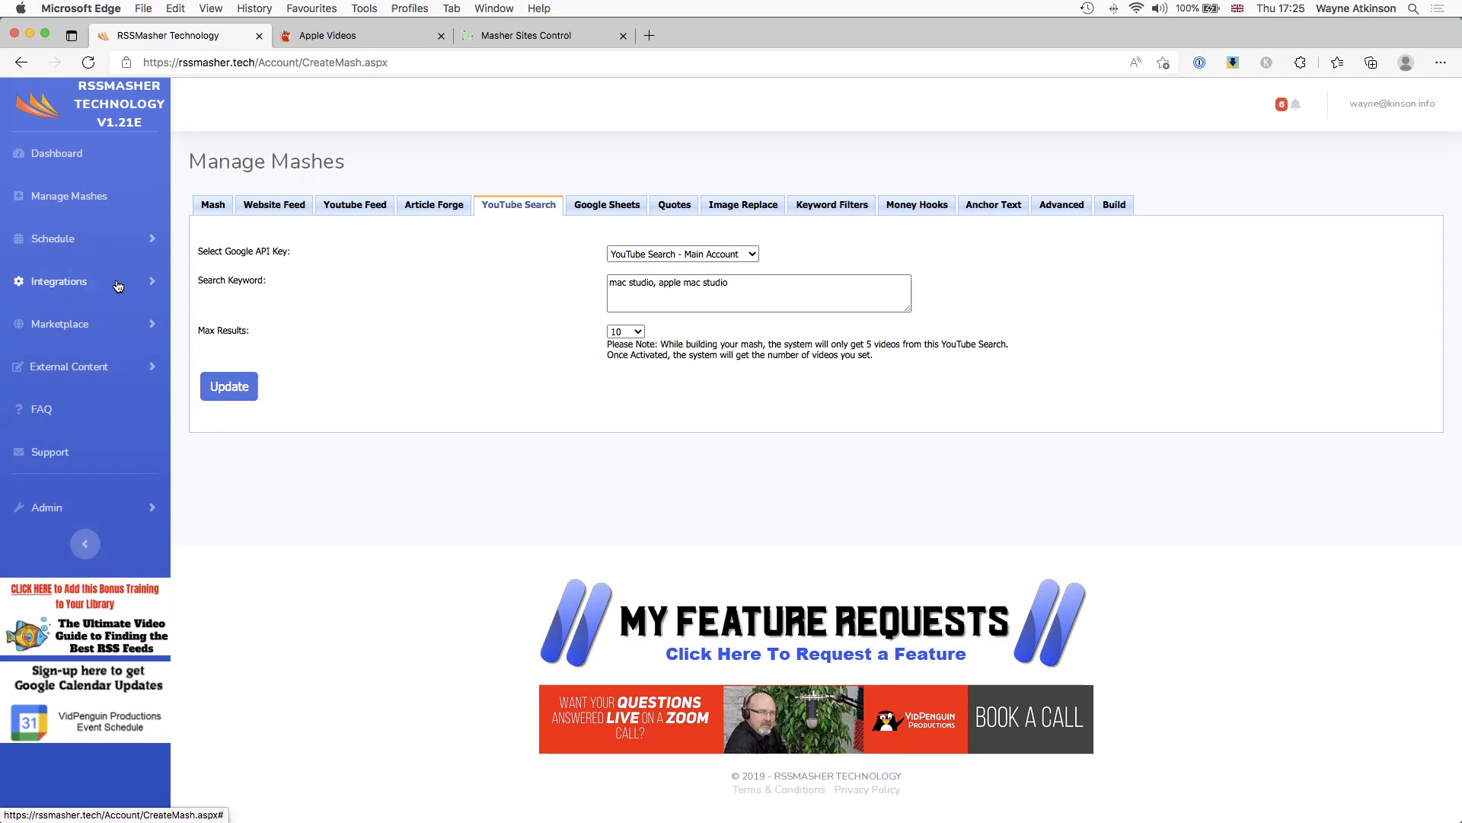
pyautogui.click(723, 285)
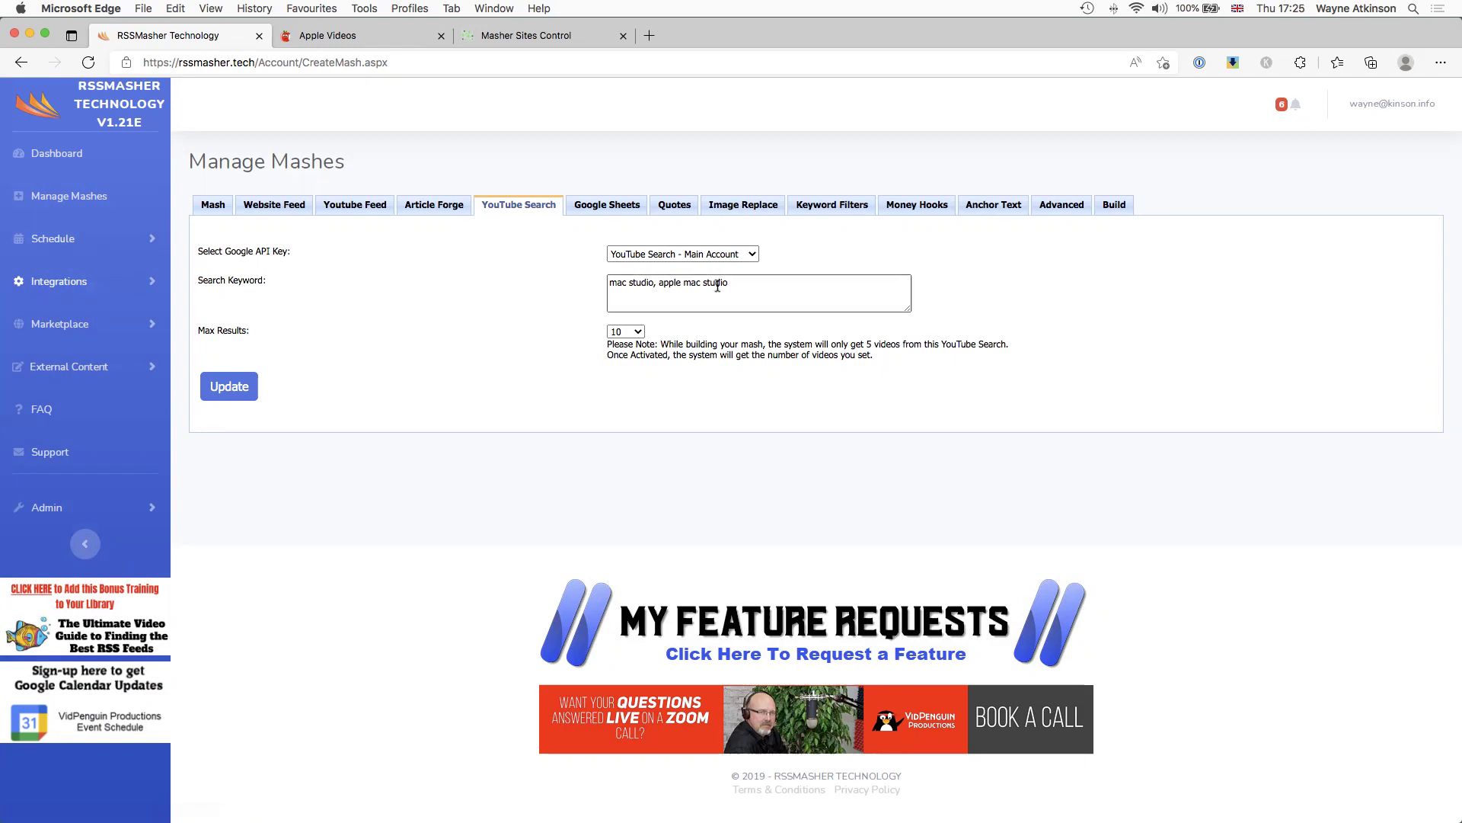
# Step: Replace the search keywords with 'apple arcade,apple arcade latest games'
pyautogui.moveTo(746, 284); pyautogui.dragTo(573, 283)
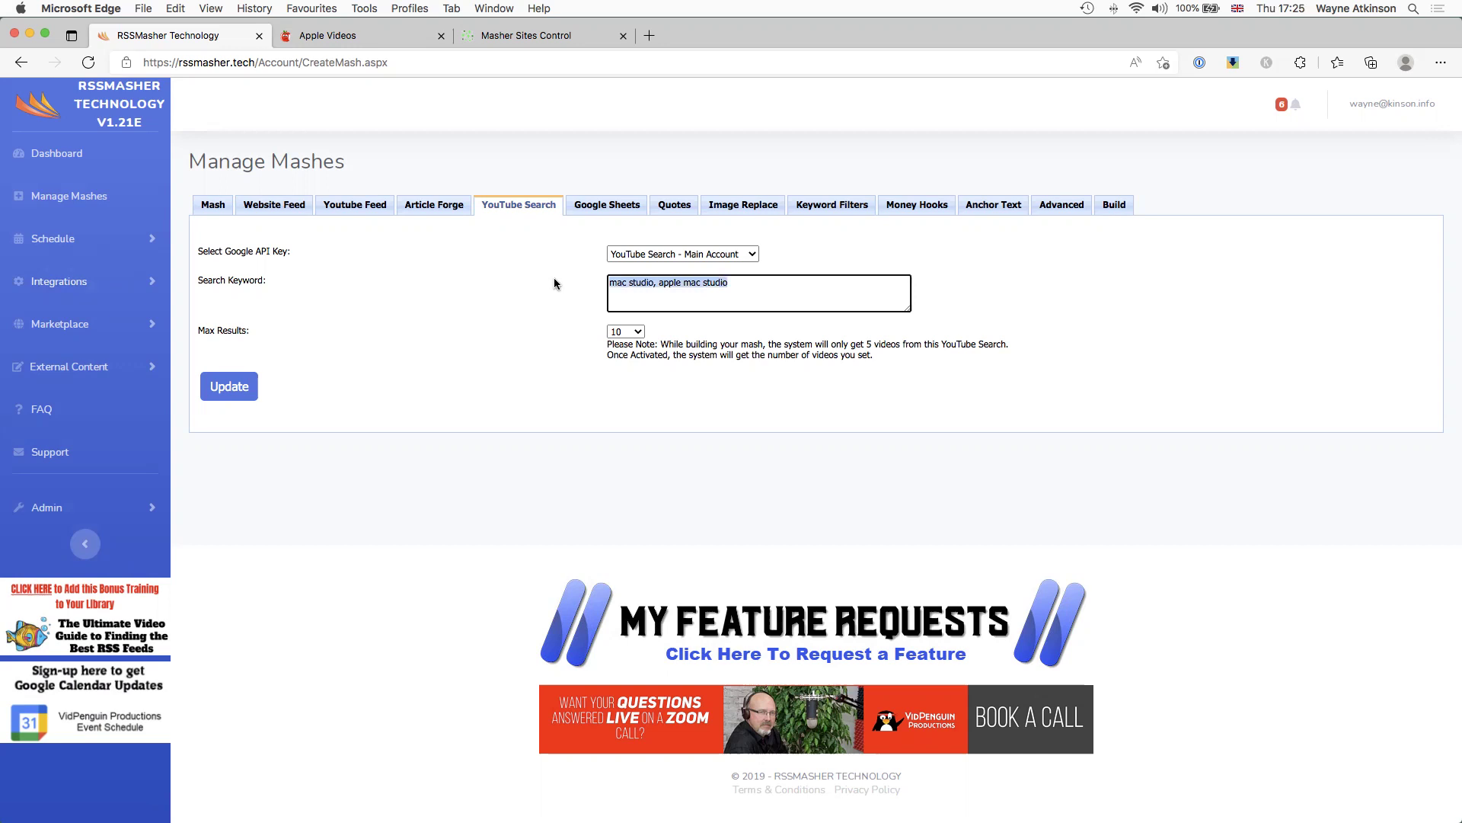
pyautogui.write('apple arcads')
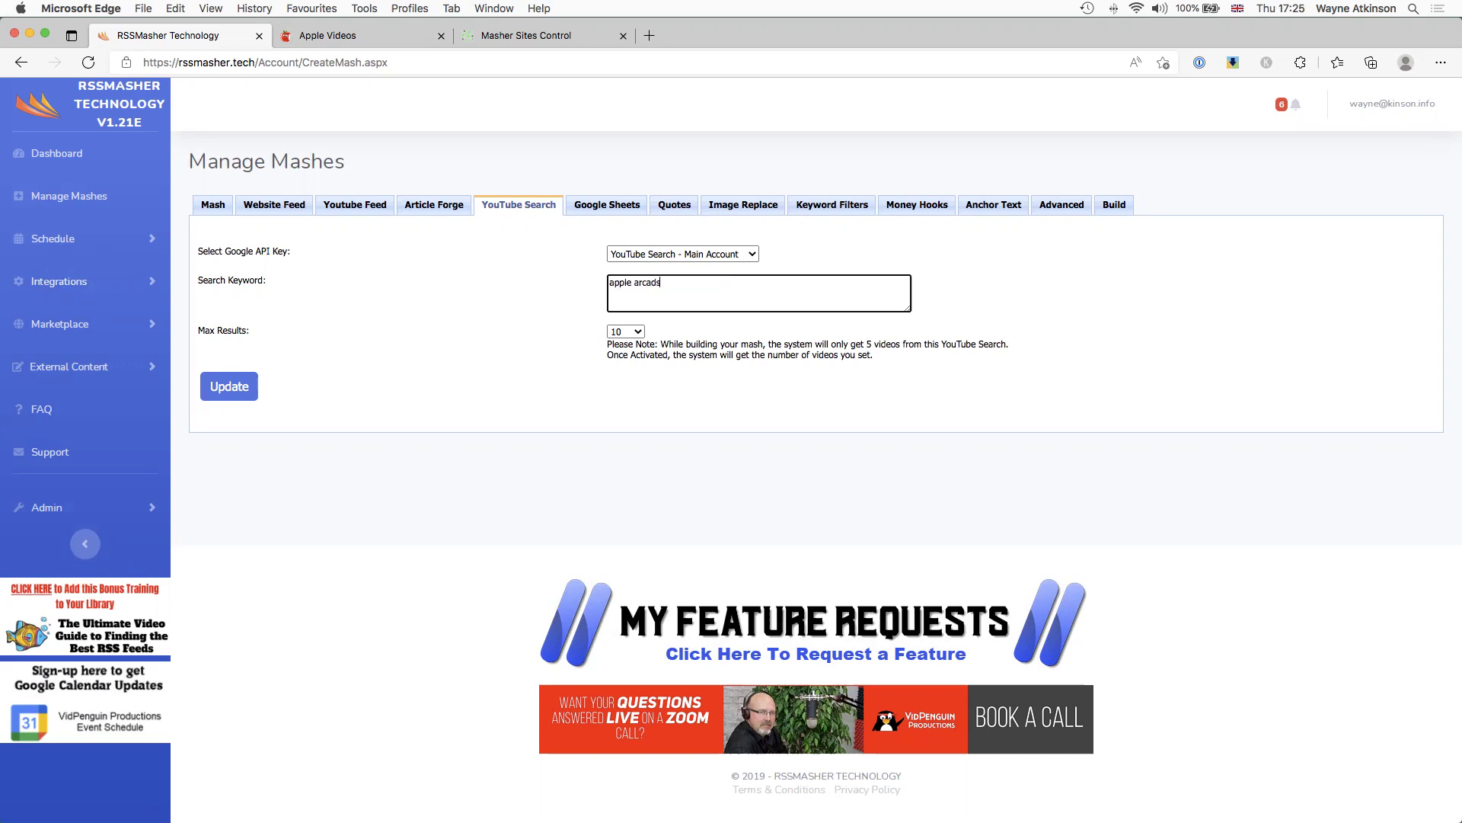
pyautogui.press('BackSpace')
pyautogui.write('e')
pyautogui.write(',apple arcade latest games')
pyautogui.click(528, 303)
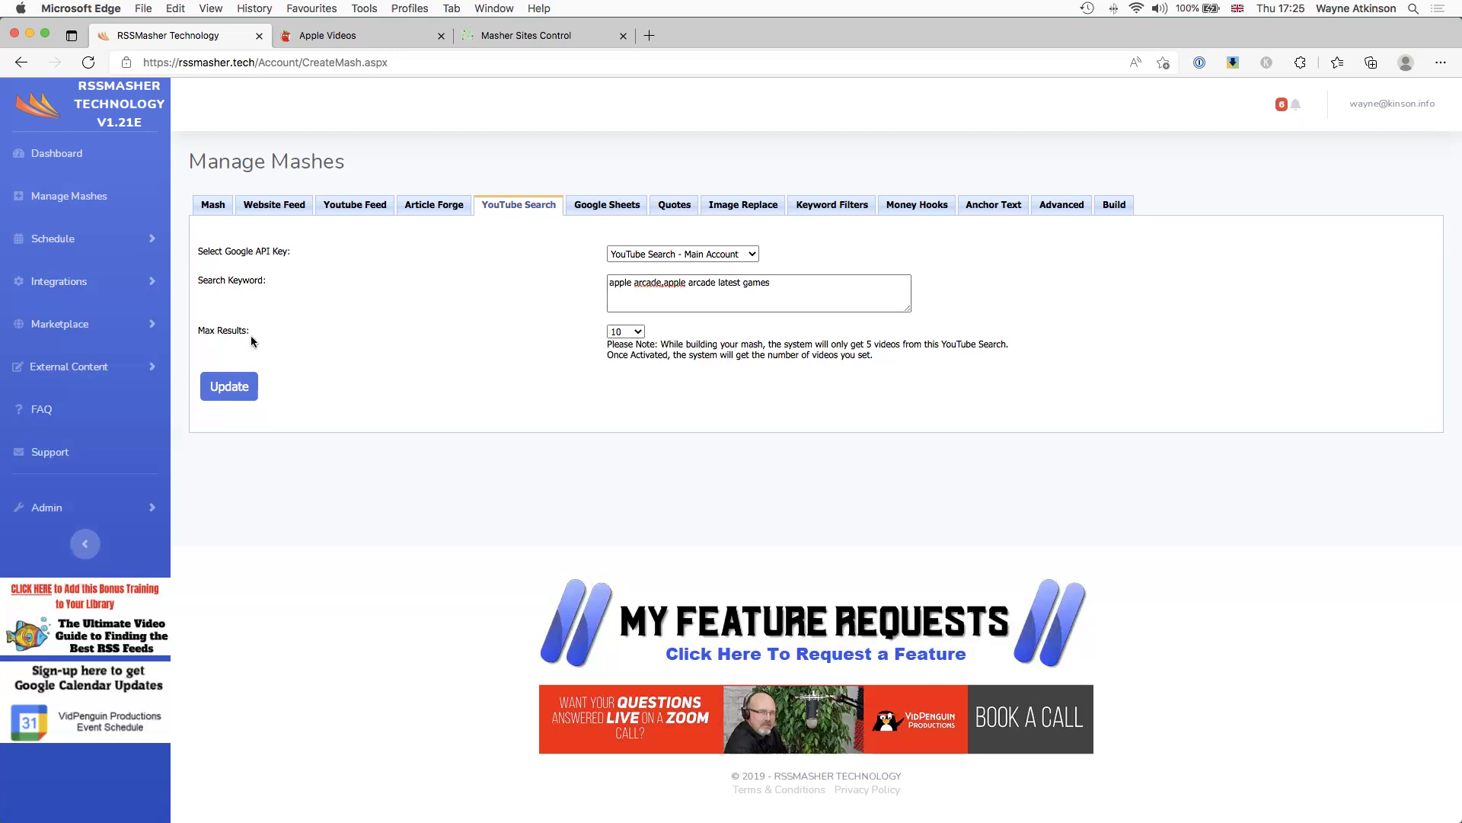
pyautogui.click(638, 333)
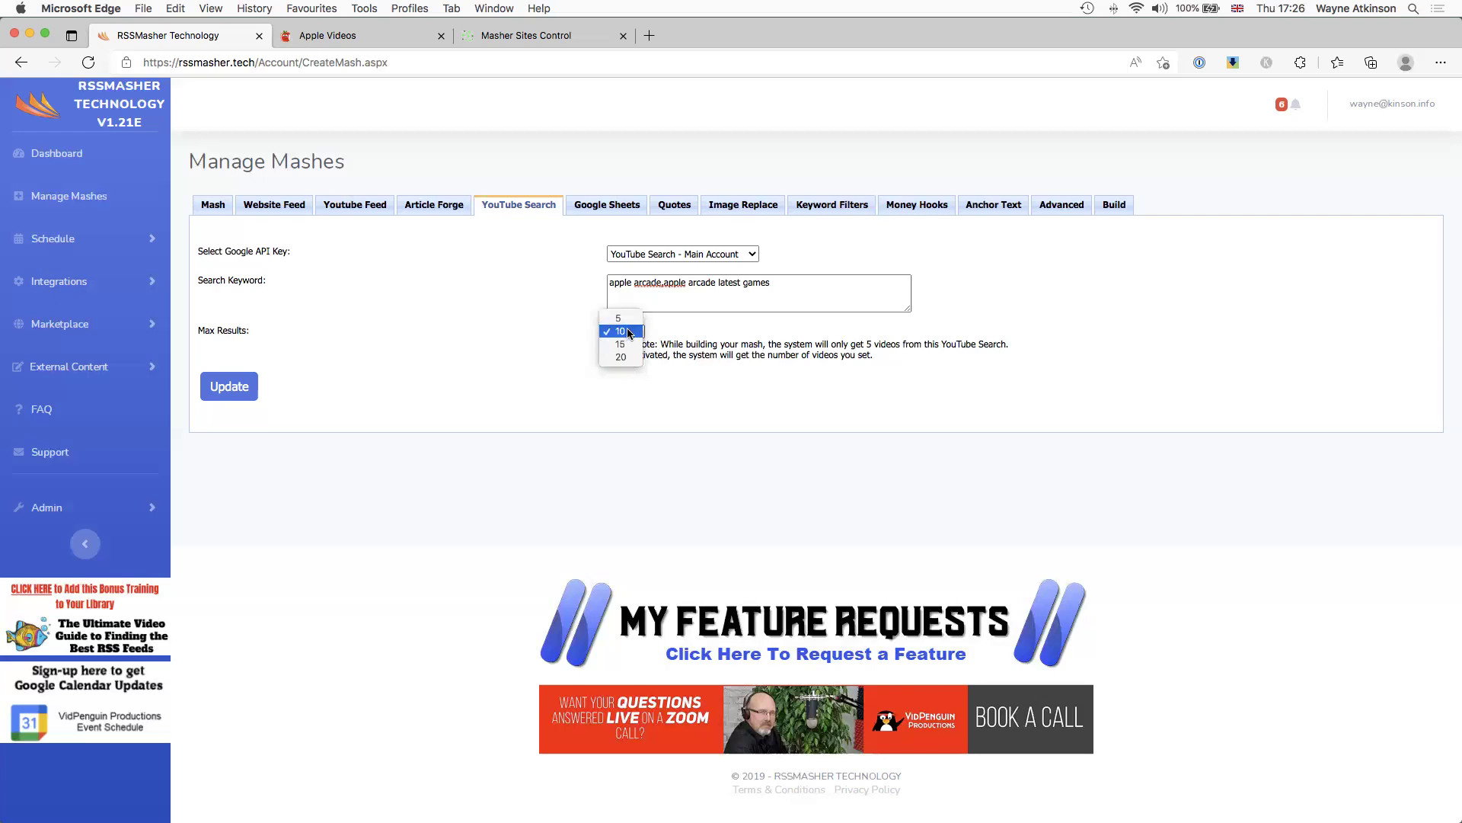
# Step: Keep Max Results at 10 and review the note on how many videos a build fetches
pyautogui.click(621, 331)
pyautogui.moveTo(880, 356); pyautogui.dragTo(607, 344)
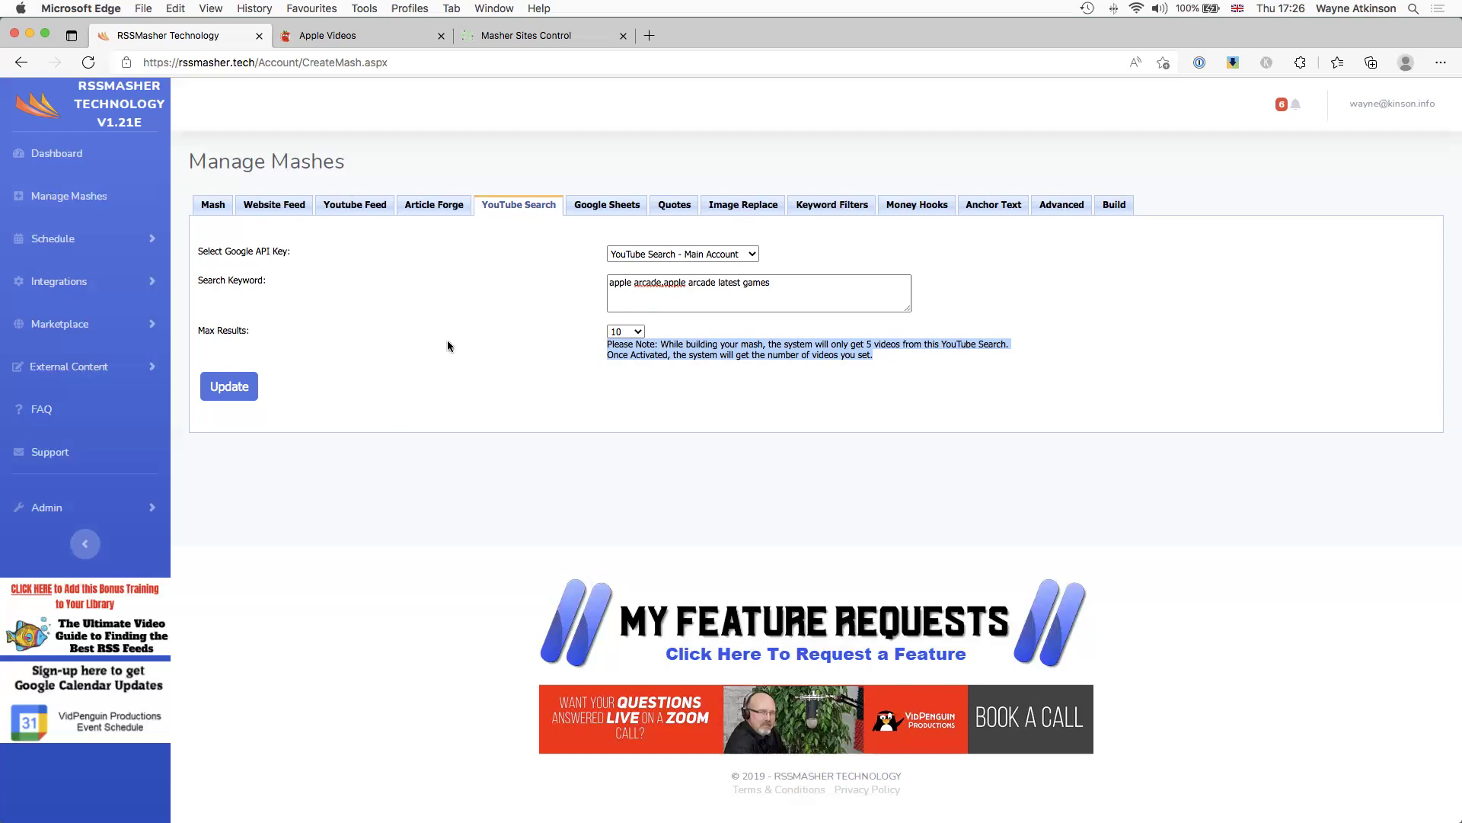
pyautogui.click(606, 349)
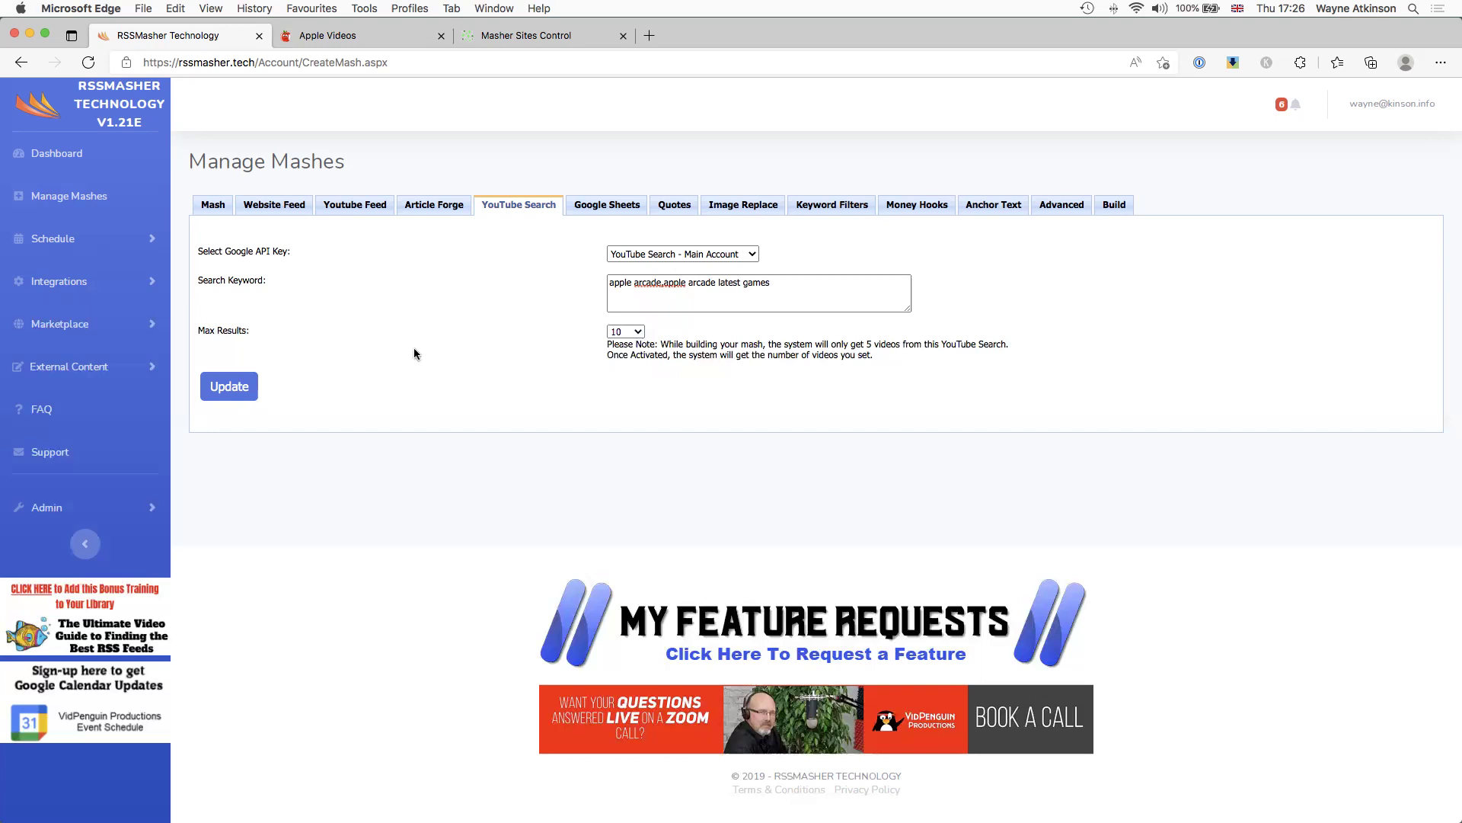
# Step: Save the YouTube Search changes and go to the mash's Build page
pyautogui.click(231, 391)
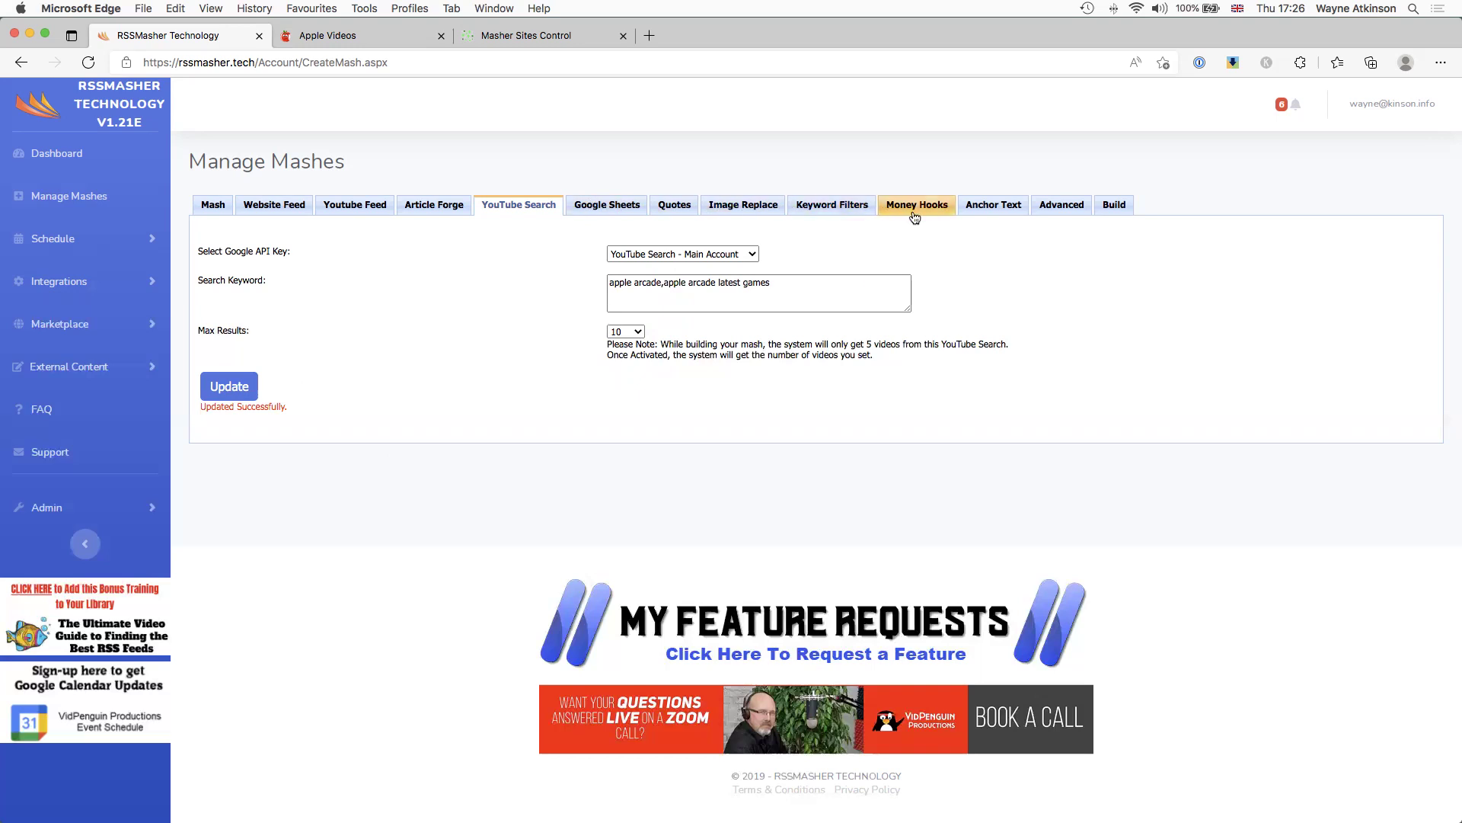
pyautogui.click(1124, 206)
# Step: Build the applearcade_5264.xml feed and open its web preview of Apple Arcade videos
pyautogui.click(220, 308)
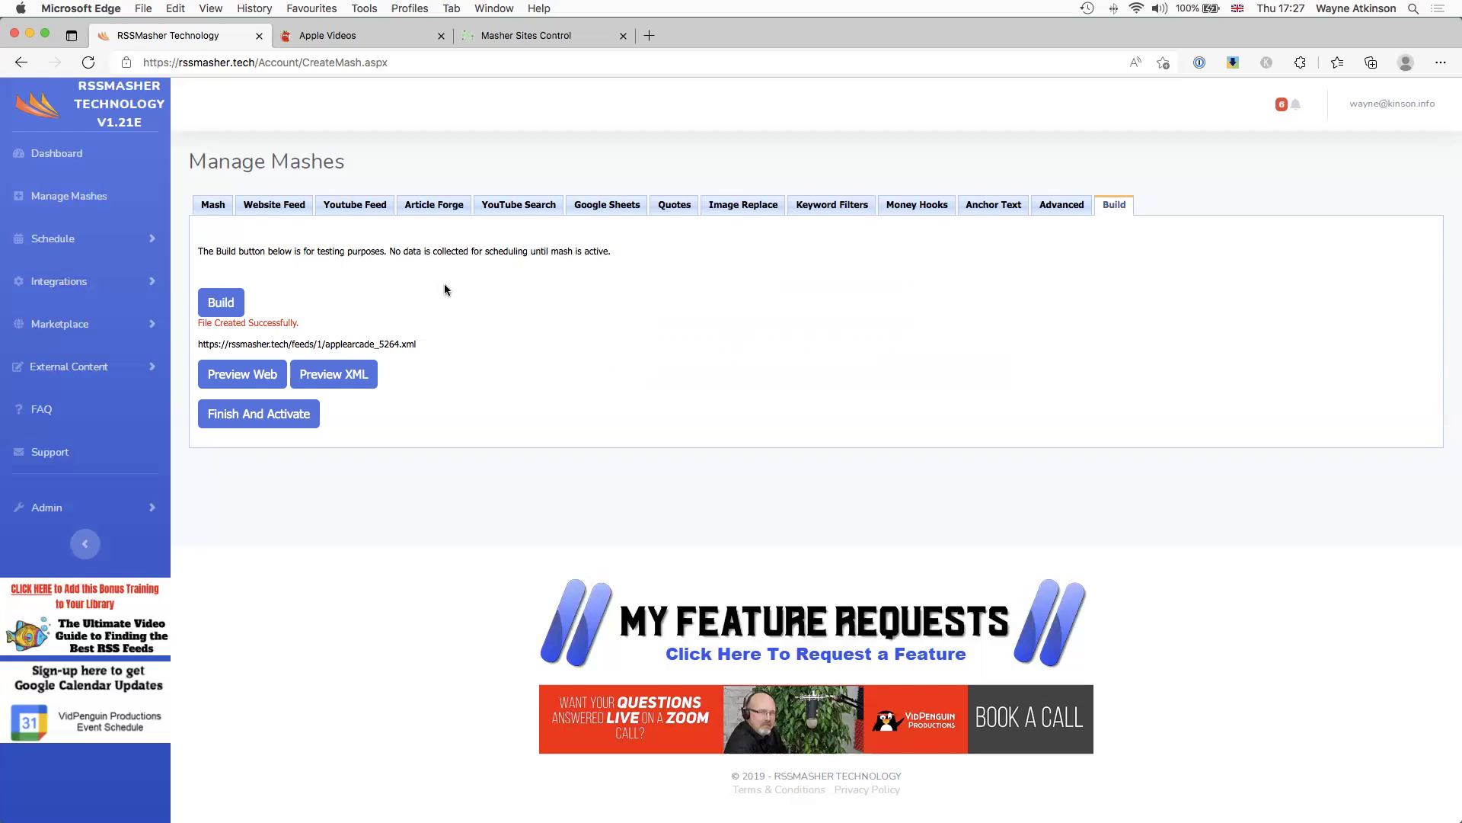
pyautogui.click(275, 380)
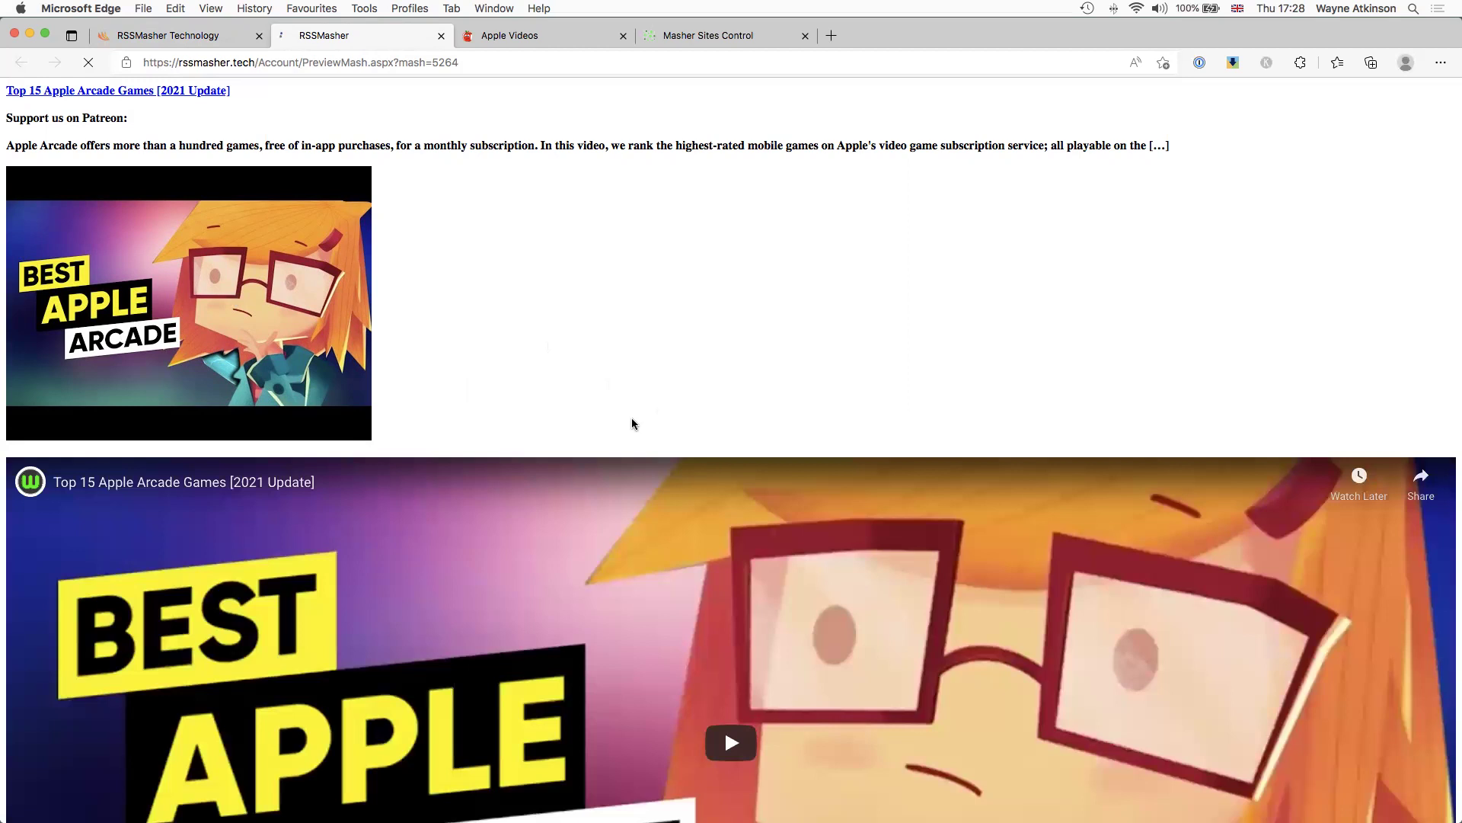
pyautogui.scroll(-2, 632, 424)
pyautogui.scroll(-10, 632, 423)
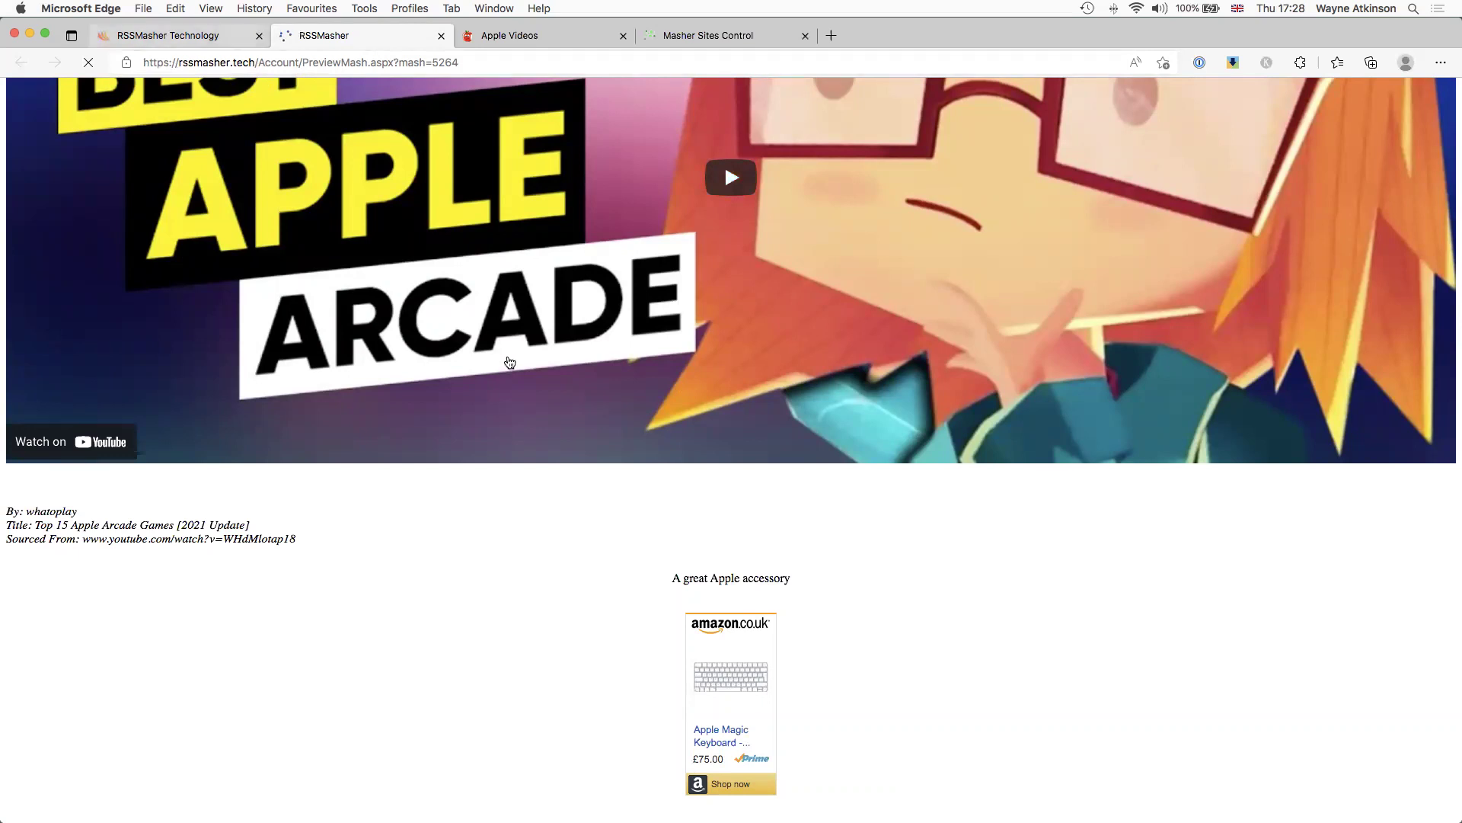
pyautogui.scroll(-5, 508, 361)
pyautogui.scroll(-6, 508, 361)
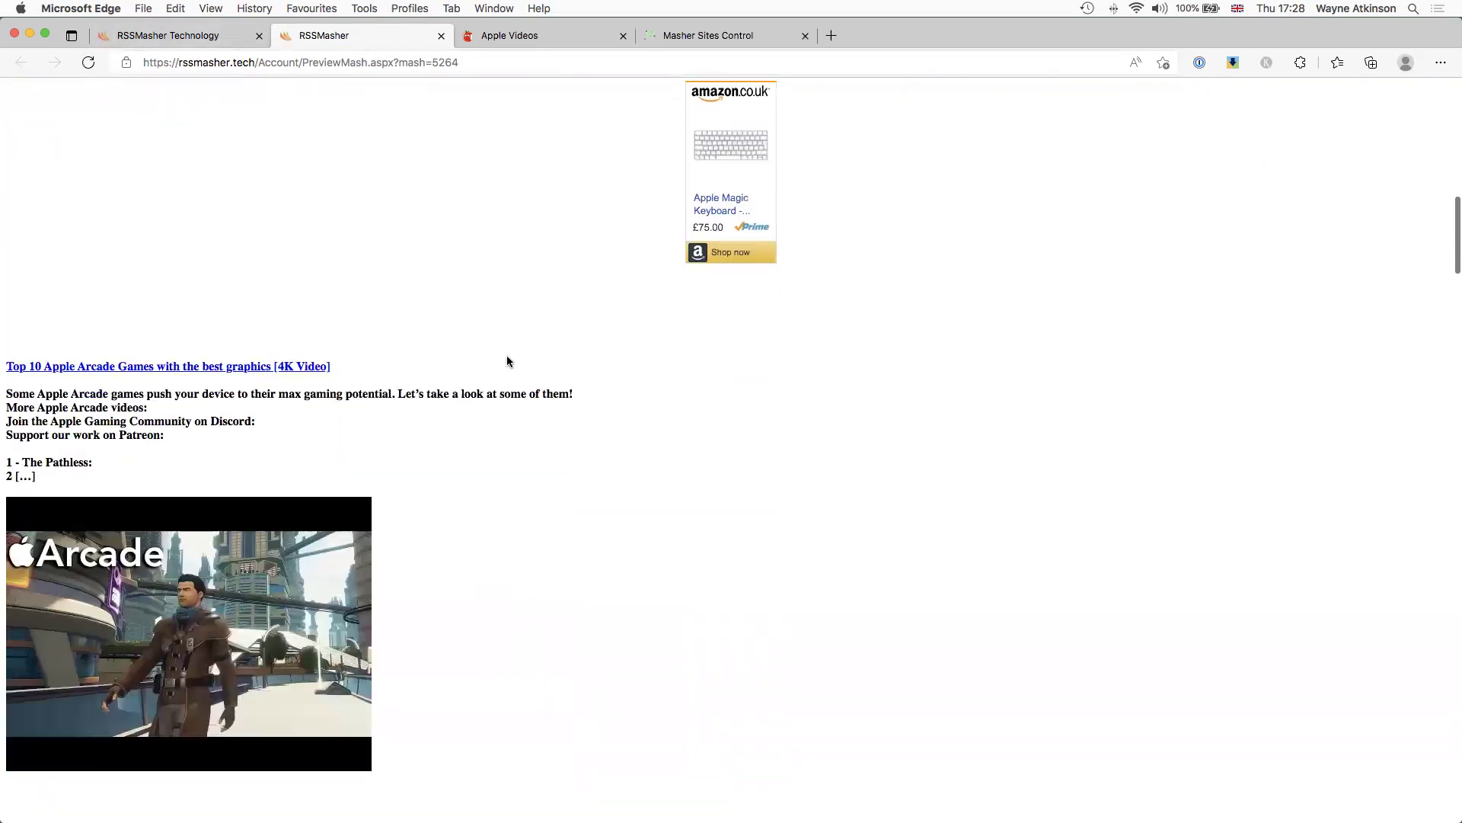
pyautogui.scroll(-1, 508, 361)
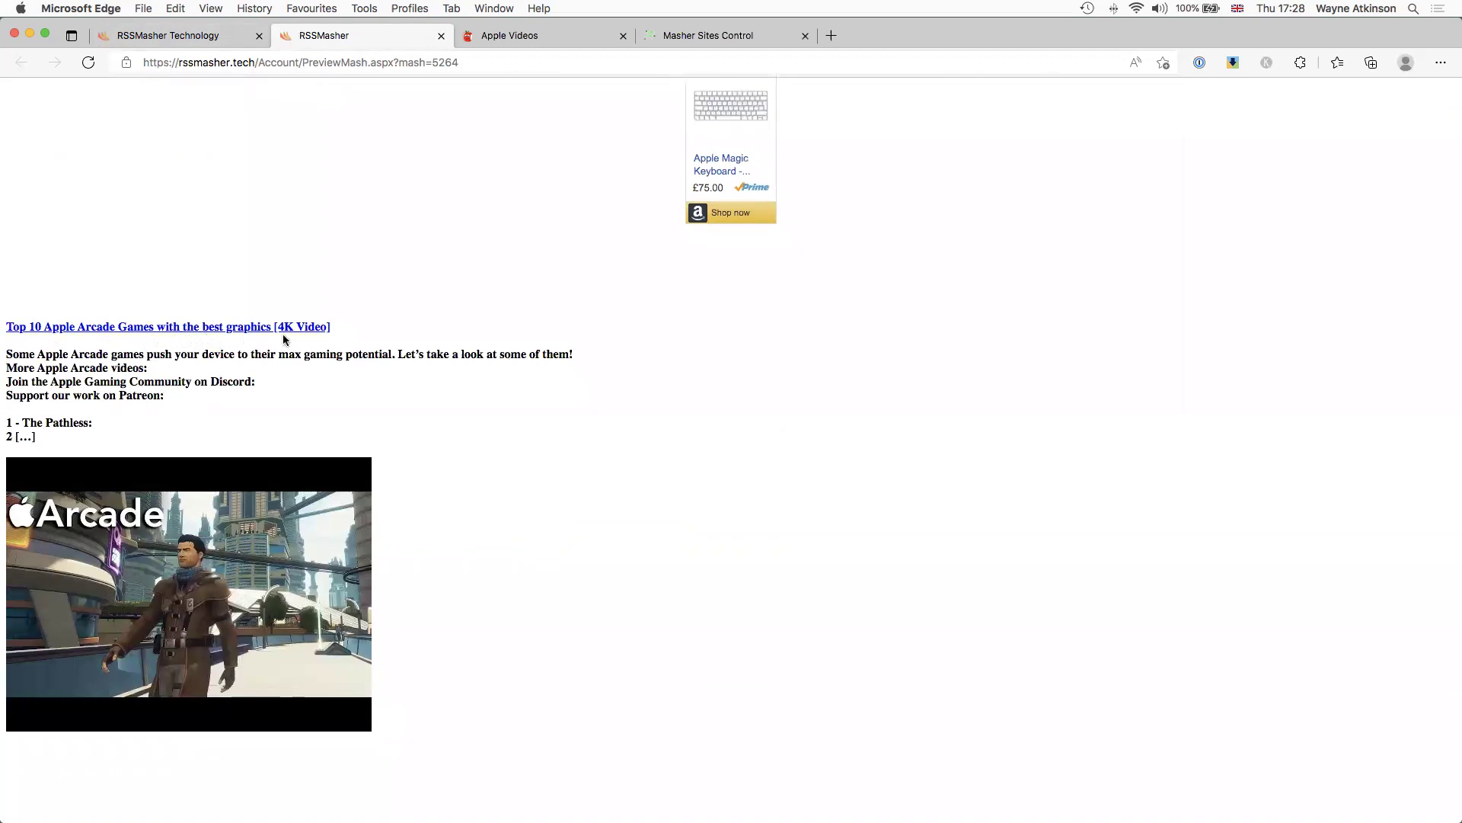
pyautogui.scroll(-5, 423, 462)
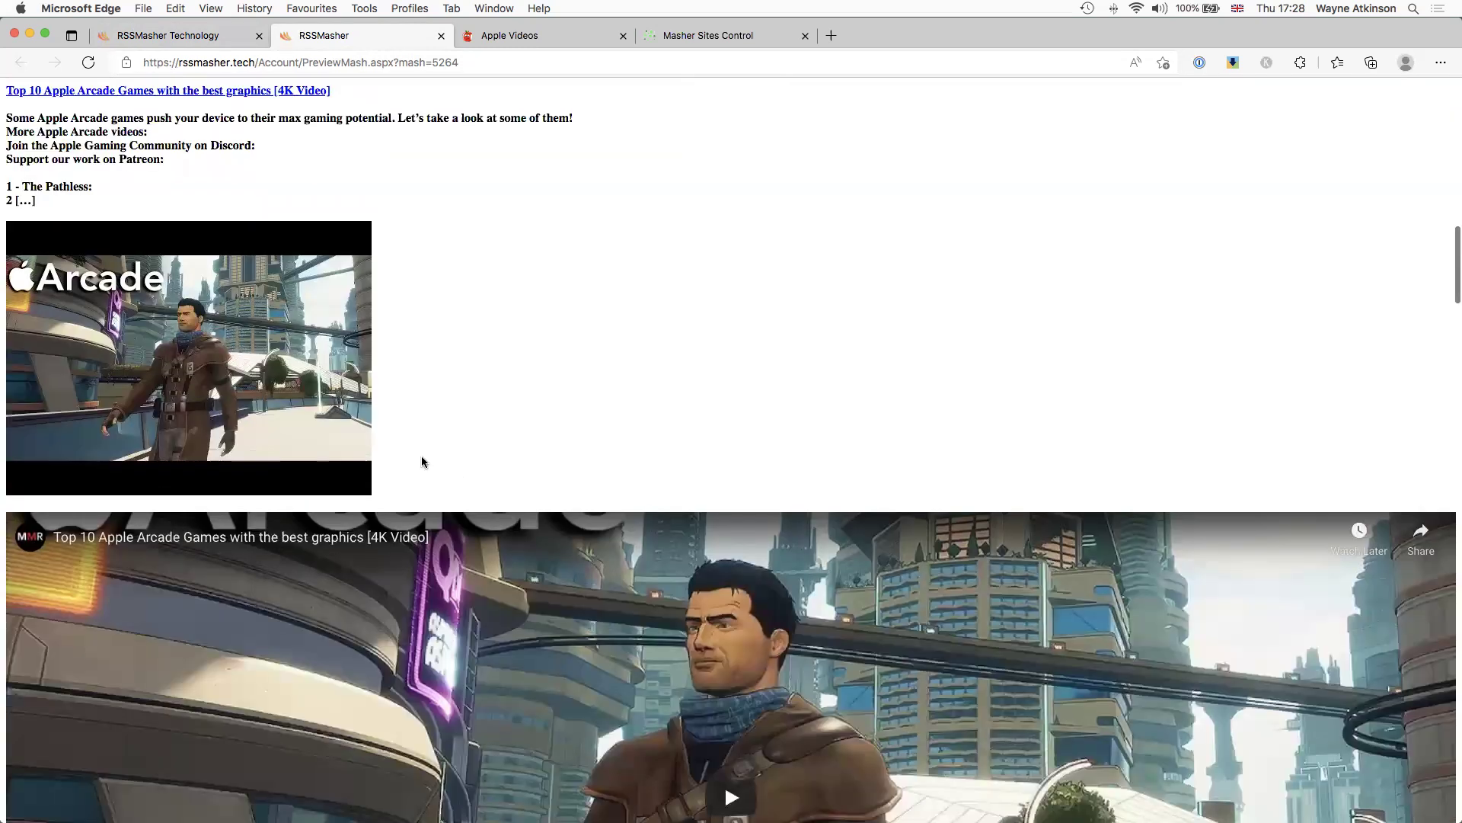
pyautogui.scroll(-4, 470, 467)
pyautogui.scroll(-20, 501, 473)
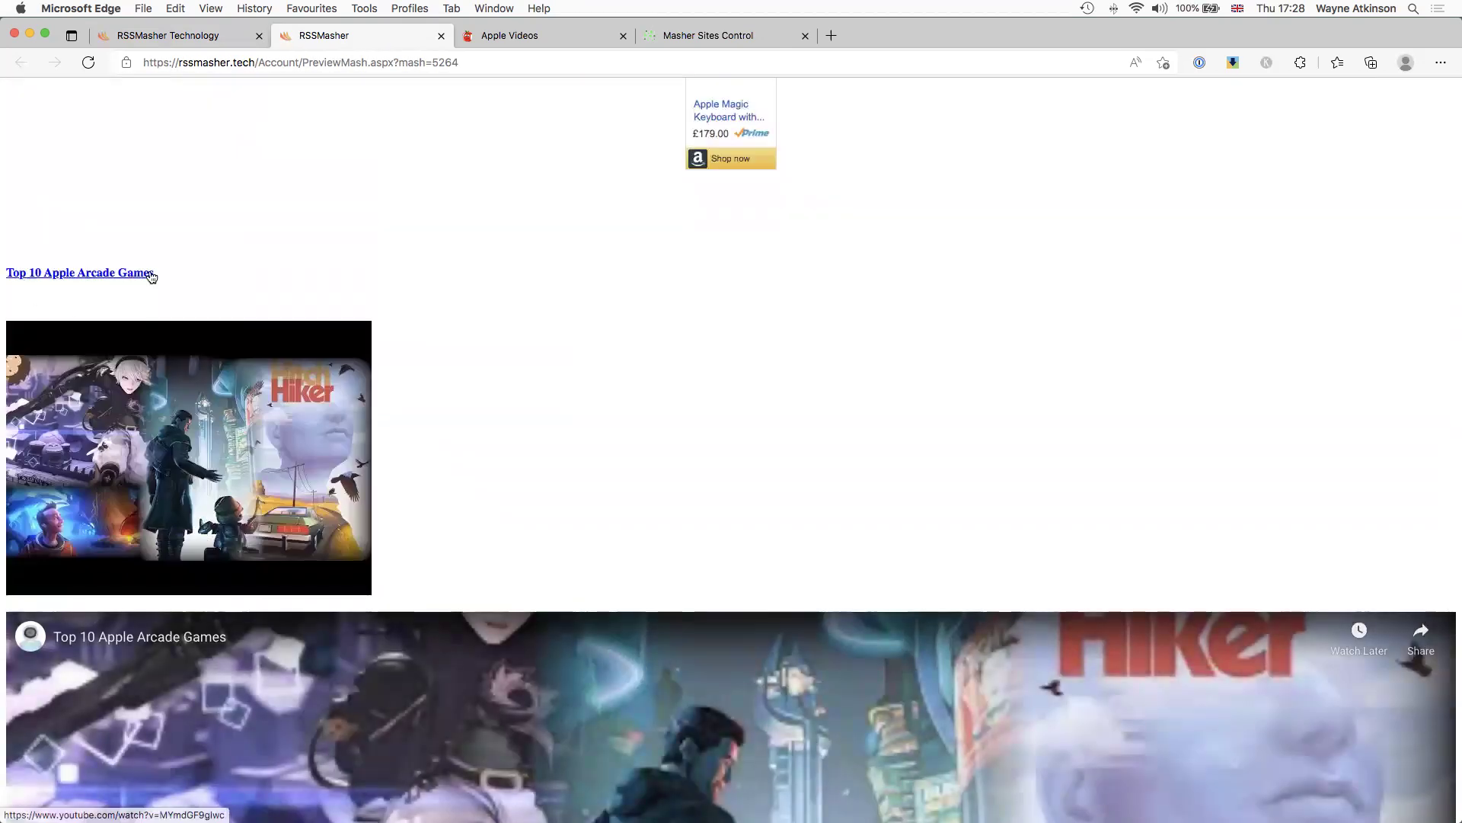
pyautogui.scroll(-3, 415, 420)
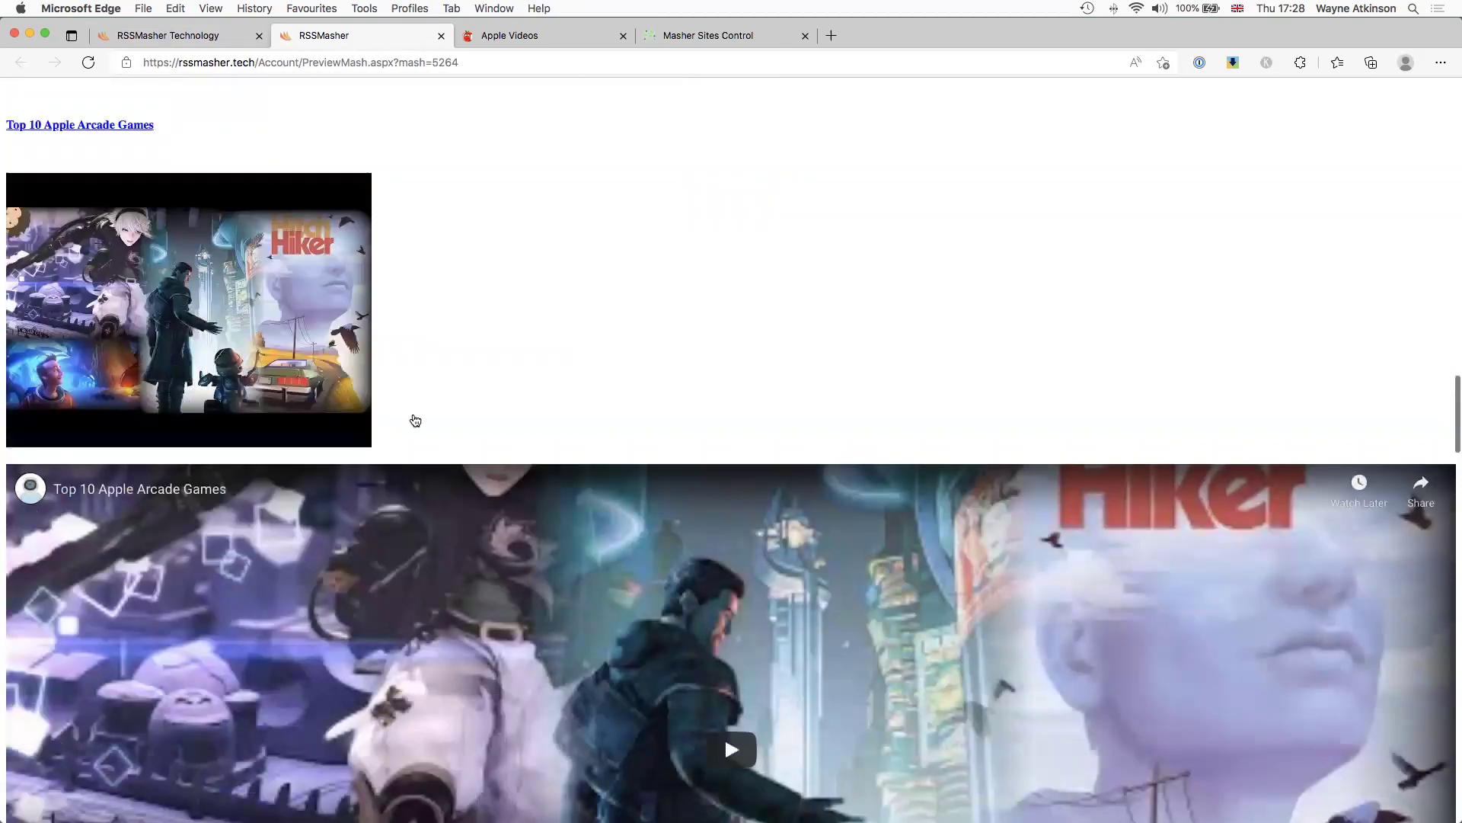
pyautogui.scroll(-3, 415, 421)
pyautogui.scroll(-20, 423, 424)
pyautogui.scroll(5, 284, 336)
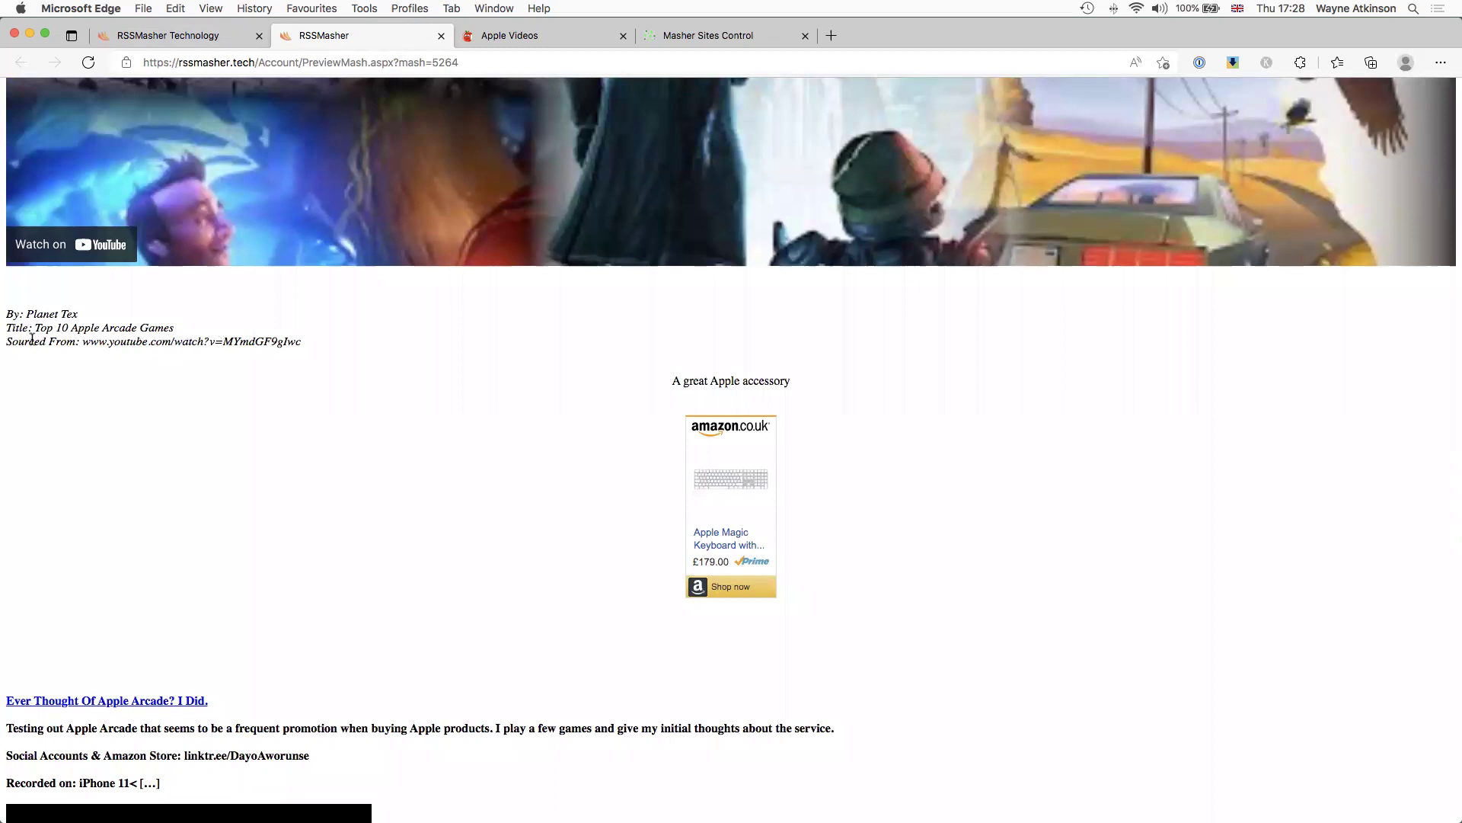
pyautogui.scroll(-4, 227, 400)
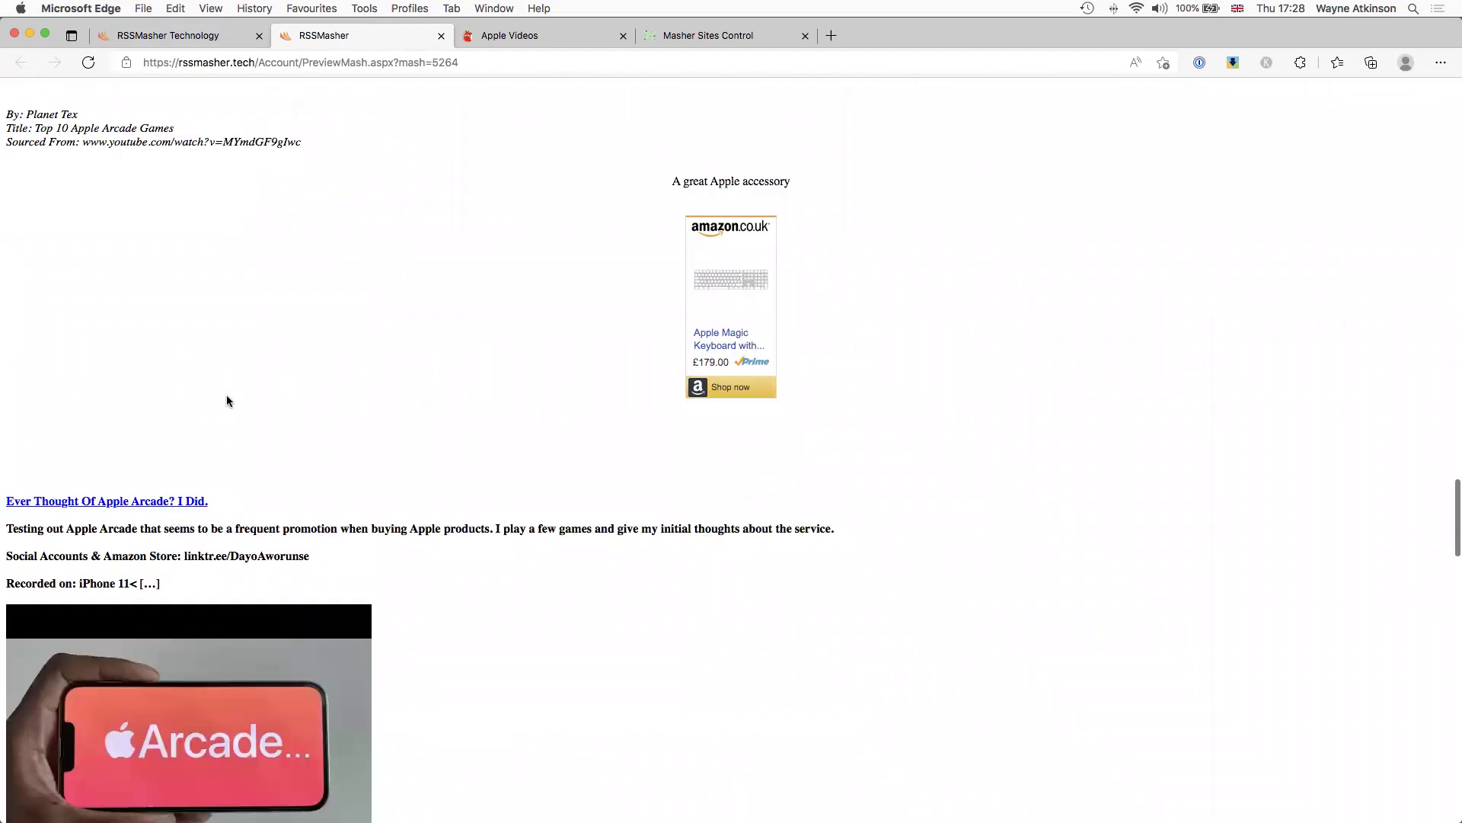
pyautogui.scroll(-20, 227, 400)
pyautogui.scroll(-1, 35, 347)
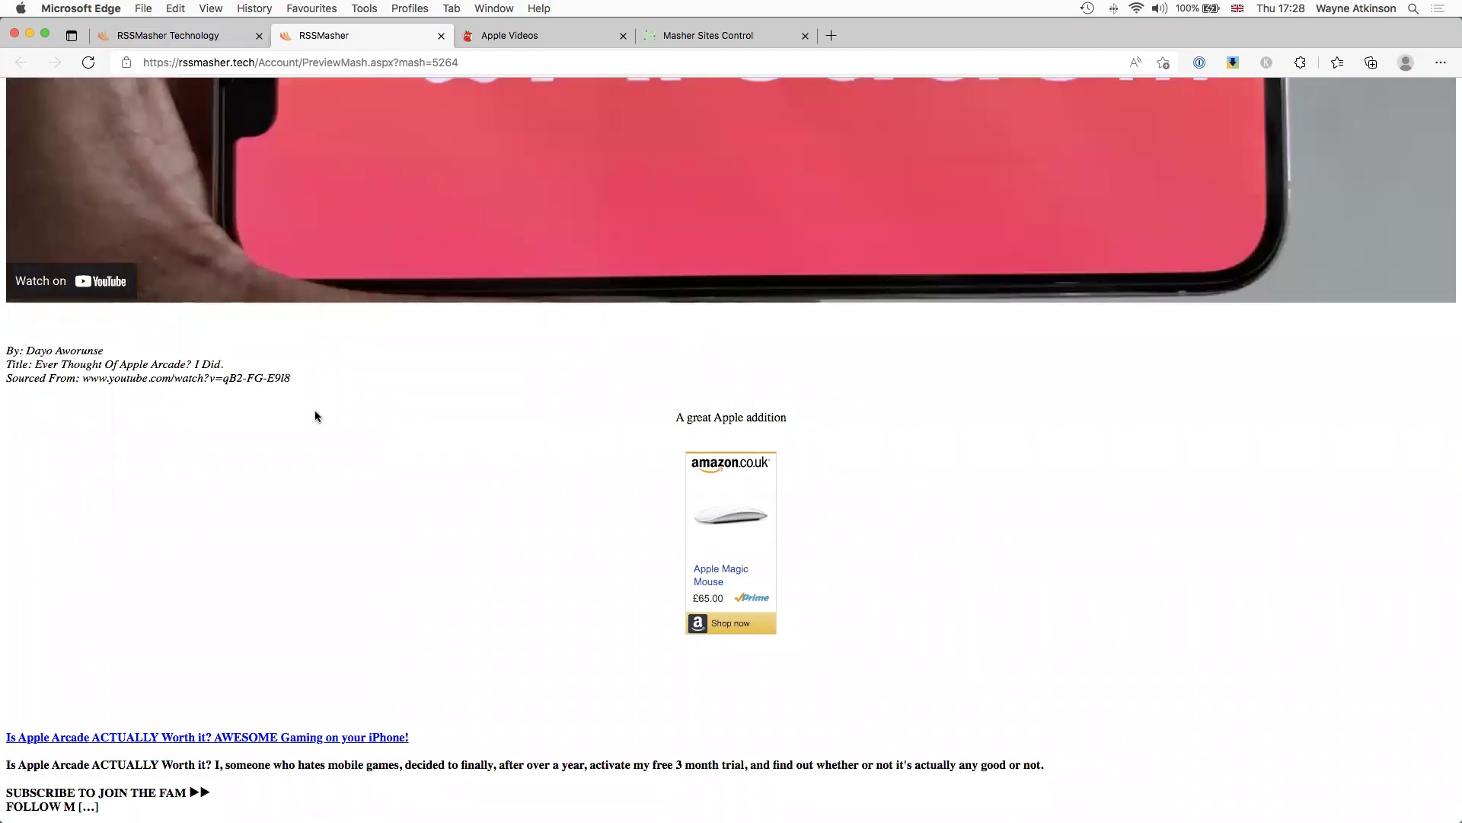
pyautogui.scroll(-5, 306, 417)
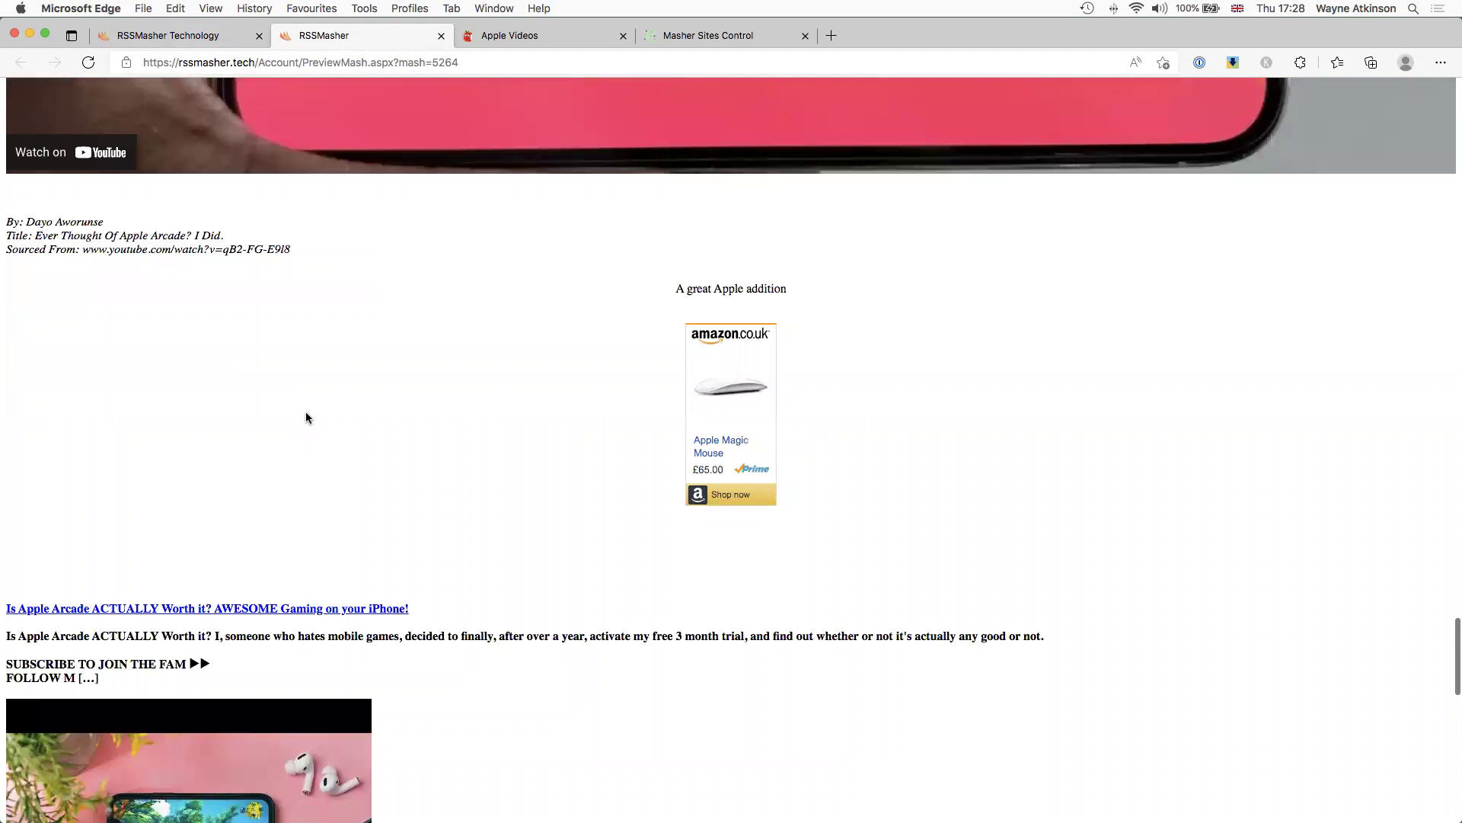
pyautogui.scroll(-15, 307, 417)
pyautogui.scroll(-15, 307, 418)
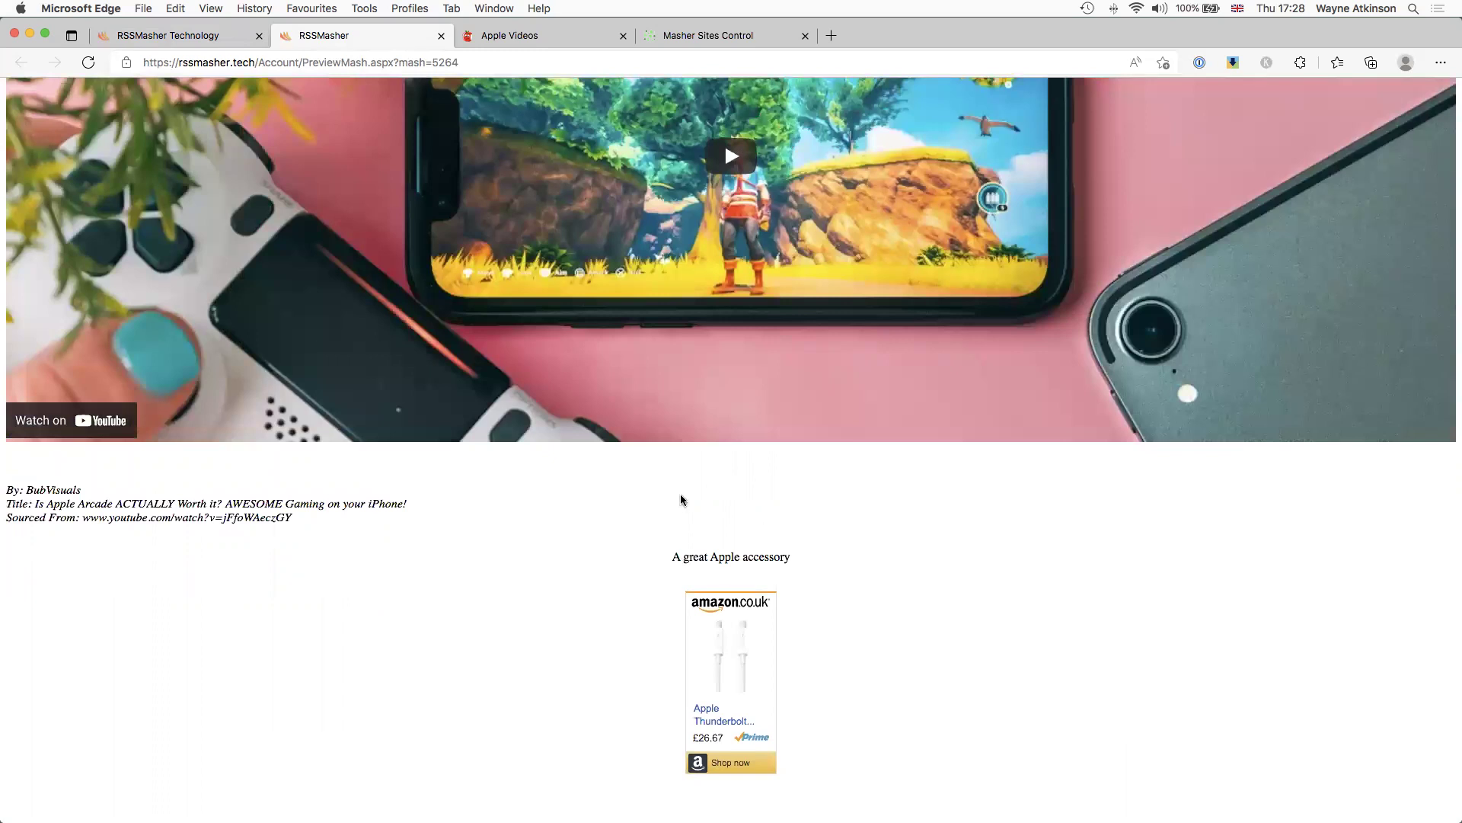
# Step: Review the mash's Money Hooks, including the [CITATION] and [Amazon Mac Accessory] after-content hook
pyautogui.click(198, 34)
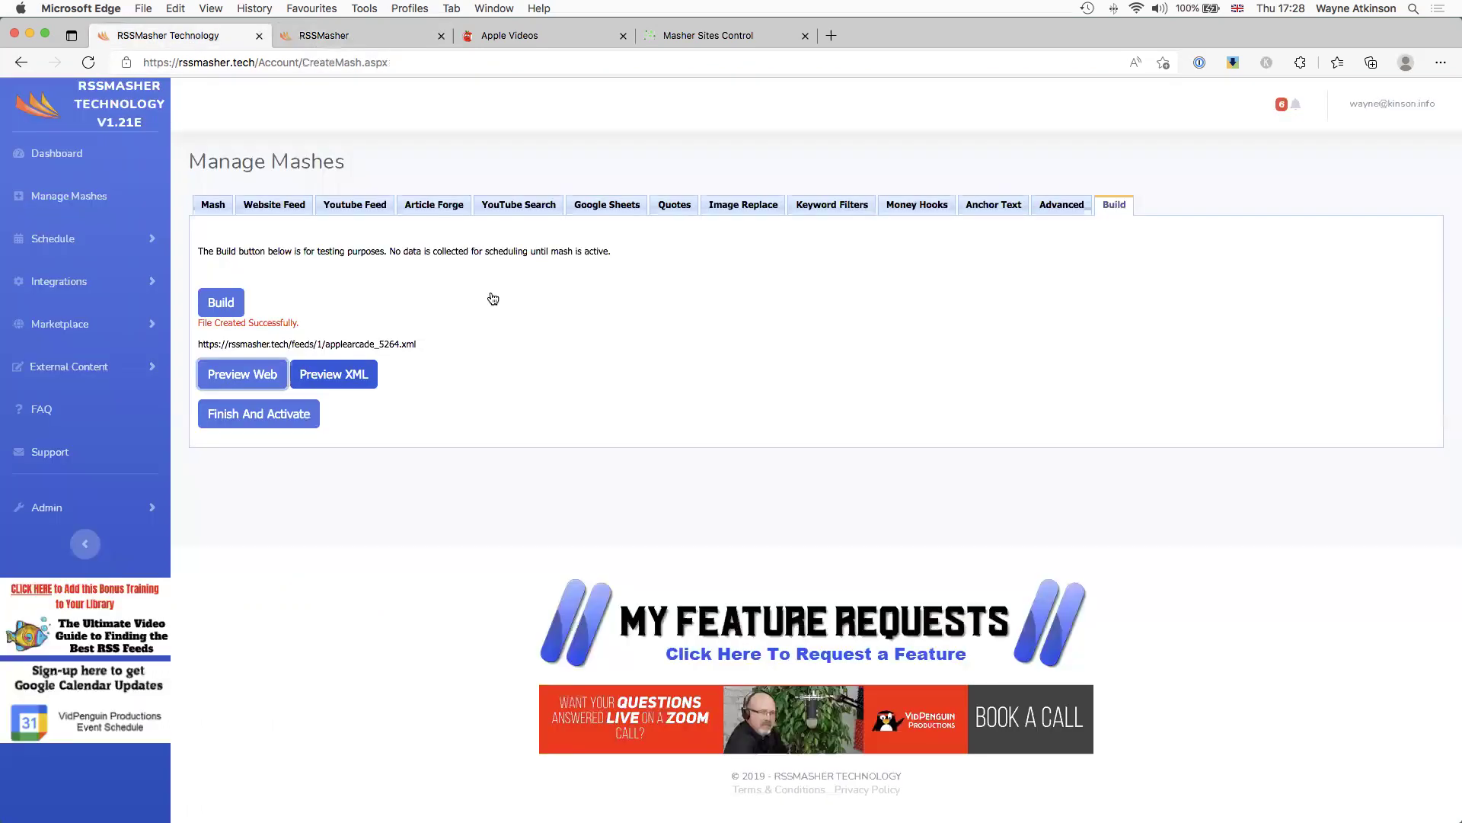
pyautogui.click(913, 205)
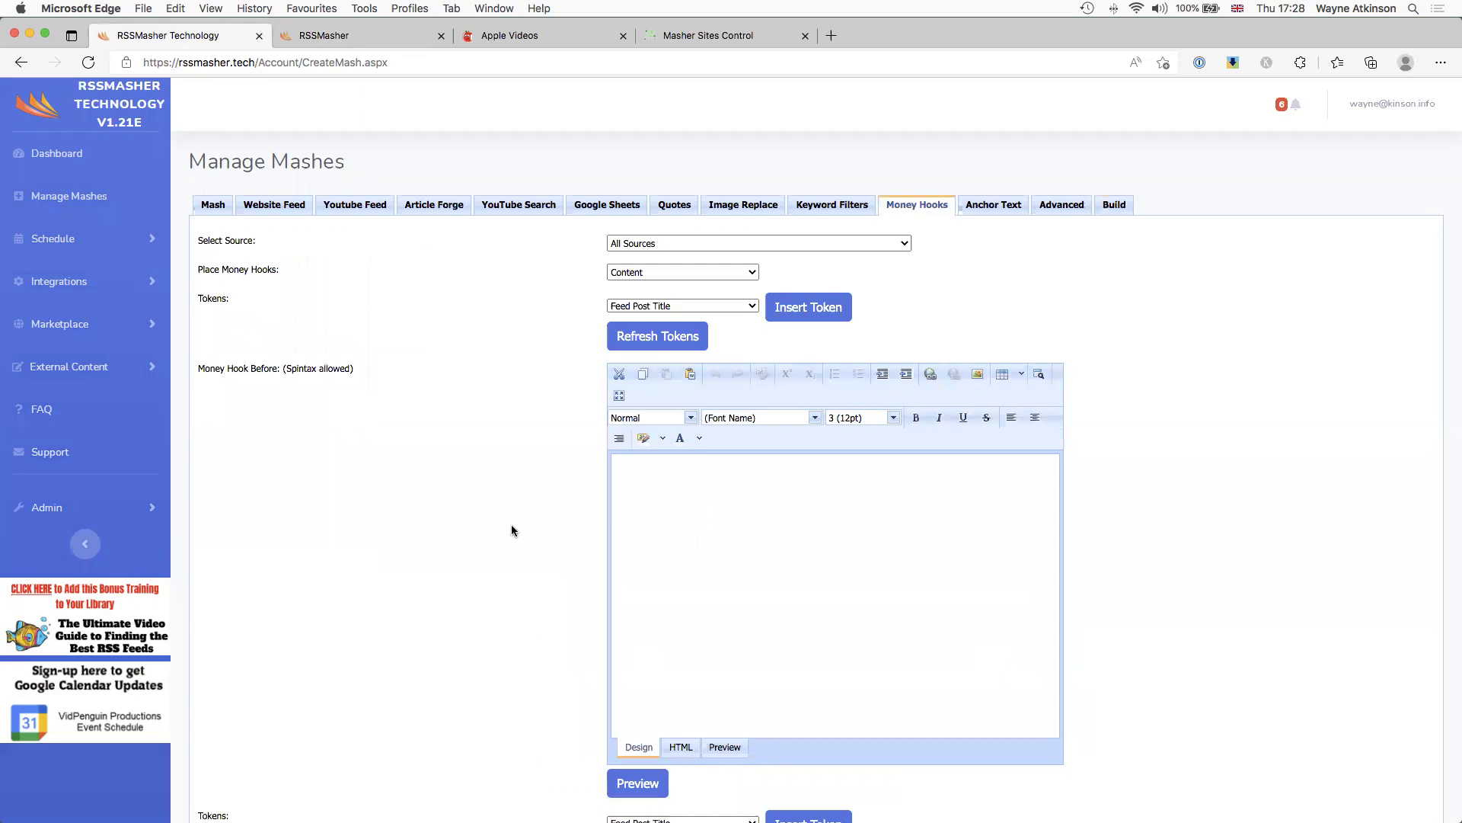
pyautogui.scroll(-10, 510, 524)
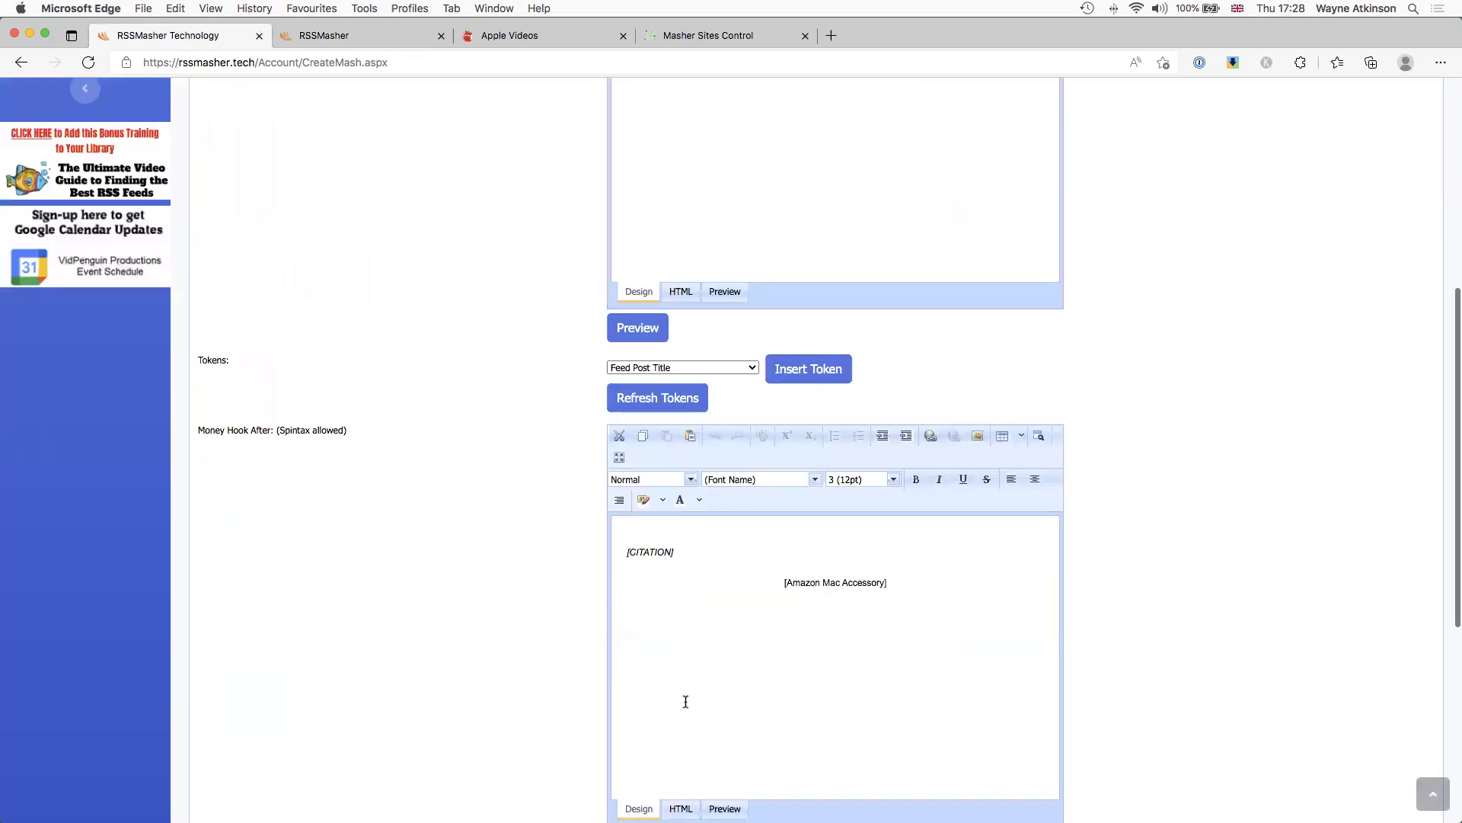
pyautogui.scroll(-1, 799, 594)
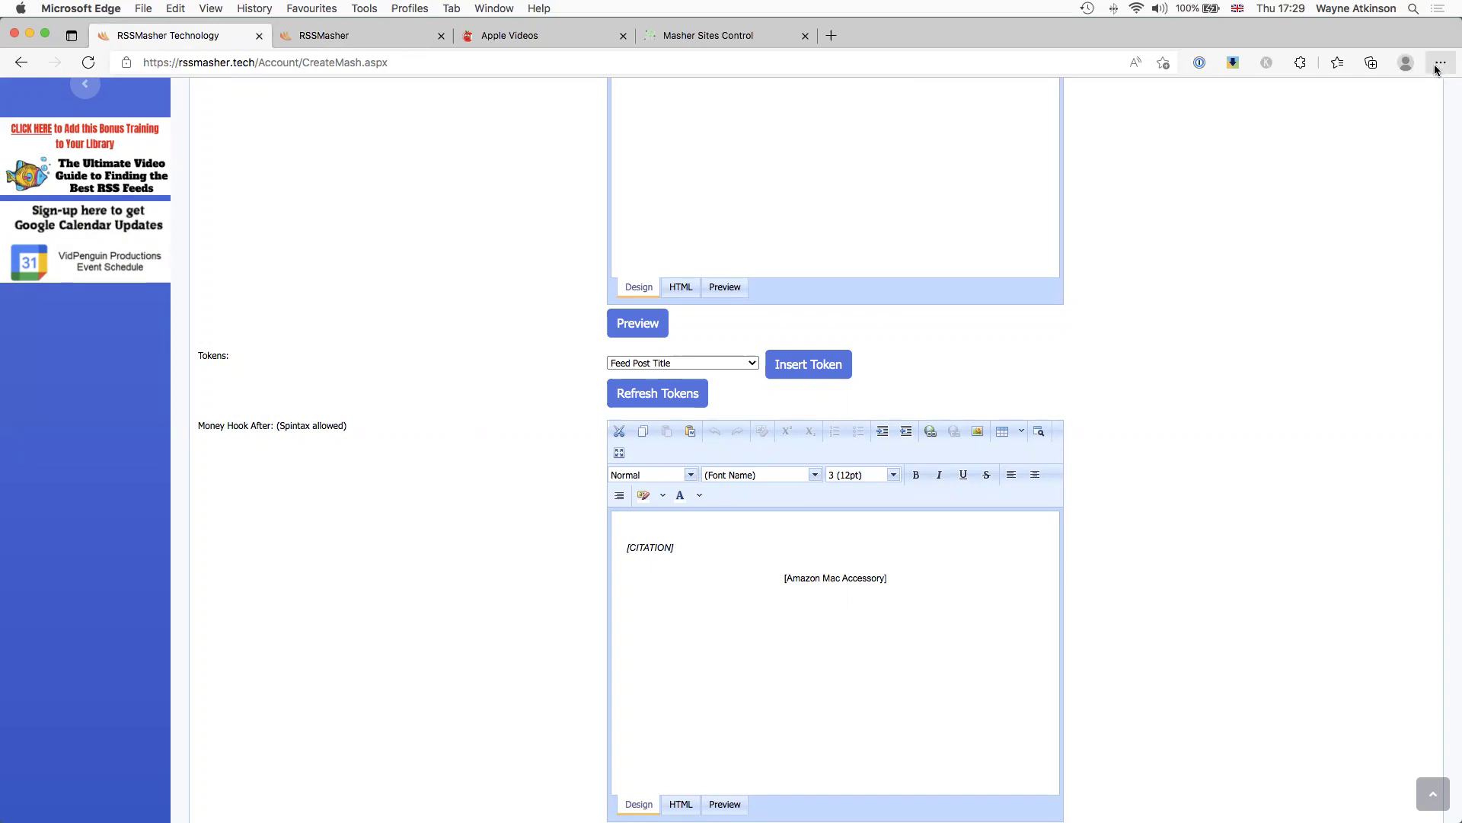
pyautogui.scroll(10, 1365, 155)
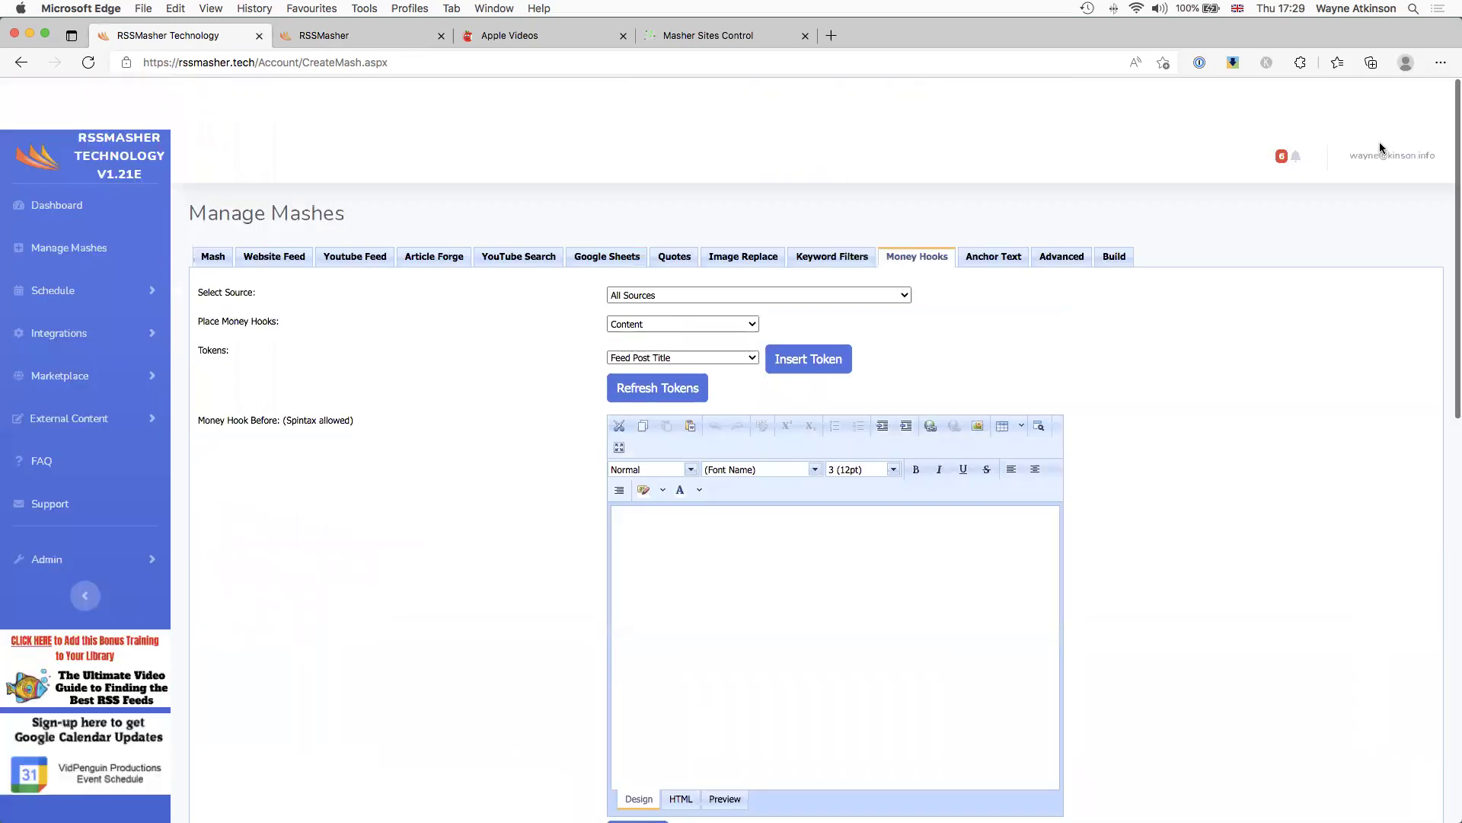
# Step: Open My Tokens in a new tab and show grid page 2, tokens 356 to 469
pyautogui.click(1393, 107)
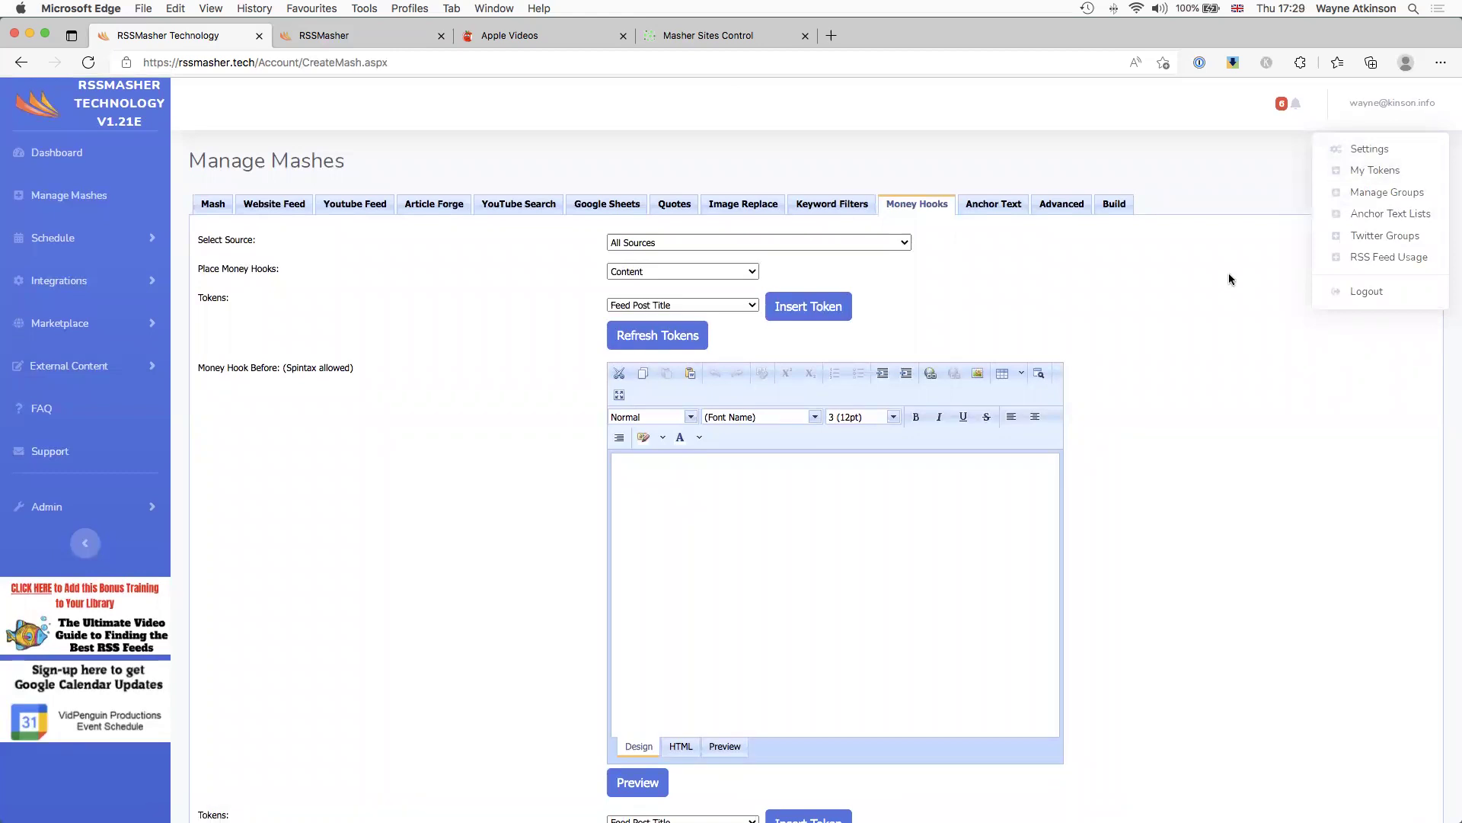
pyautogui.rightClick(1371, 174)
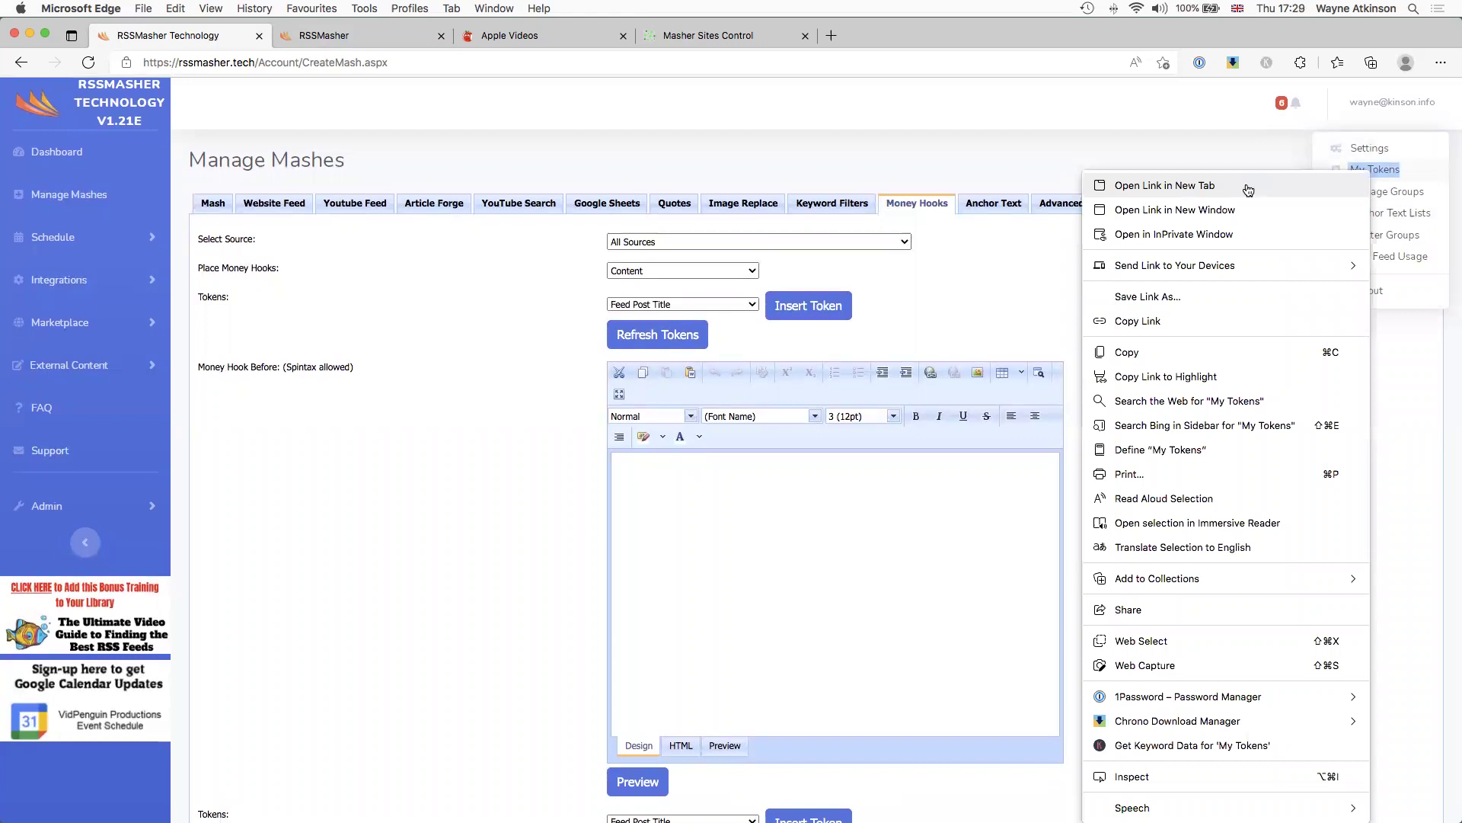
pyautogui.click(1248, 190)
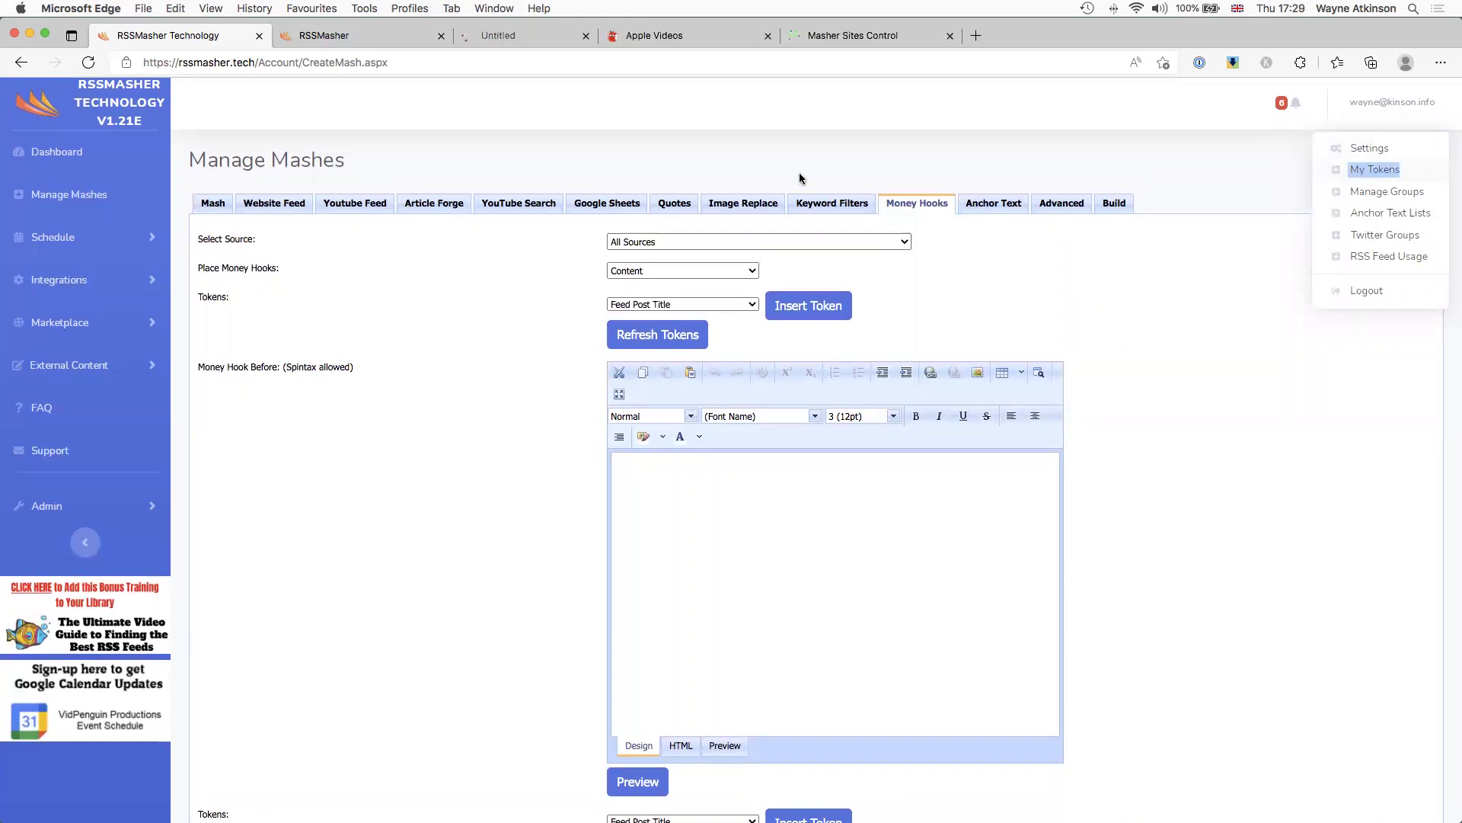
pyautogui.click(512, 38)
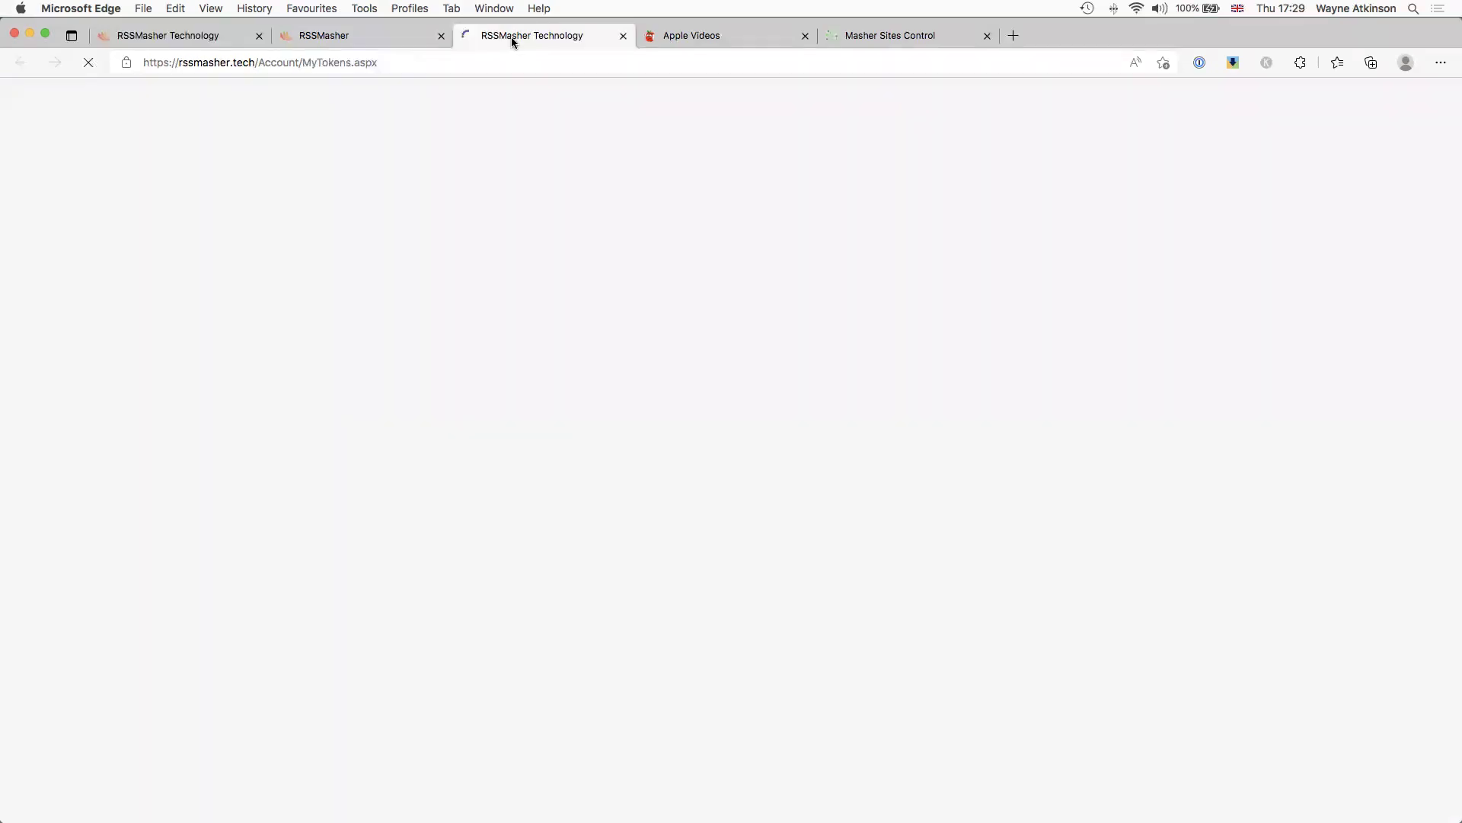
pyautogui.click(344, 707)
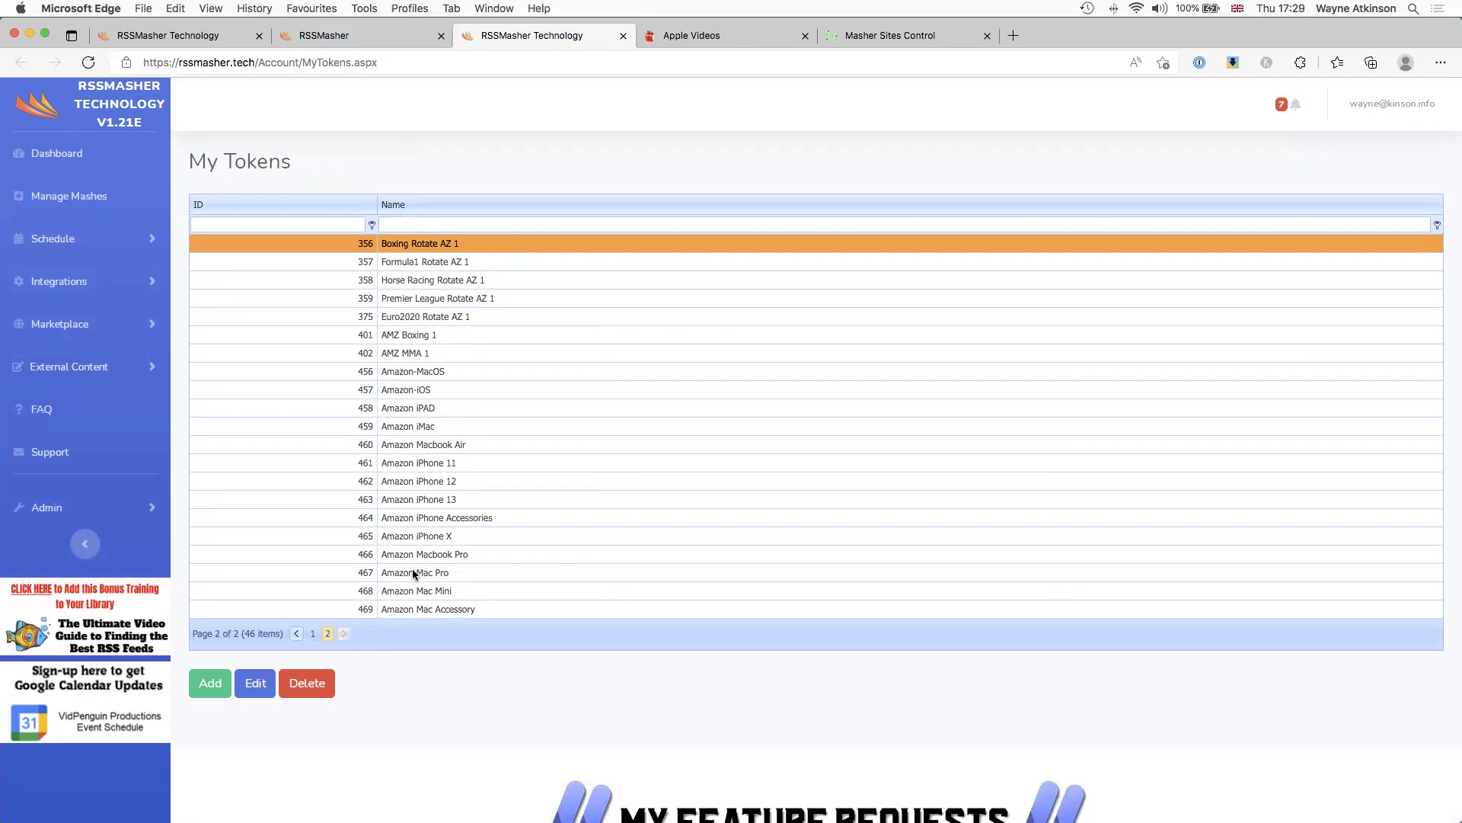
# Step: Edit token 466 Amazon Macbook Pro and view its description as raw HTML
pyautogui.click(482, 554)
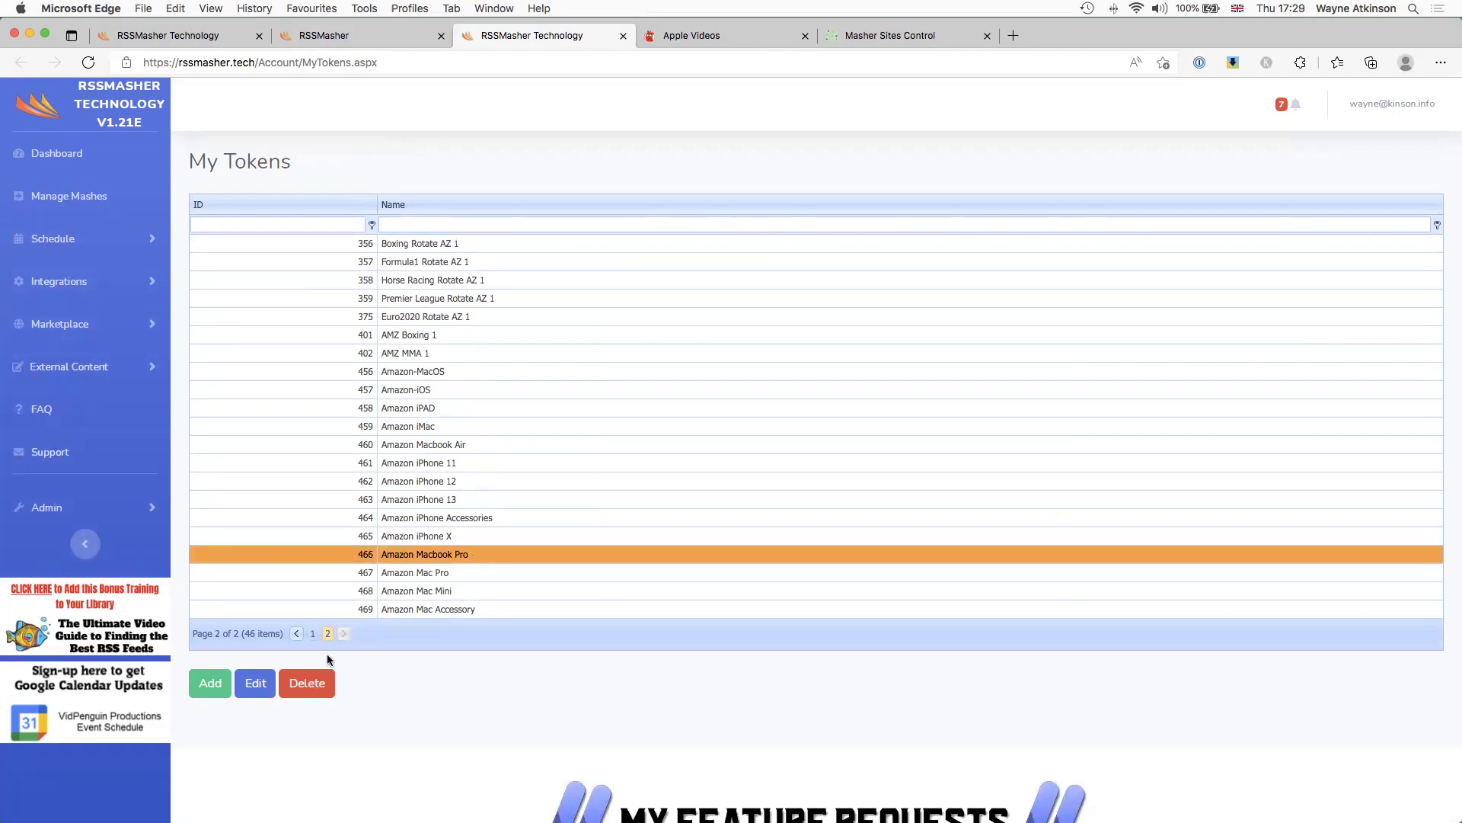
pyautogui.click(259, 683)
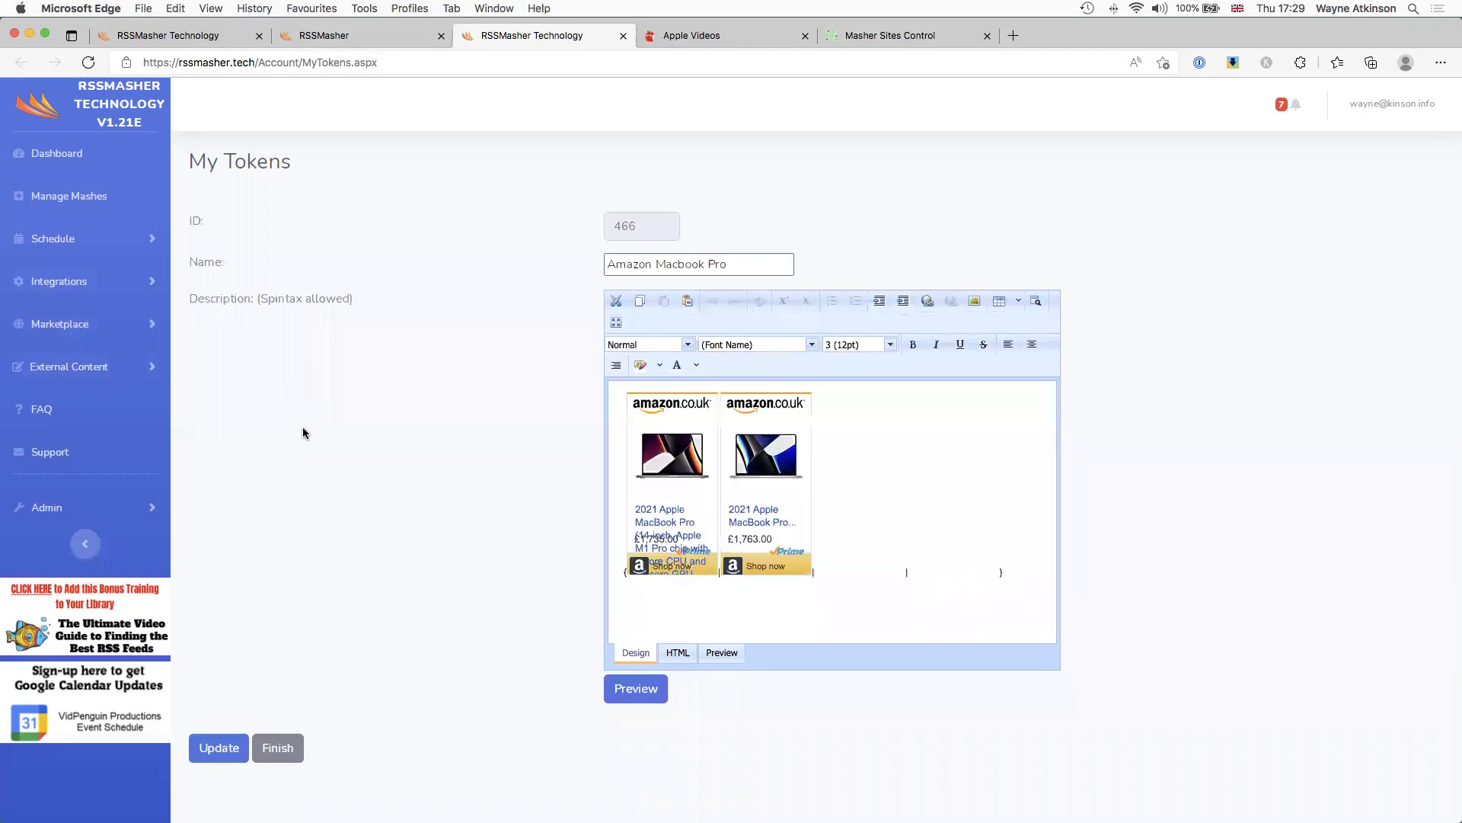
pyautogui.click(676, 653)
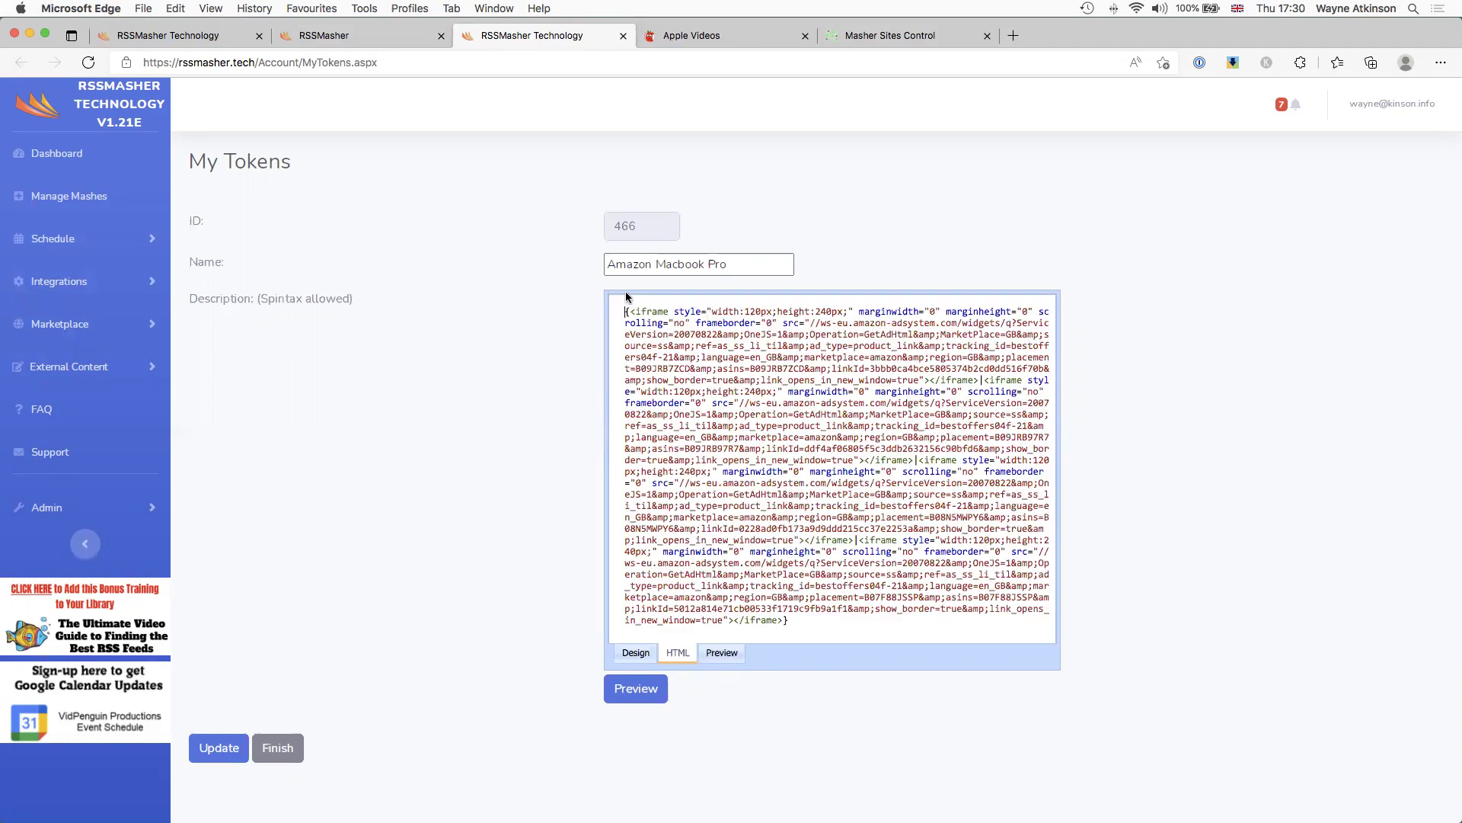
# Step: Select the two iframe ad tags in the Macbook Pro token's HTML description
pyautogui.hotkey('shift', 'alt', 'Right')
pyautogui.hotkey('shift', 'alt', 'Right')
pyautogui.hotkey('shift', 'alt', 'Right')
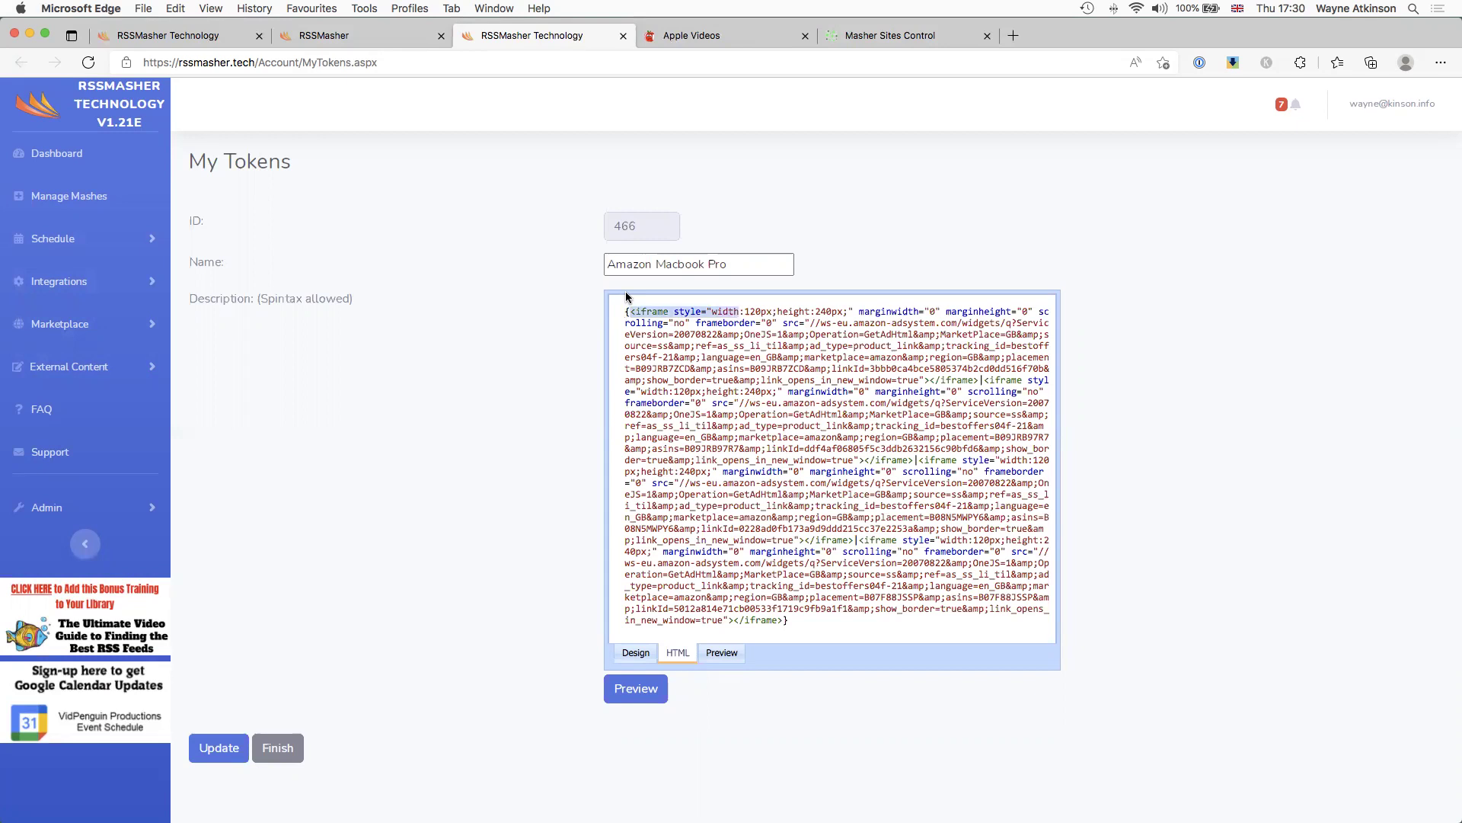
pyautogui.hotkey('shift', 'Down')
pyautogui.hotkey('shift', 'Down')
pyautogui.hotkey('shift', 'Down')
pyautogui.keyDown('shift'); pyautogui.click(977, 382); pyautogui.keyUp('shift')
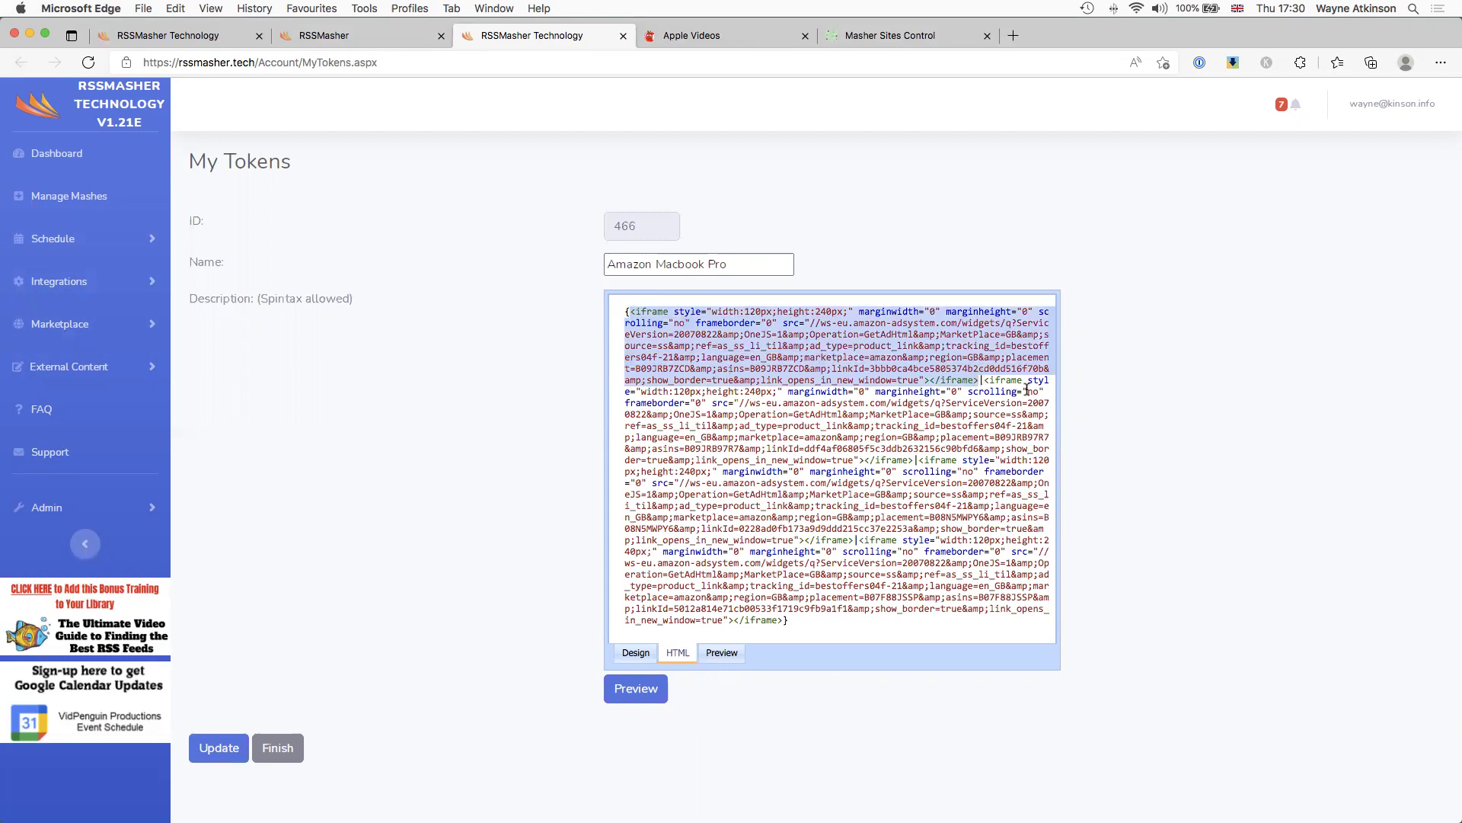
pyautogui.moveTo(1051, 382); pyautogui.dragTo(982, 381)
pyautogui.moveTo(777, 419); pyautogui.dragTo(914, 459)
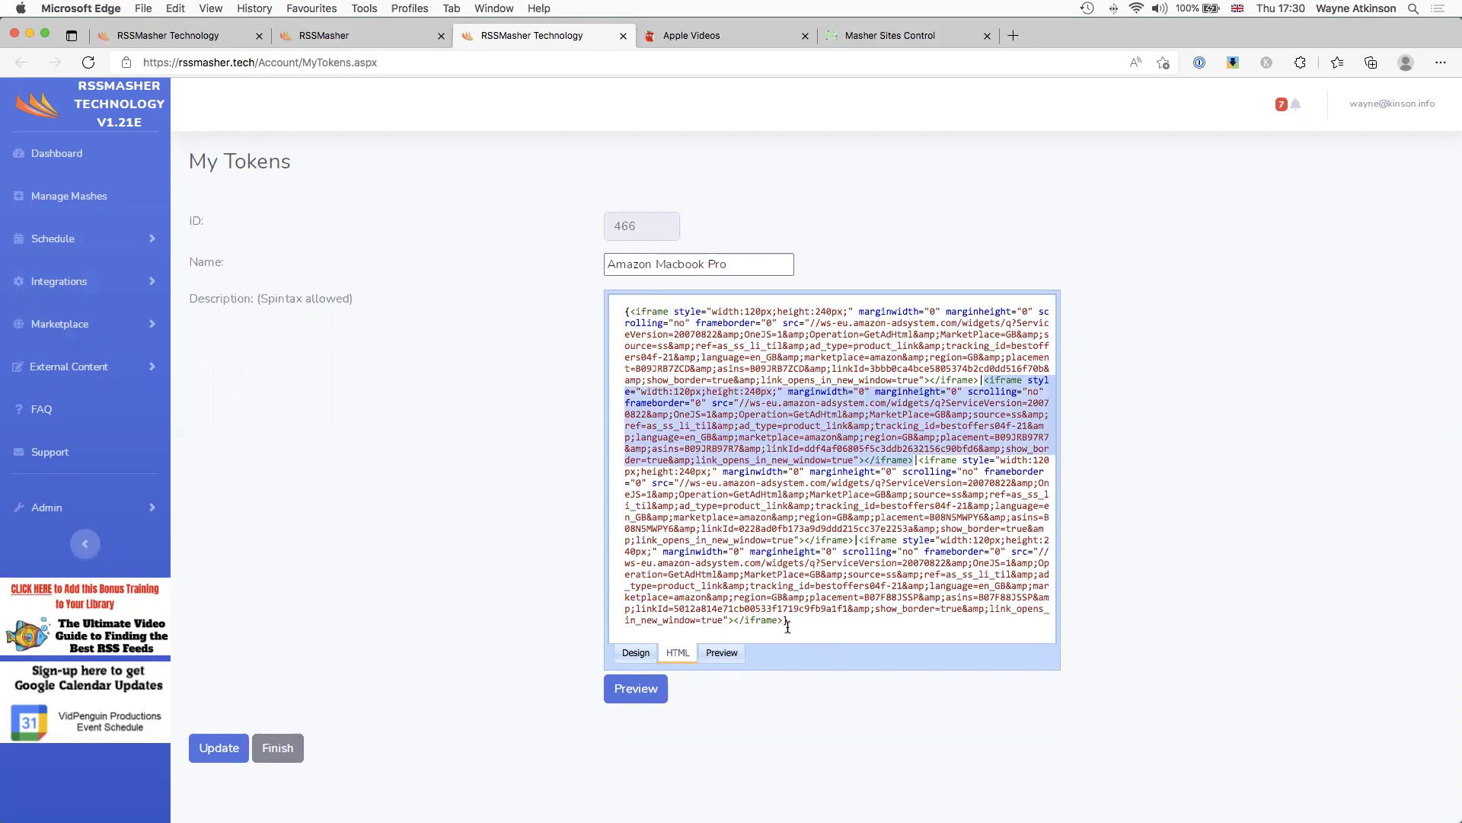
# Step: Preview the token as an Amazon MacBook ad twice, then return to Manage Mashes
pyautogui.click(631, 690)
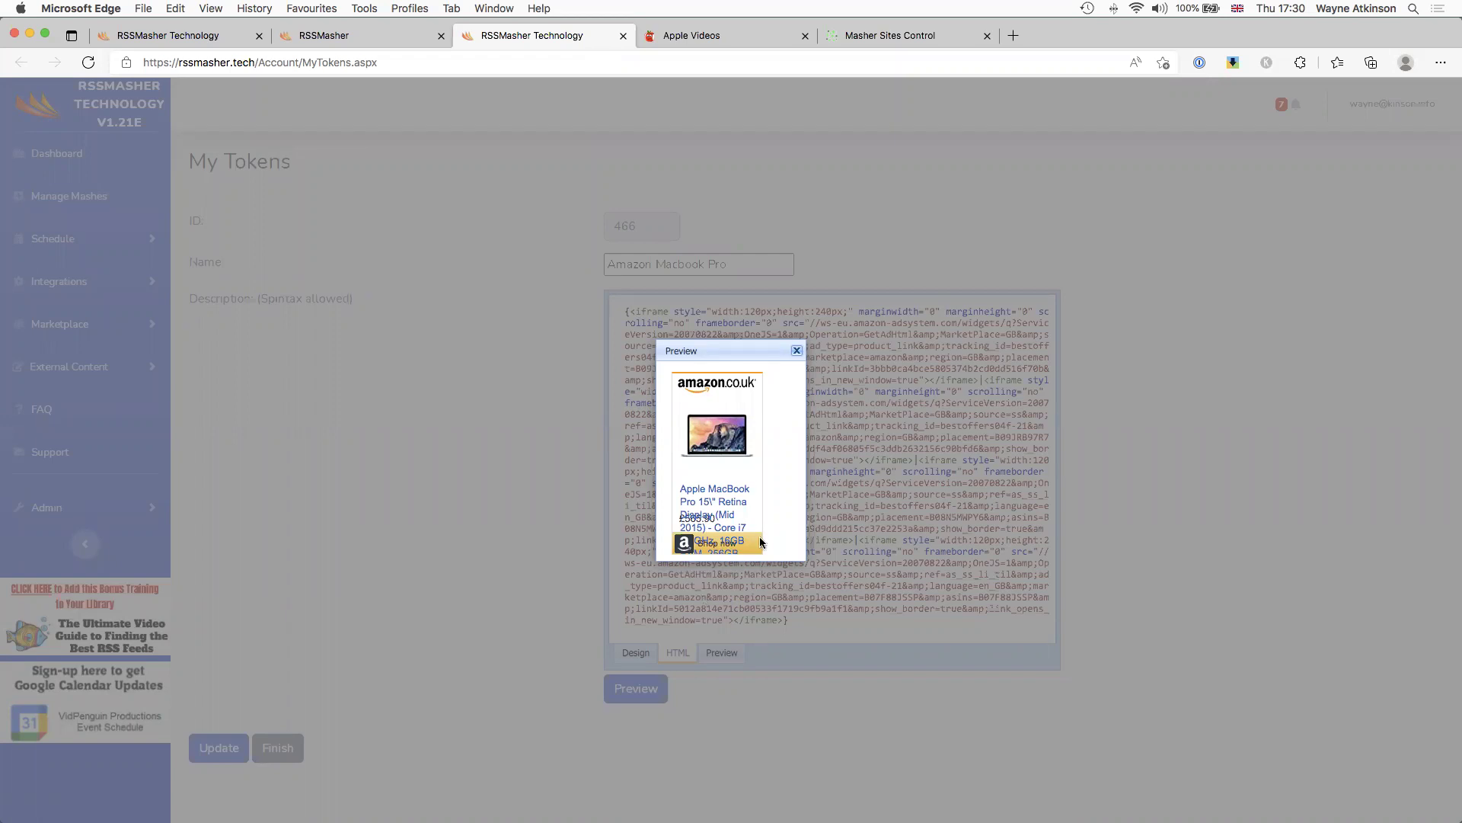
pyautogui.click(798, 353)
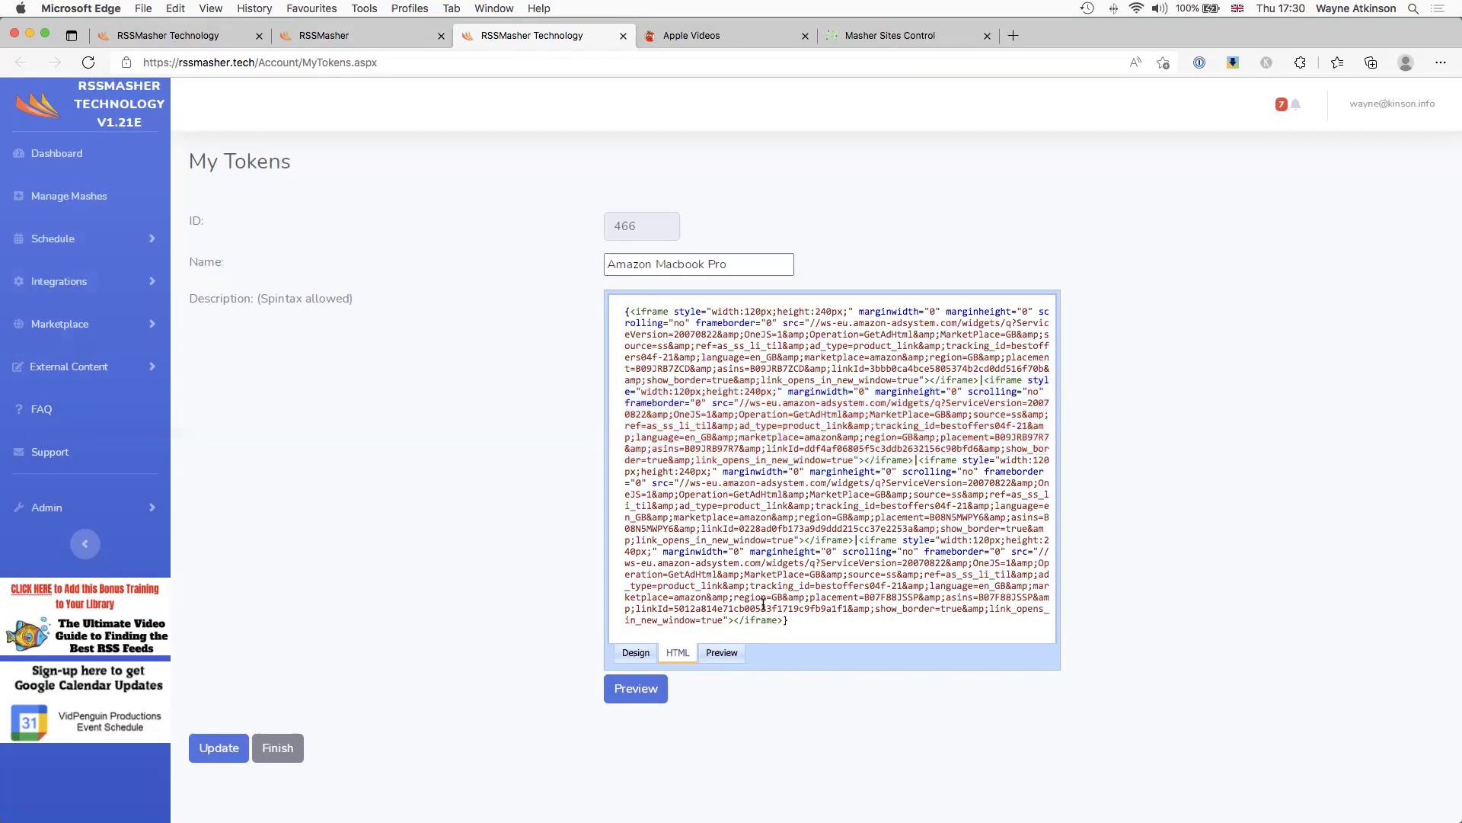
pyautogui.click(633, 691)
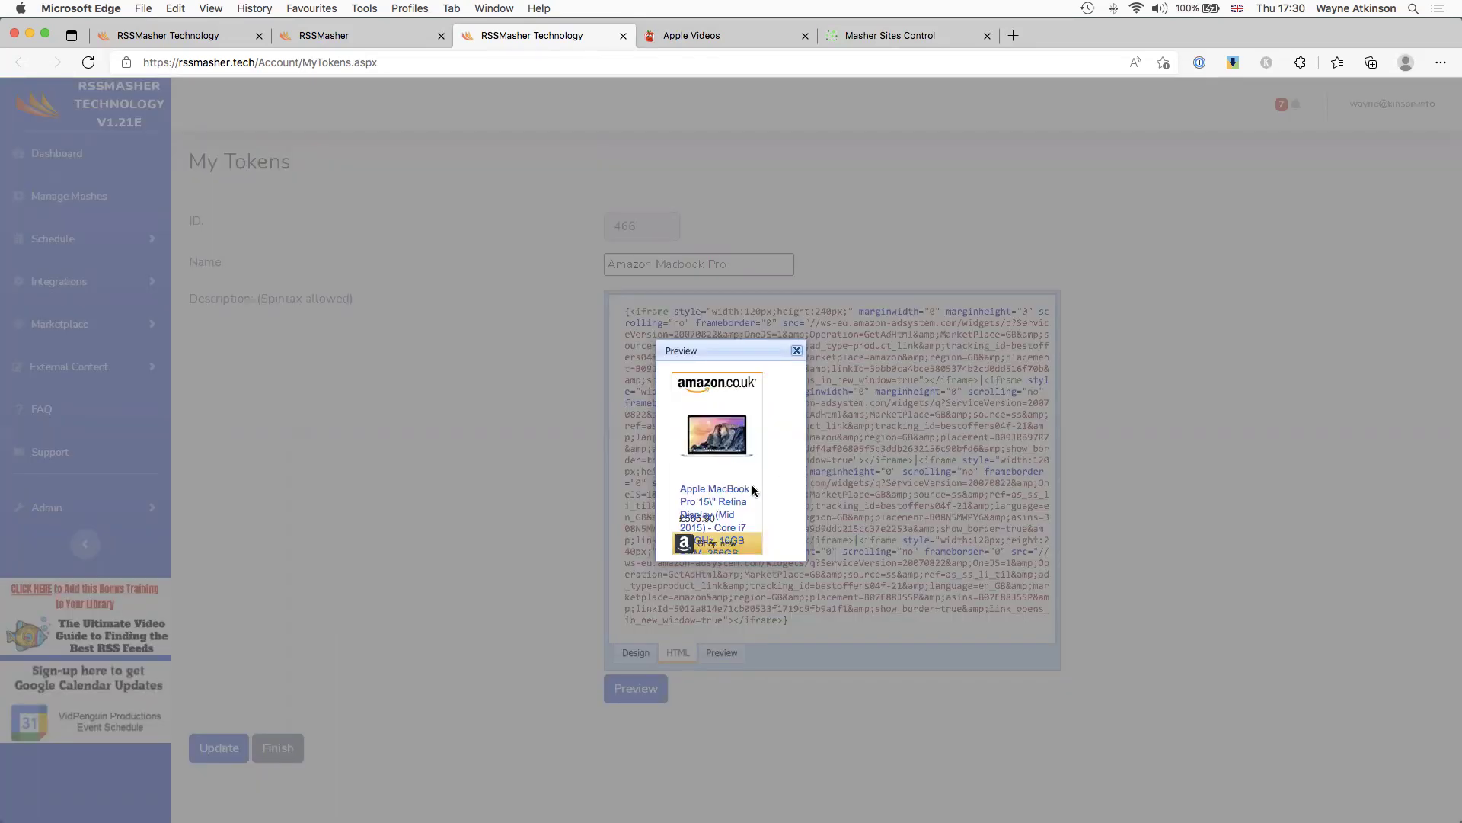
pyautogui.click(797, 351)
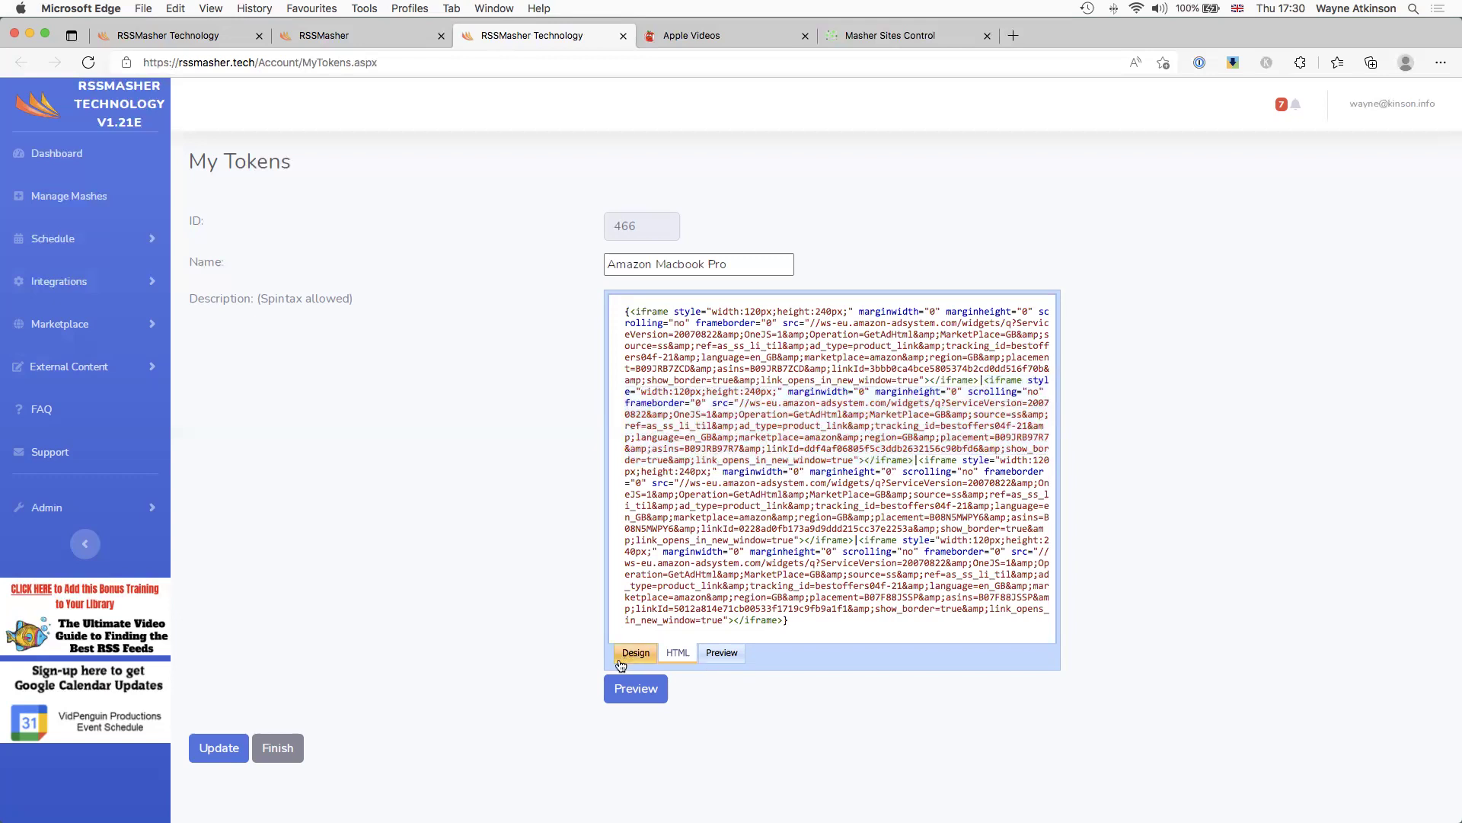
pyautogui.scroll(-1, 663, 369)
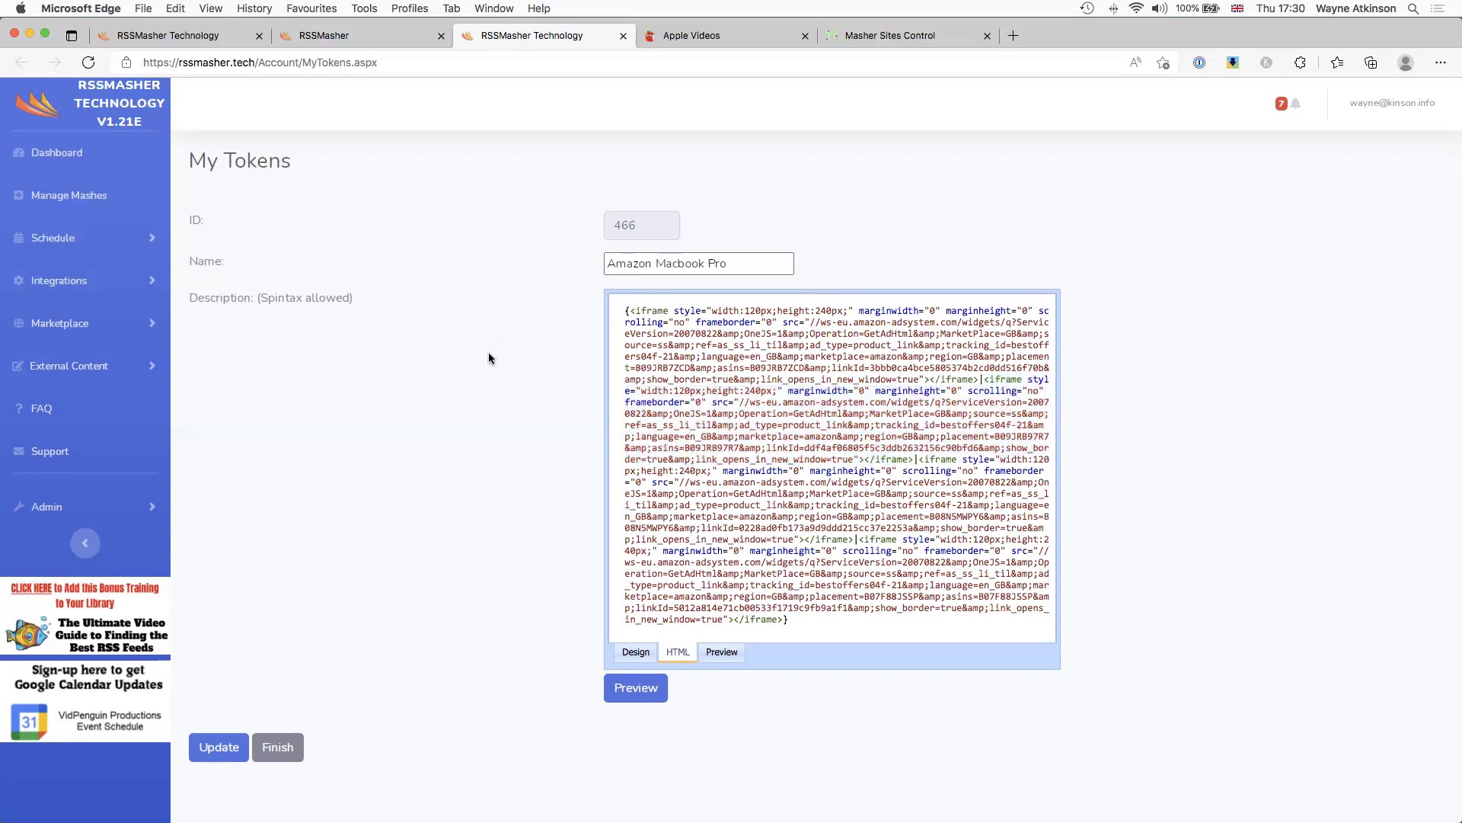
pyautogui.scroll(-1, 527, 128)
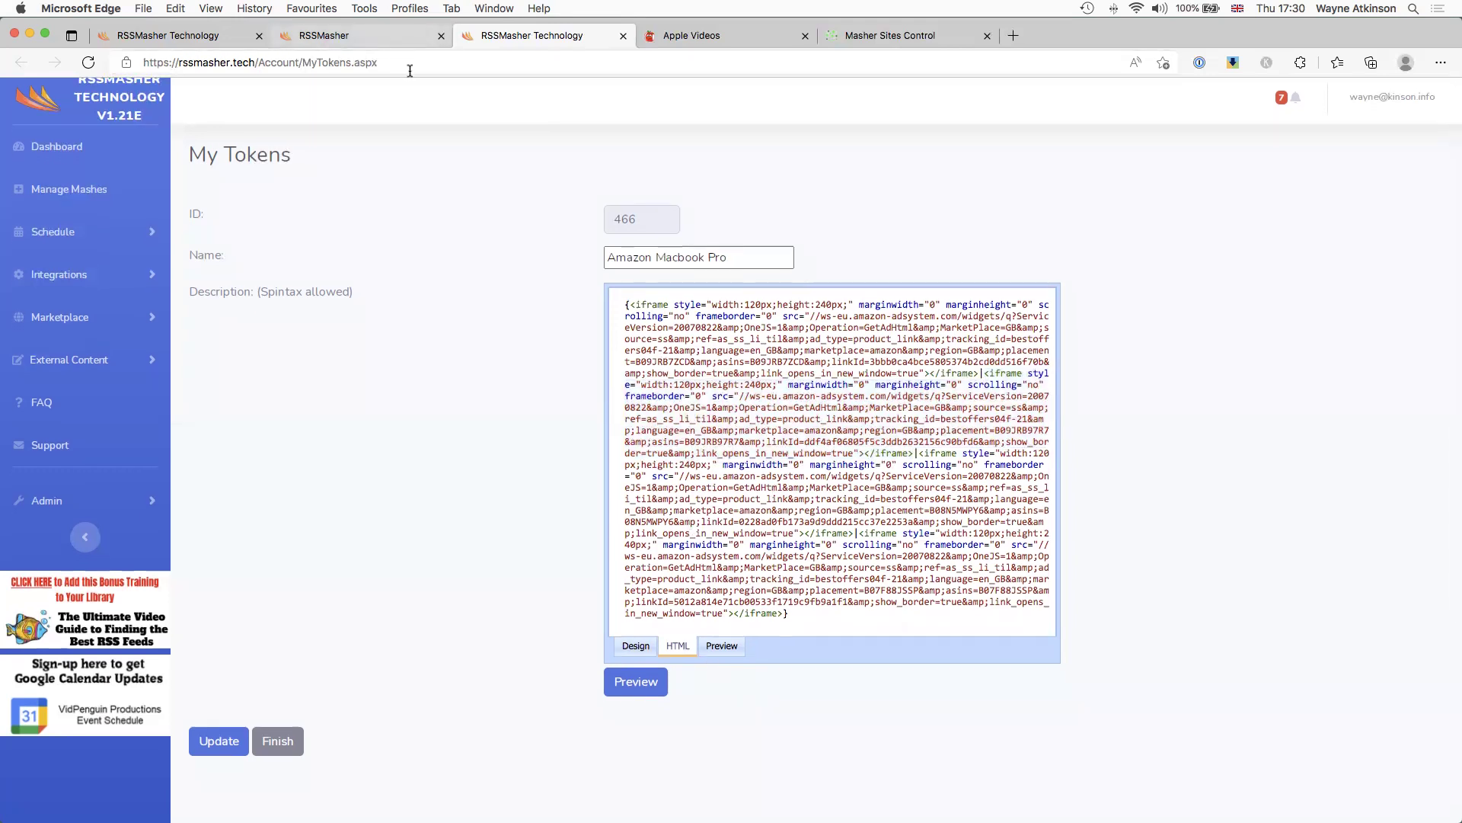
pyautogui.click(427, 40)
pyautogui.click(169, 39)
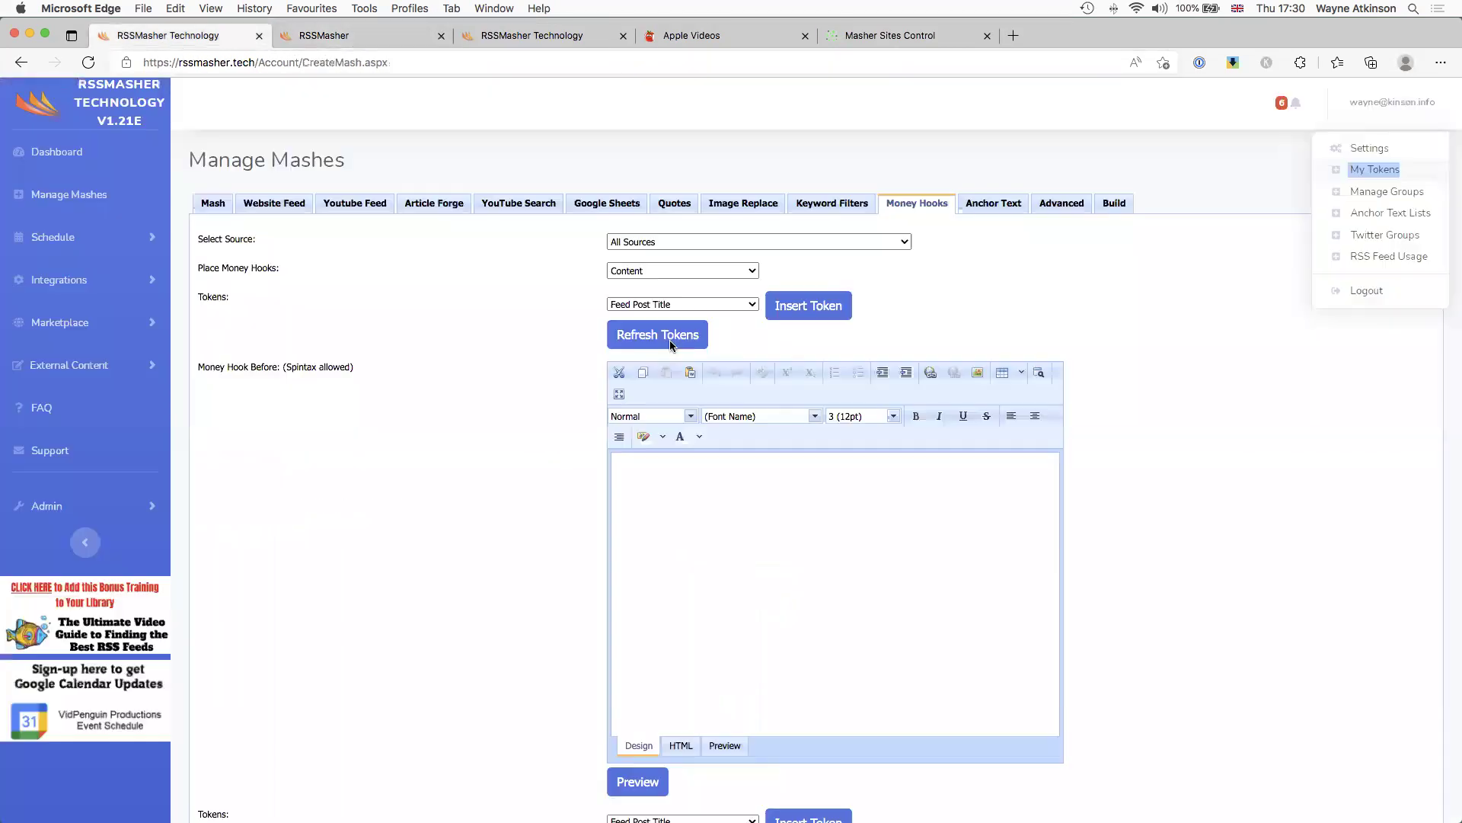
pyautogui.scroll(-10, 538, 620)
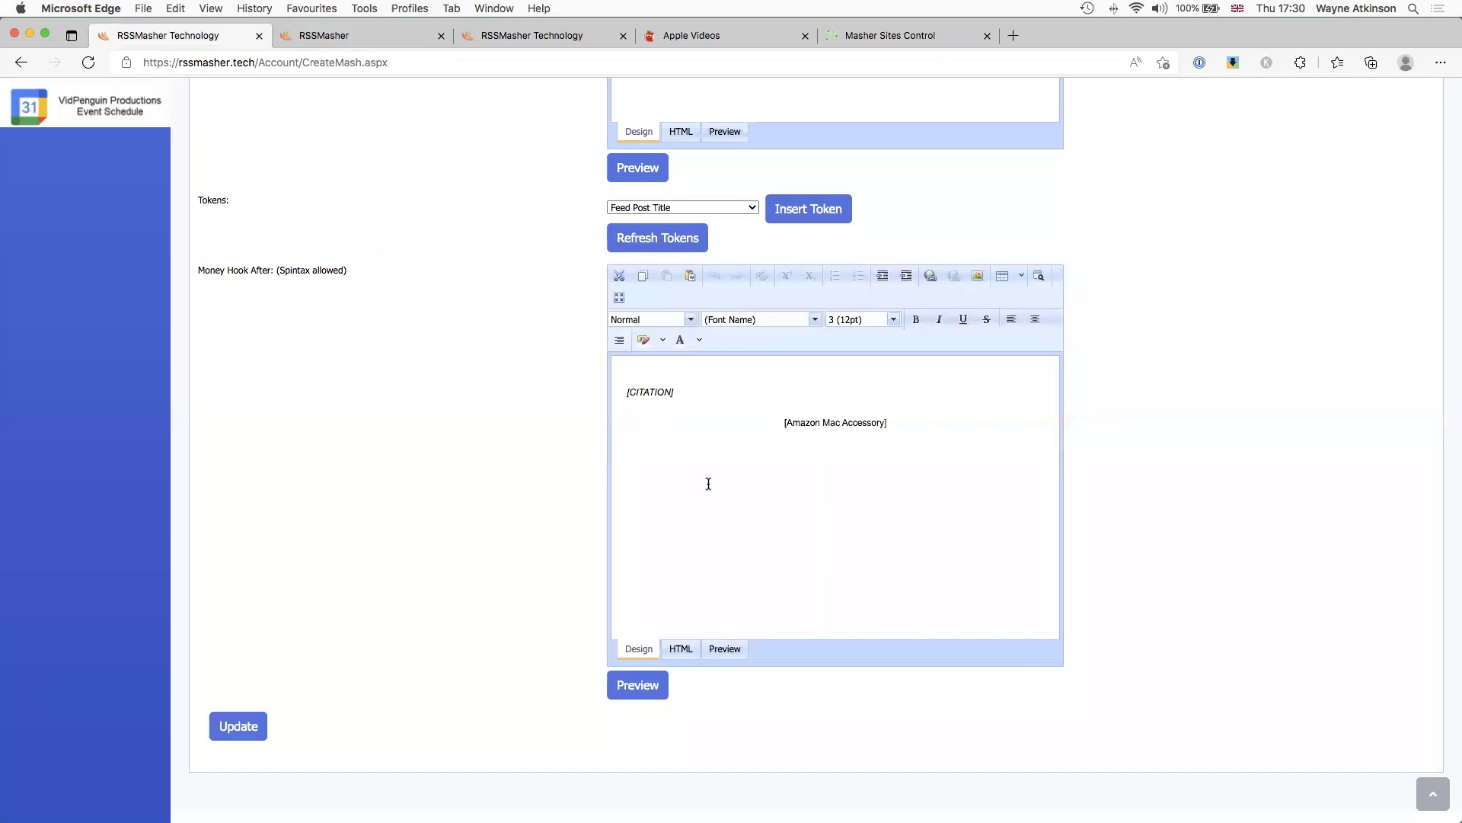
pyautogui.scroll(3, 738, 498)
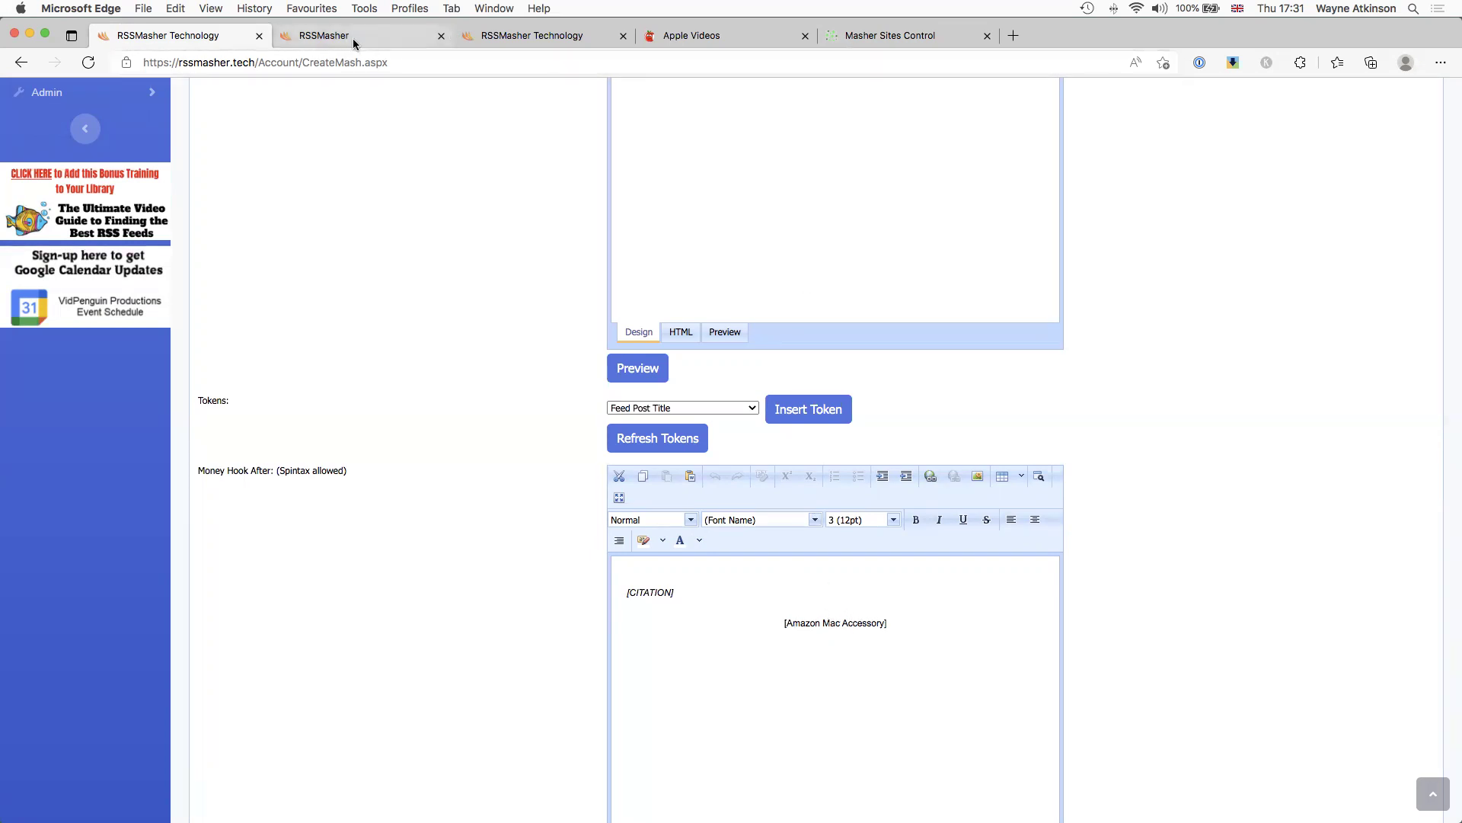
pyautogui.hotkey('ctrl', 'Tab')
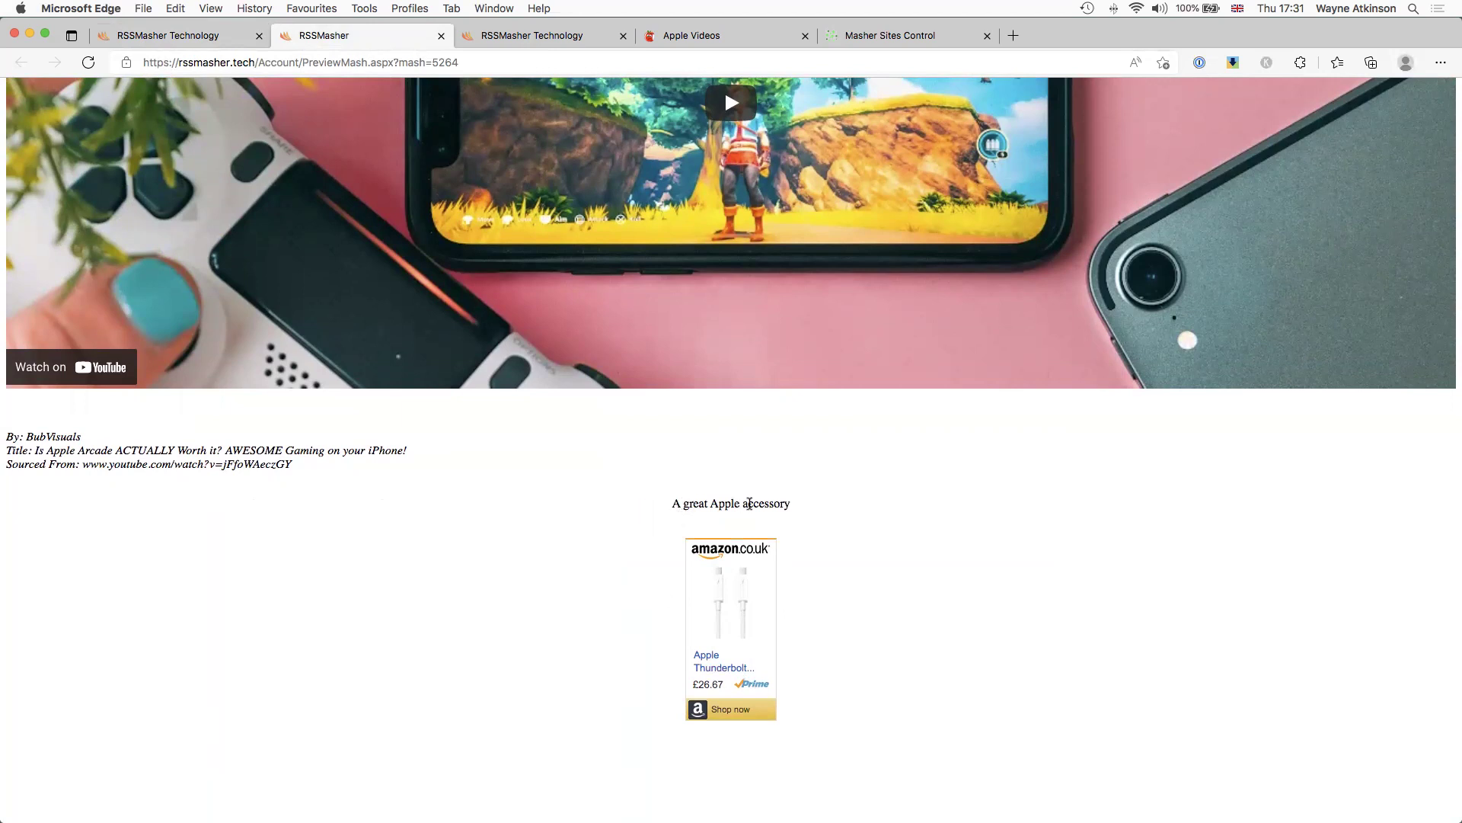
pyautogui.click(190, 36)
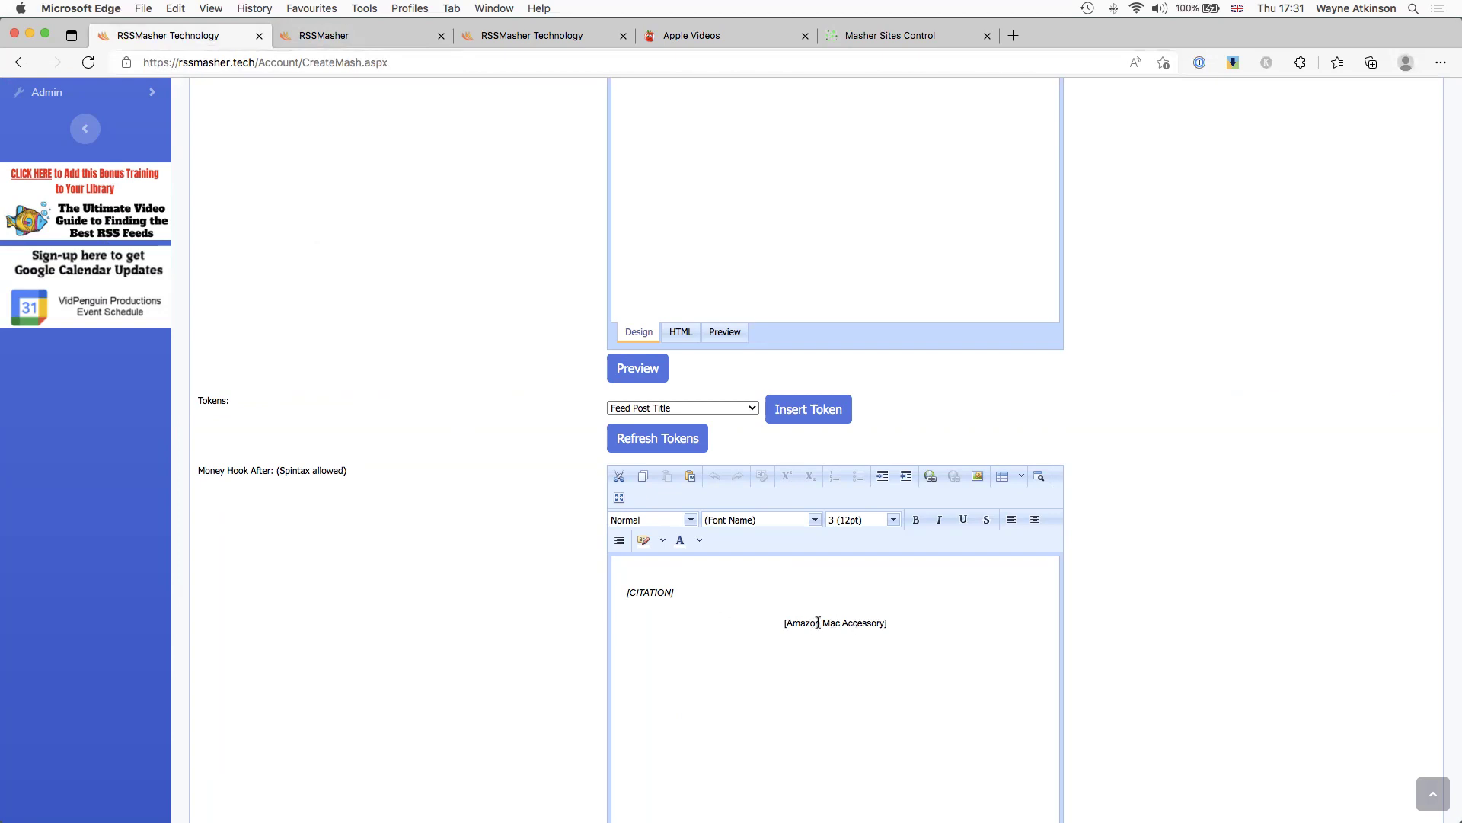
# Step: Finish the Macbook Pro token, edit token 469 Amazon Mac Accessory, then view the mash preview
pyautogui.click(538, 35)
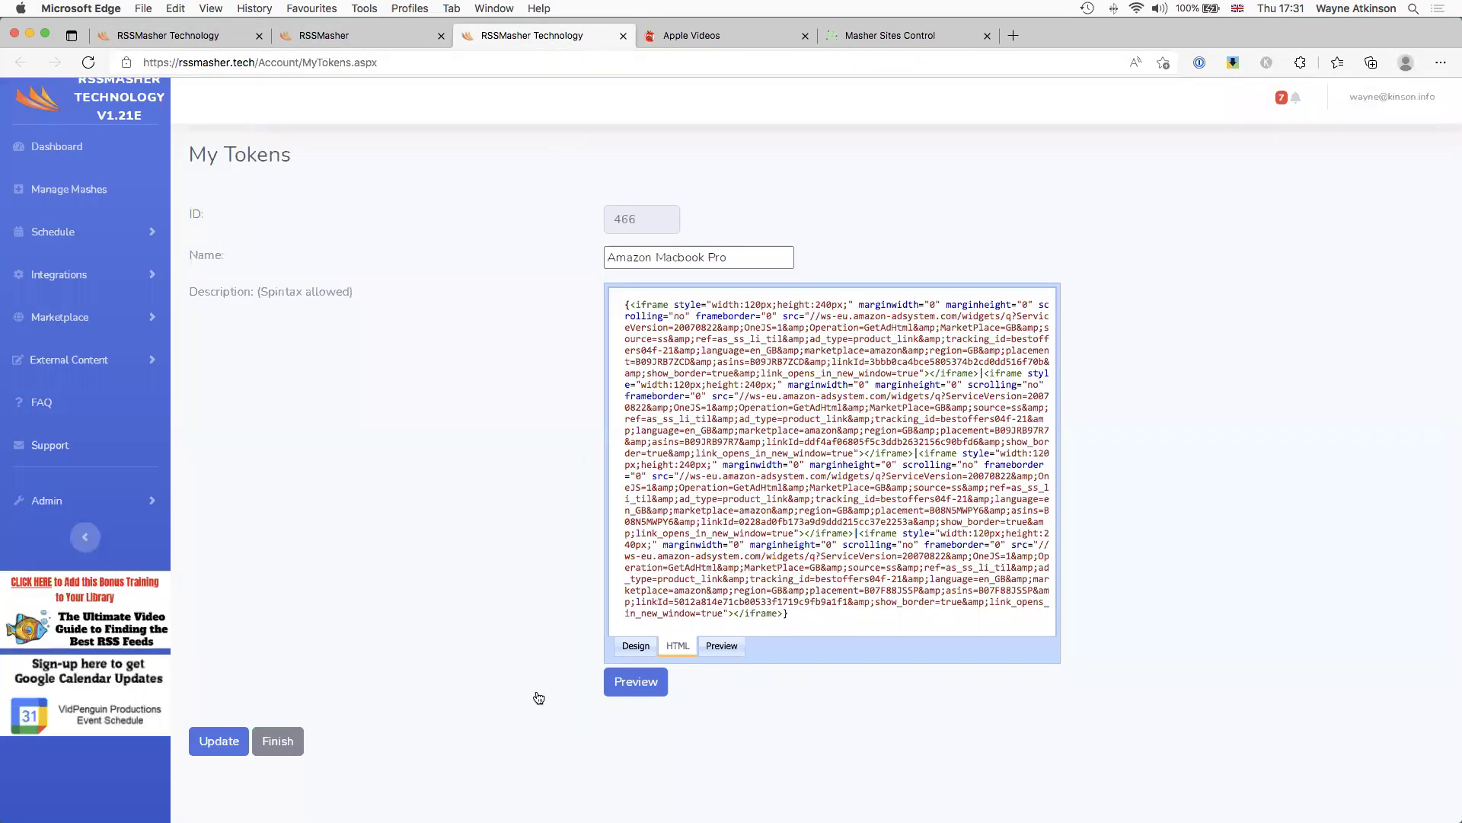
pyautogui.click(279, 742)
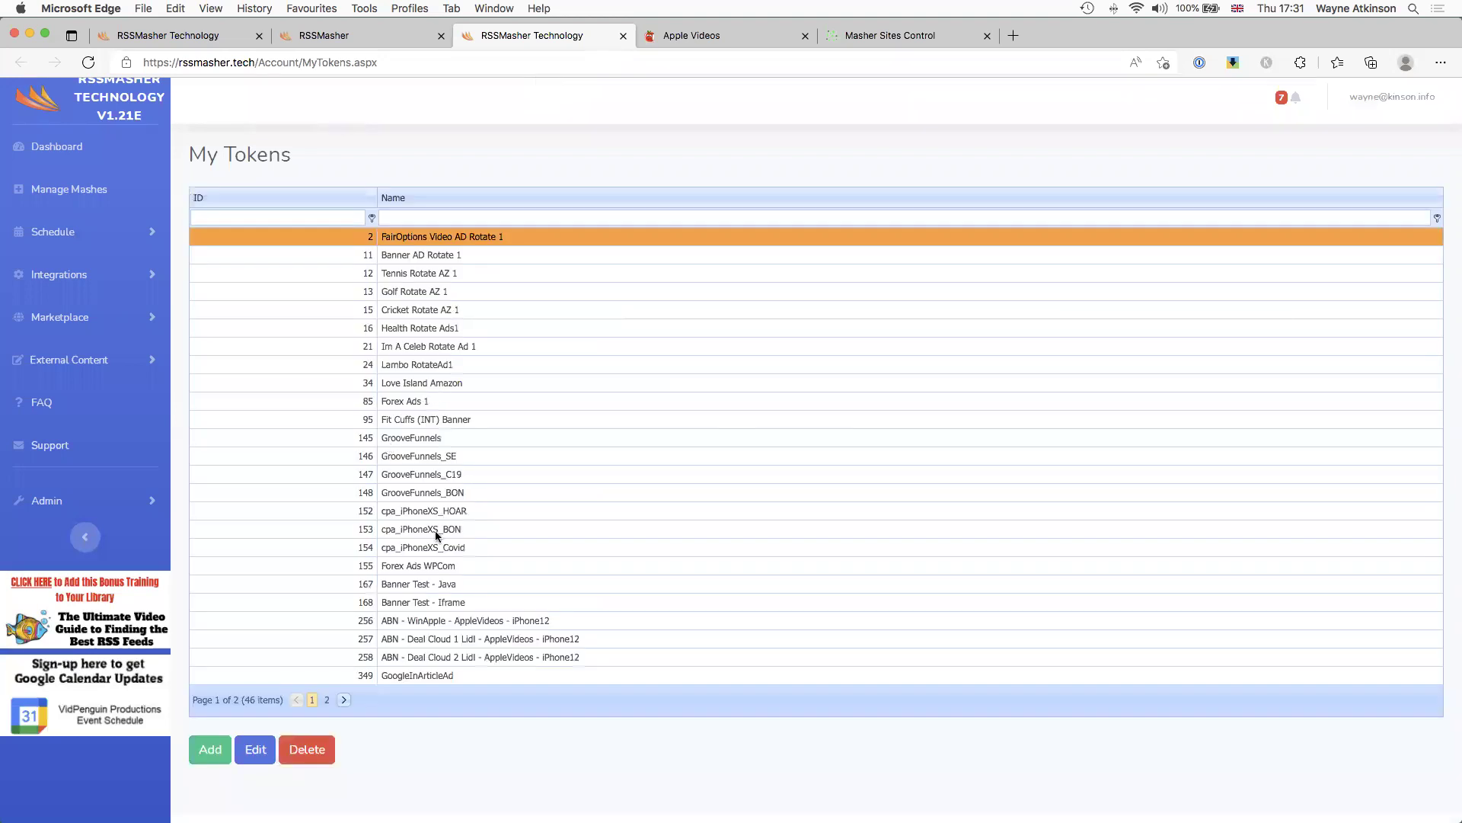
pyautogui.click(343, 699)
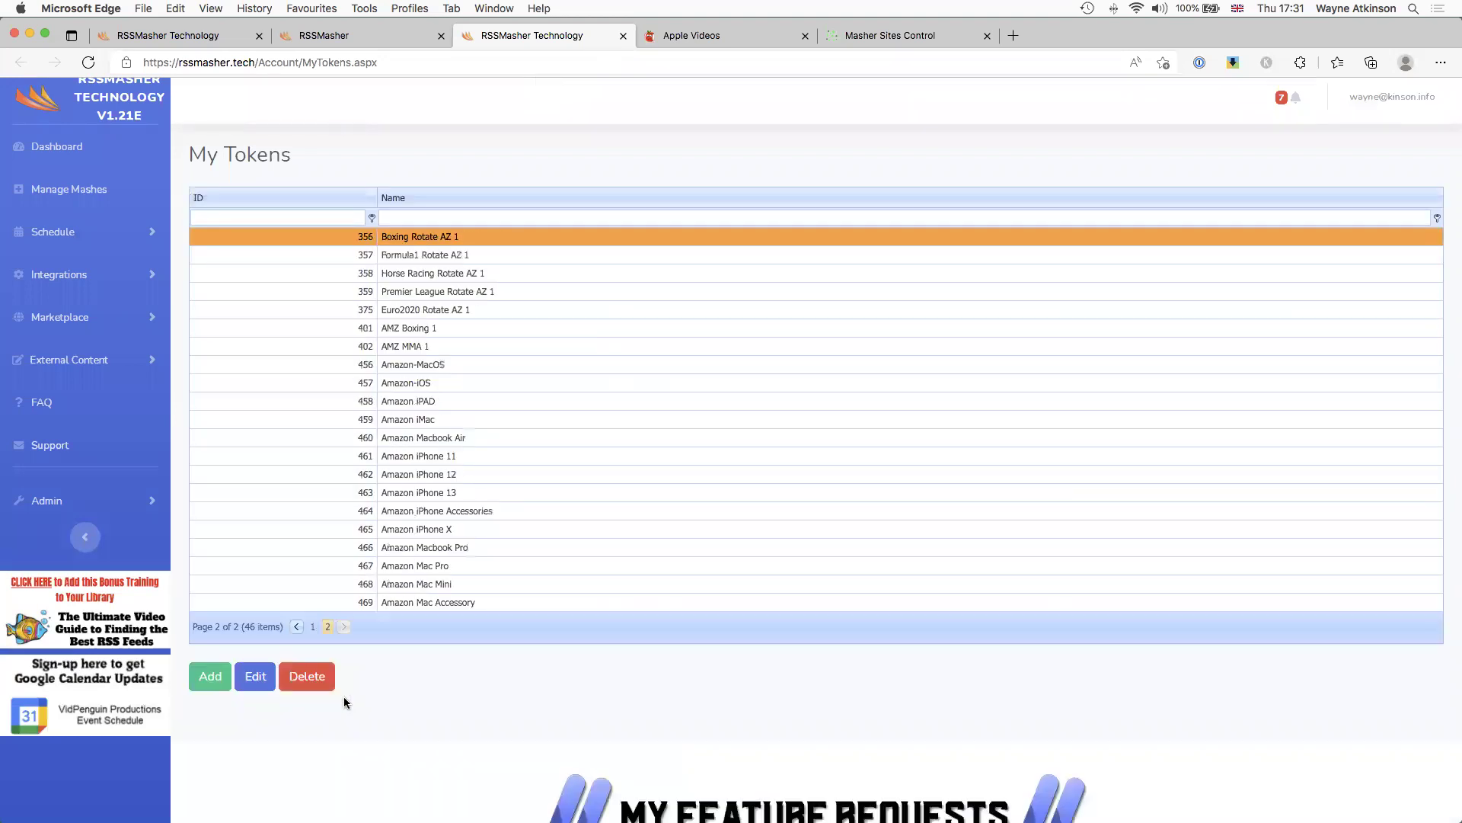
pyautogui.click(445, 604)
pyautogui.click(251, 680)
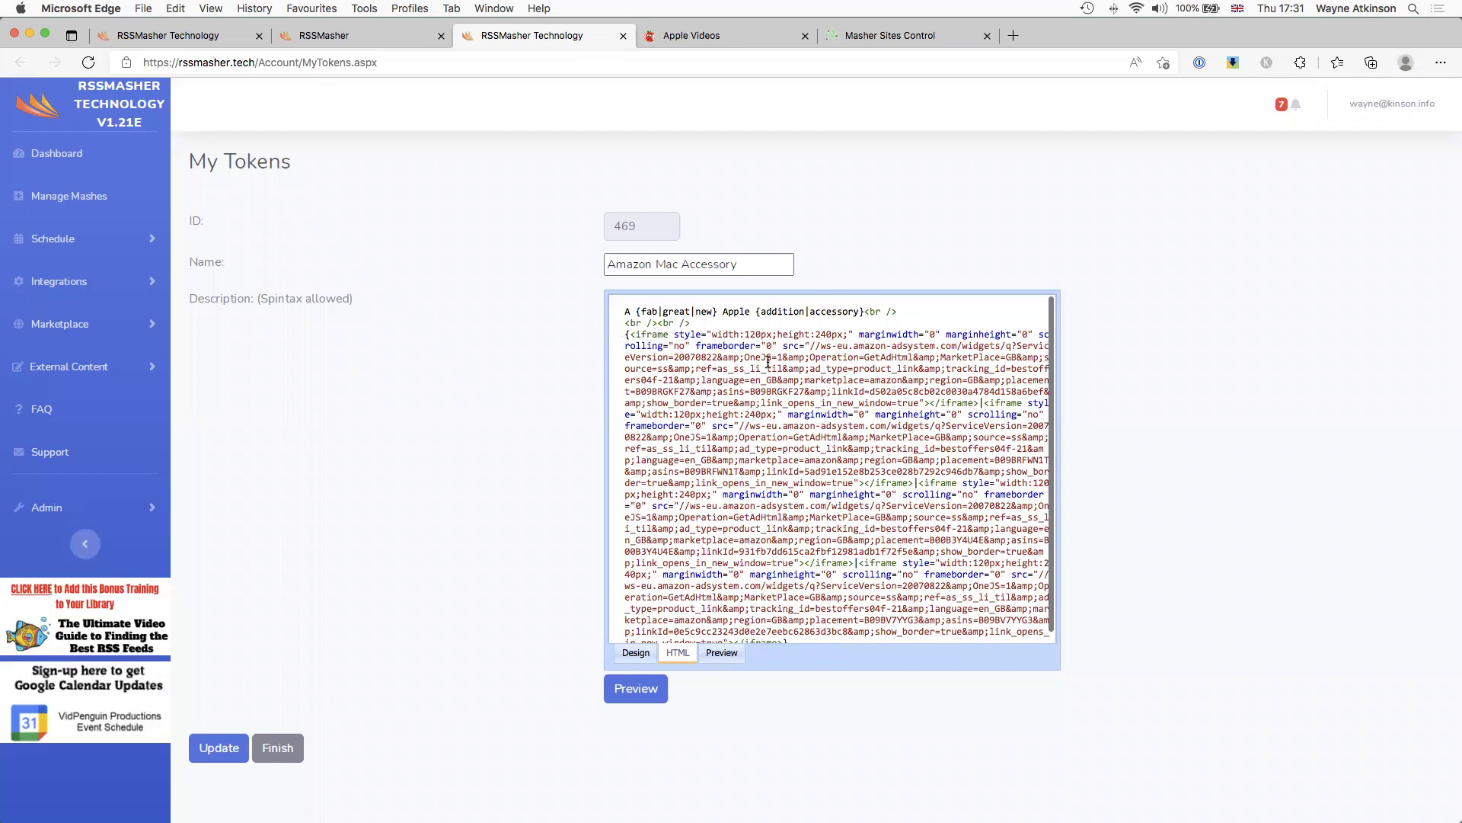
pyautogui.click(371, 39)
# Step: Inspect the mash preview, then select the [CITATION] token in the editor's money hook
pyautogui.scroll(-1, 366, 587)
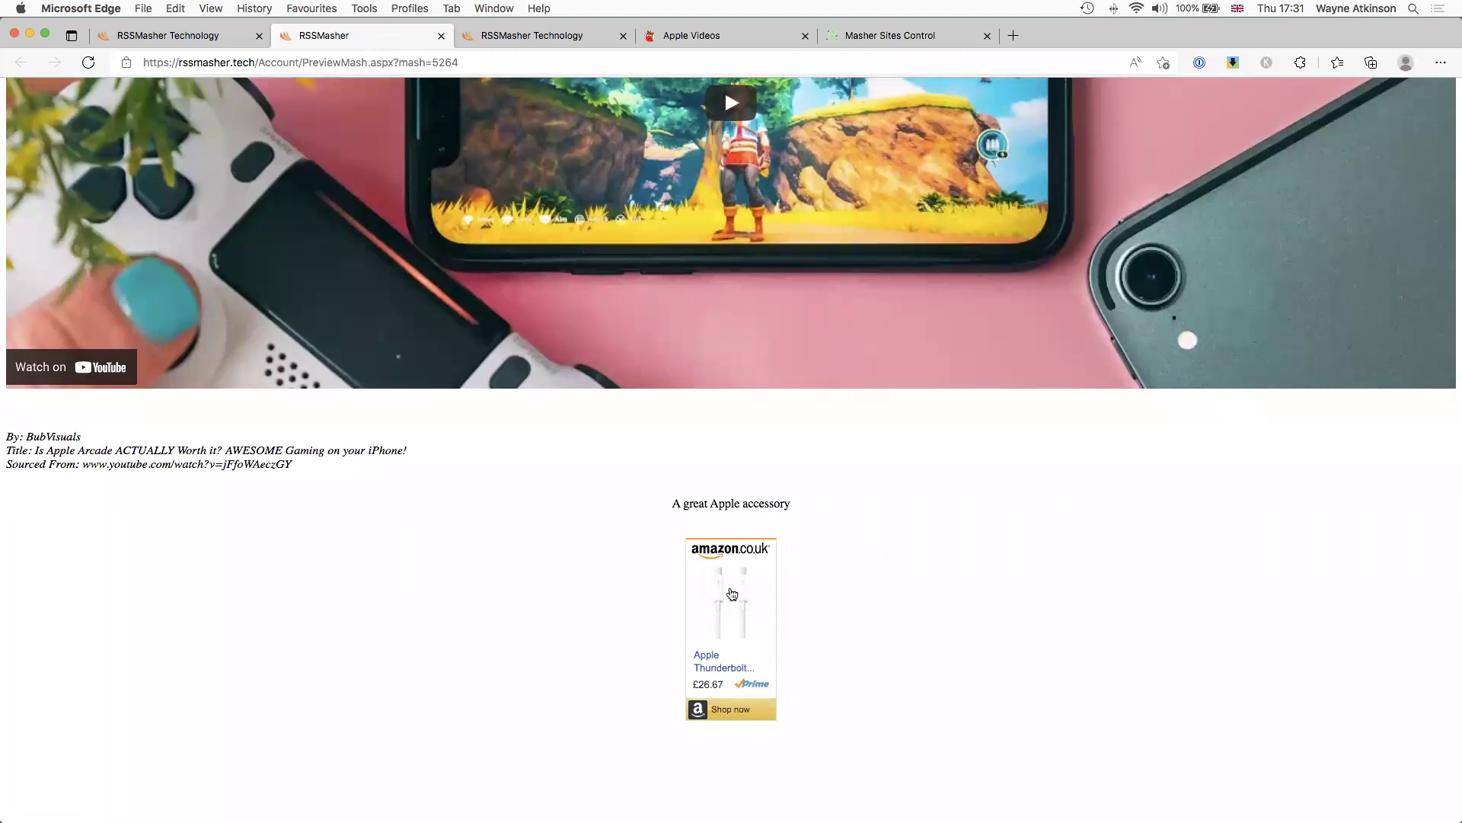
pyautogui.scroll(1, 662, 611)
pyautogui.scroll(2, 661, 609)
pyautogui.scroll(-10, 661, 605)
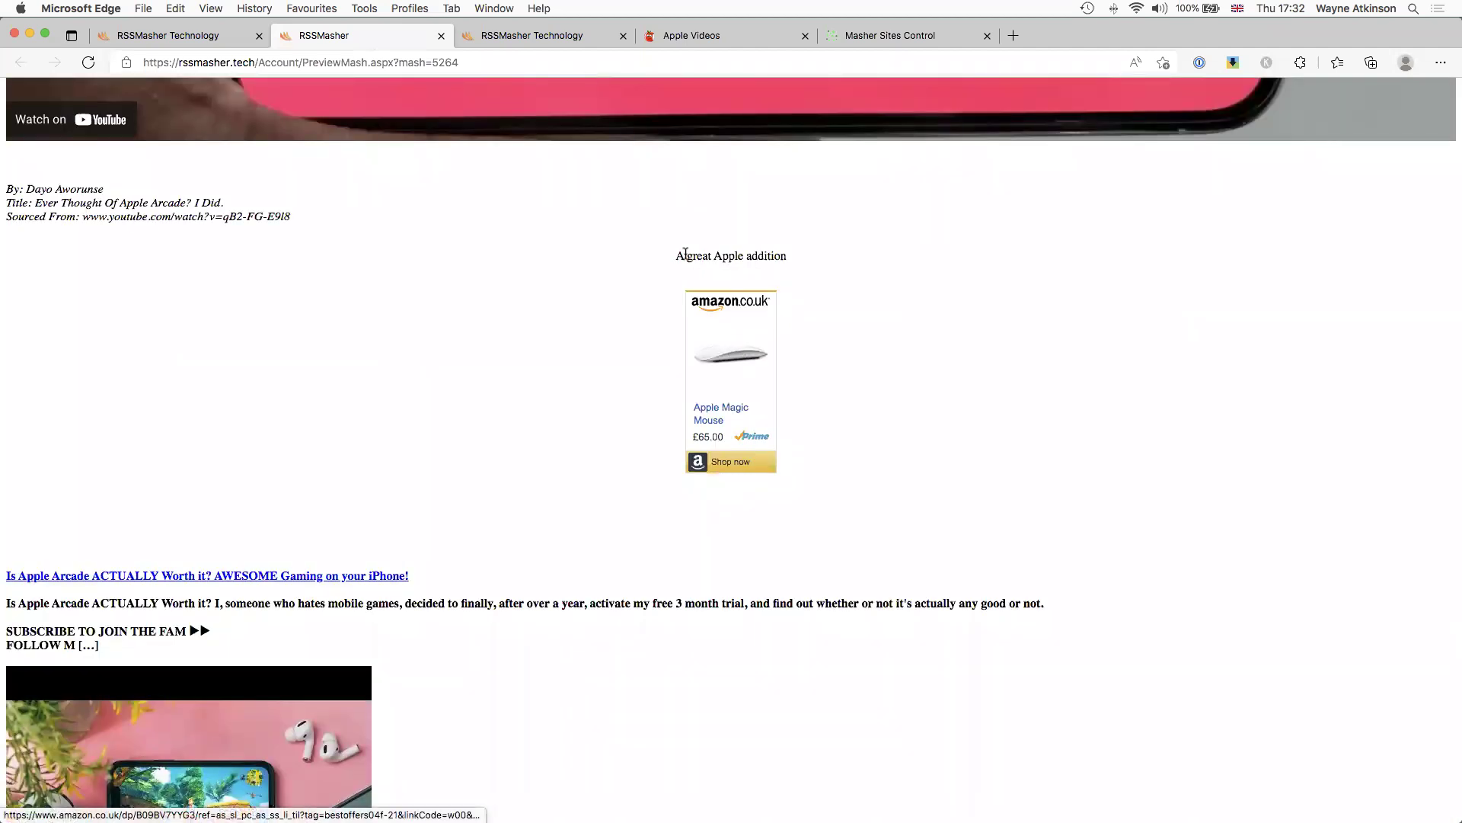
pyautogui.scroll(15, 607, 356)
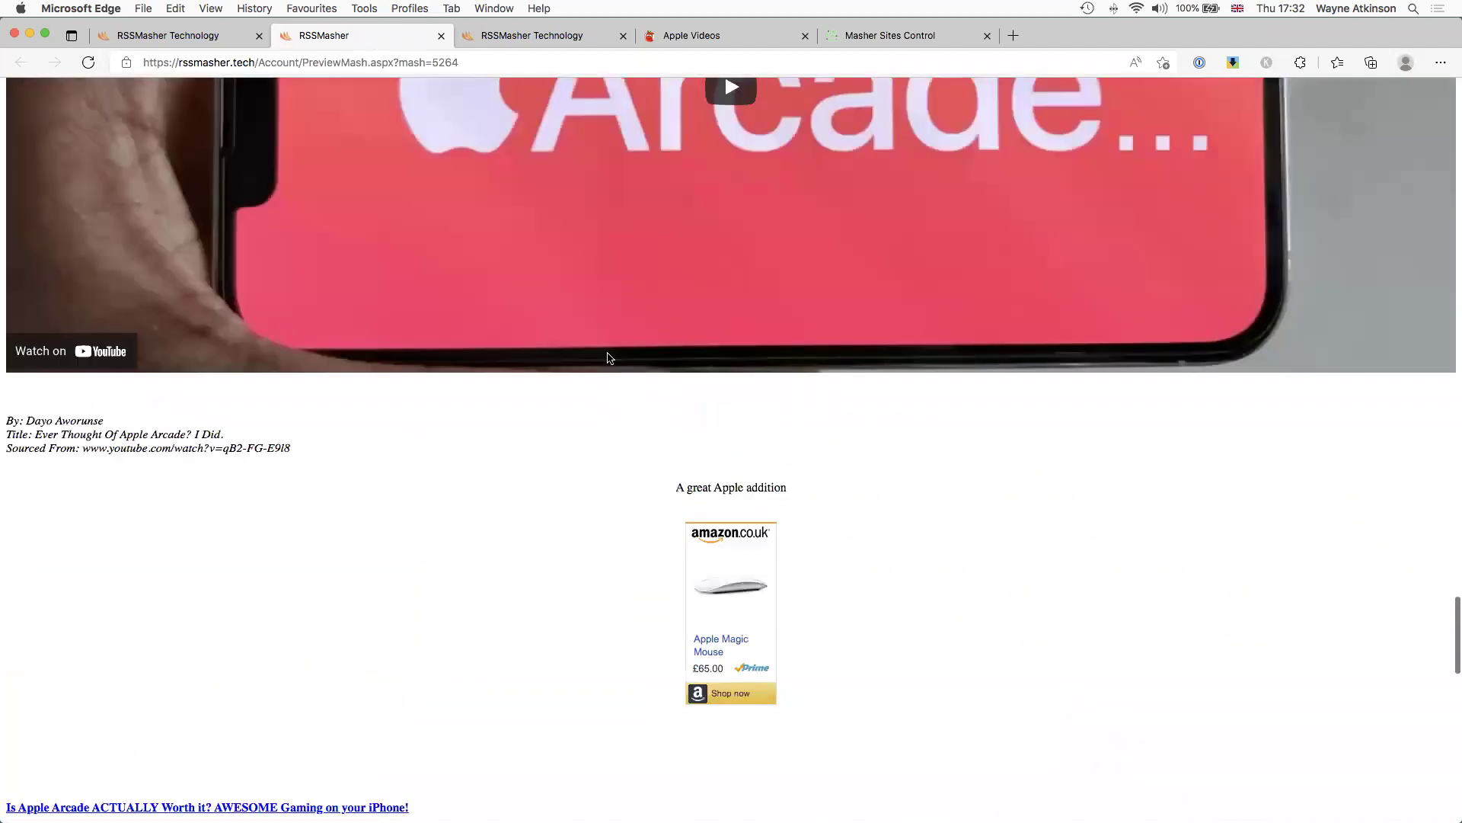
pyautogui.scroll(7, 608, 359)
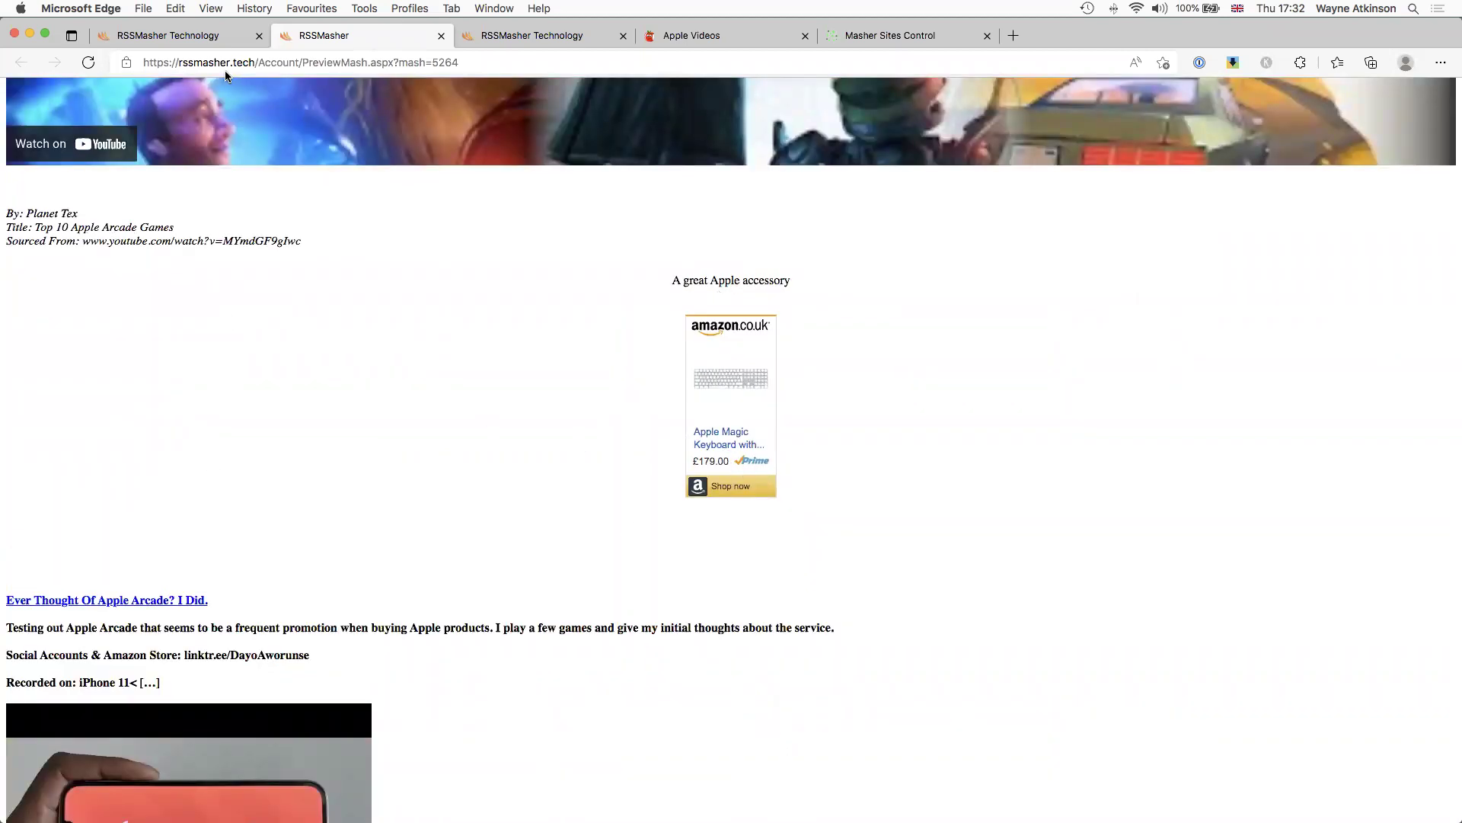
pyautogui.click(233, 38)
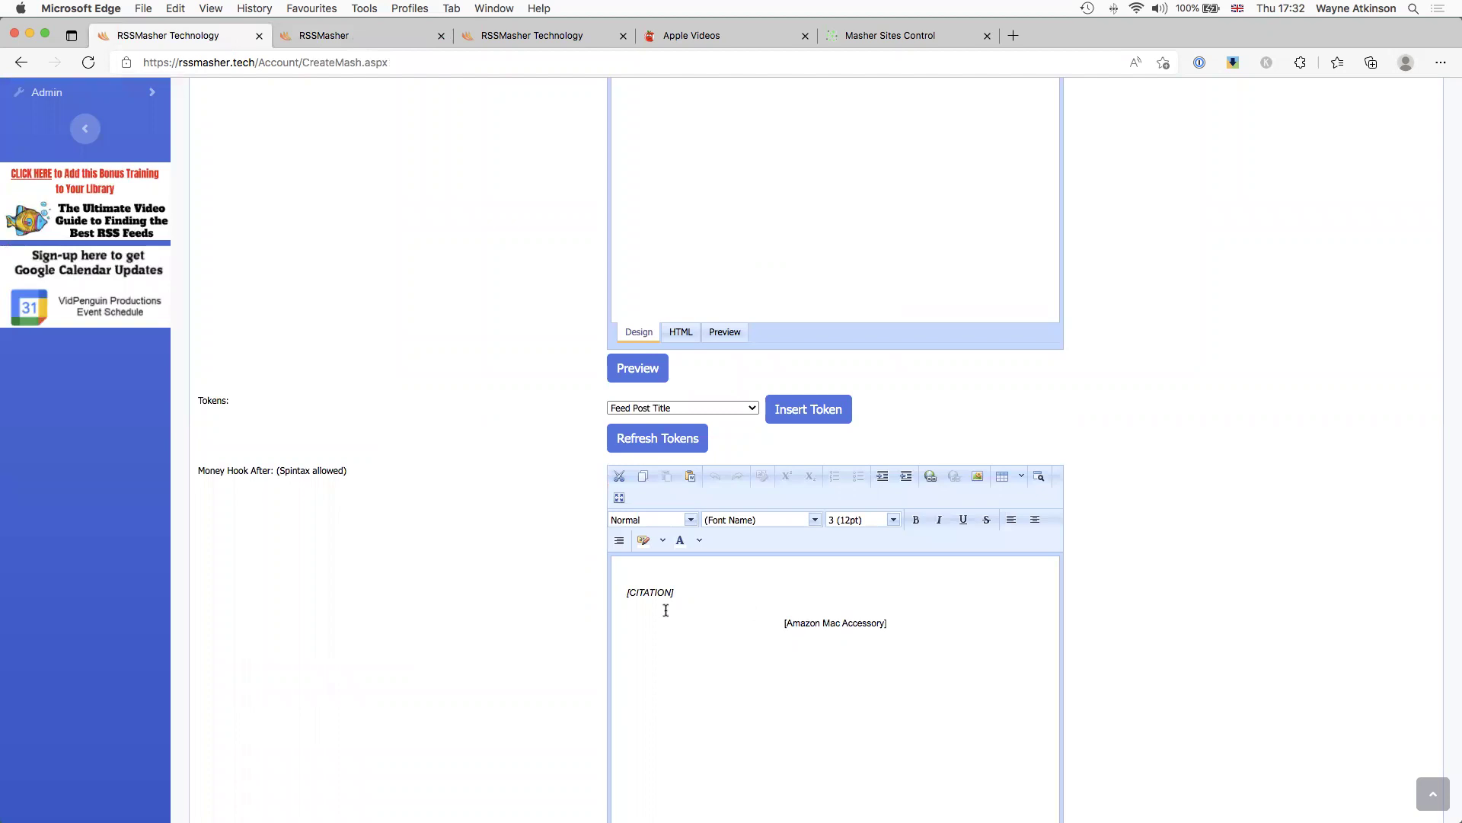
pyautogui.moveTo(675, 592); pyautogui.dragTo(613, 591)
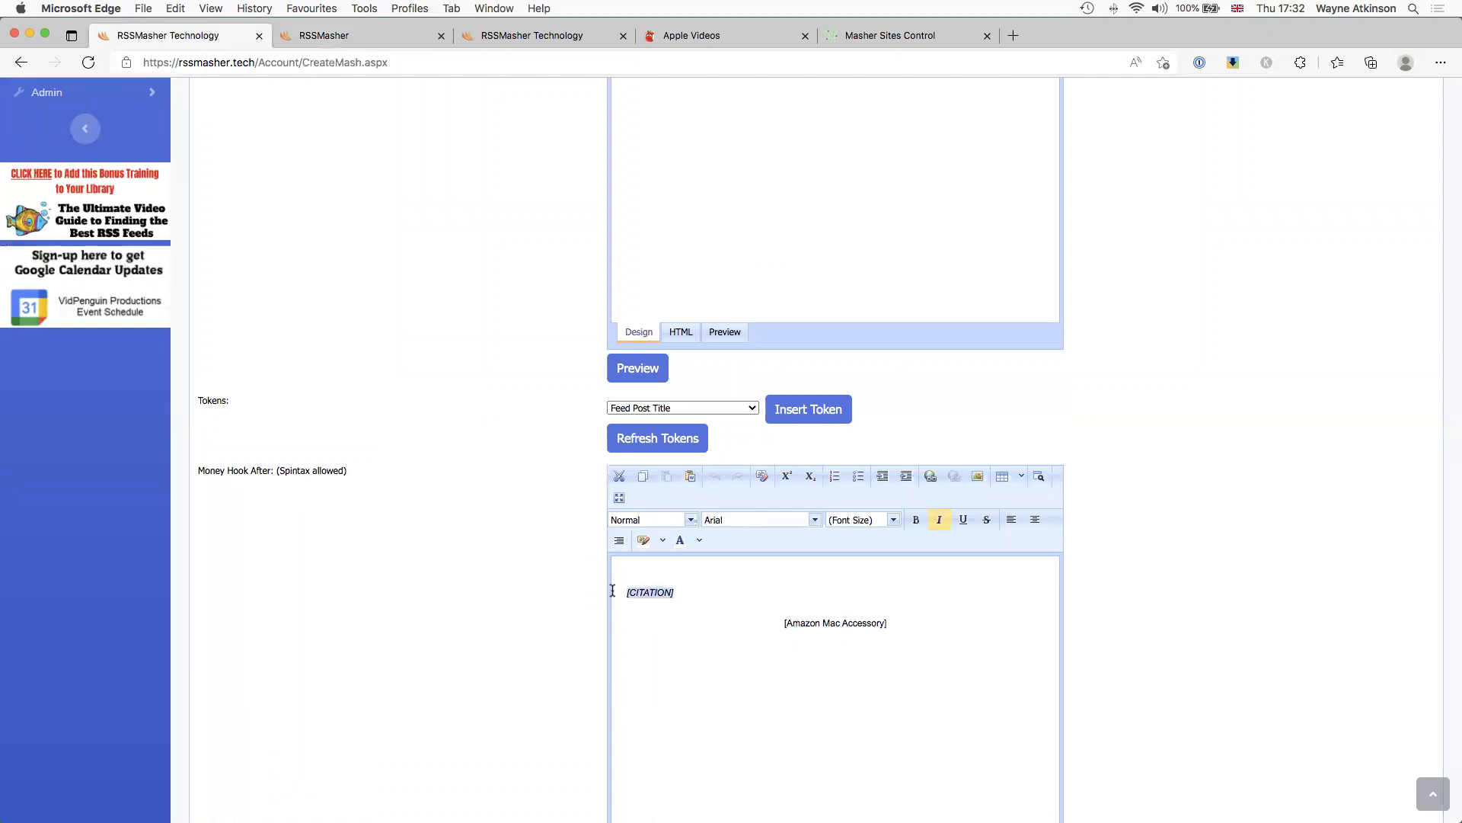
# Step: Check the three credit lines in the preview against the editor, then return to the editor
pyautogui.click(386, 39)
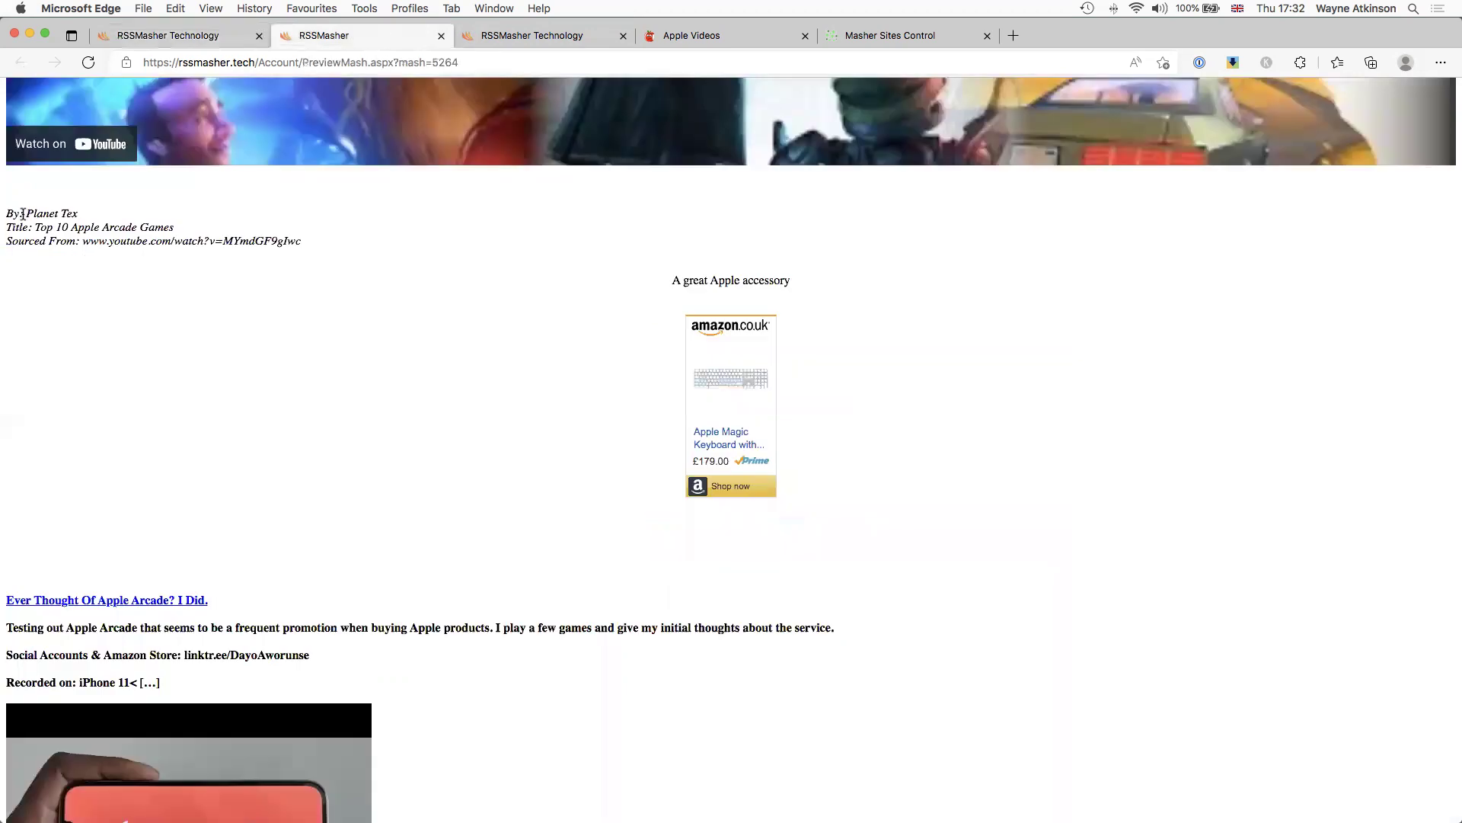
pyautogui.moveTo(314, 246); pyautogui.dragTo(8, 214)
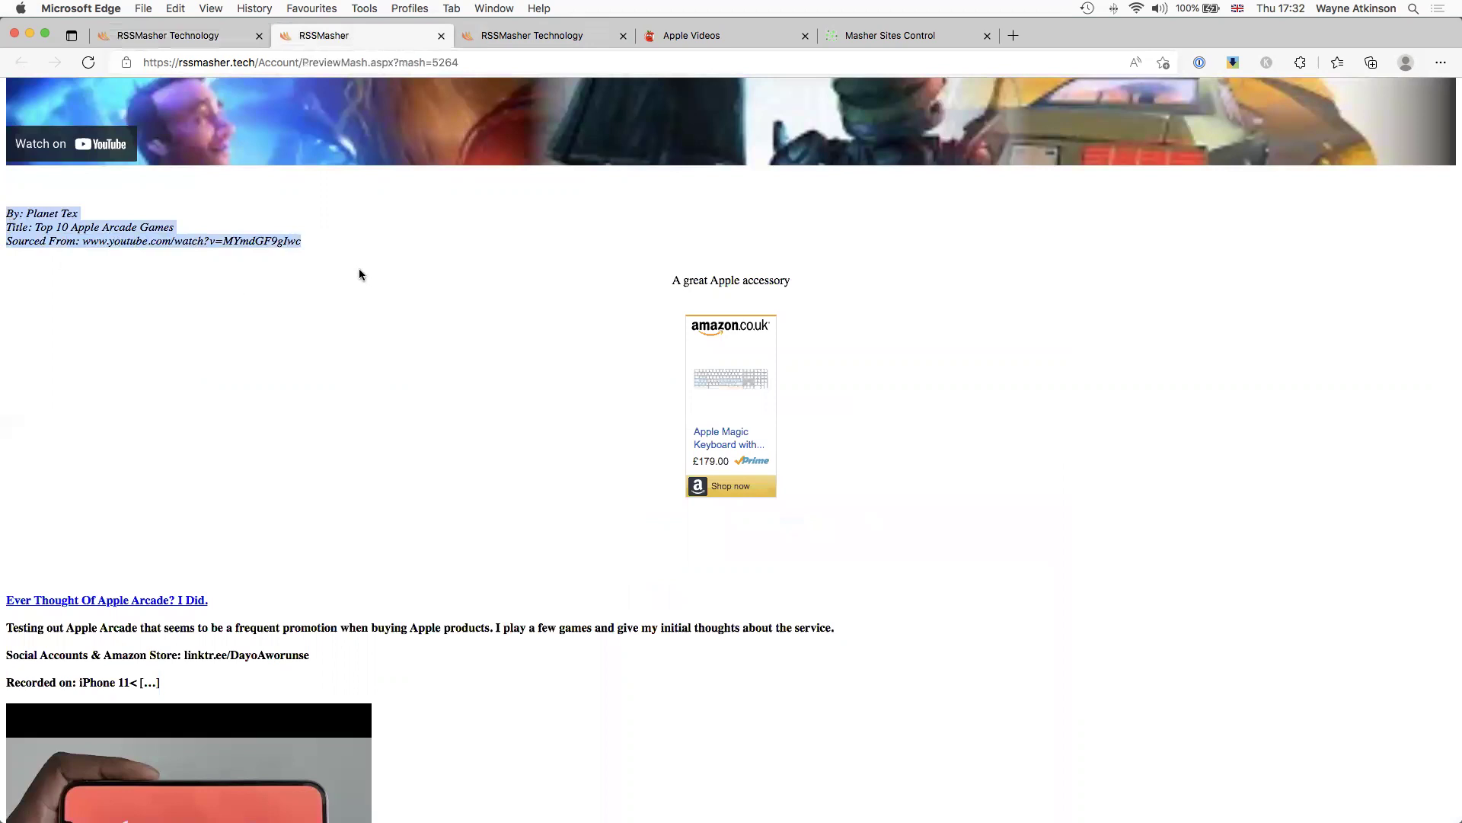
pyautogui.click(300, 248)
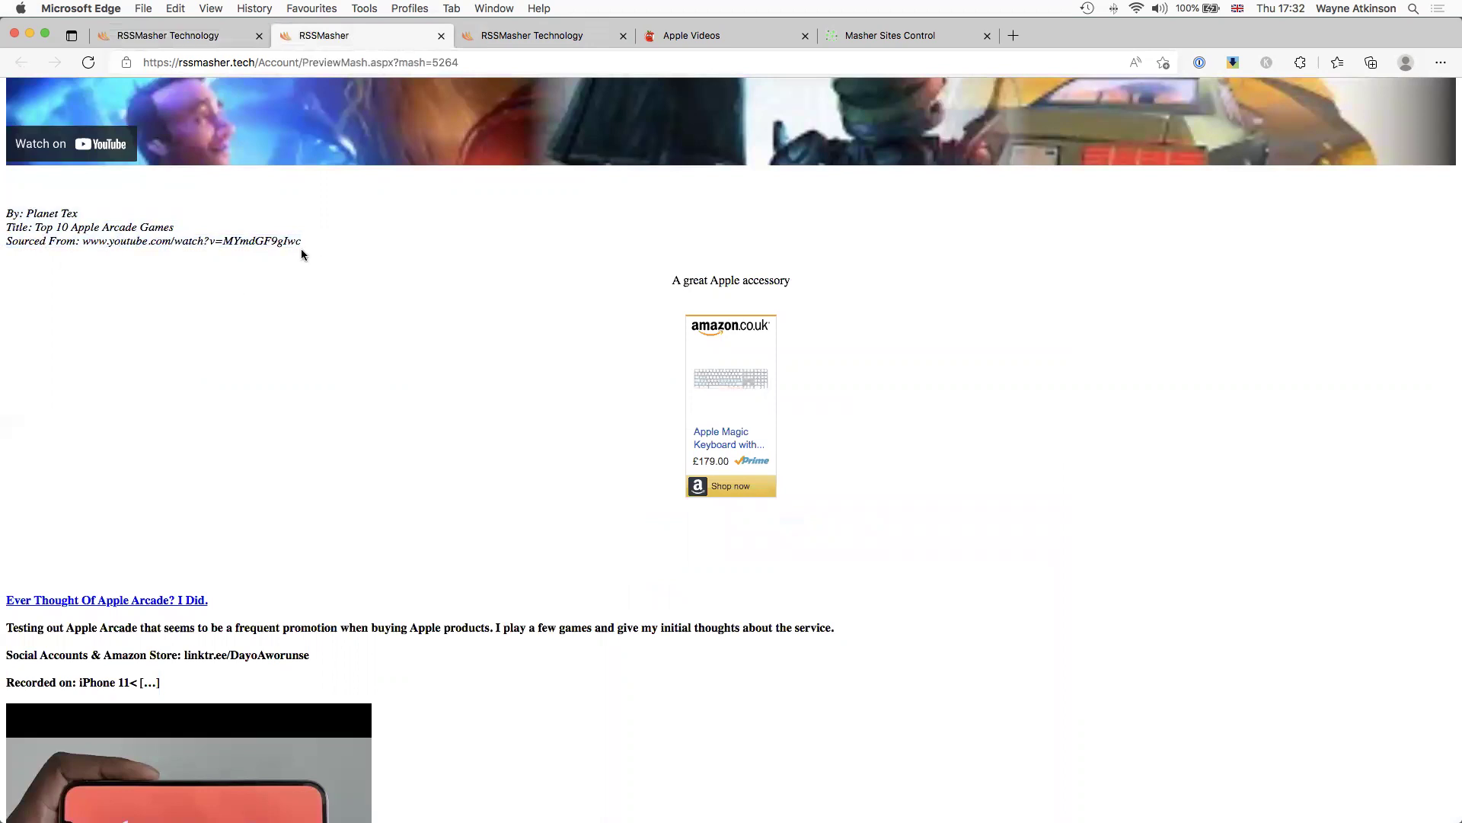
pyautogui.click(207, 36)
pyautogui.scroll(5, 915, 294)
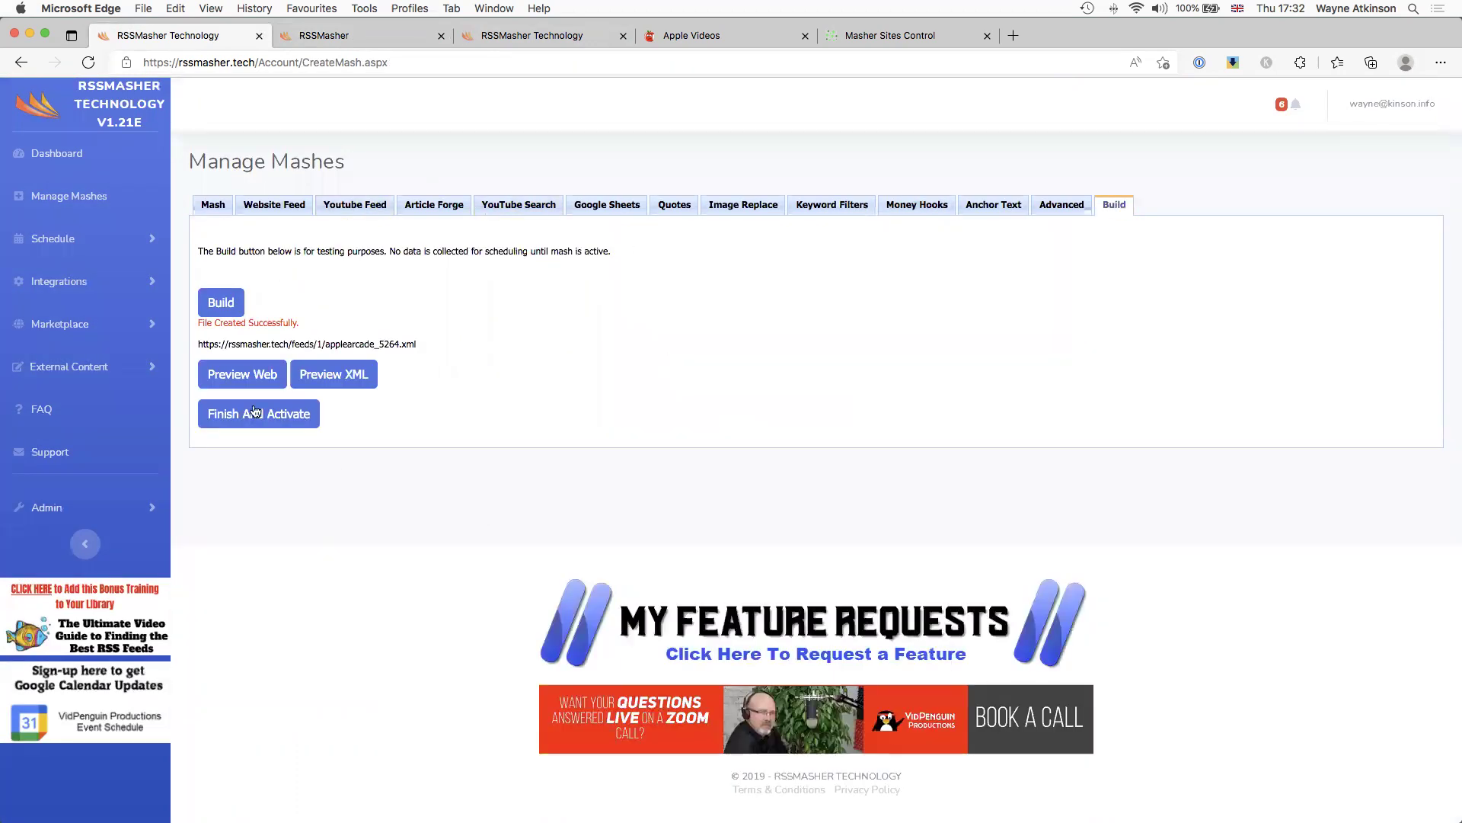
# Step: Finish and activate the Apple Arcade Mash, then list the 92 posting schedules
pyautogui.click(252, 419)
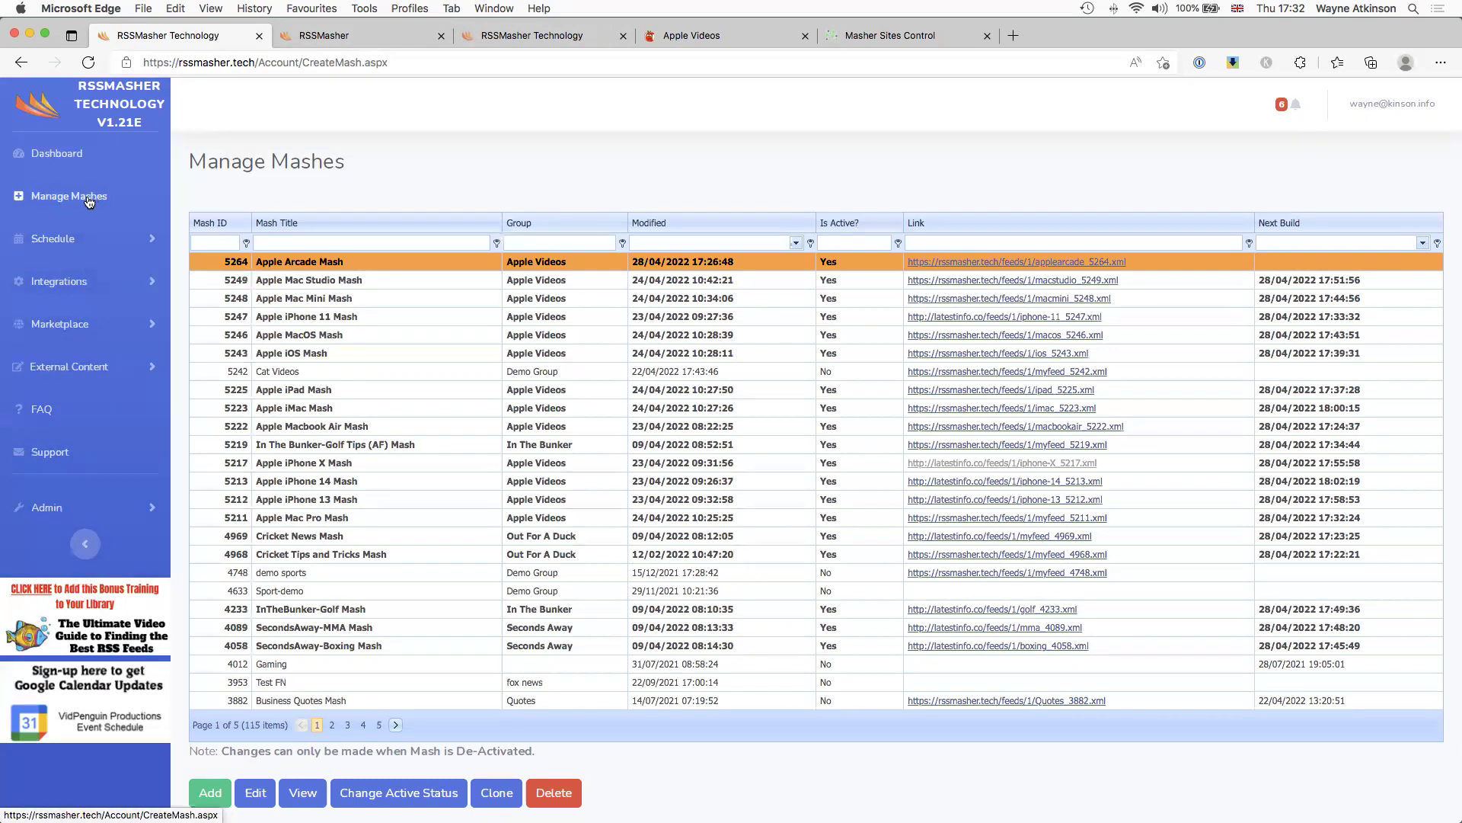
pyautogui.click(66, 241)
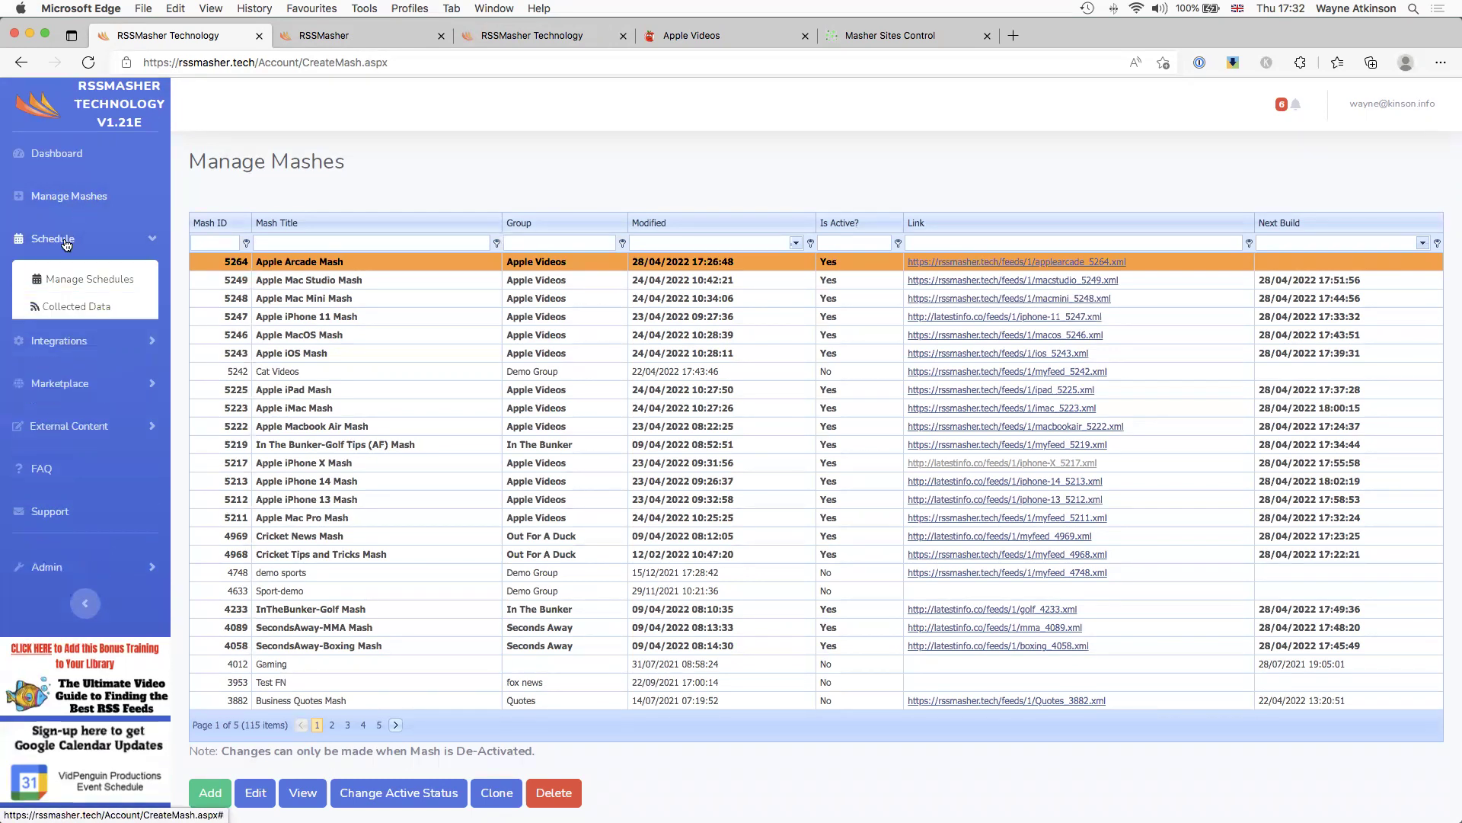
pyautogui.click(86, 281)
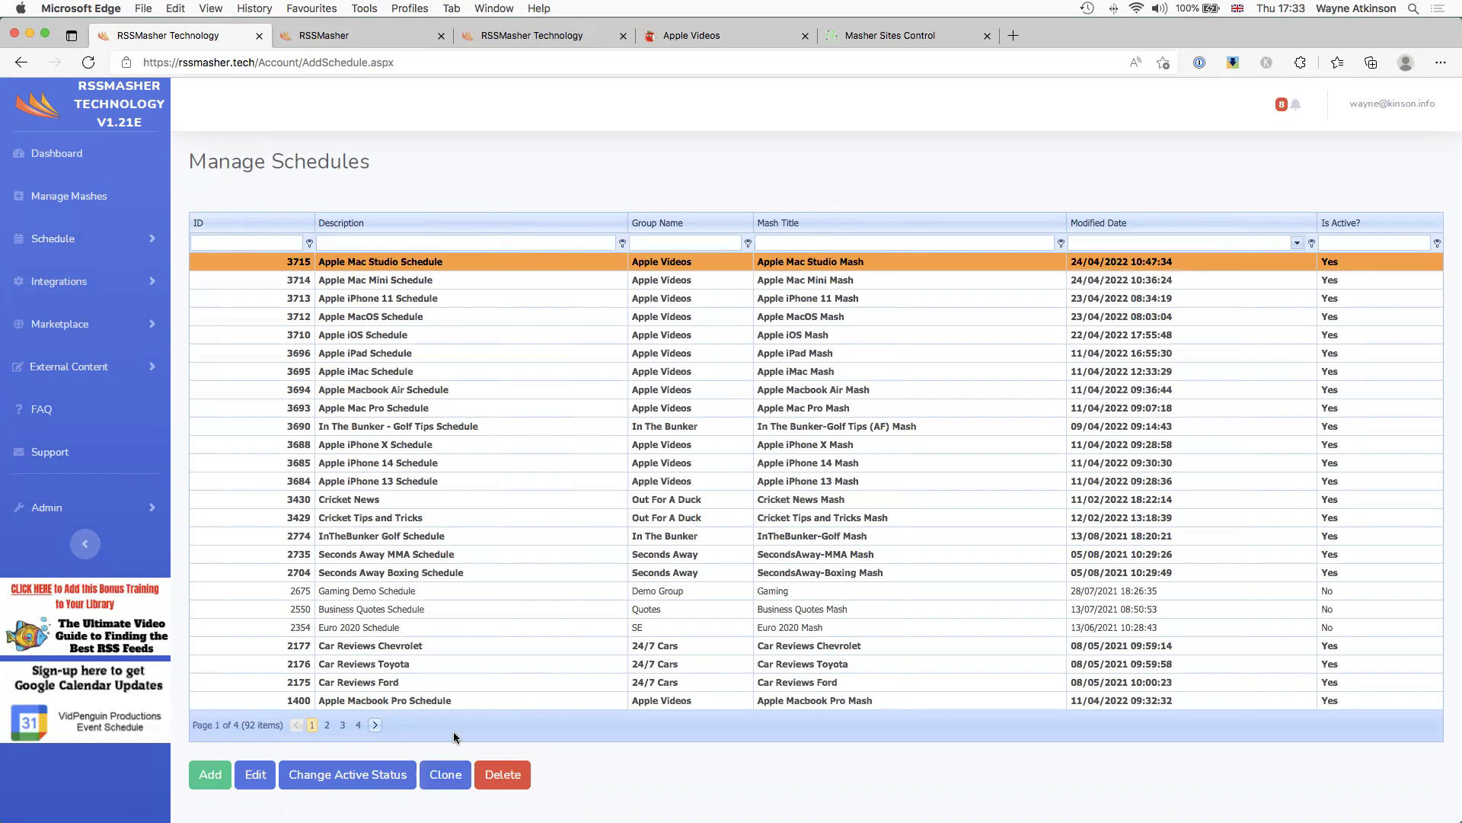
# Step: Clone the Apple Mac Studio Schedule and rename the copy's description to Apple Arcade Schedule
pyautogui.click(446, 774)
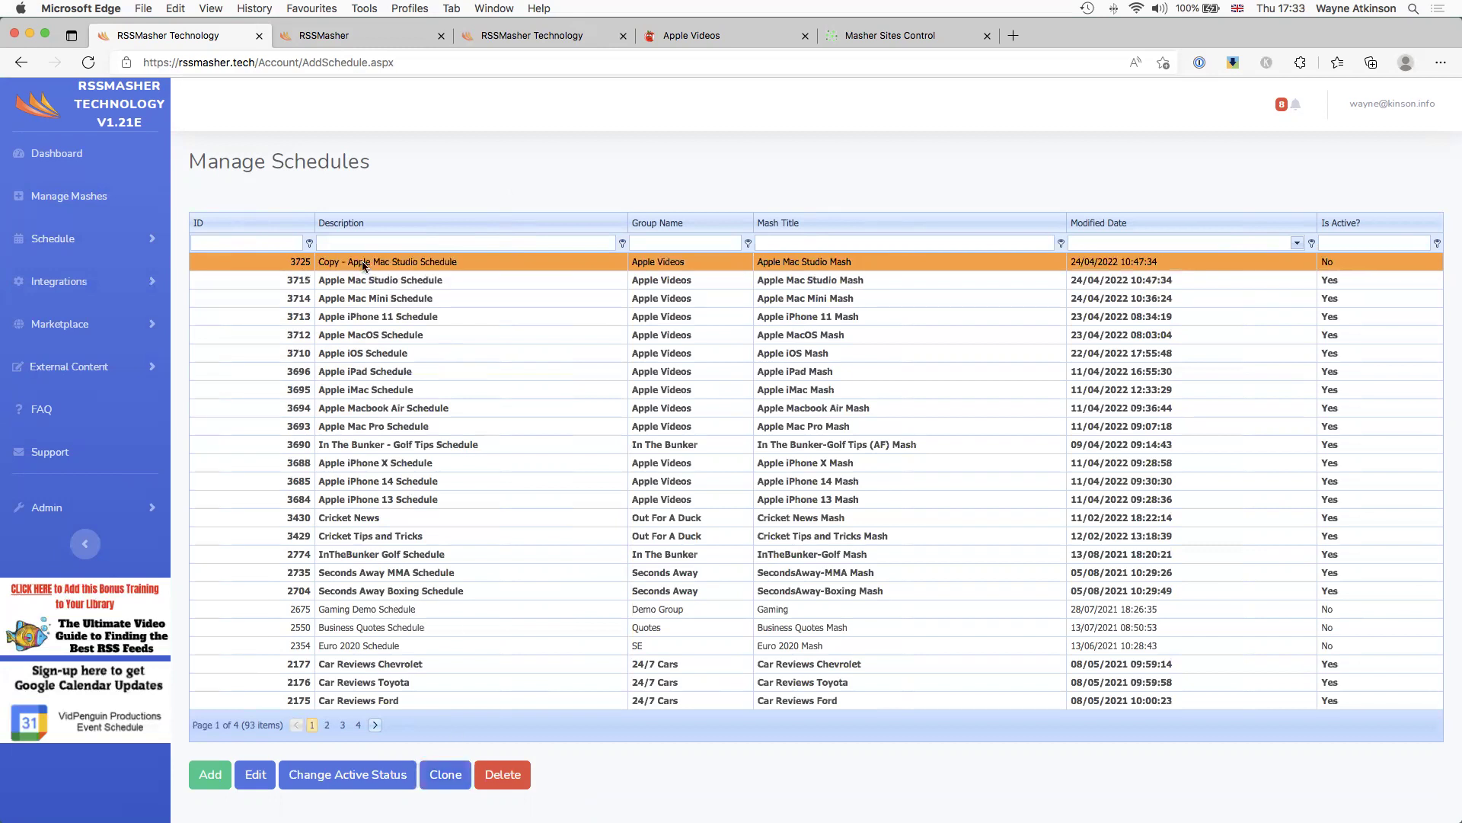
pyautogui.click(256, 776)
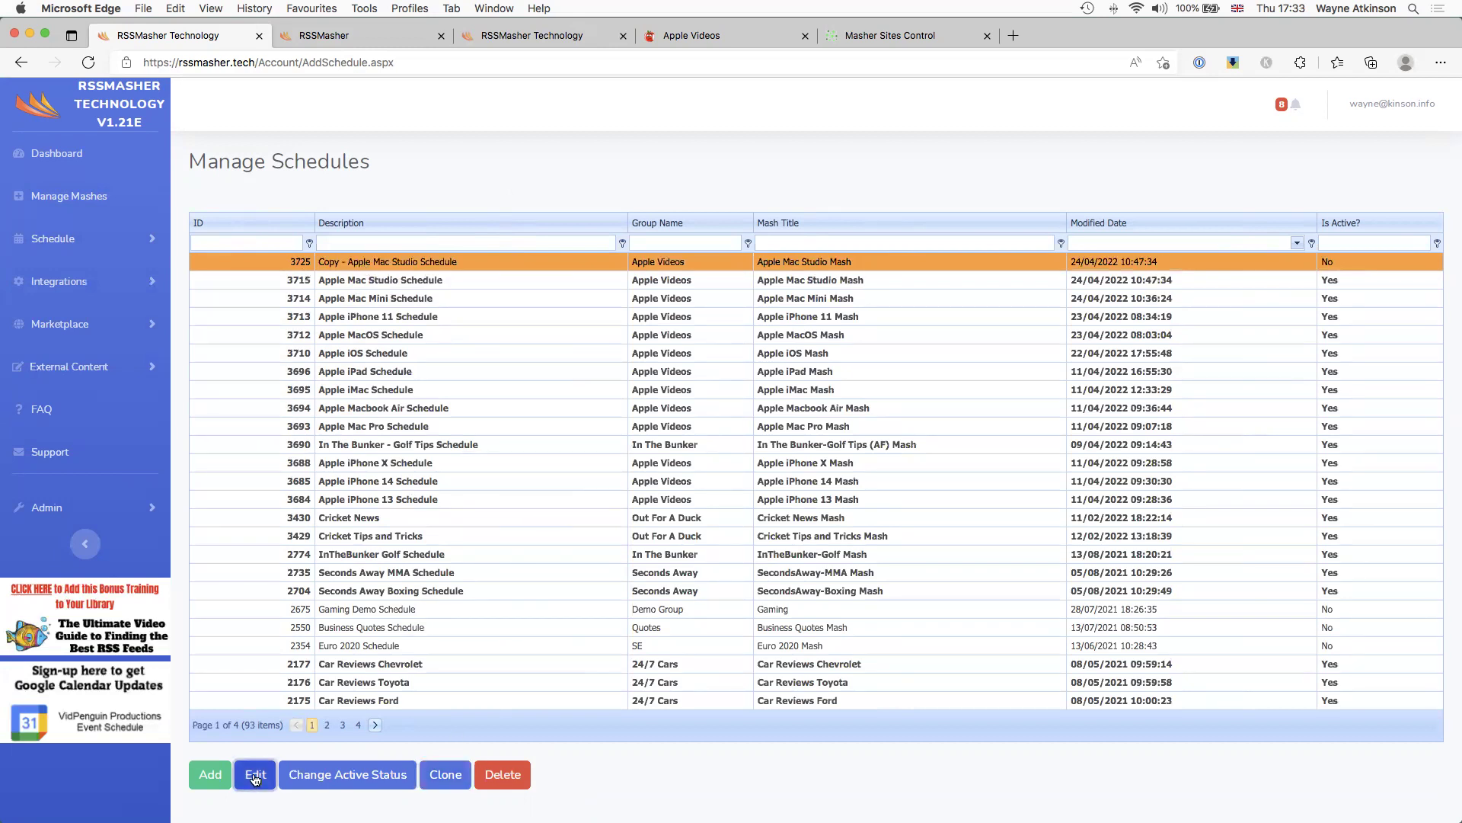
pyautogui.moveTo(647, 264); pyautogui.dragTo(558, 271)
pyautogui.press('BackSpace')
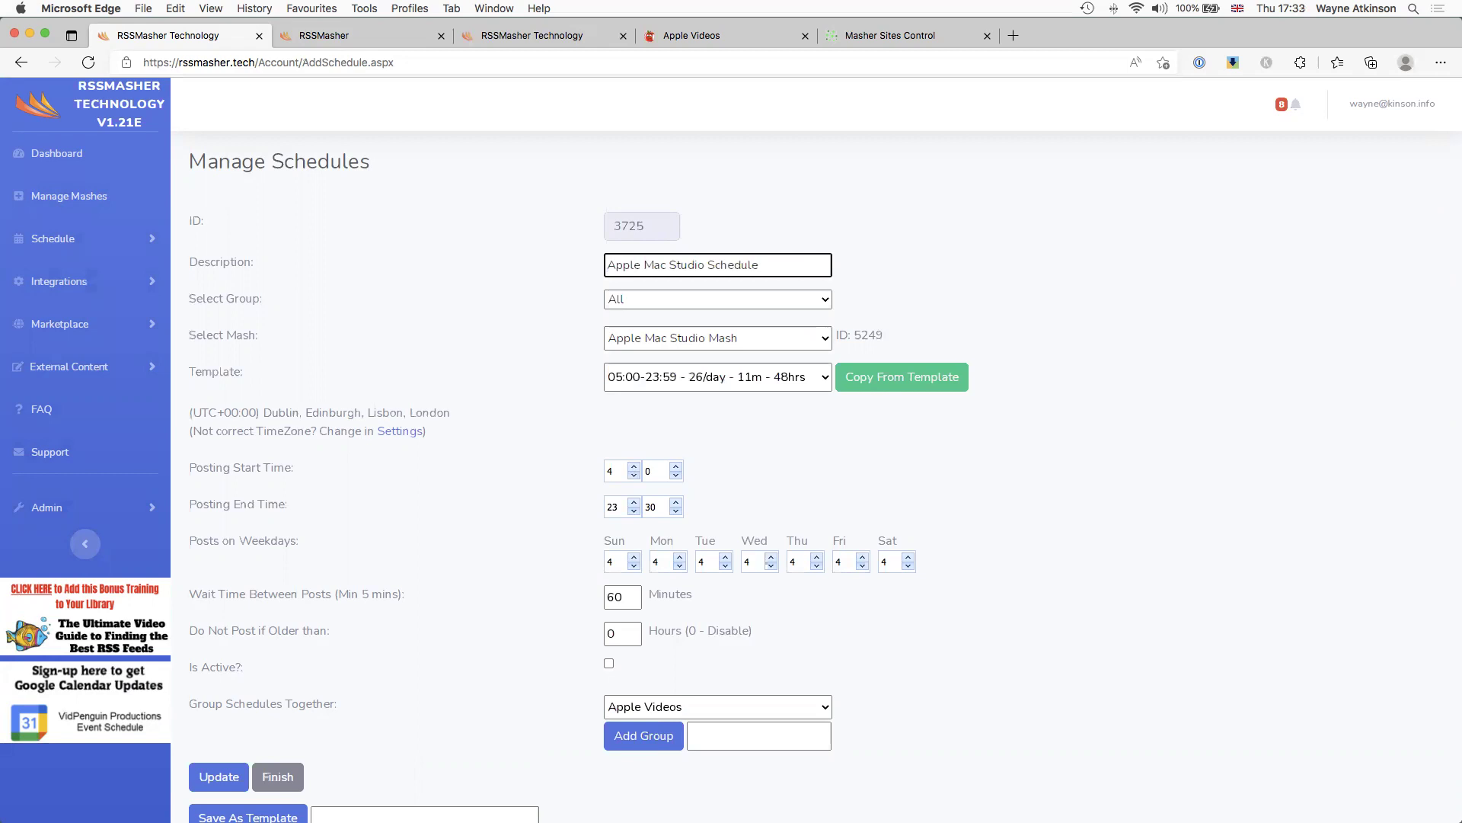
pyautogui.write('Arcade')
pyautogui.moveTo(683, 265); pyautogui.dragTo(745, 265)
pyautogui.press('BackSpace')
pyautogui.click(529, 287)
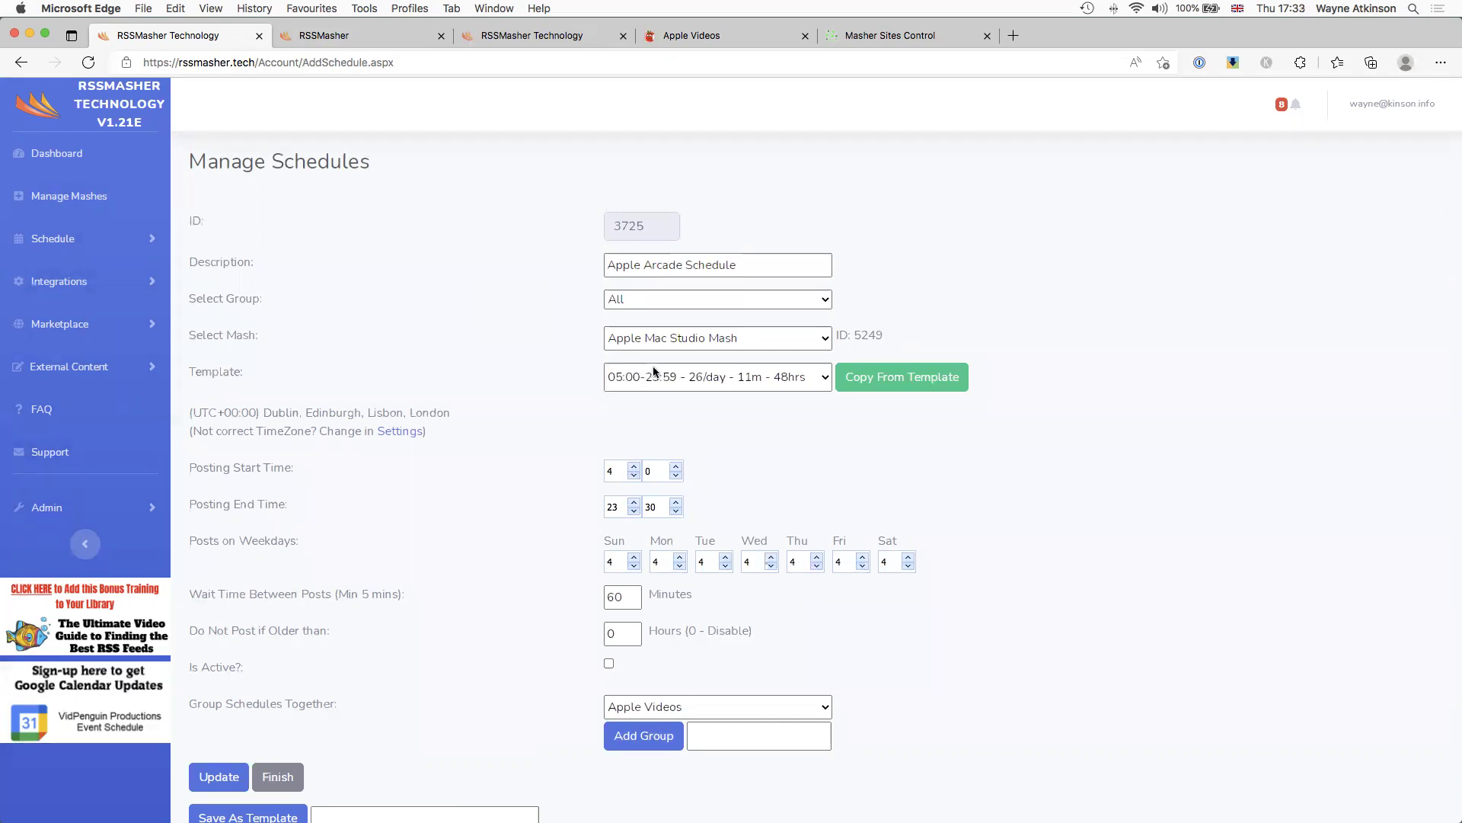
# Step: Choose Apple Arcade Mash as the schedule's mash
pyautogui.click(751, 344)
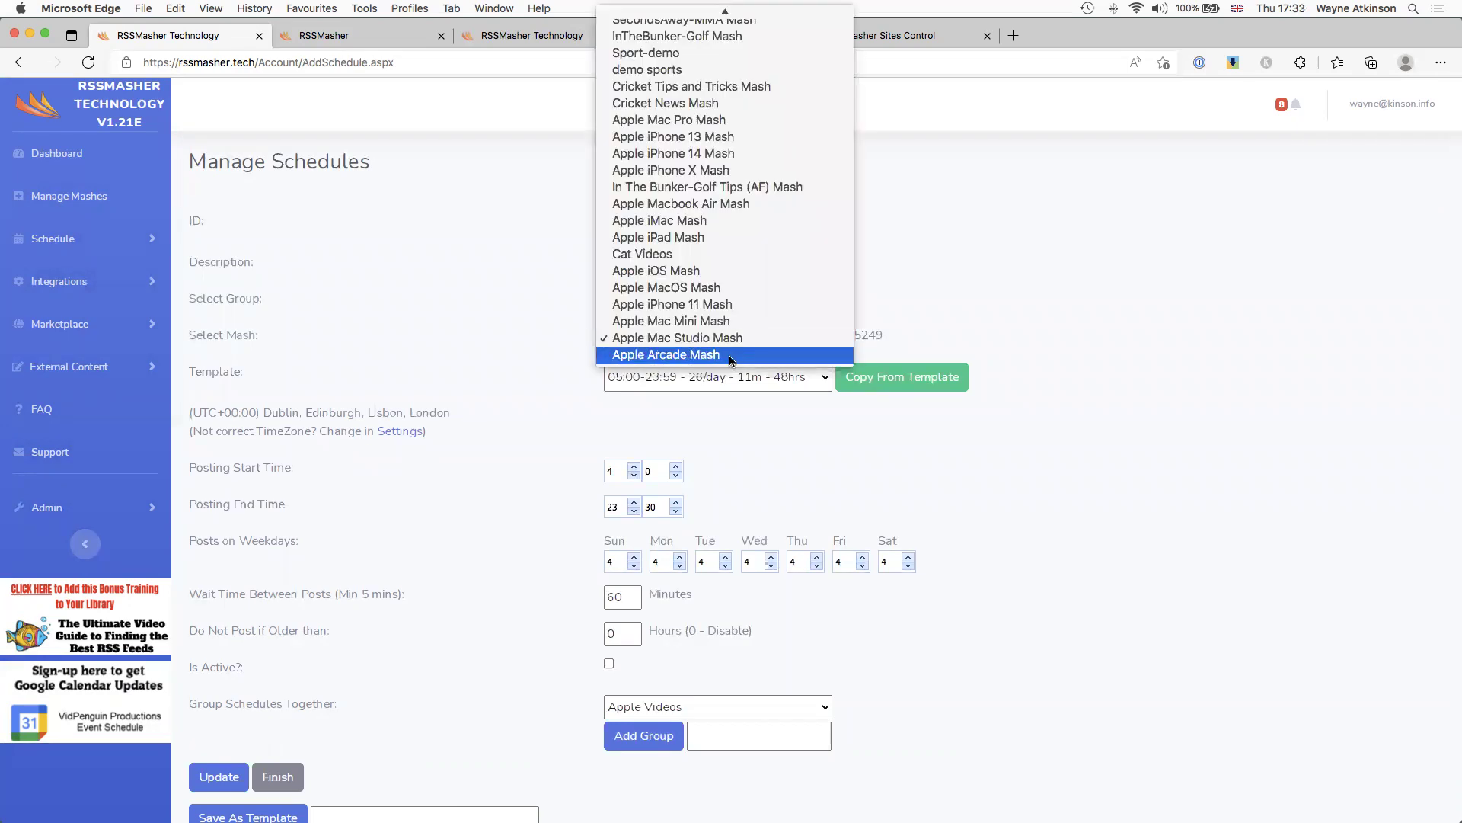
pyautogui.click(731, 357)
pyautogui.click(622, 267)
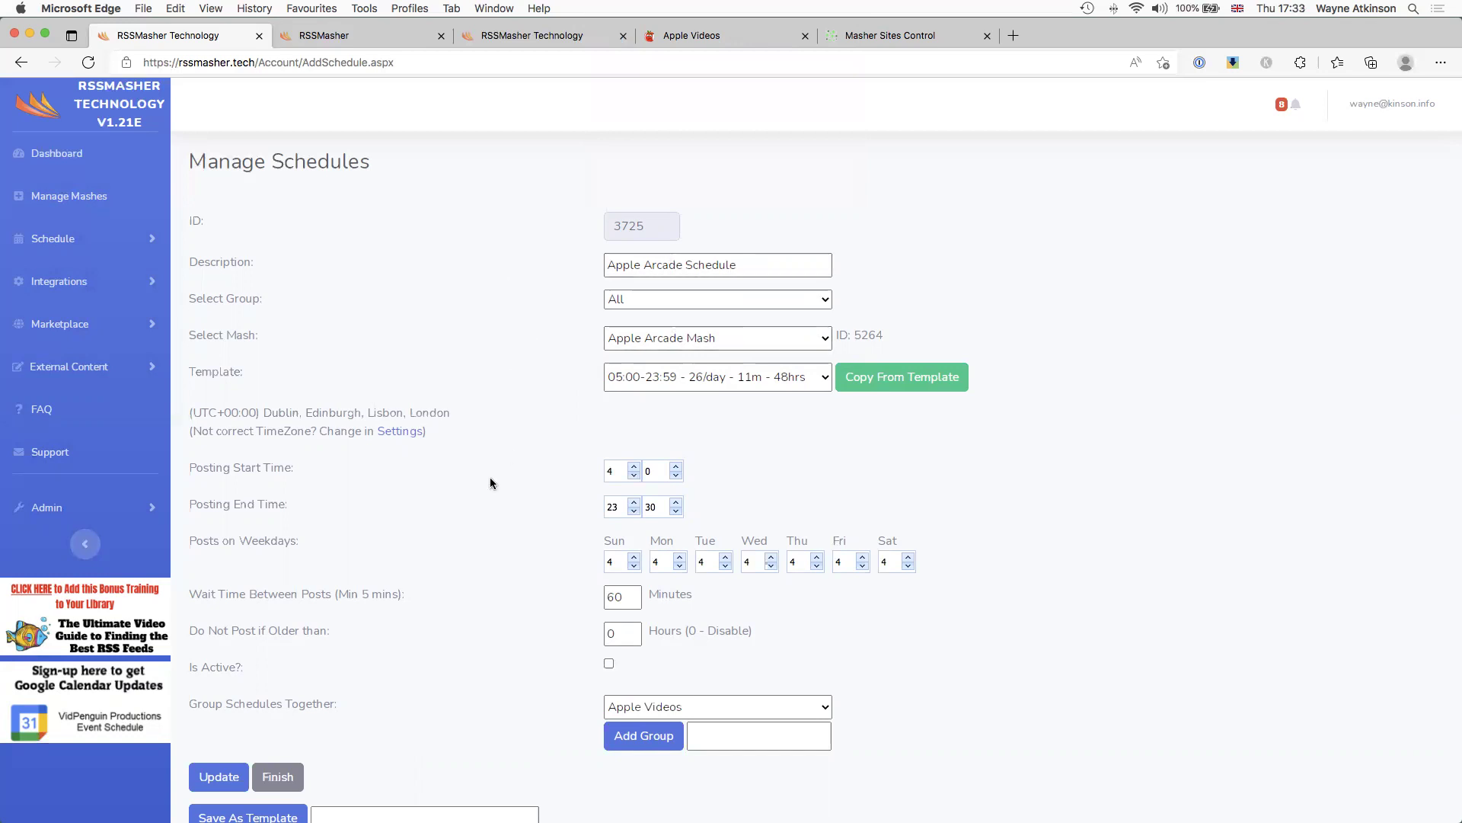
# Step: Update the Apple Arcade Schedule settings and bring the Social Media targets table into view
pyautogui.scroll(-2, 488, 475)
pyautogui.scroll(-2, 488, 476)
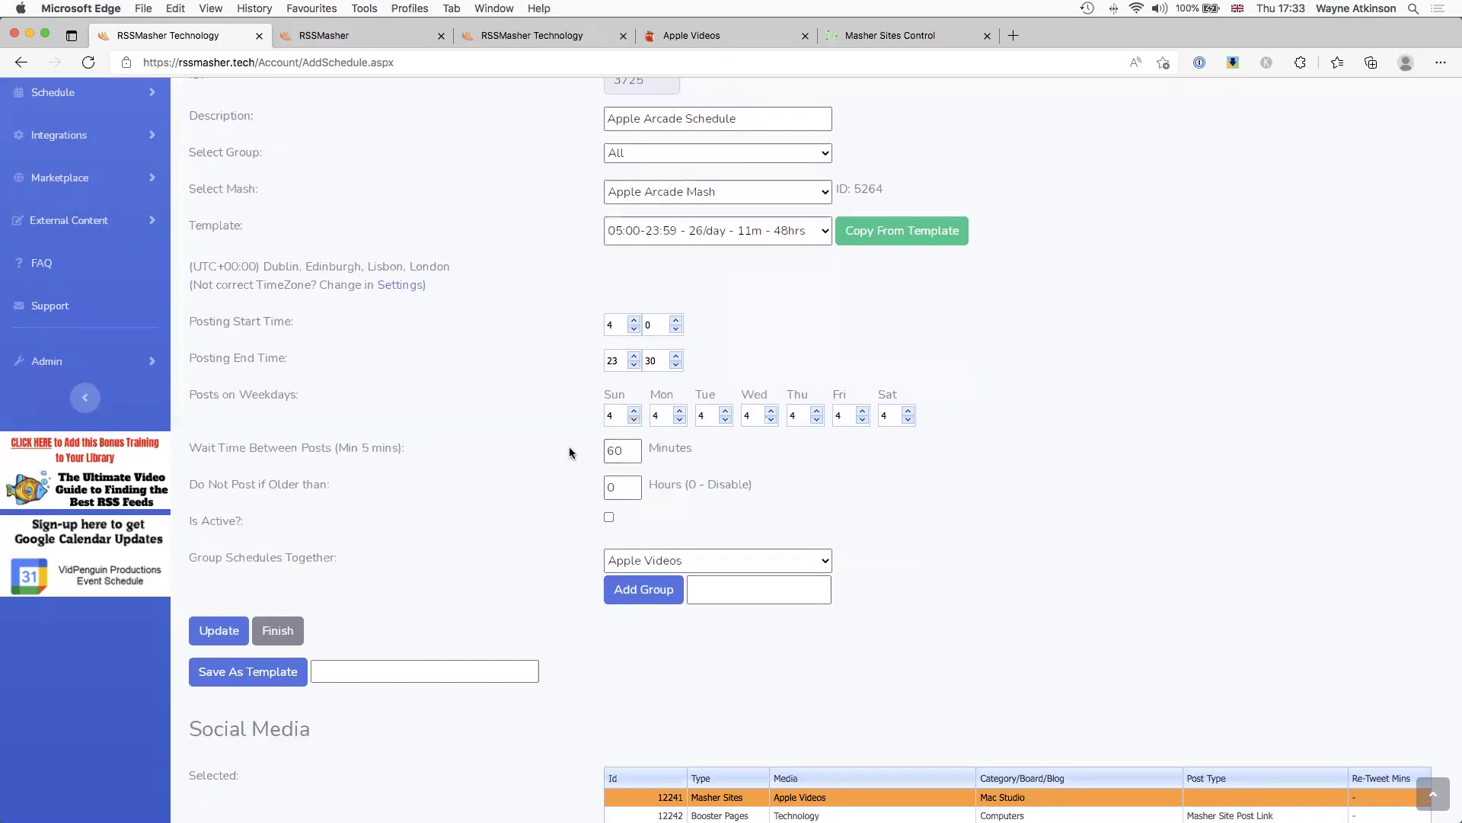
pyautogui.scroll(-1, 575, 474)
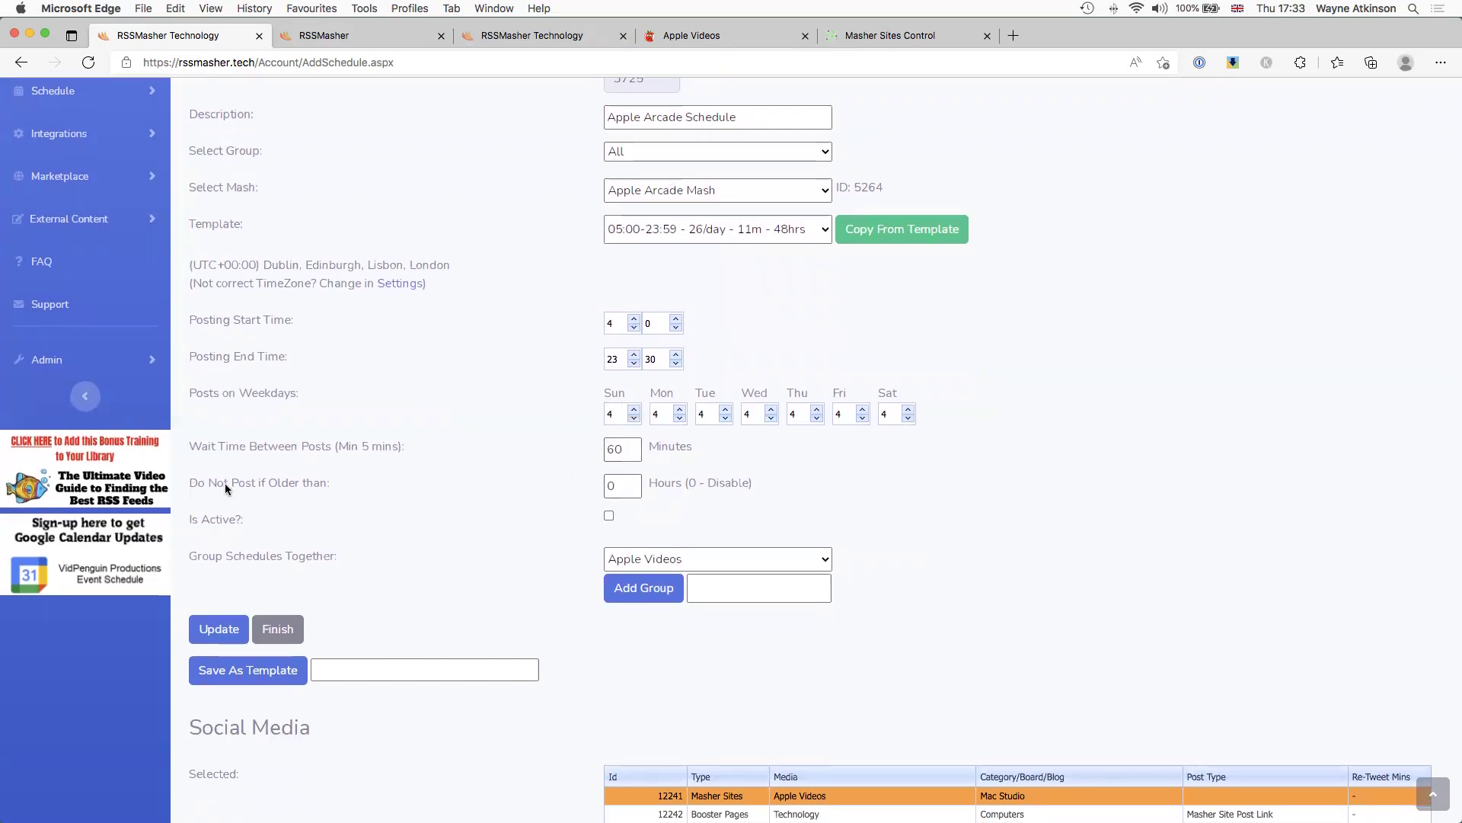
pyautogui.click(607, 486)
pyautogui.click(219, 629)
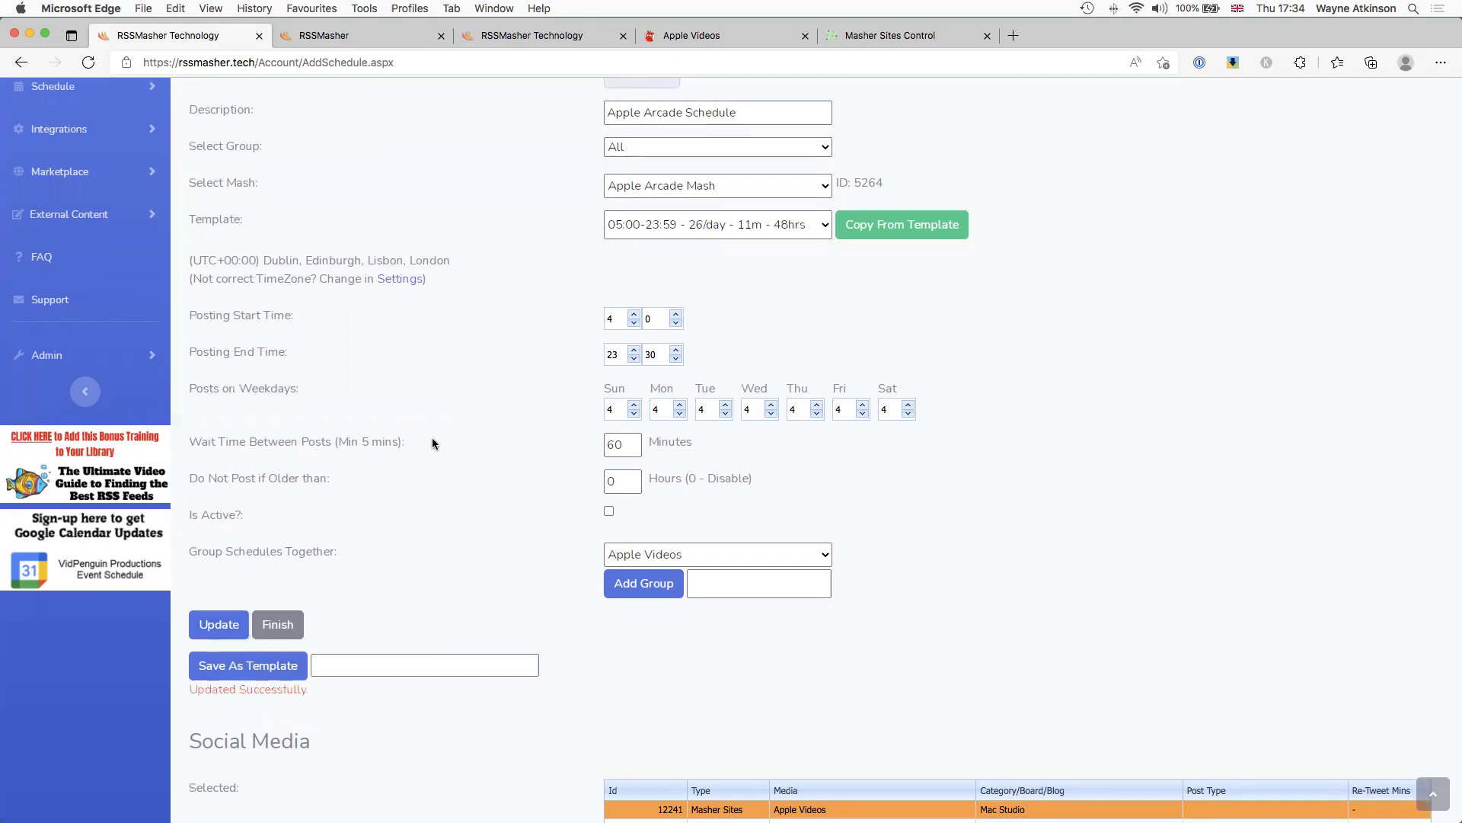
pyautogui.scroll(-6, 433, 449)
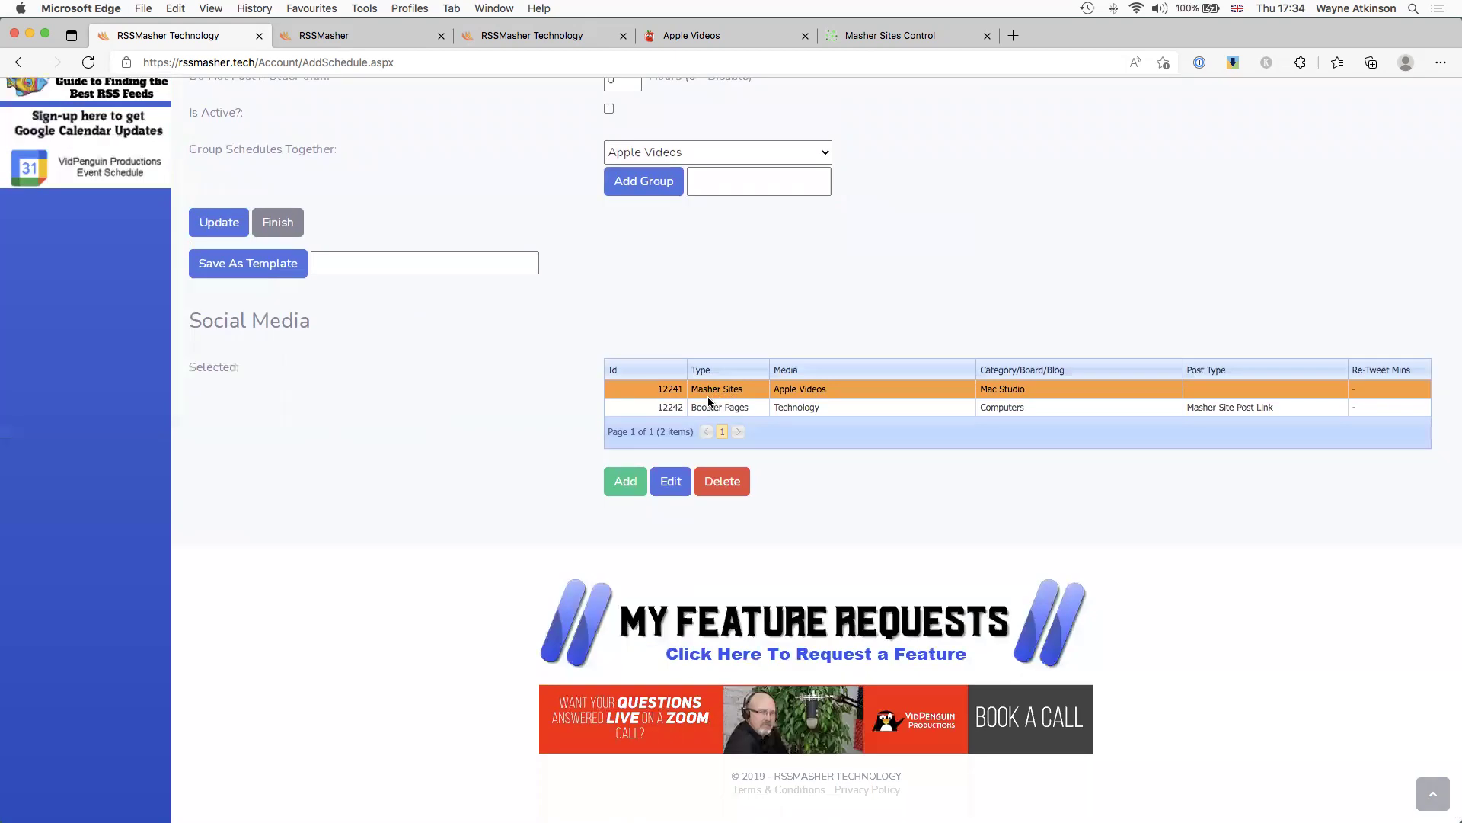
# Step: Switch Masher Sites target 12241's category from Mac Studio to Apple Arcade and update it
pyautogui.click(664, 487)
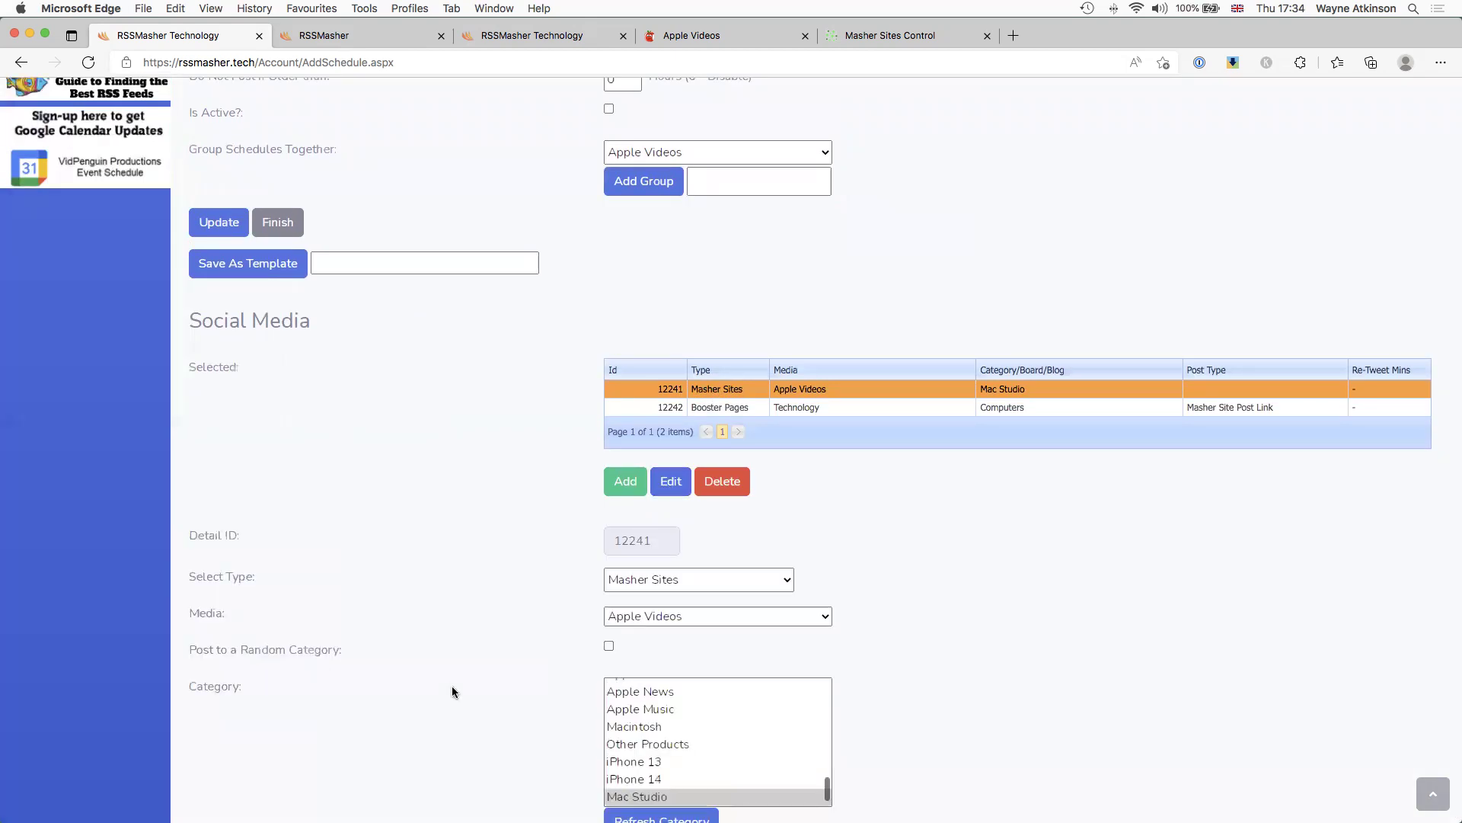
pyautogui.scroll(-3, 452, 692)
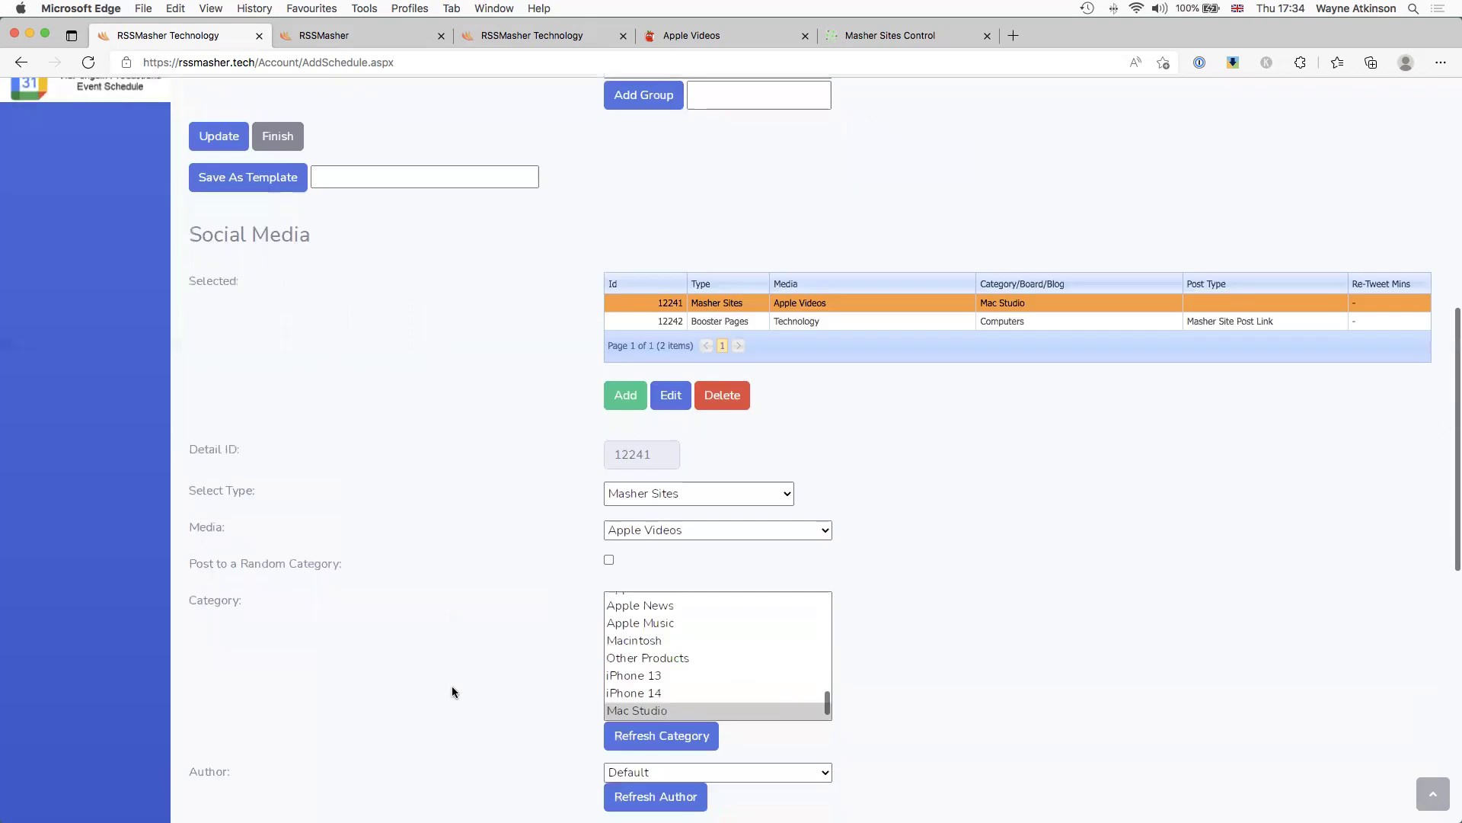
pyautogui.scroll(2, 665, 653)
pyautogui.scroll(1, 665, 662)
pyautogui.click(669, 669)
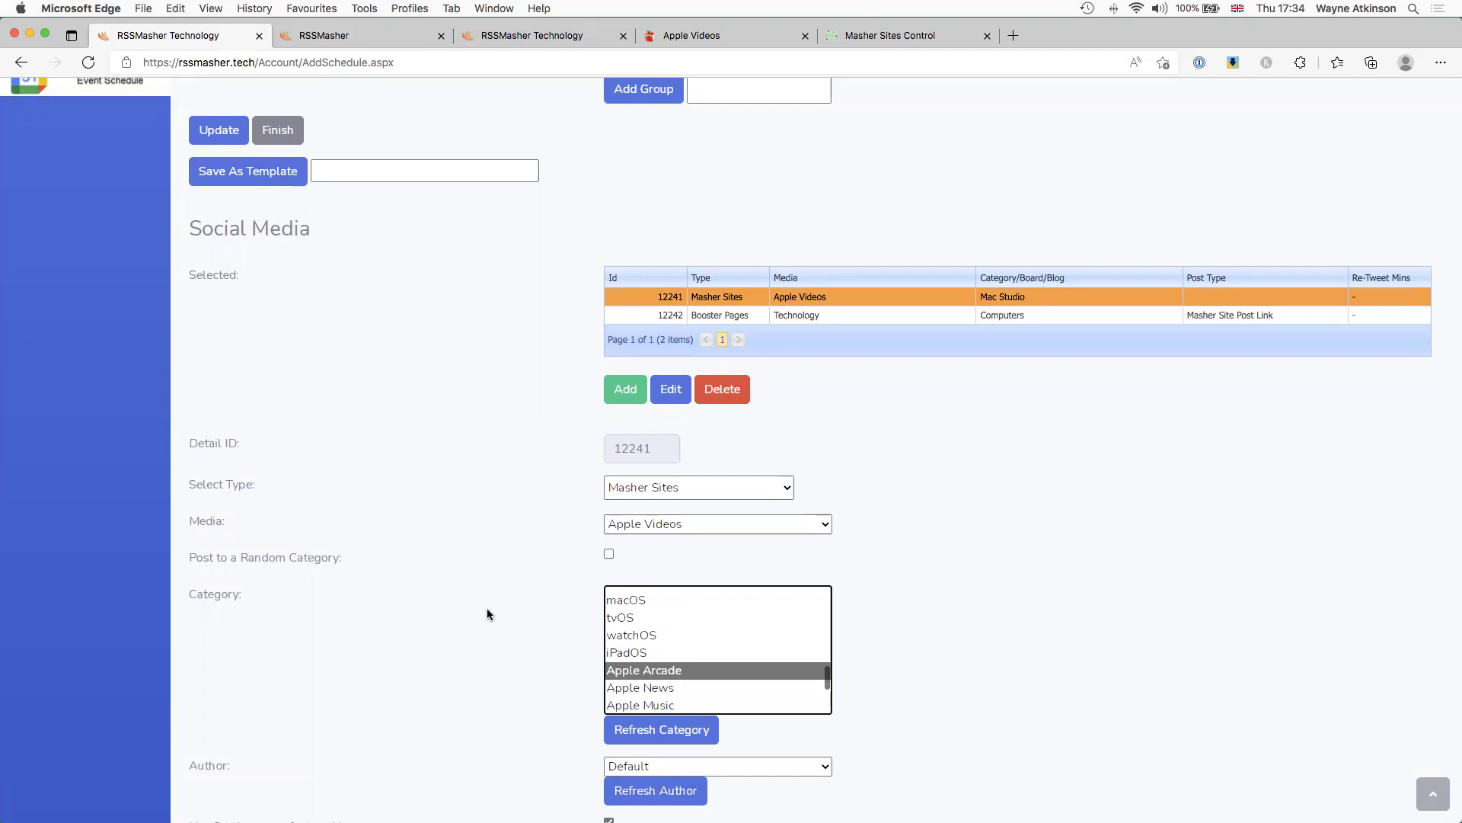
pyautogui.scroll(-5, 486, 609)
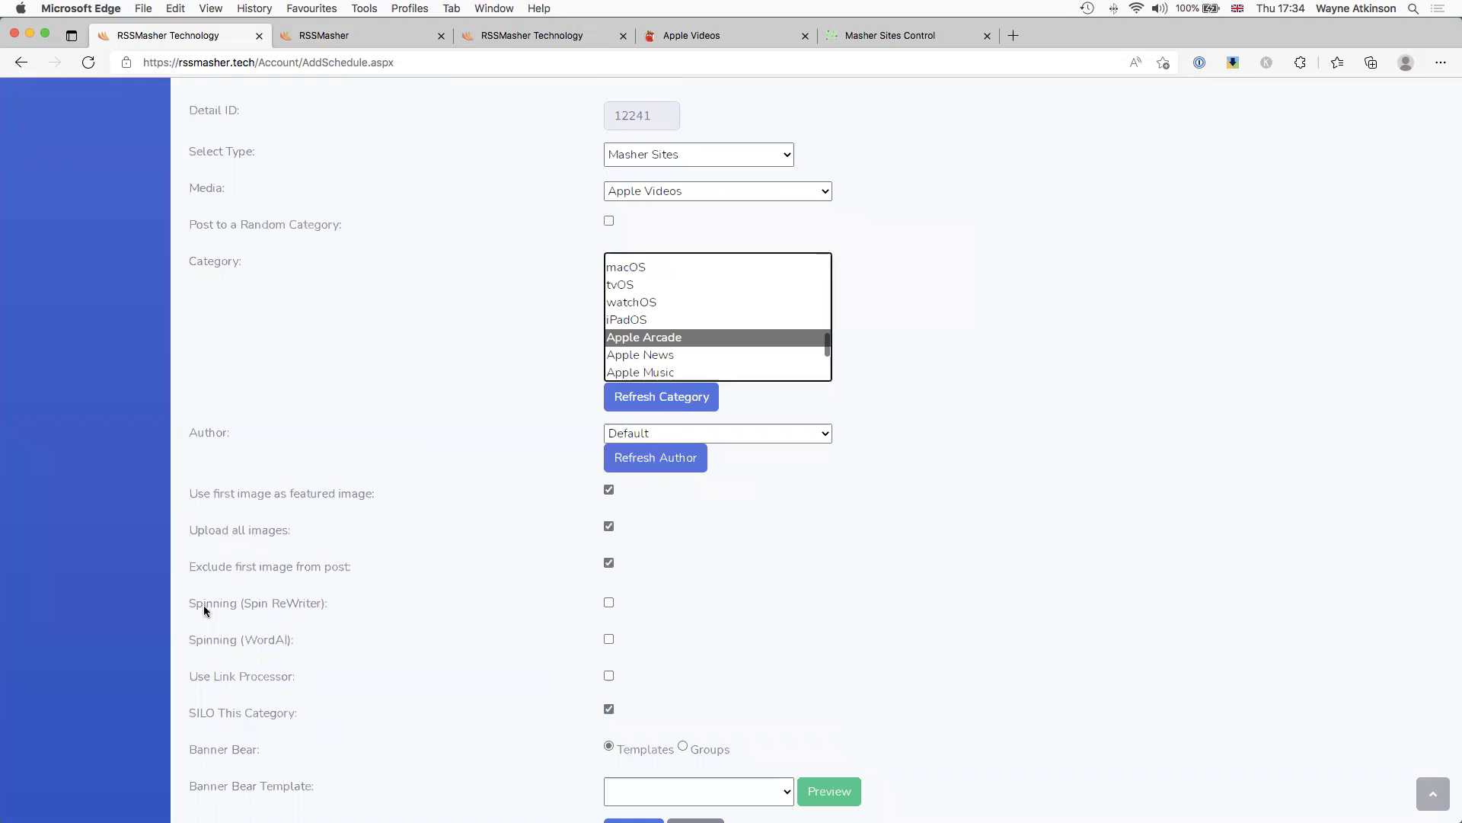
pyautogui.scroll(-1, 204, 561)
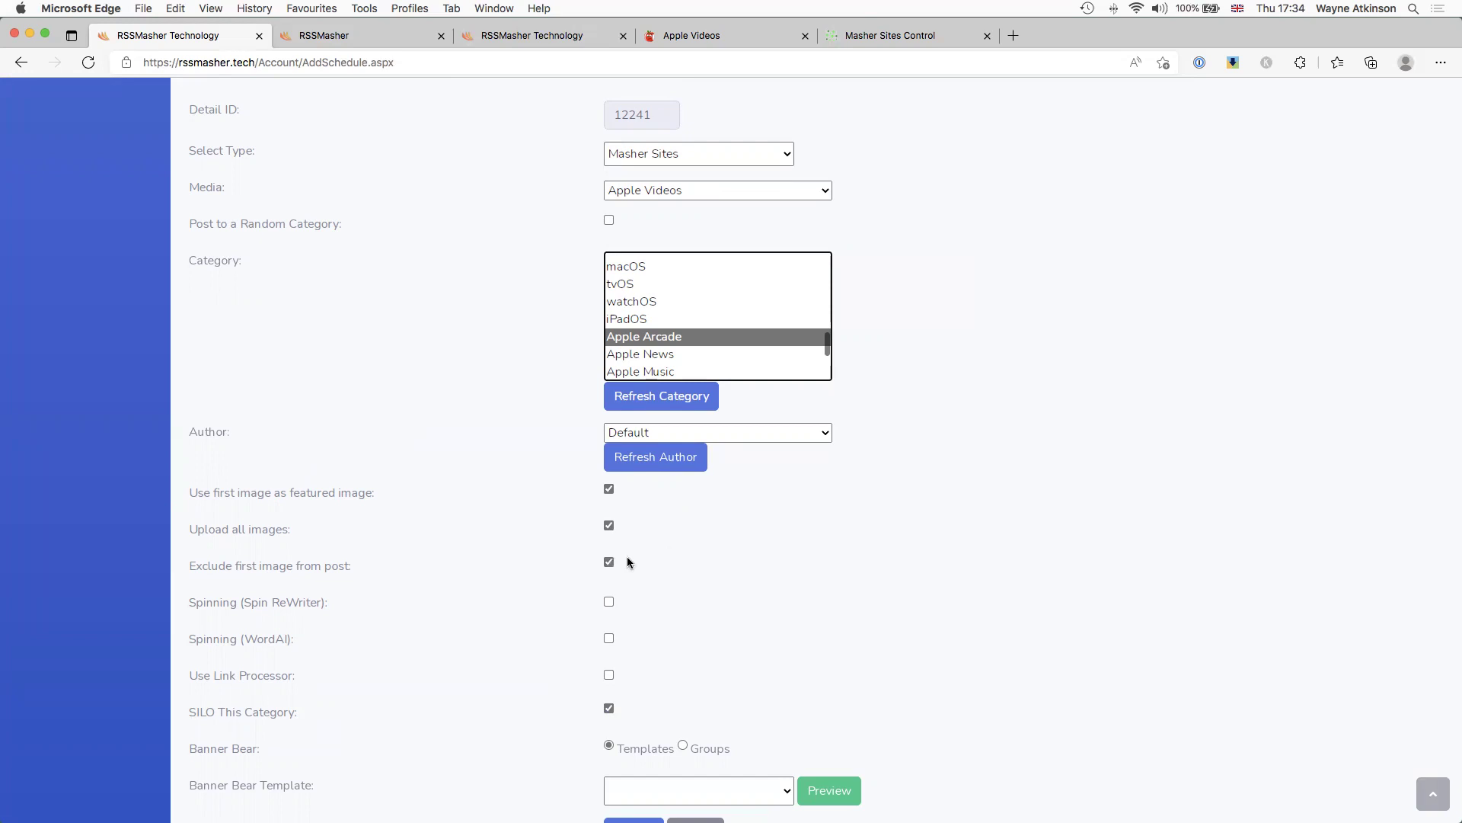
pyautogui.scroll(-2, 451, 602)
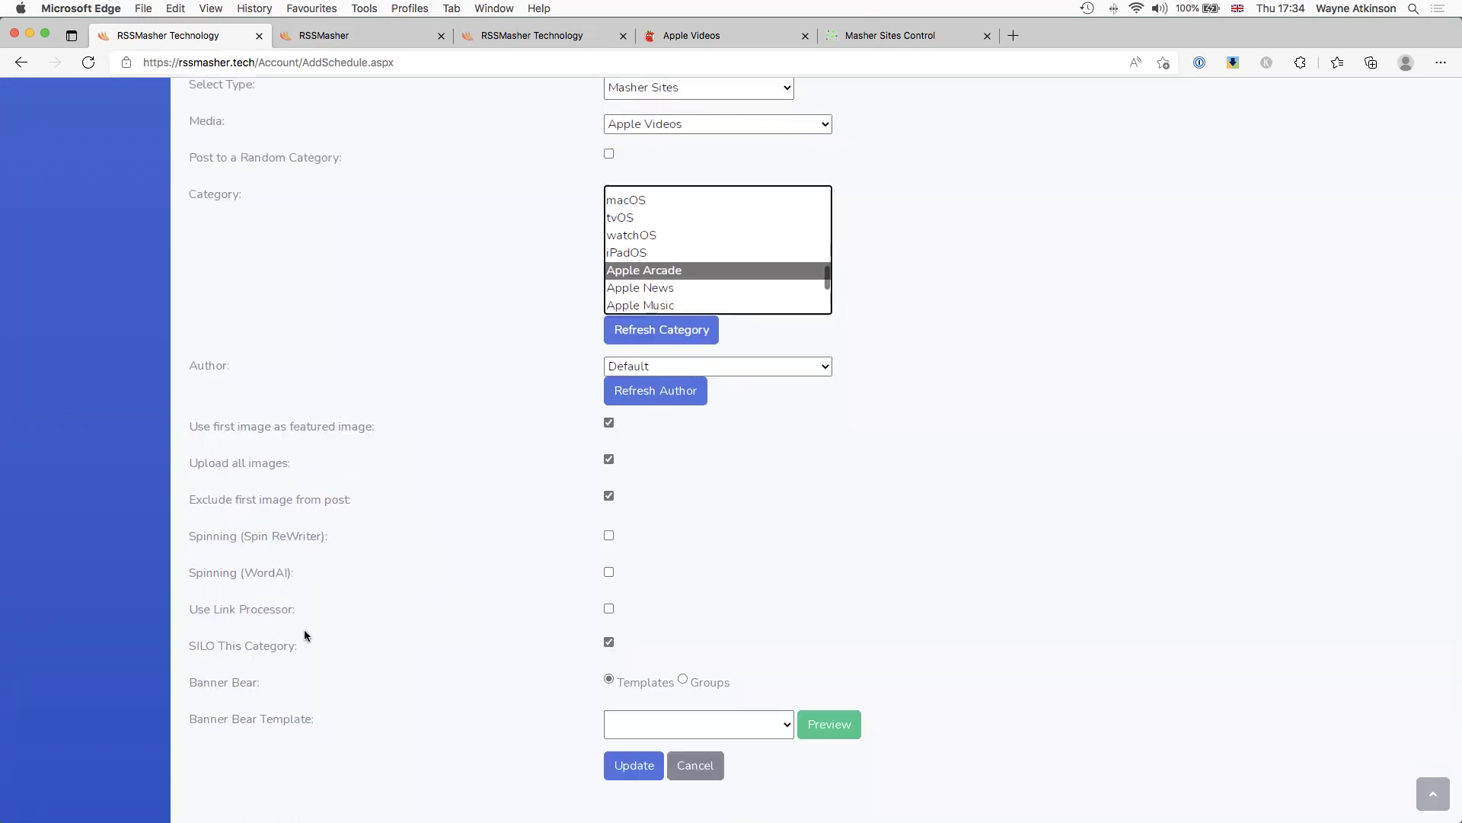
pyautogui.scroll(-5, 652, 613)
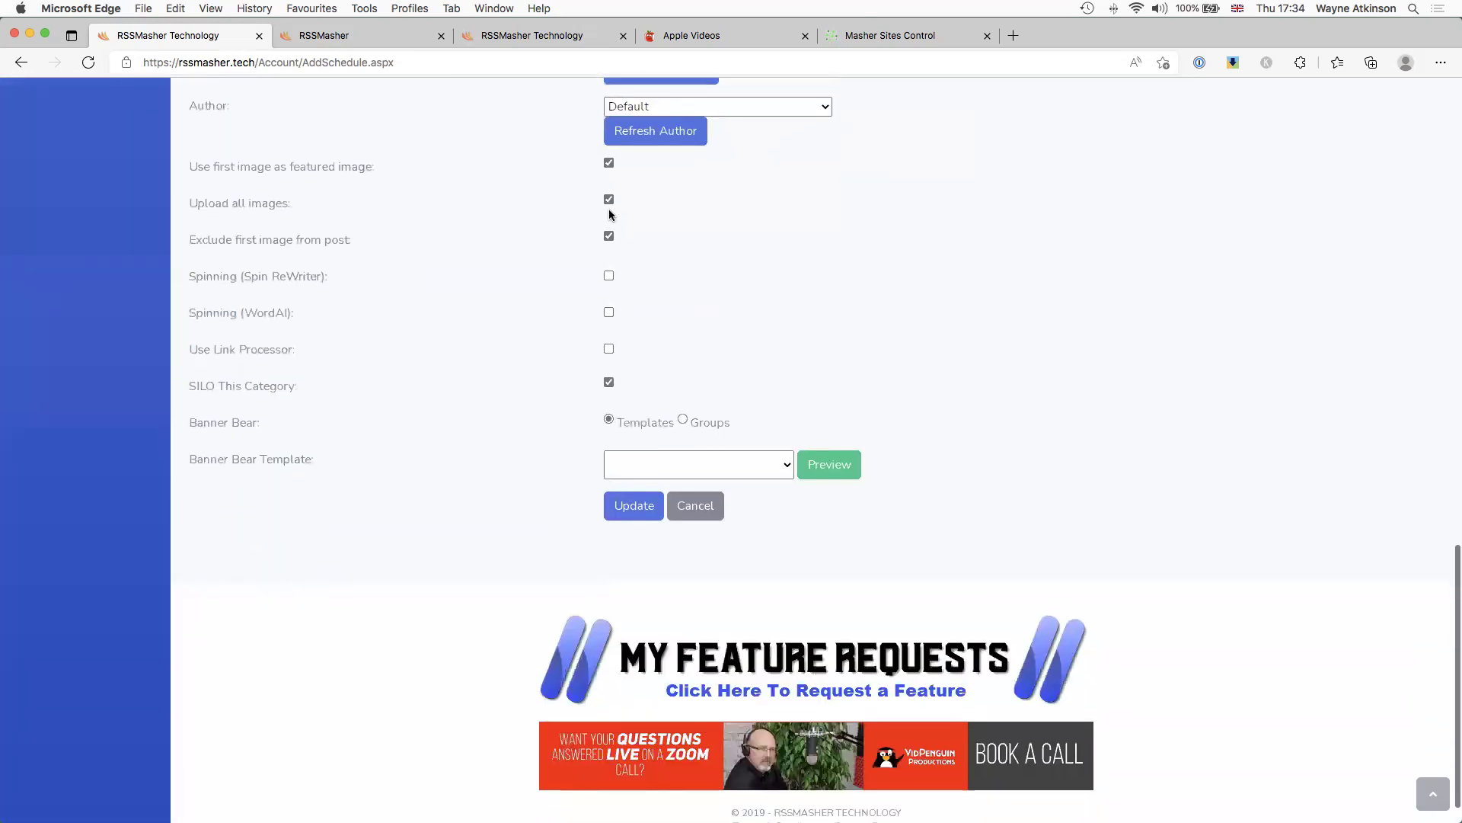
pyautogui.click(632, 498)
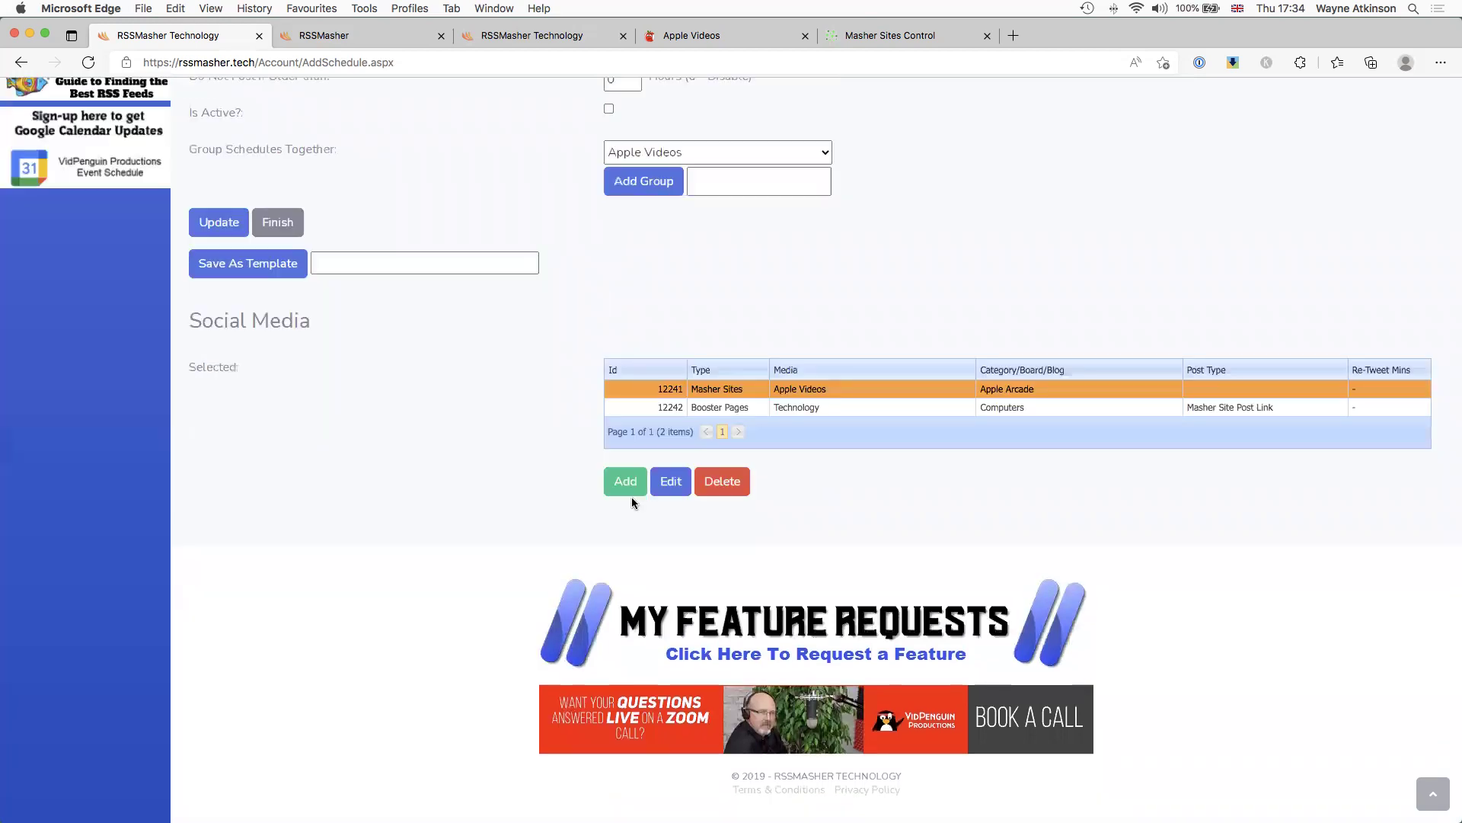
# Step: Edit Booster Pages target 12242 and set its niche to Gaming
pyautogui.click(825, 408)
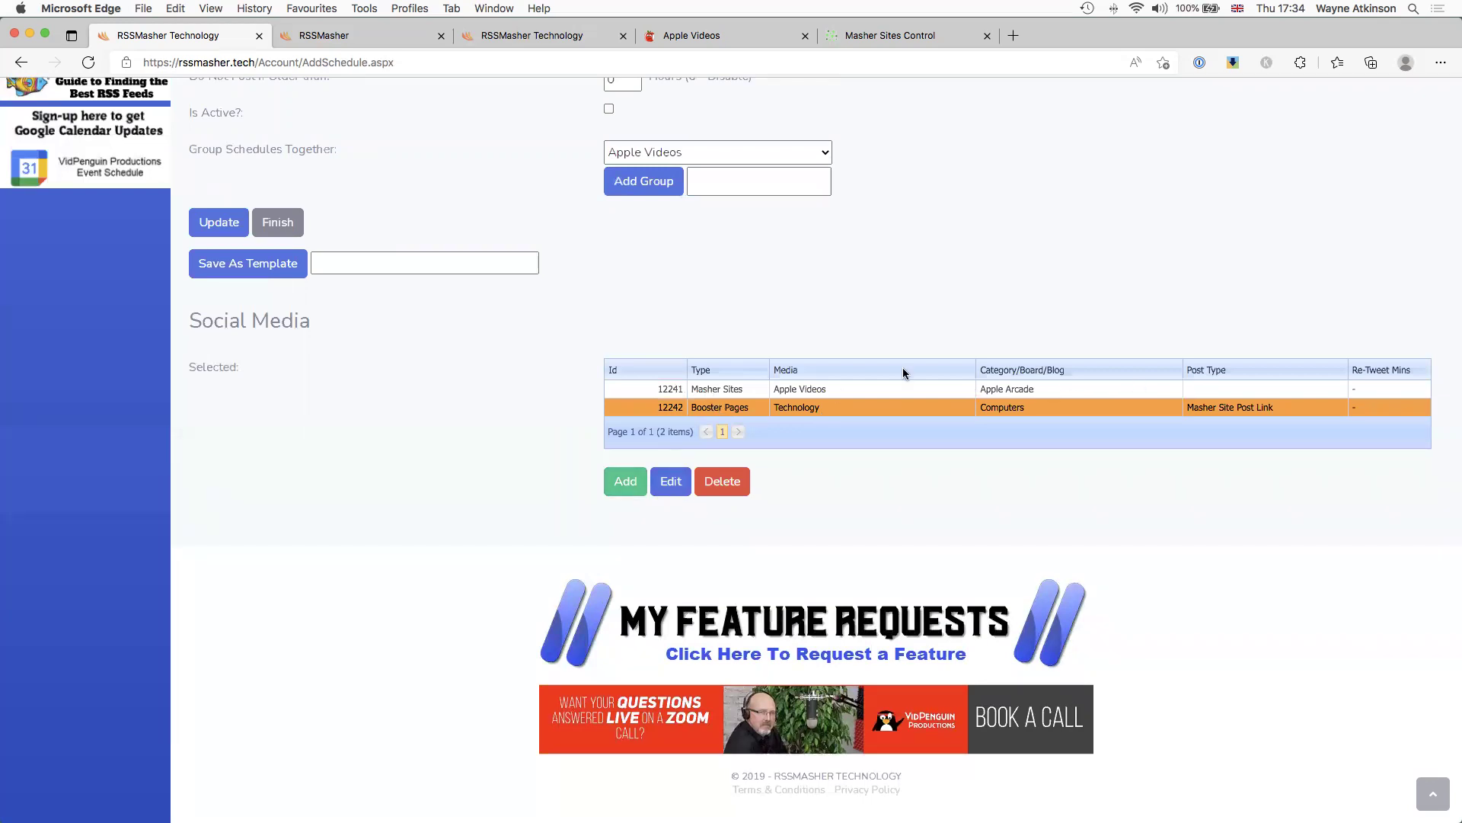
pyautogui.click(670, 481)
pyautogui.scroll(-3, 420, 453)
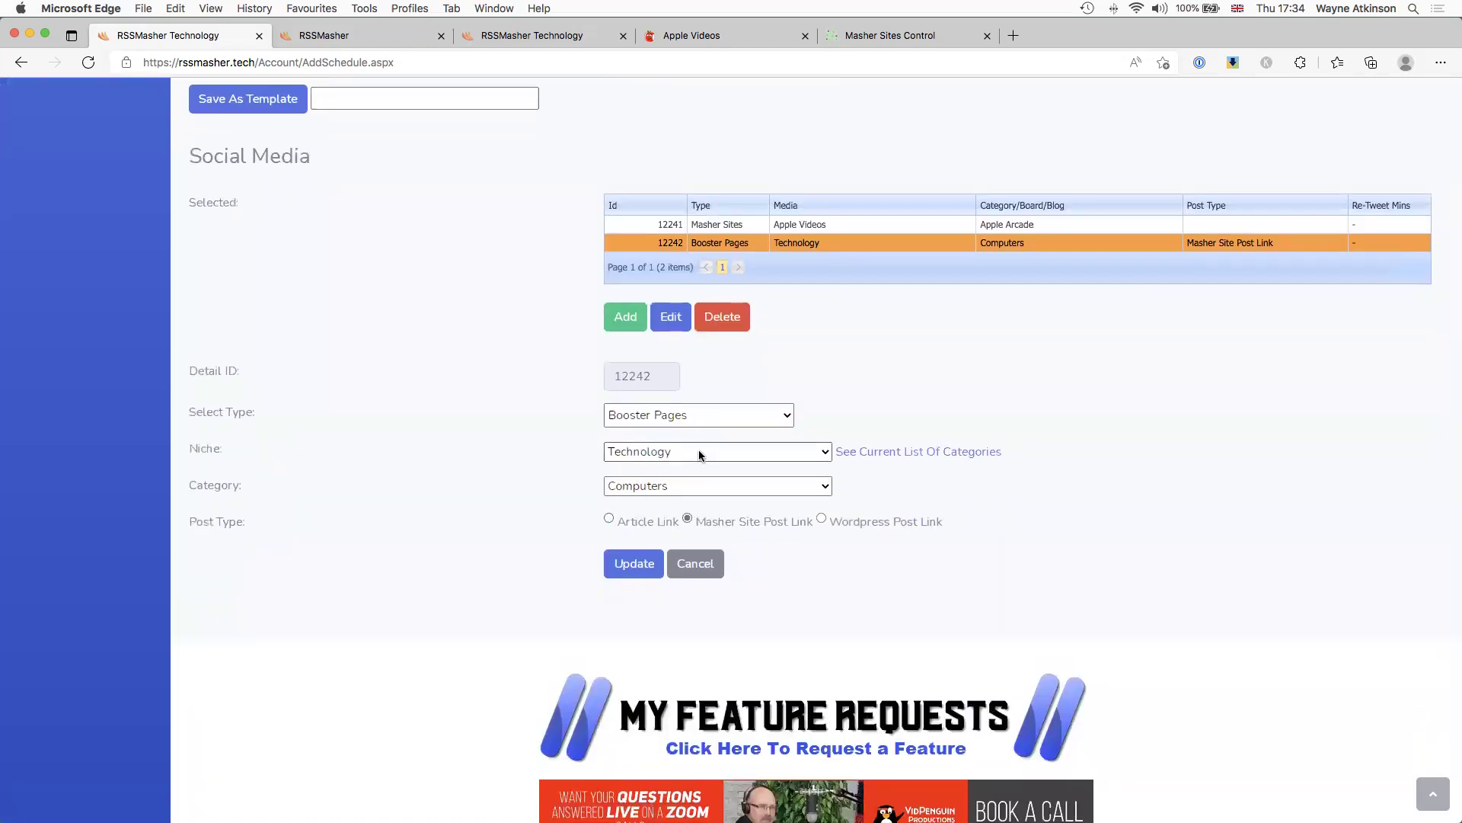
pyautogui.click(686, 487)
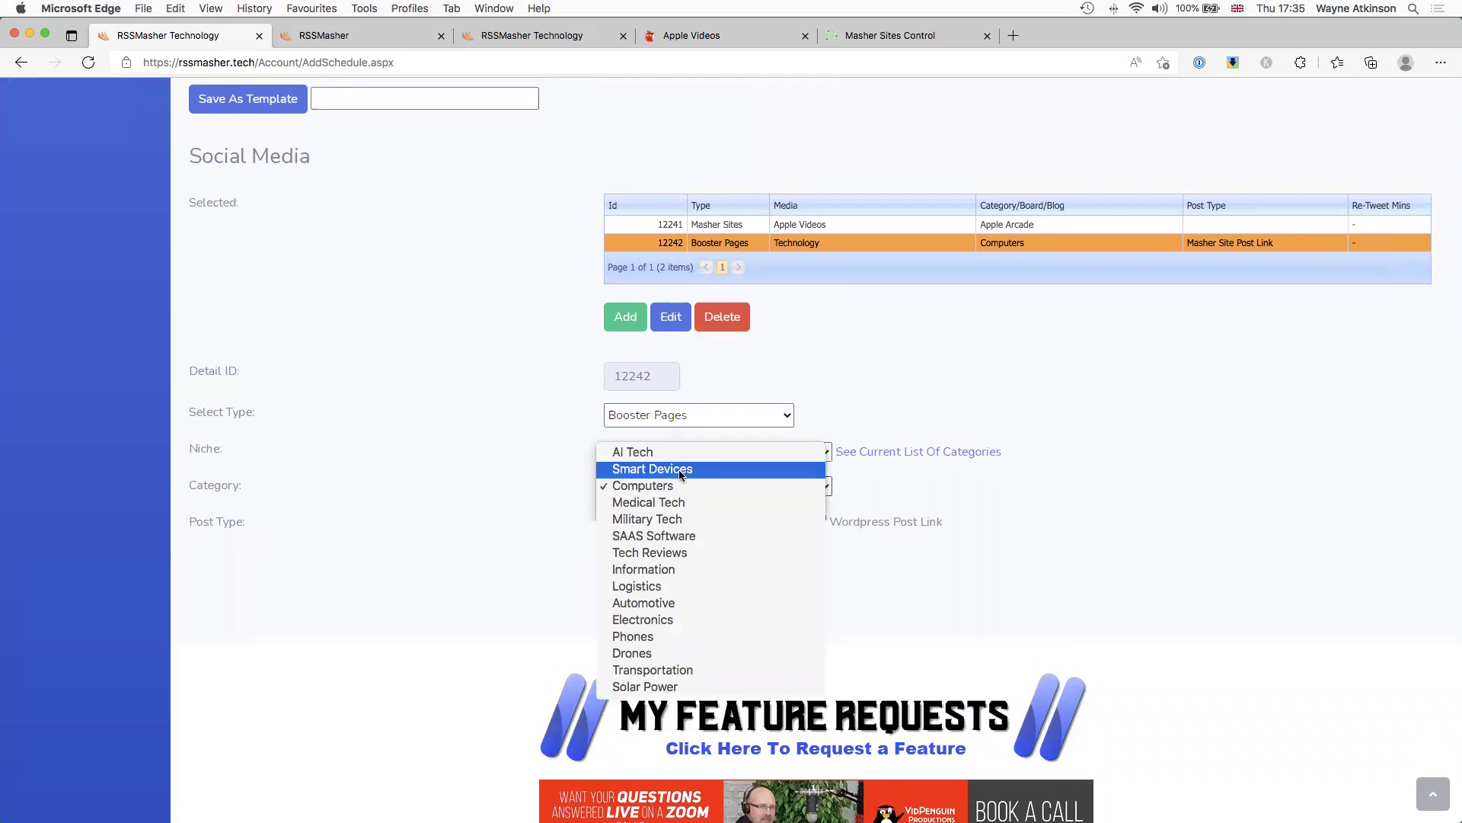
pyautogui.click(683, 413)
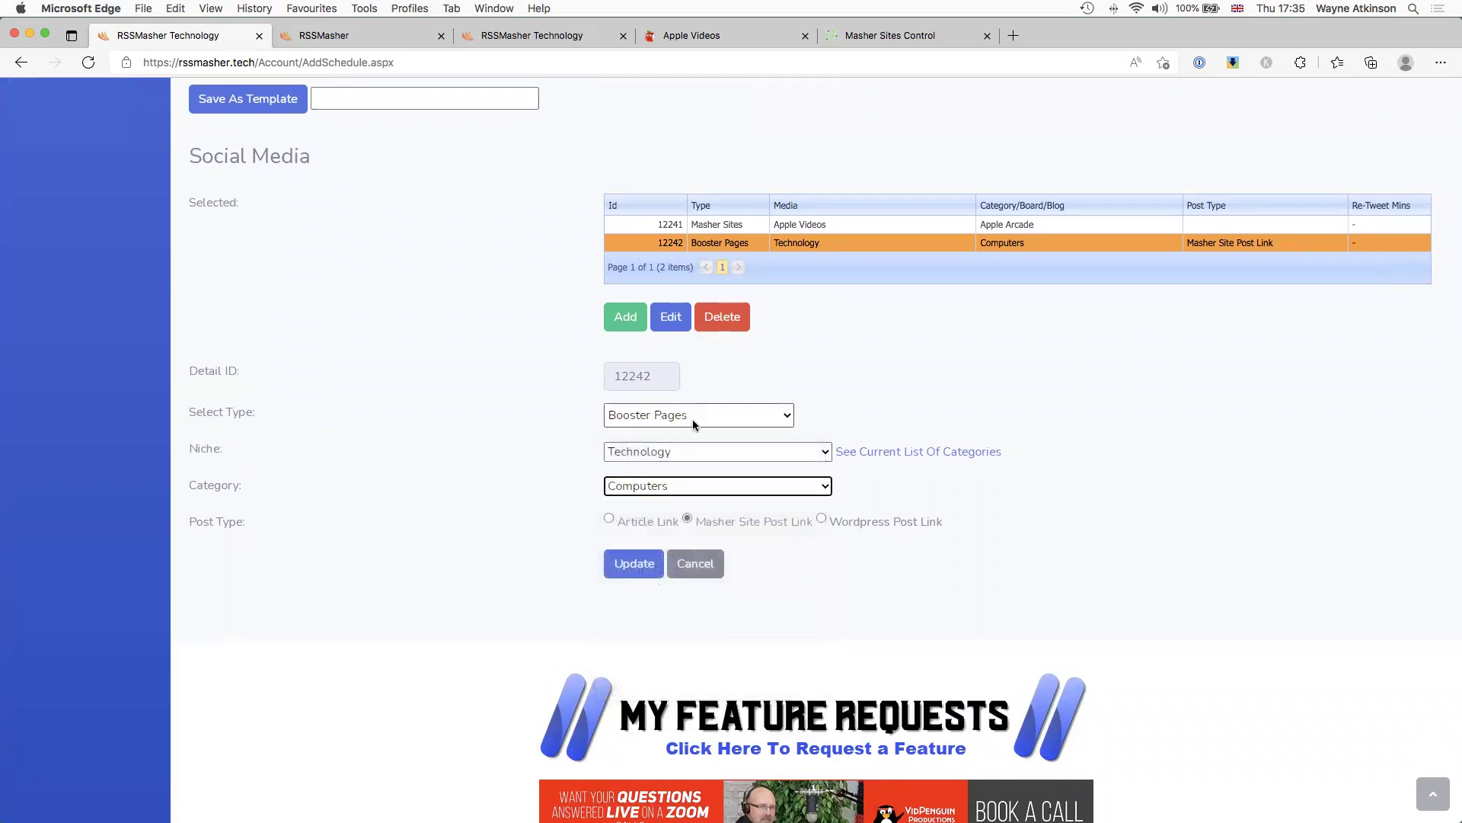
pyautogui.click(687, 449)
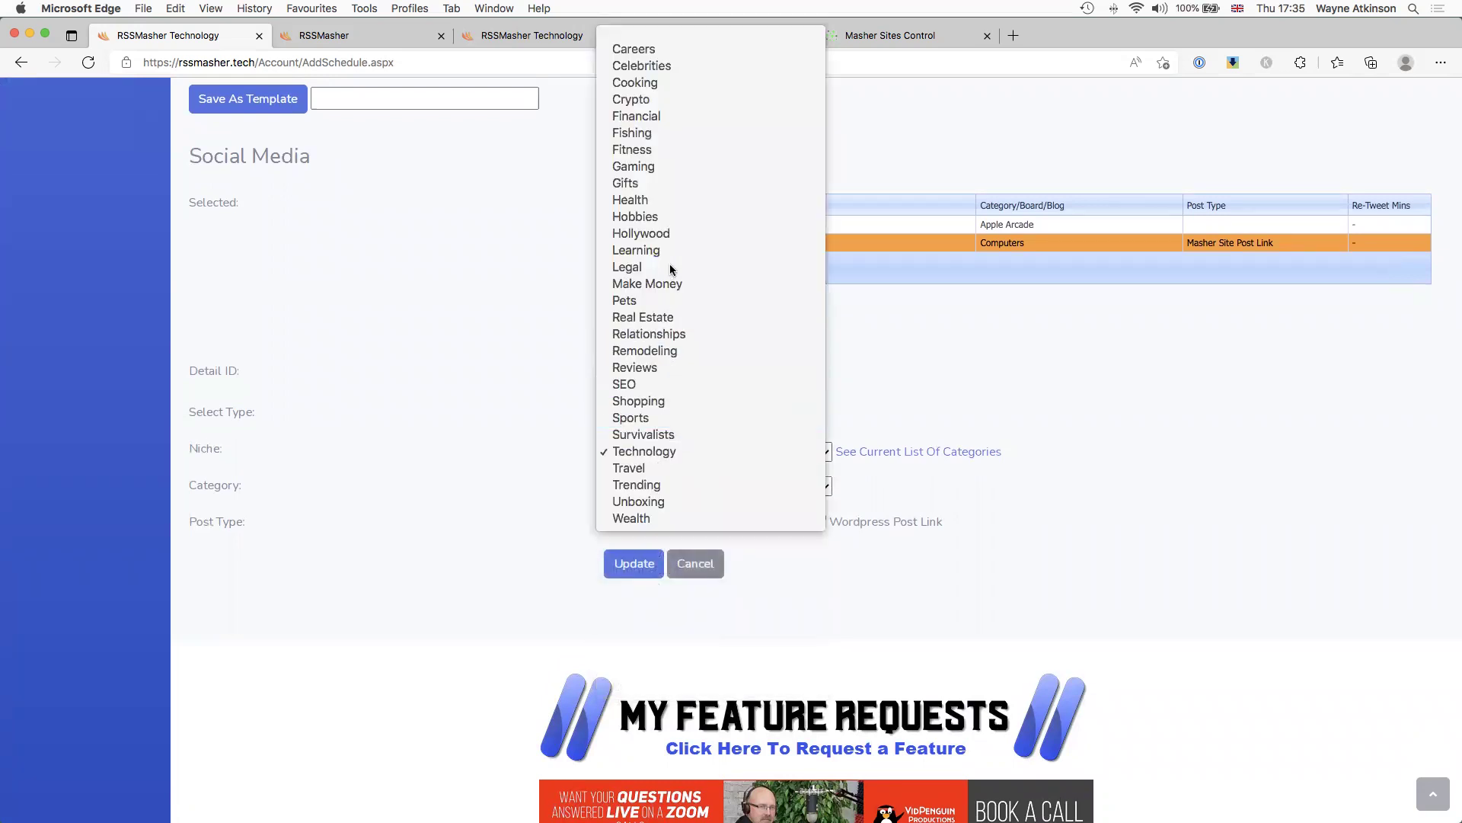
pyautogui.press('Escape')
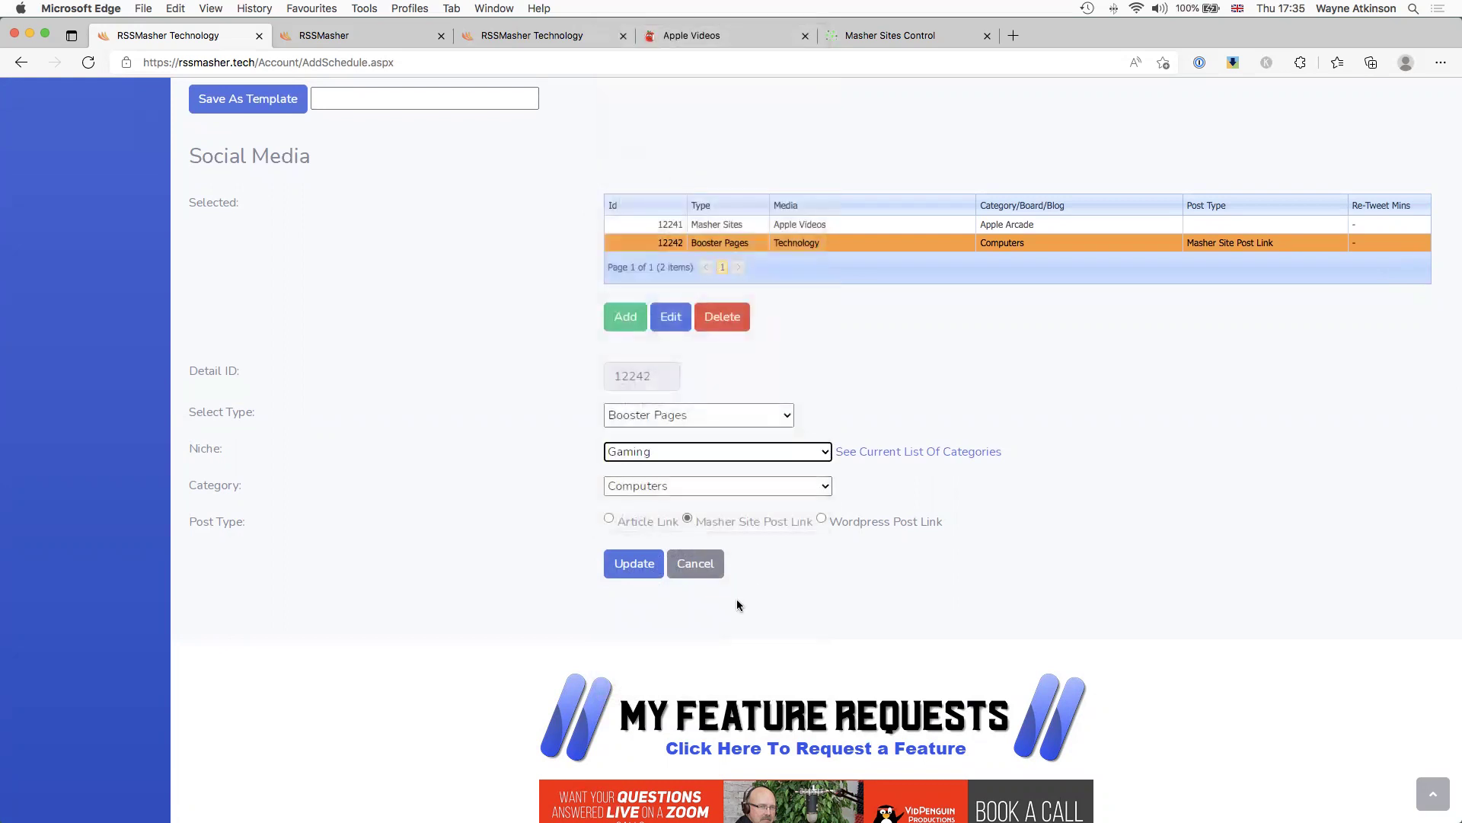
# Step: Set the category to News, keep Masher Site Post Link, and update the entry
pyautogui.click(679, 484)
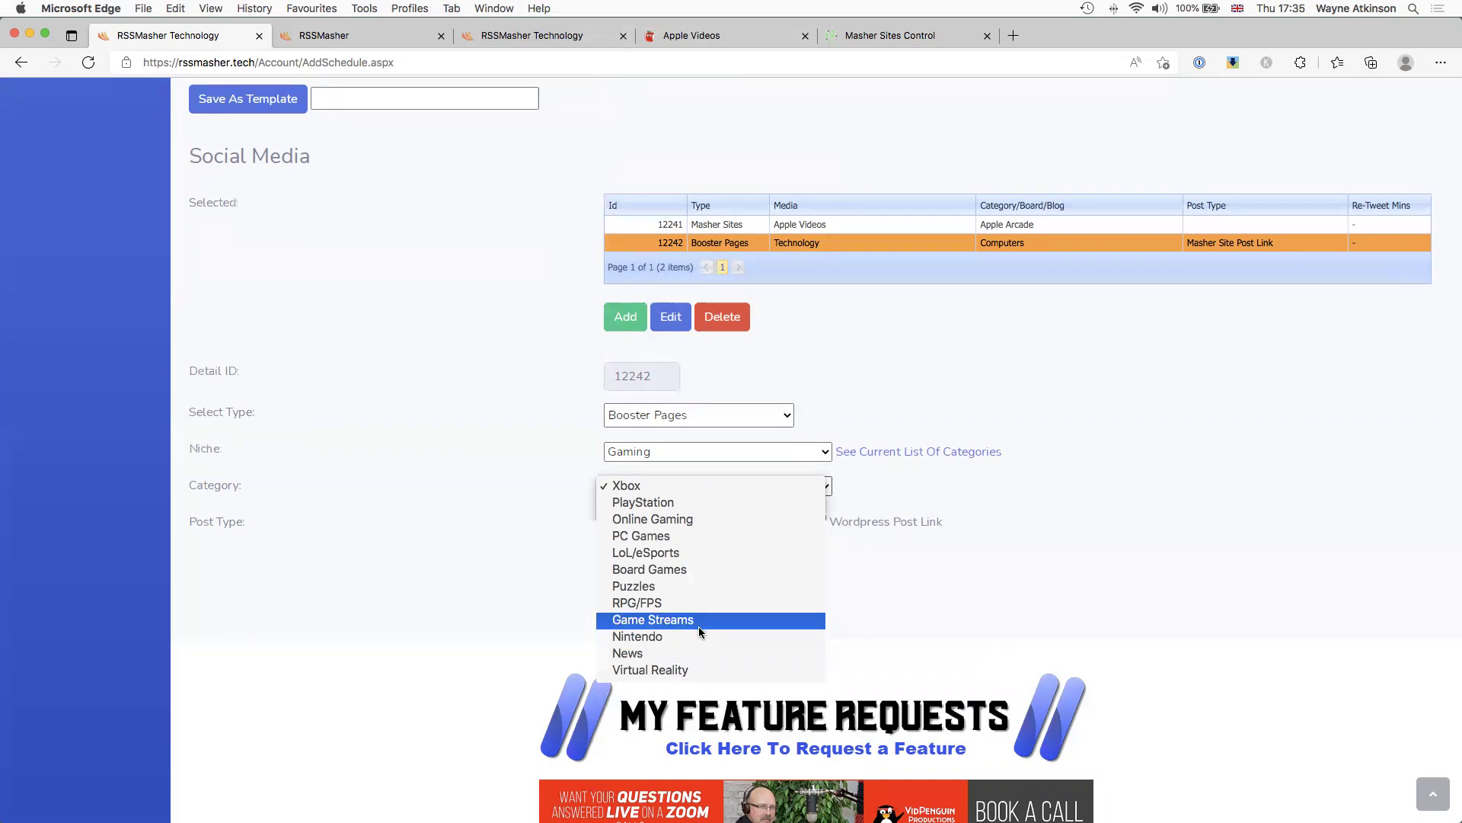
pyautogui.click(688, 652)
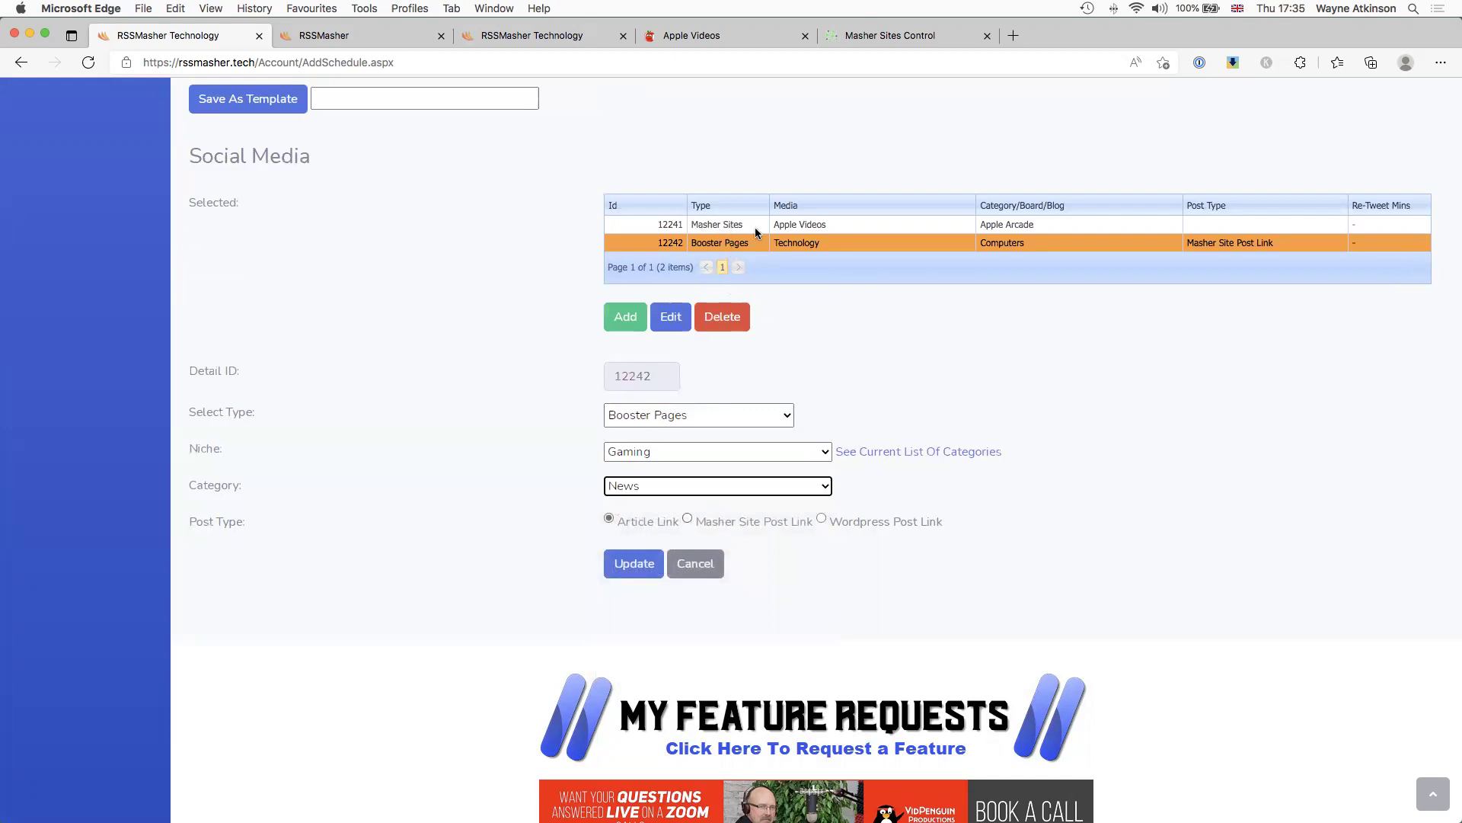
pyautogui.click(688, 519)
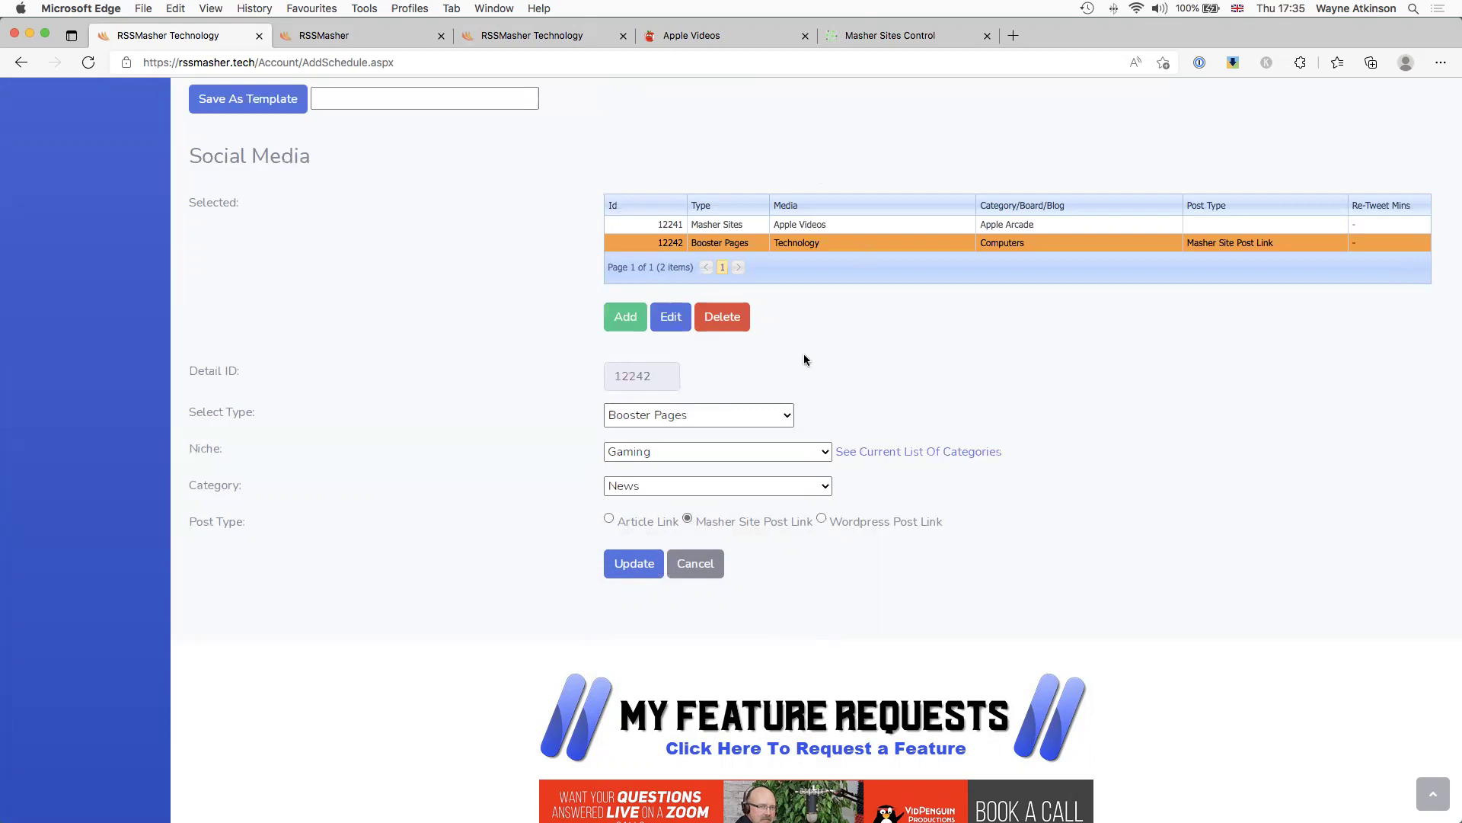
pyautogui.click(624, 565)
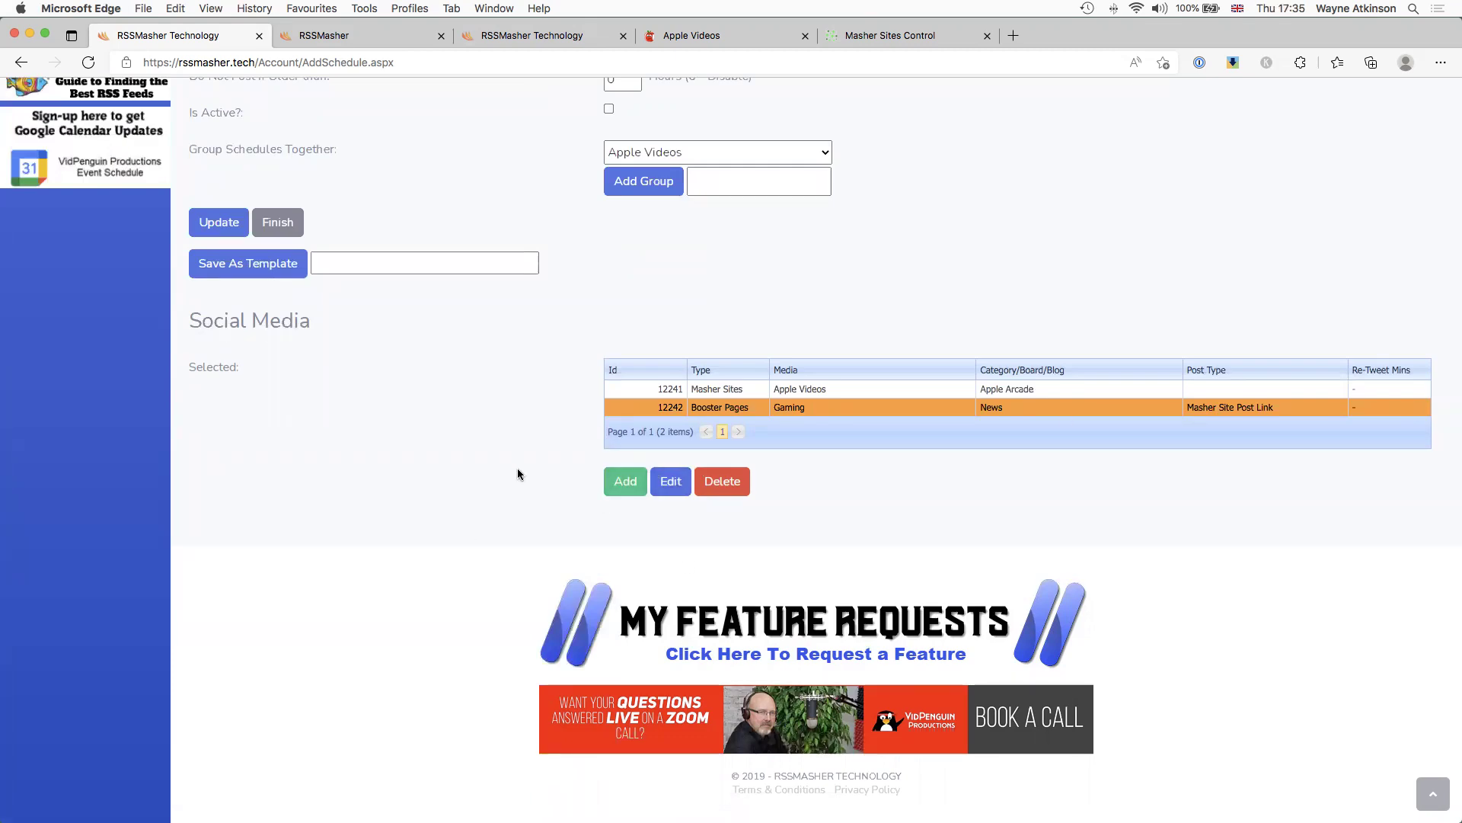
# Step: Mark the Apple Arcade Schedule as active, save it, and return to Manage Schedules
pyautogui.scroll(3, 514, 463)
pyautogui.click(609, 257)
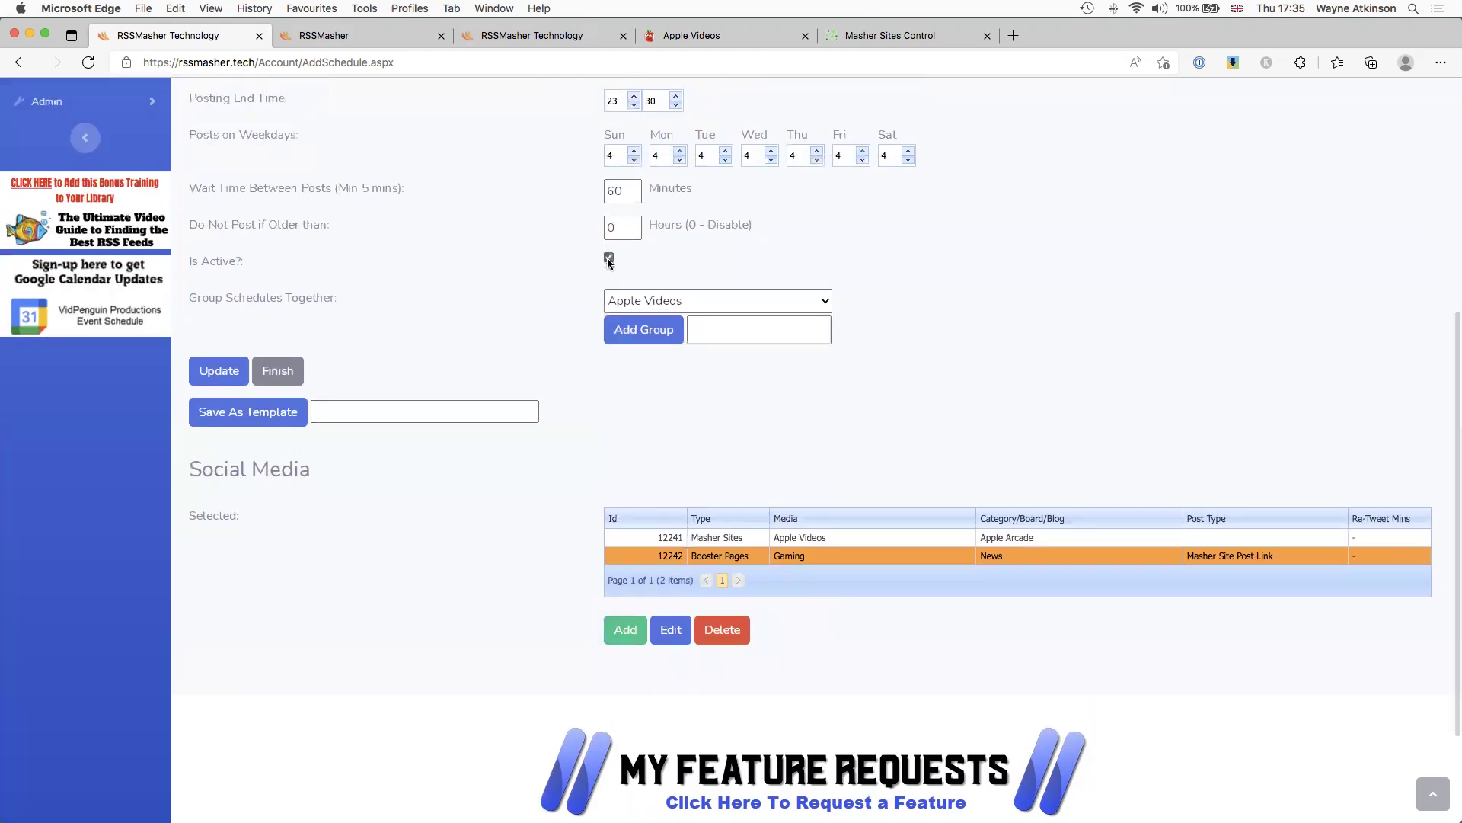
pyautogui.click(205, 372)
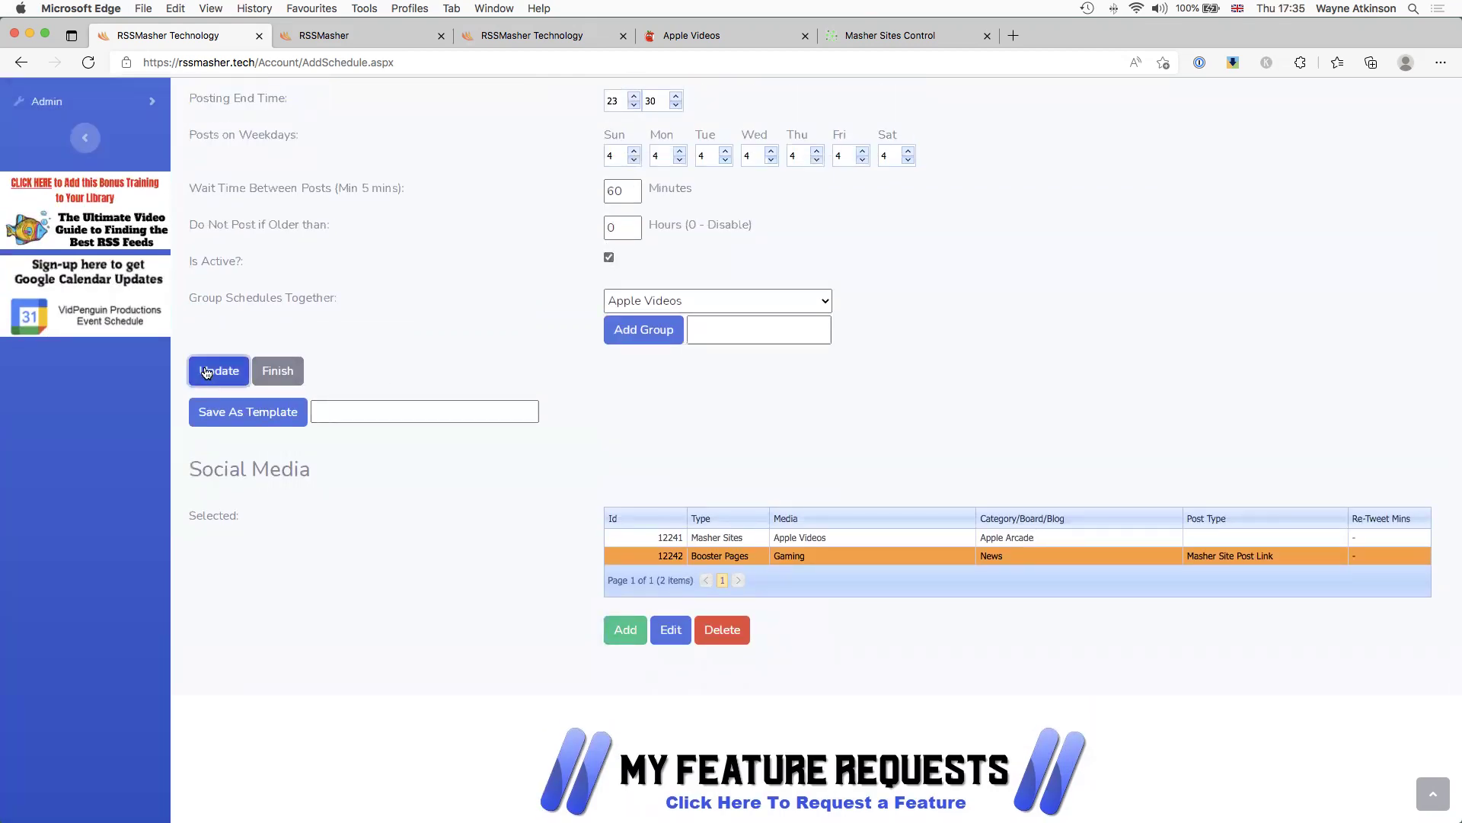
pyautogui.click(278, 371)
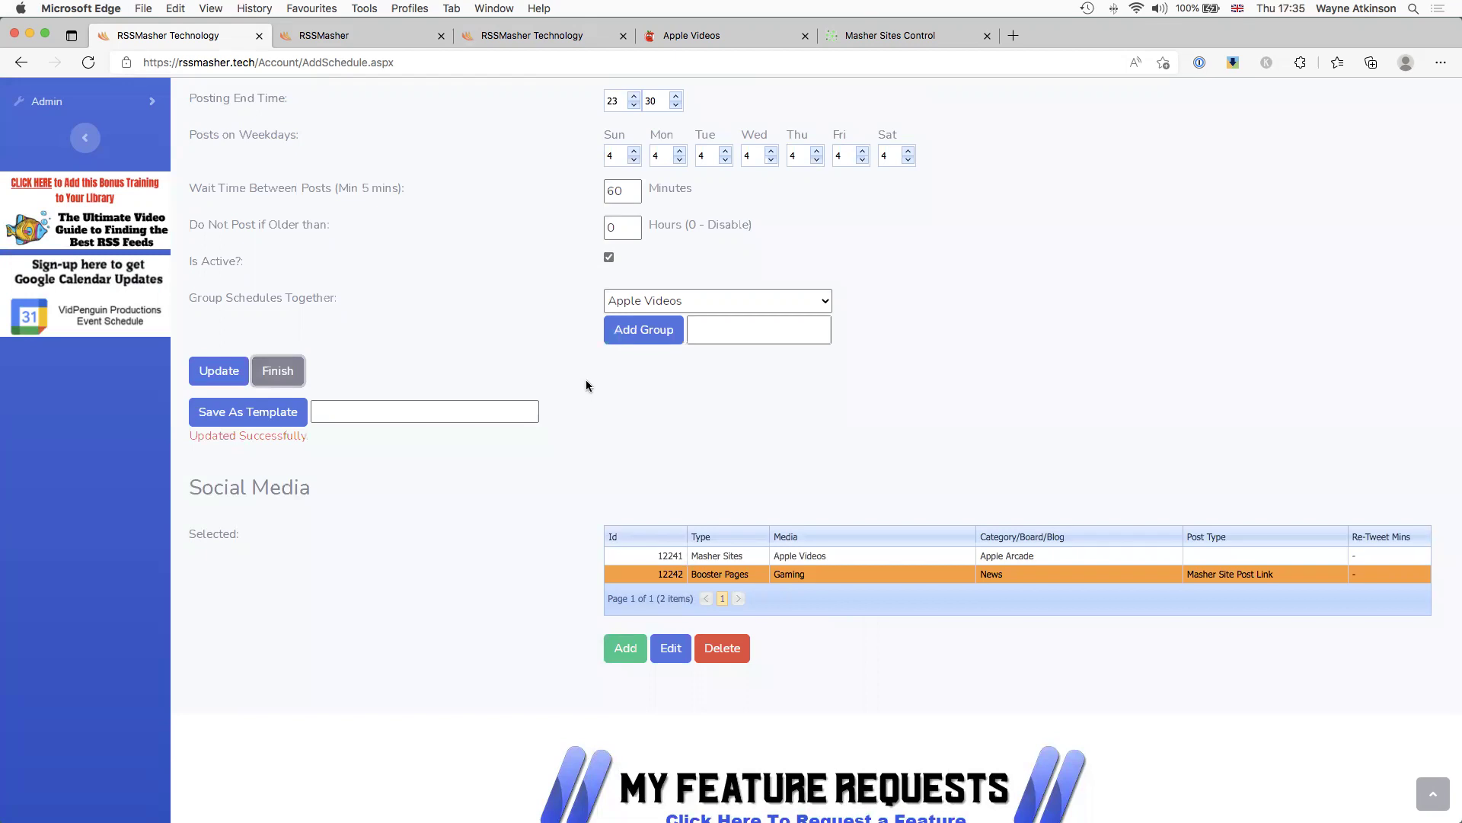
pyautogui.scroll(4, 520, 393)
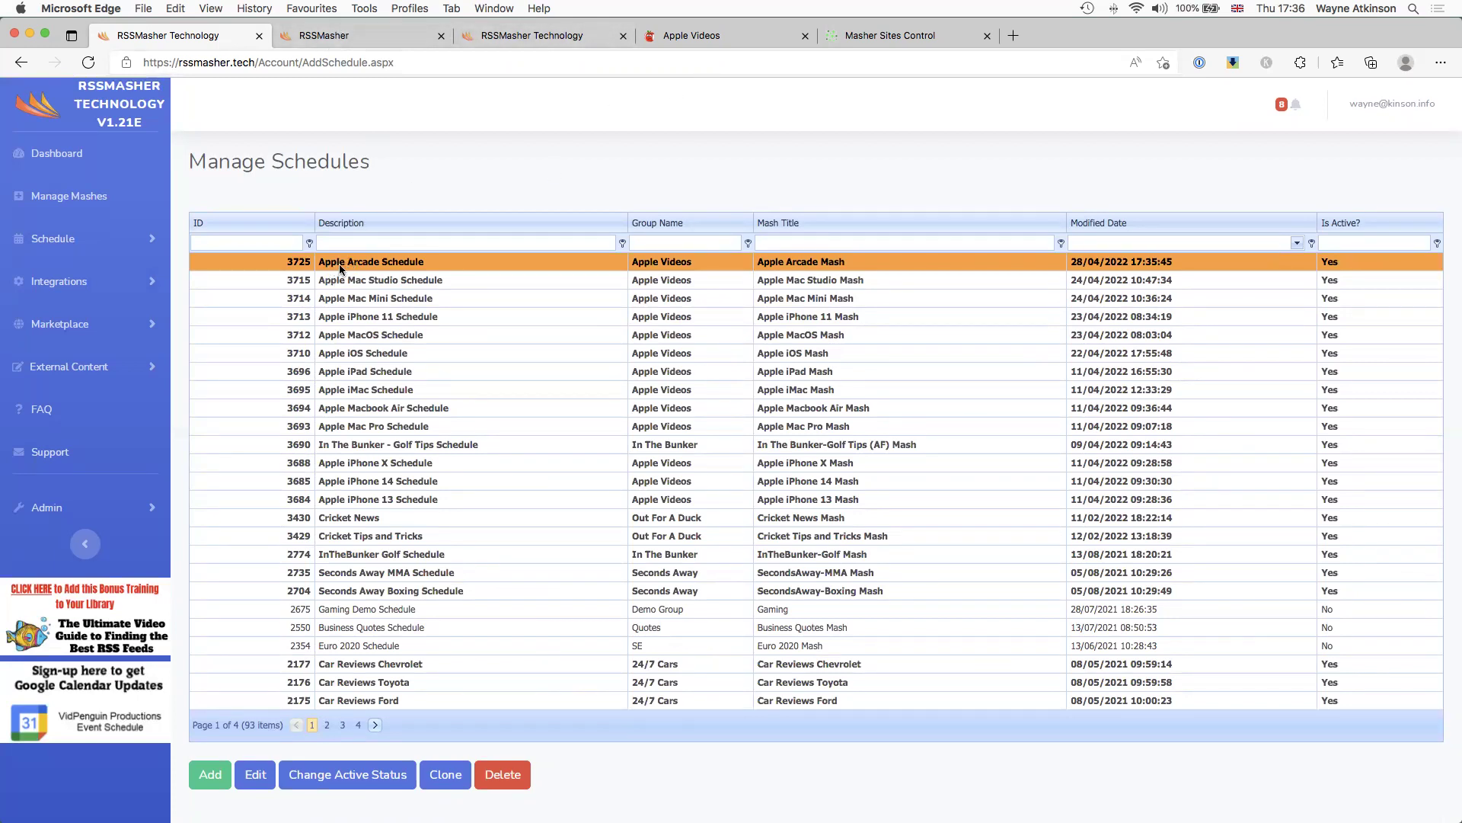
pyautogui.click(92, 196)
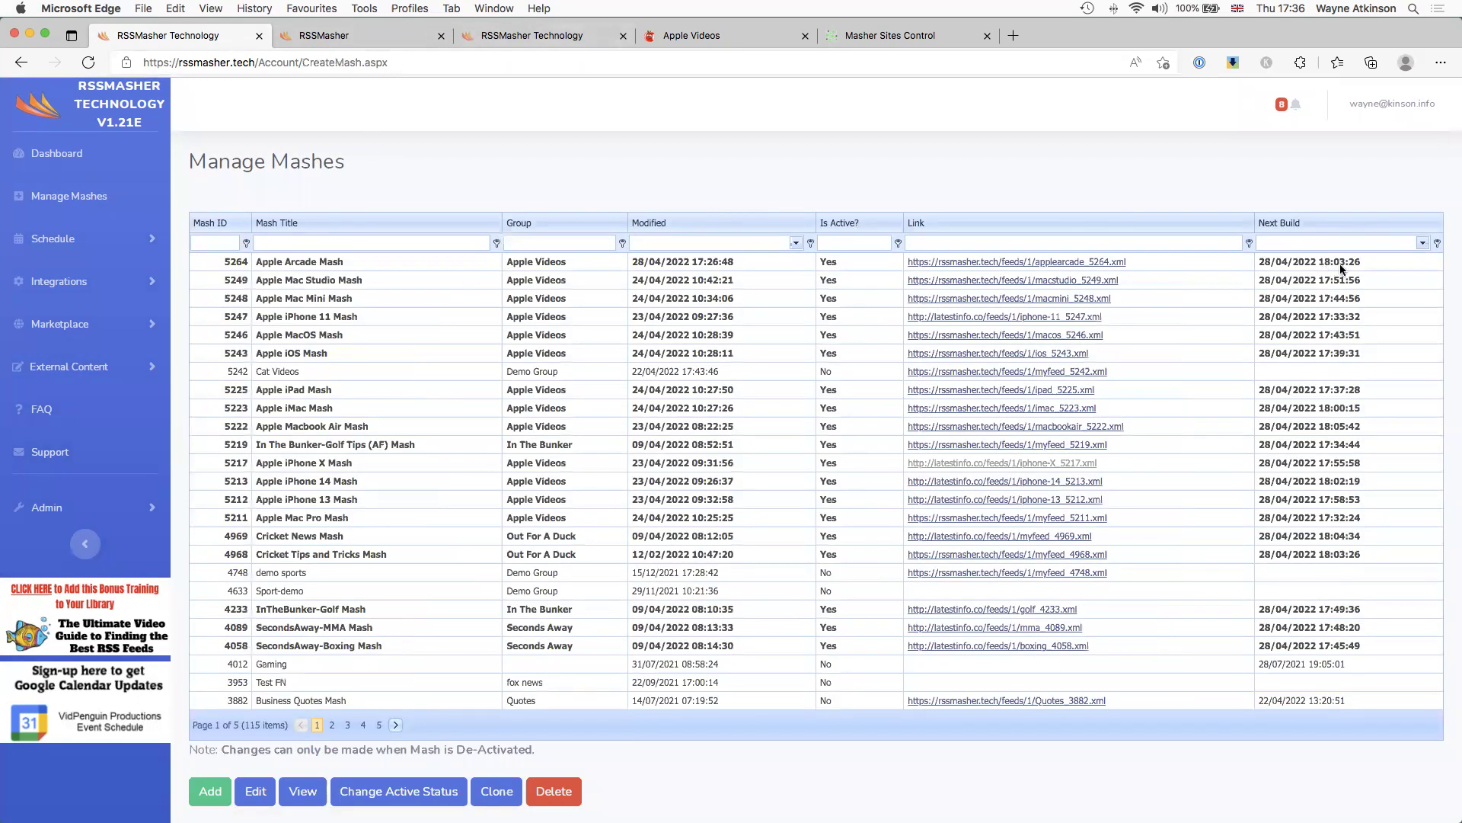
# Step: Select the Apple Arcade Mash, then open the Collected Data page under Schedule
pyautogui.click(1328, 260)
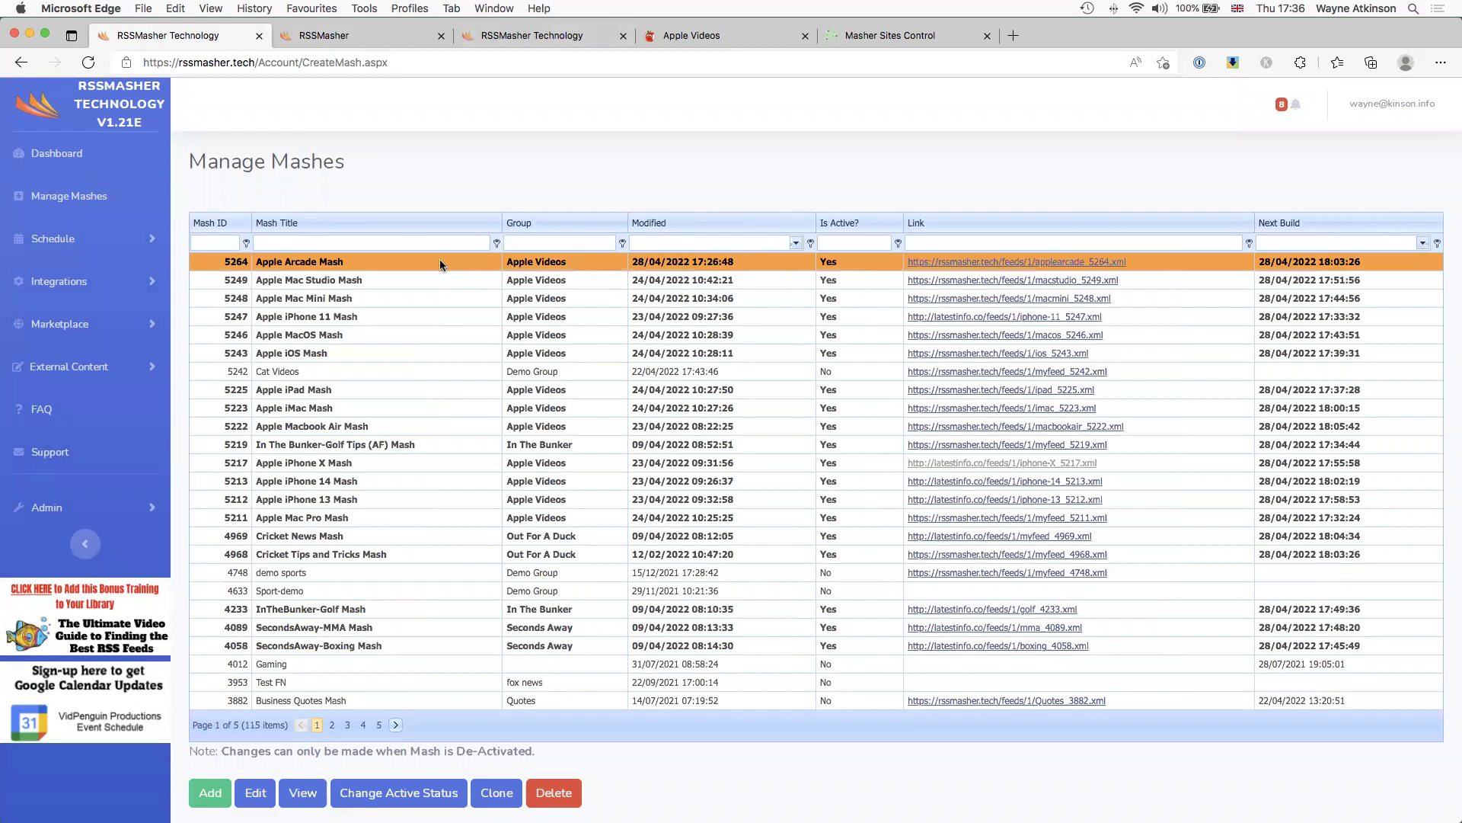
pyautogui.click(29, 239)
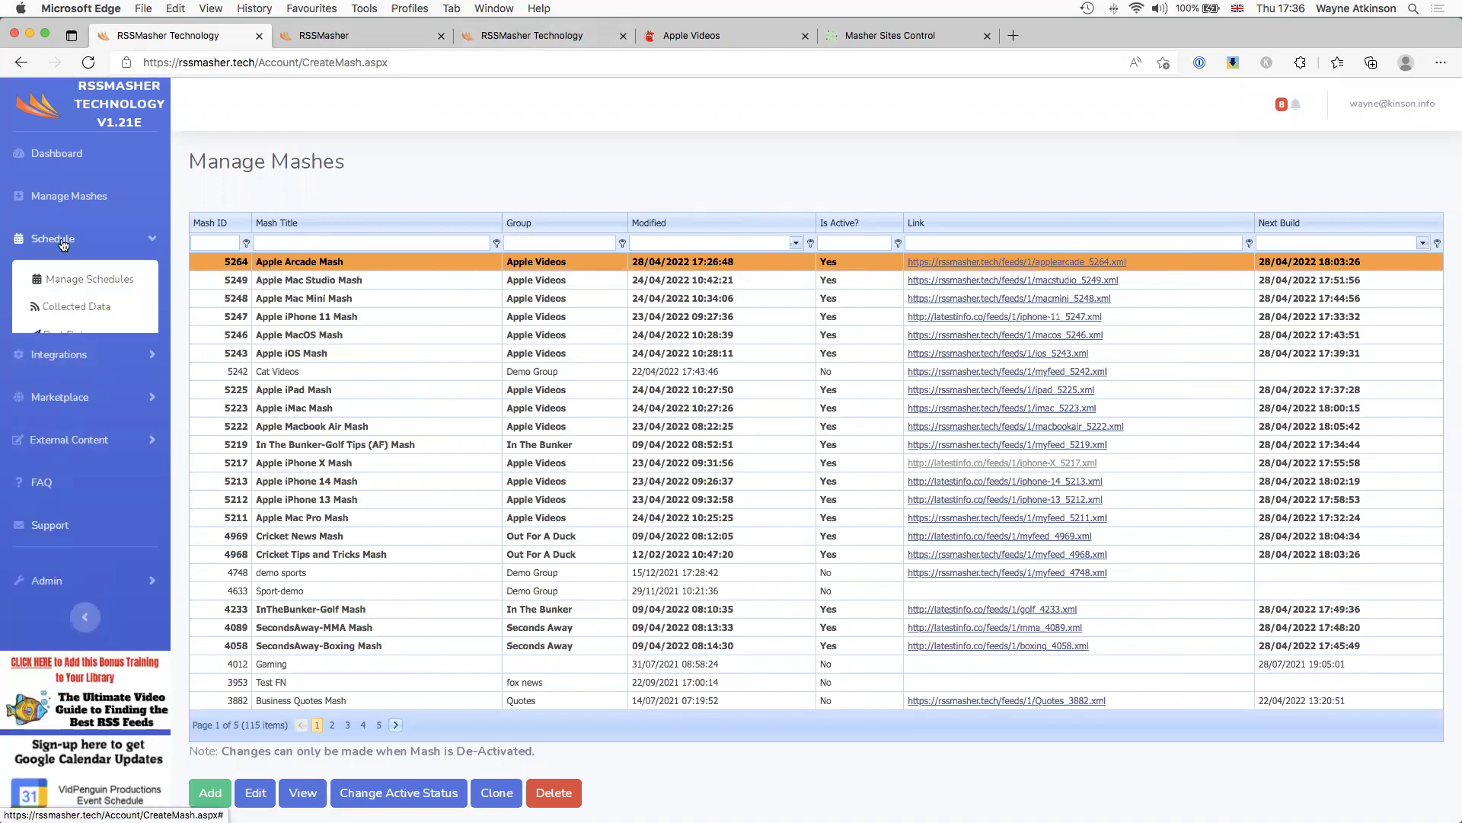
pyautogui.click(75, 308)
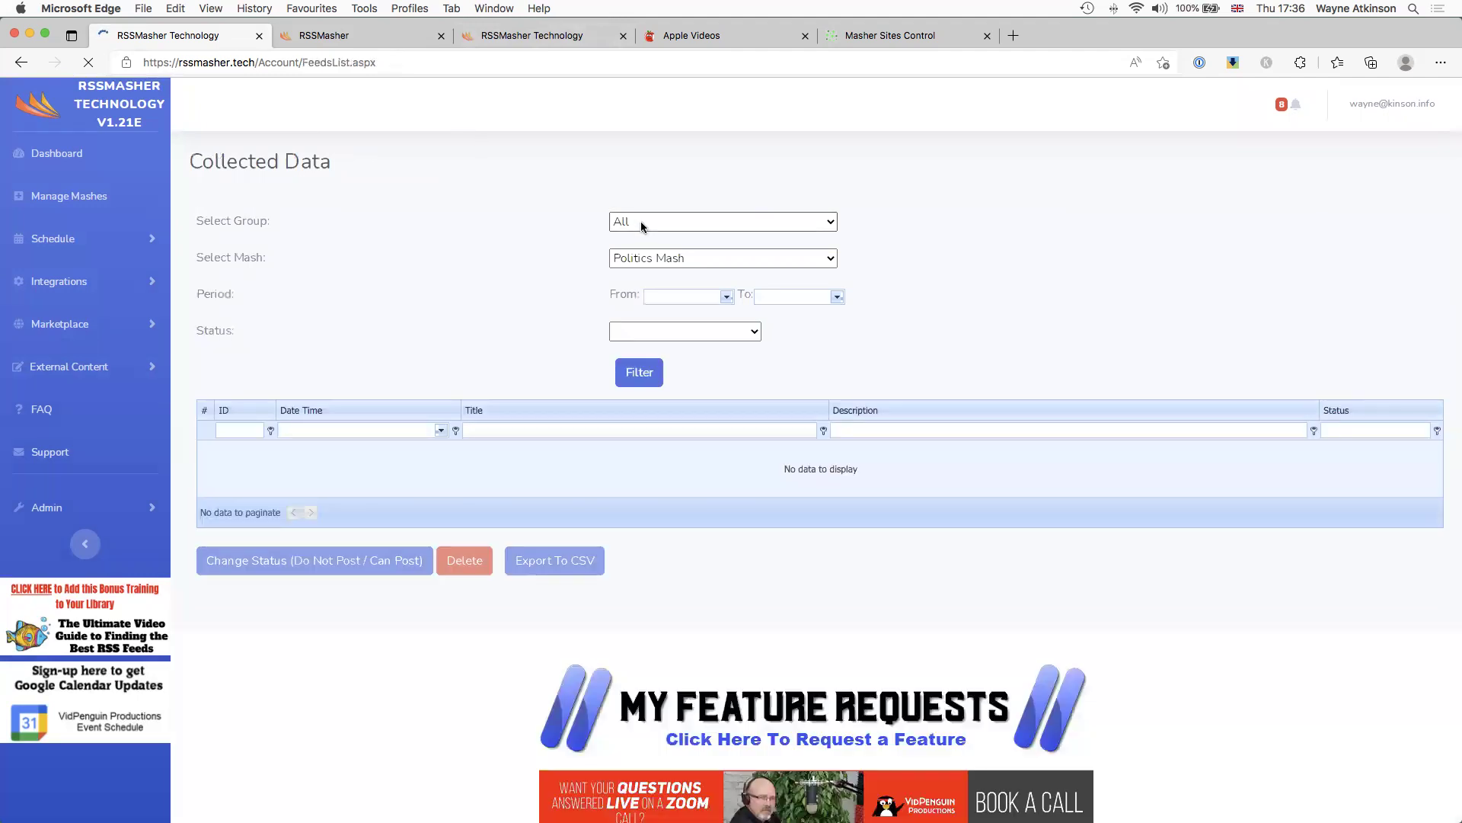
# Step: Filter collected data to the Apple Videos group and Apple Arcade Mash, showing 10 new items
pyautogui.click(641, 221)
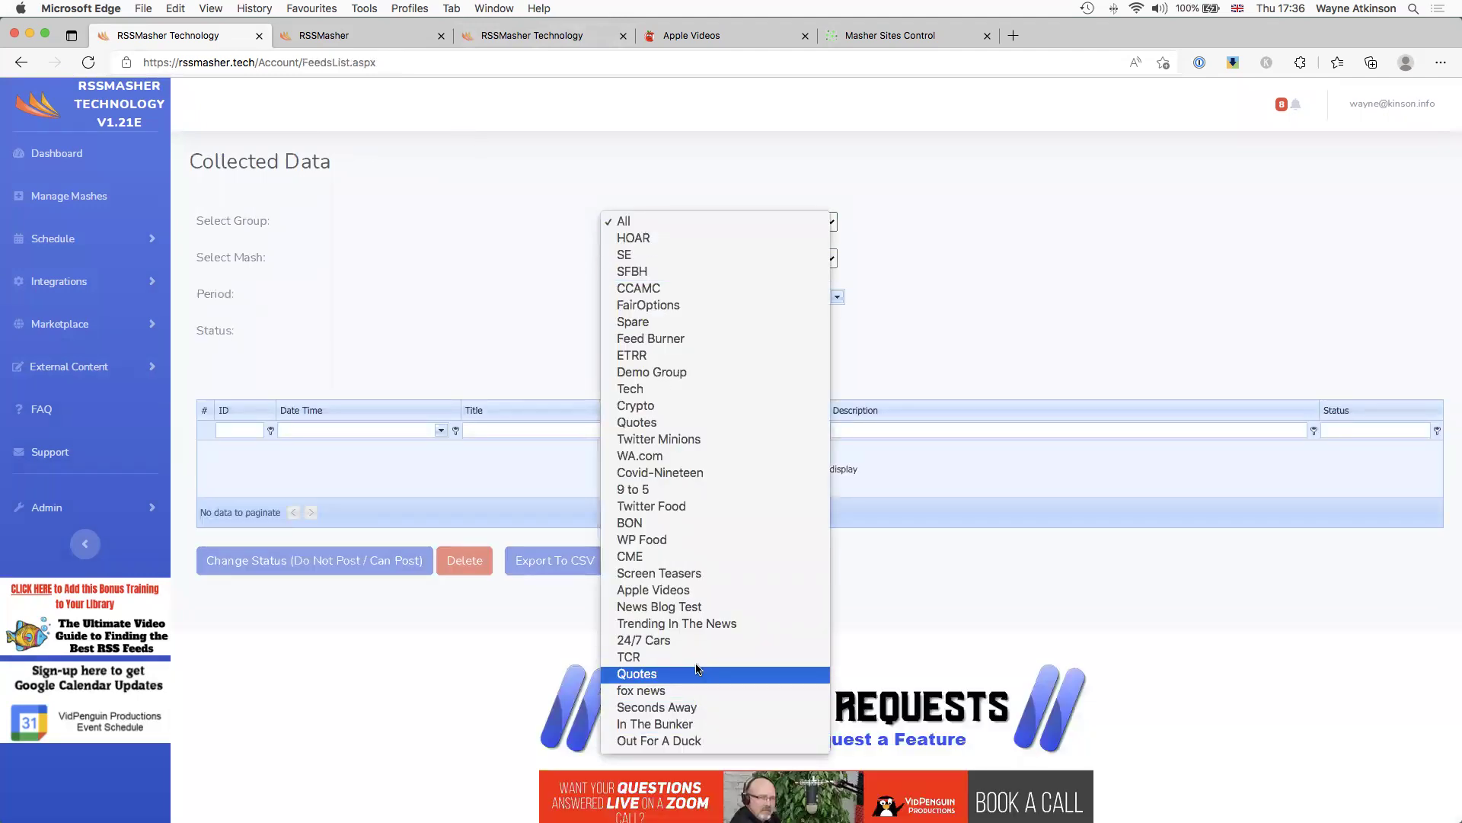
pyautogui.click(670, 589)
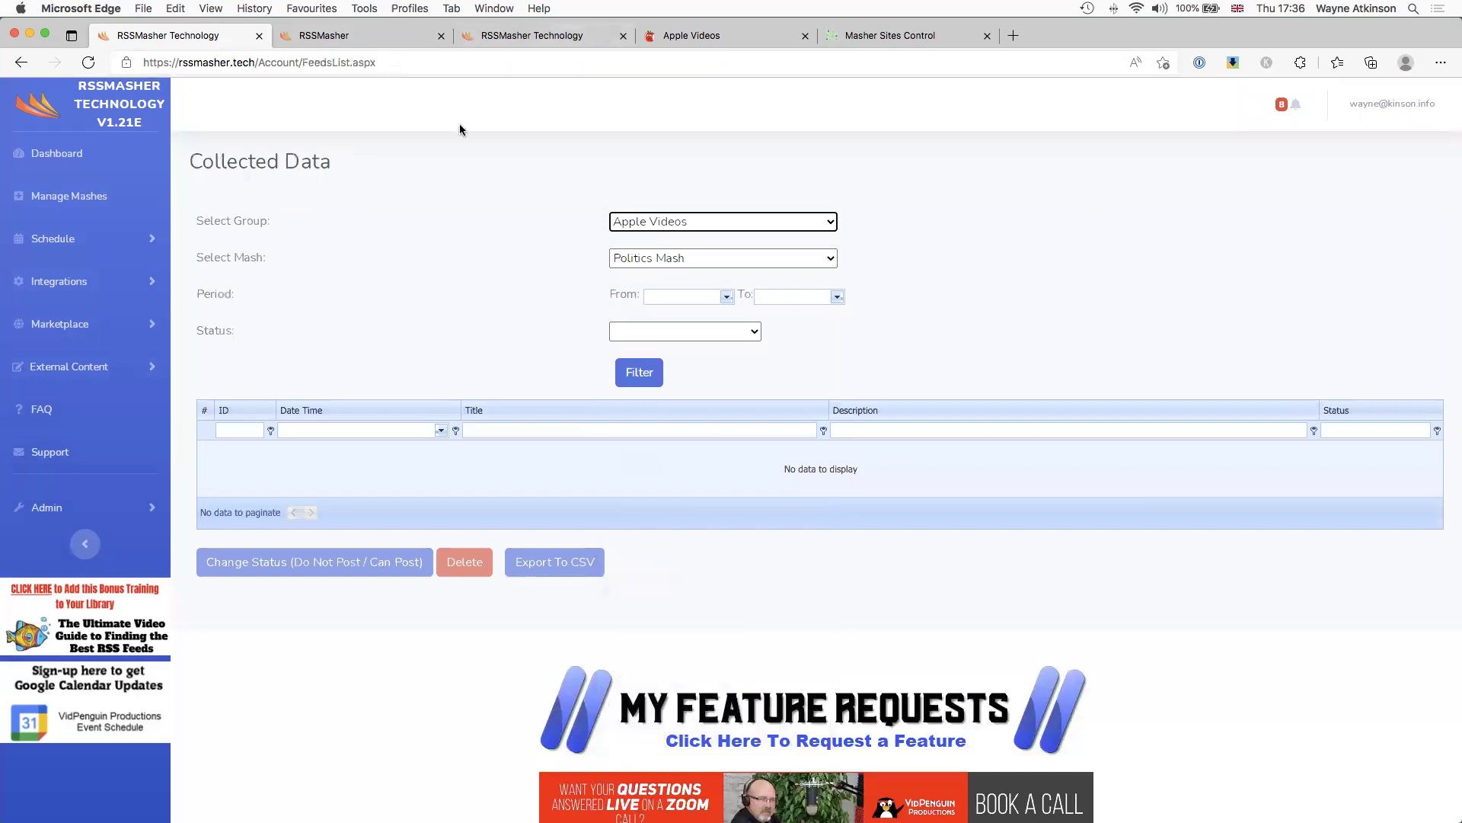
pyautogui.click(746, 259)
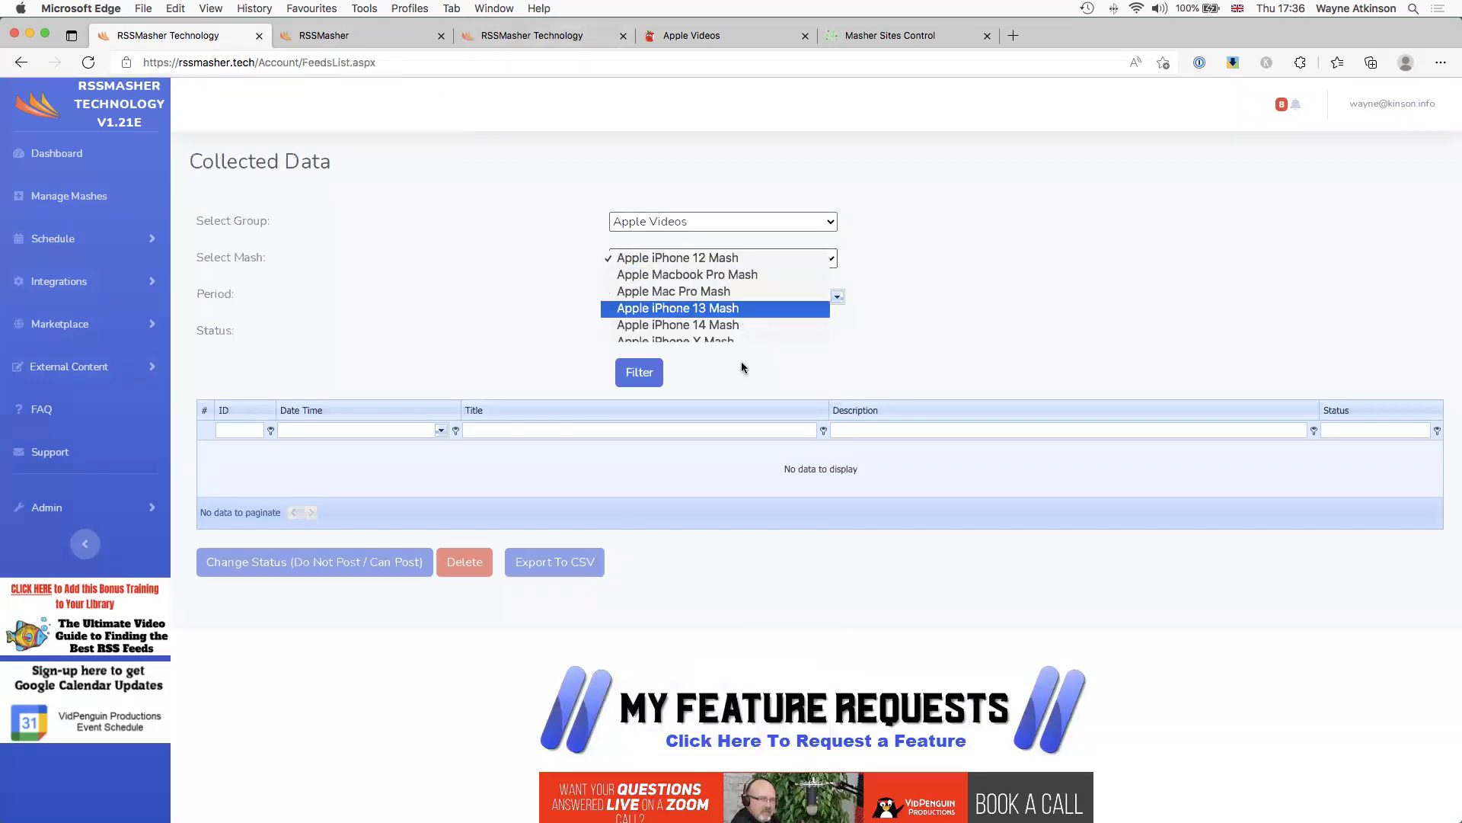
pyautogui.click(727, 493)
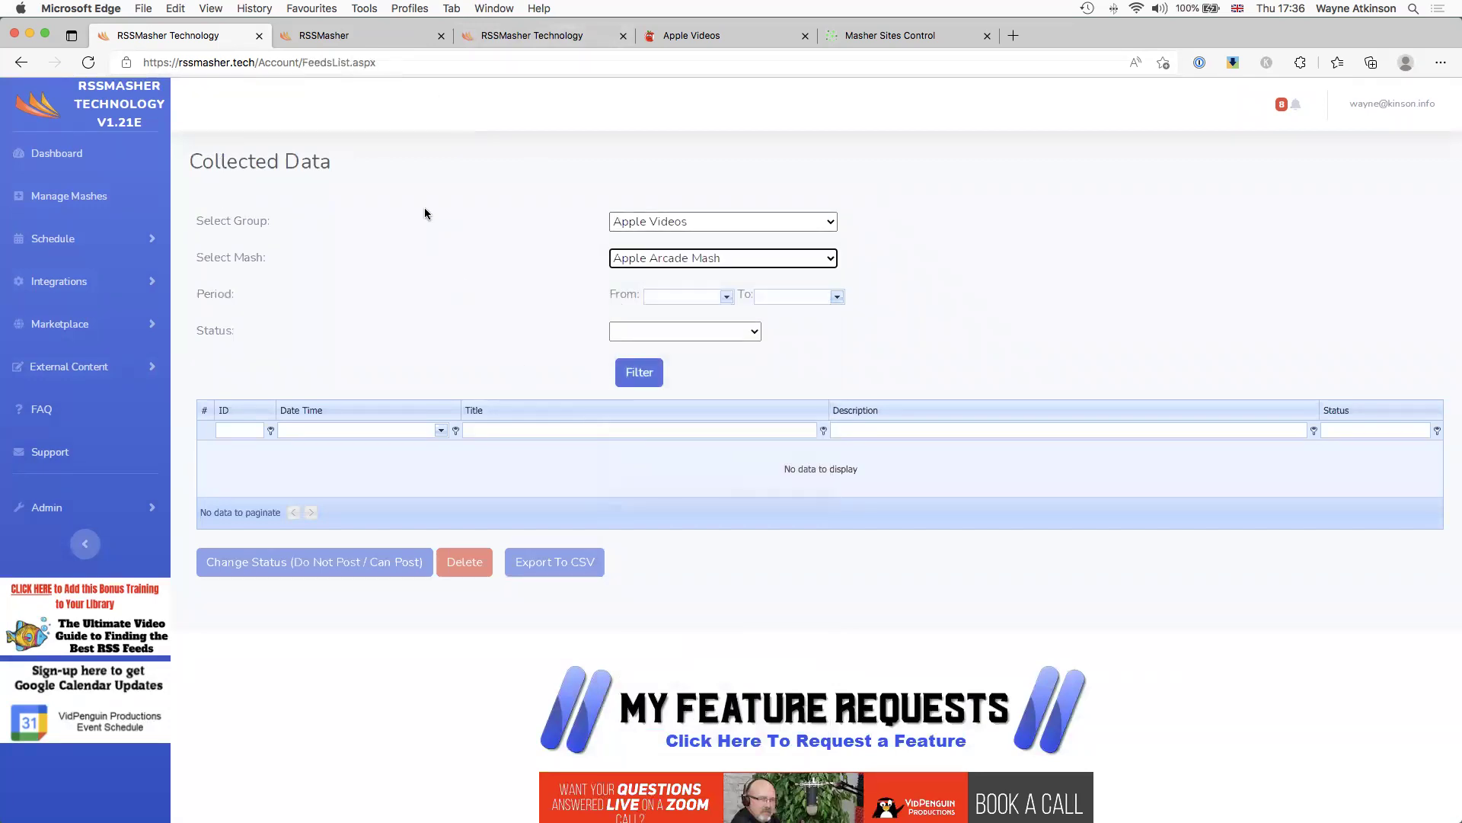
pyautogui.click(645, 380)
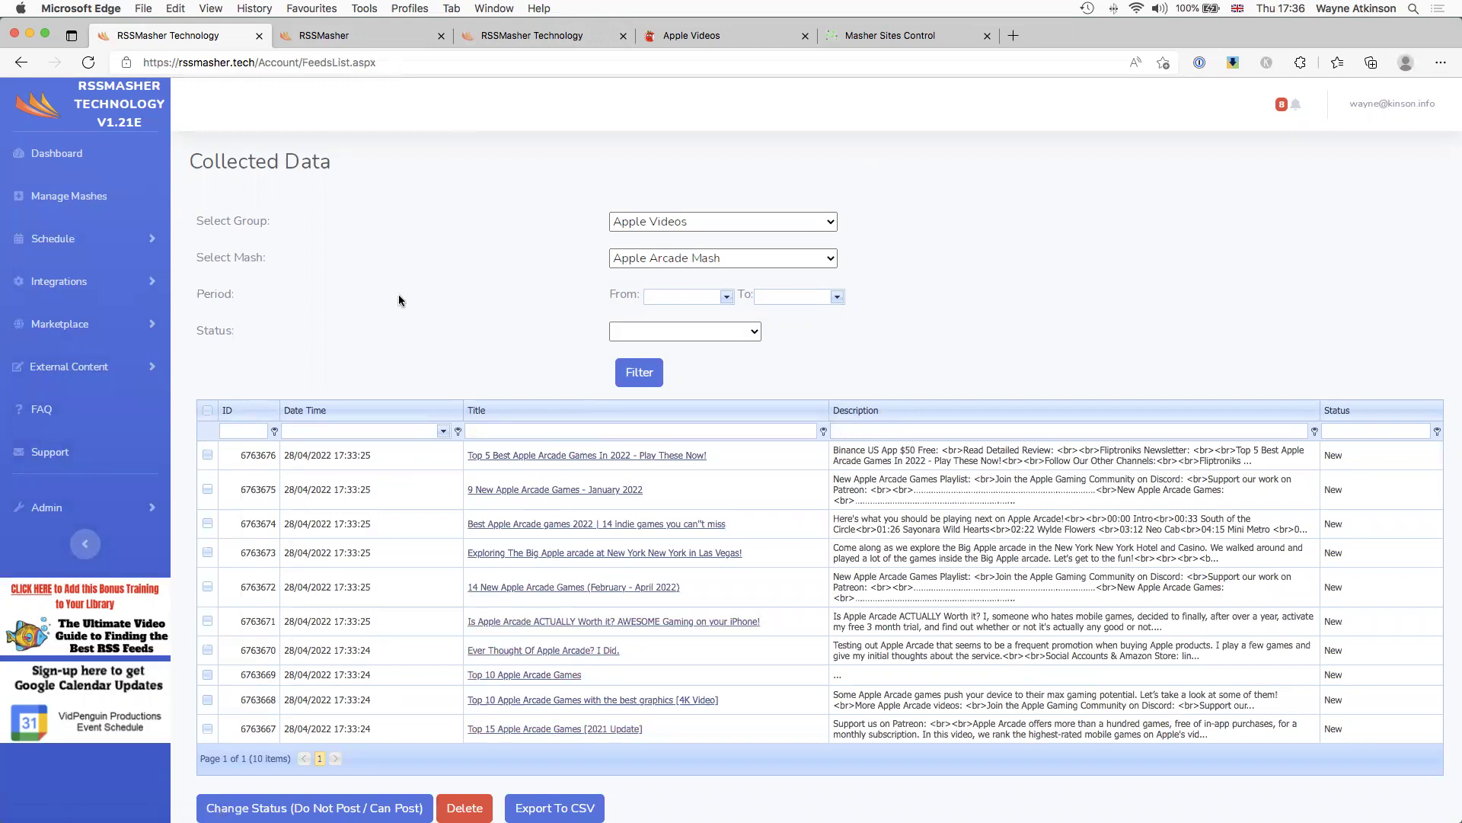
# Step: Review the collected Apple Arcade items, then open the Post Data page under Schedule
pyautogui.scroll(-2, 417, 312)
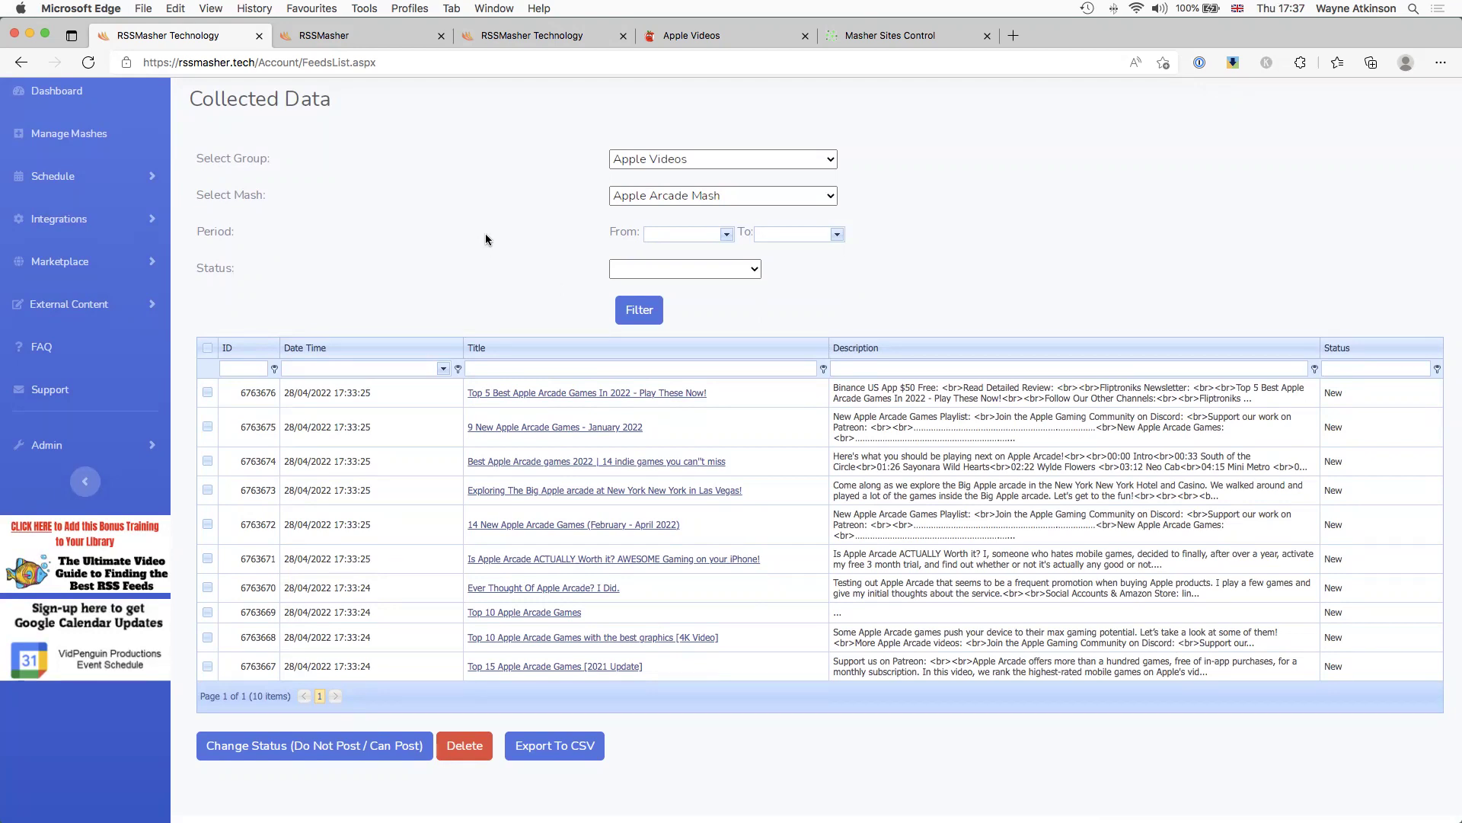
pyautogui.scroll(2, 490, 239)
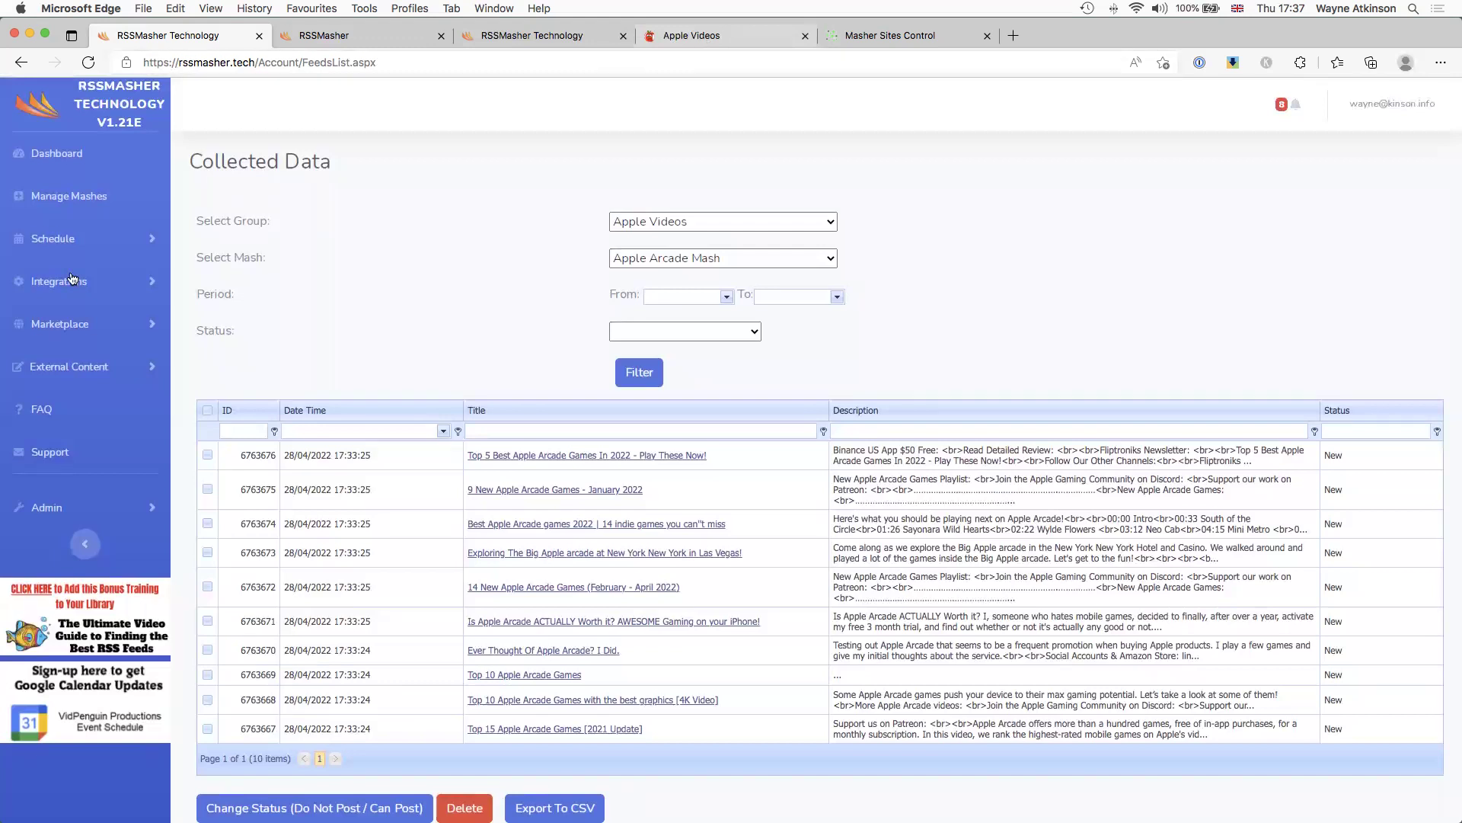
pyautogui.click(73, 241)
pyautogui.click(67, 335)
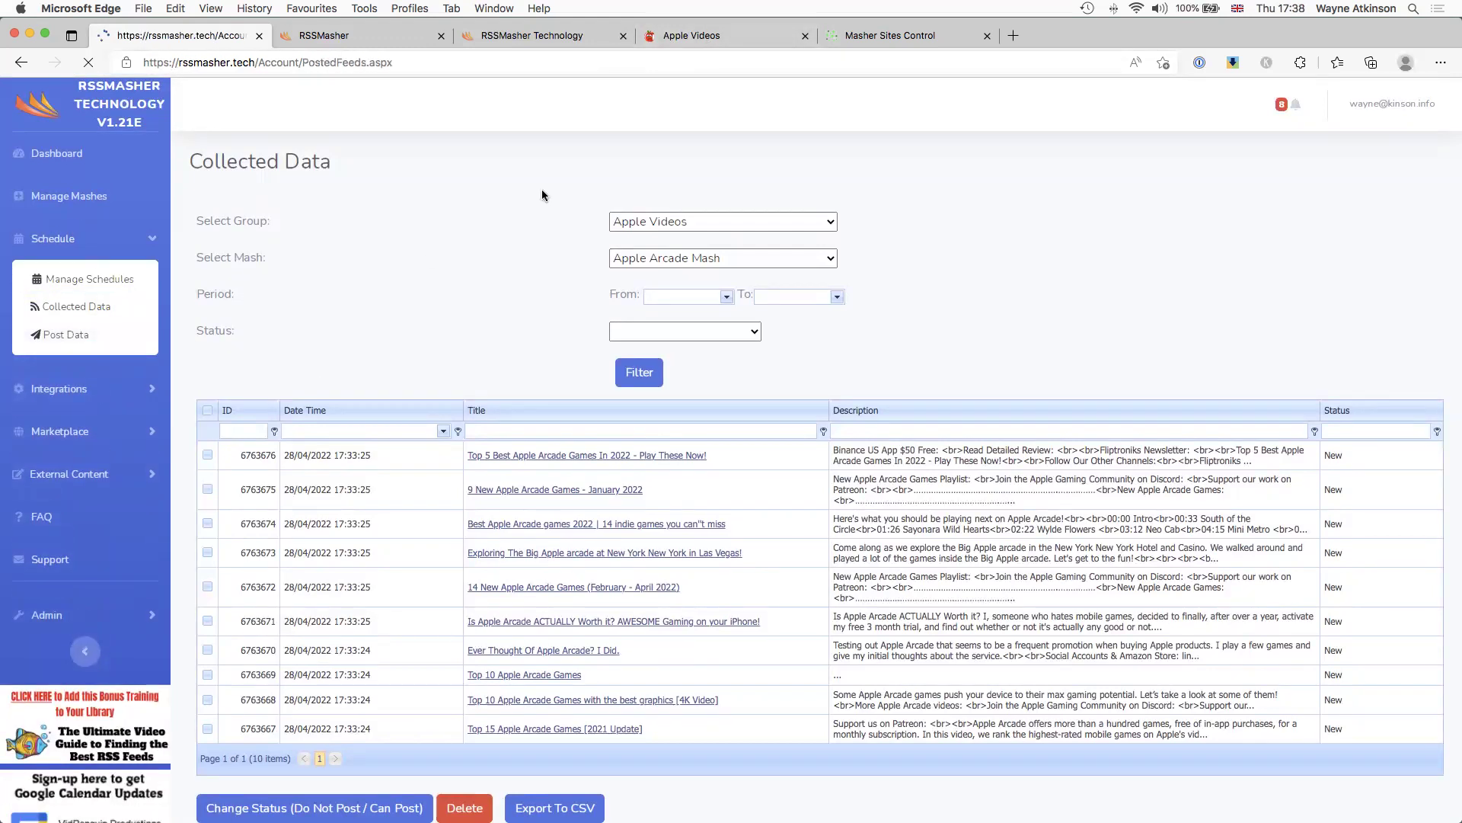
# Step: Filter Post Data to the Apple Videos group and the Apple Arcade Schedule
pyautogui.click(687, 242)
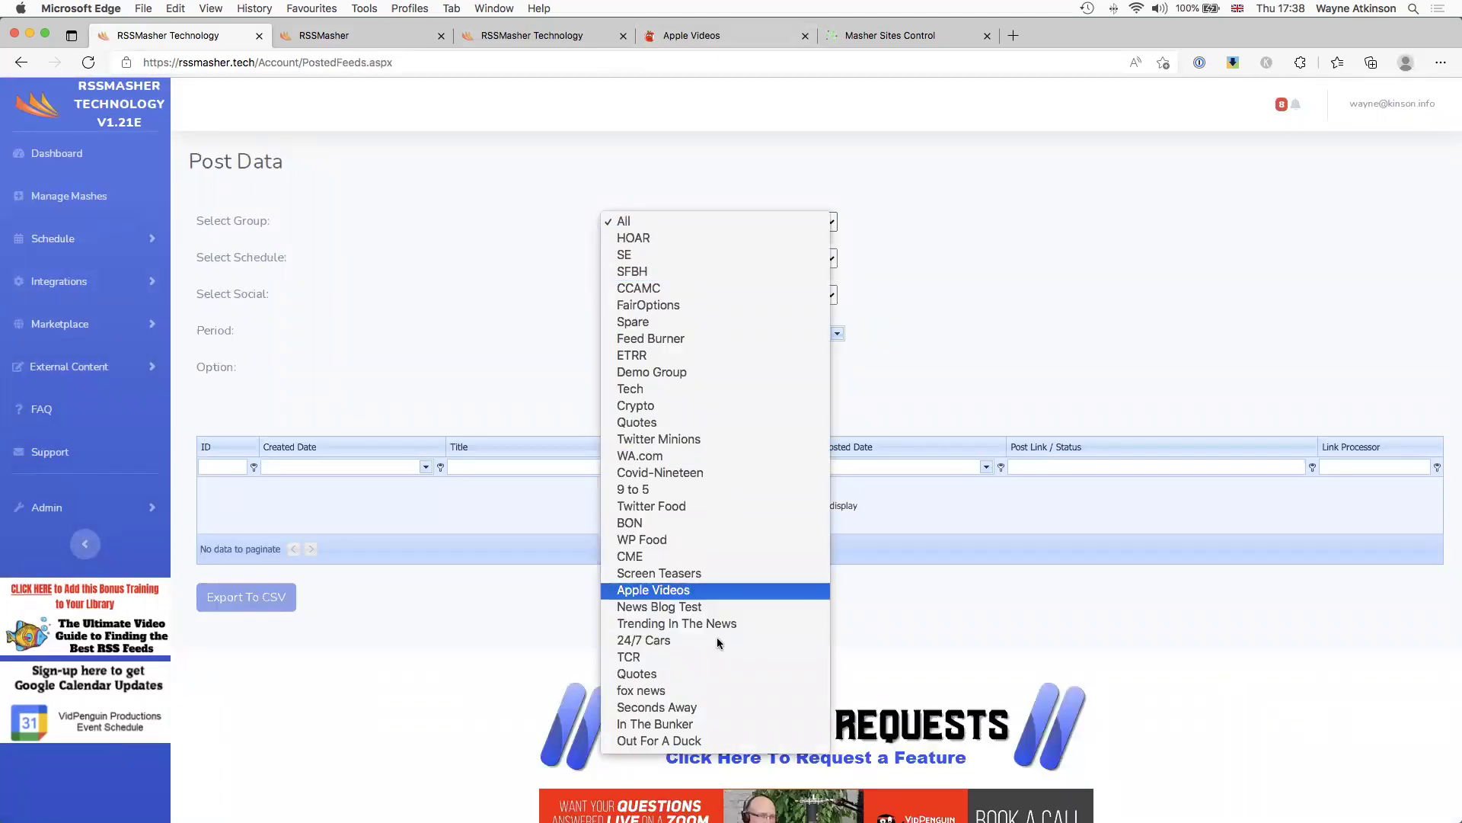
pyautogui.click(723, 591)
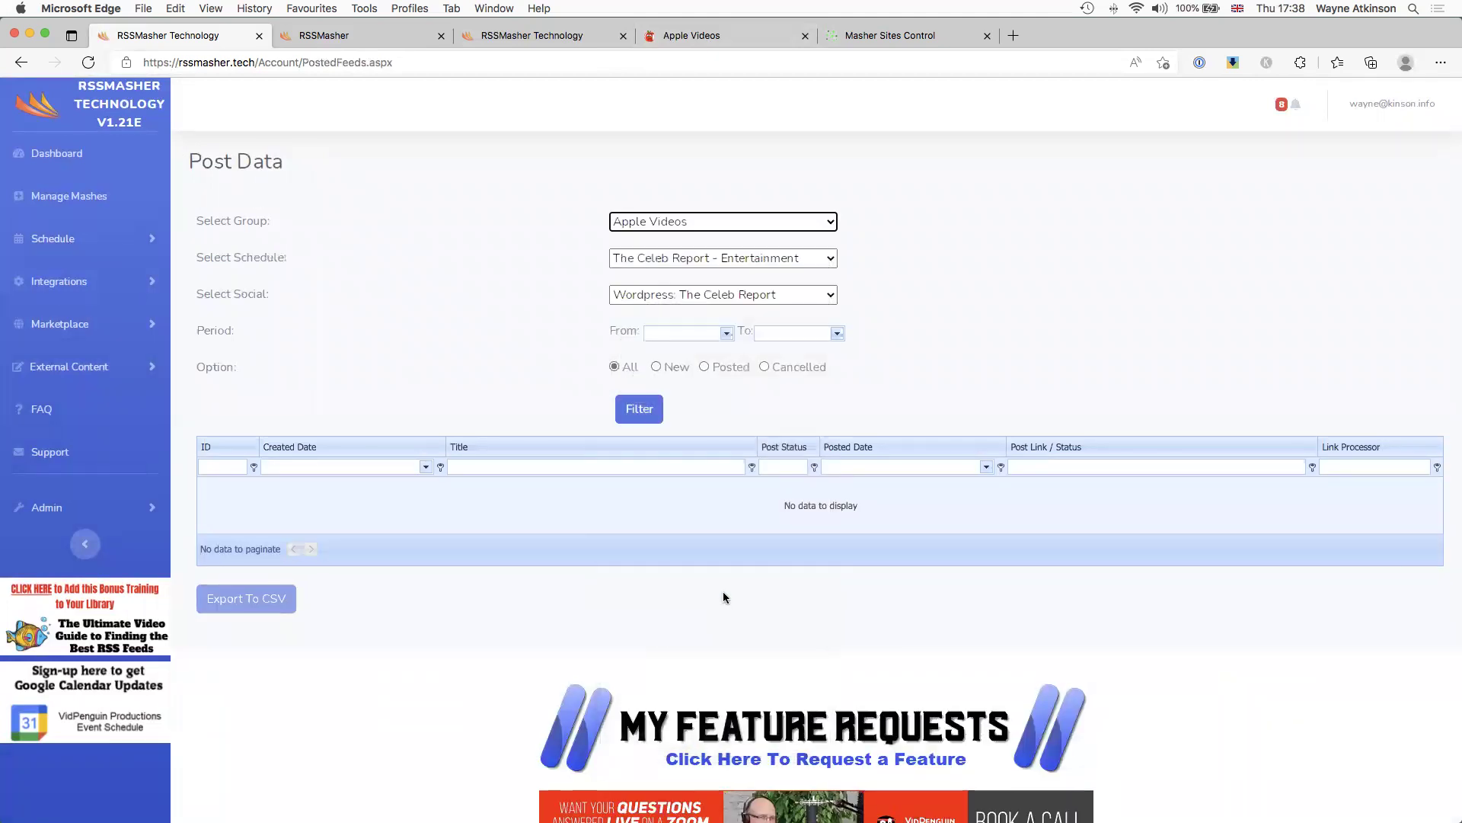
pyautogui.click(729, 257)
pyautogui.click(754, 492)
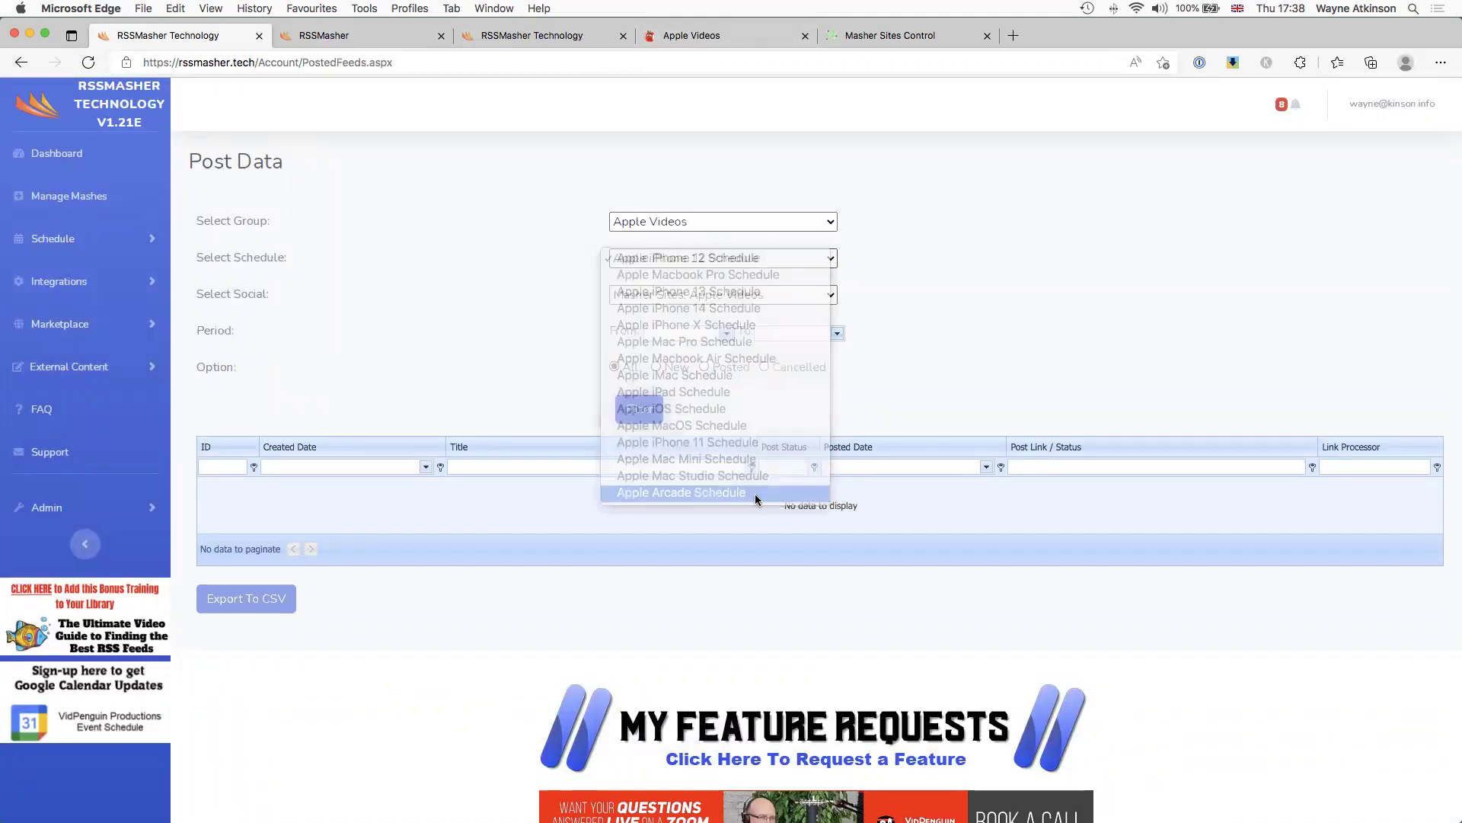
pyautogui.click(640, 409)
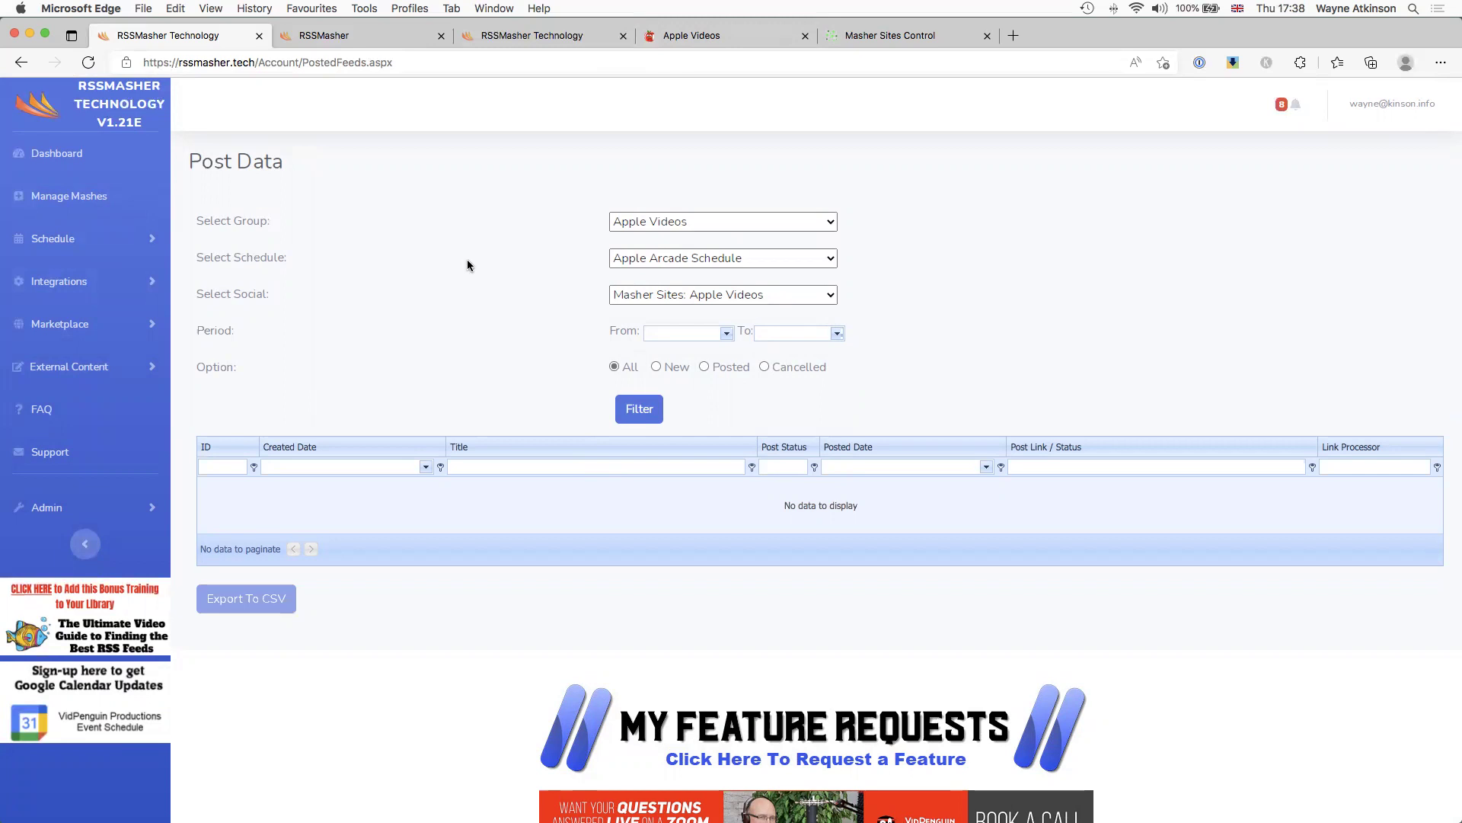
# Step: On the Apple Videos site, open the MacBook Pro category from the MACINTOSH menu
pyautogui.click(718, 38)
pyautogui.moveTo(611, 156)
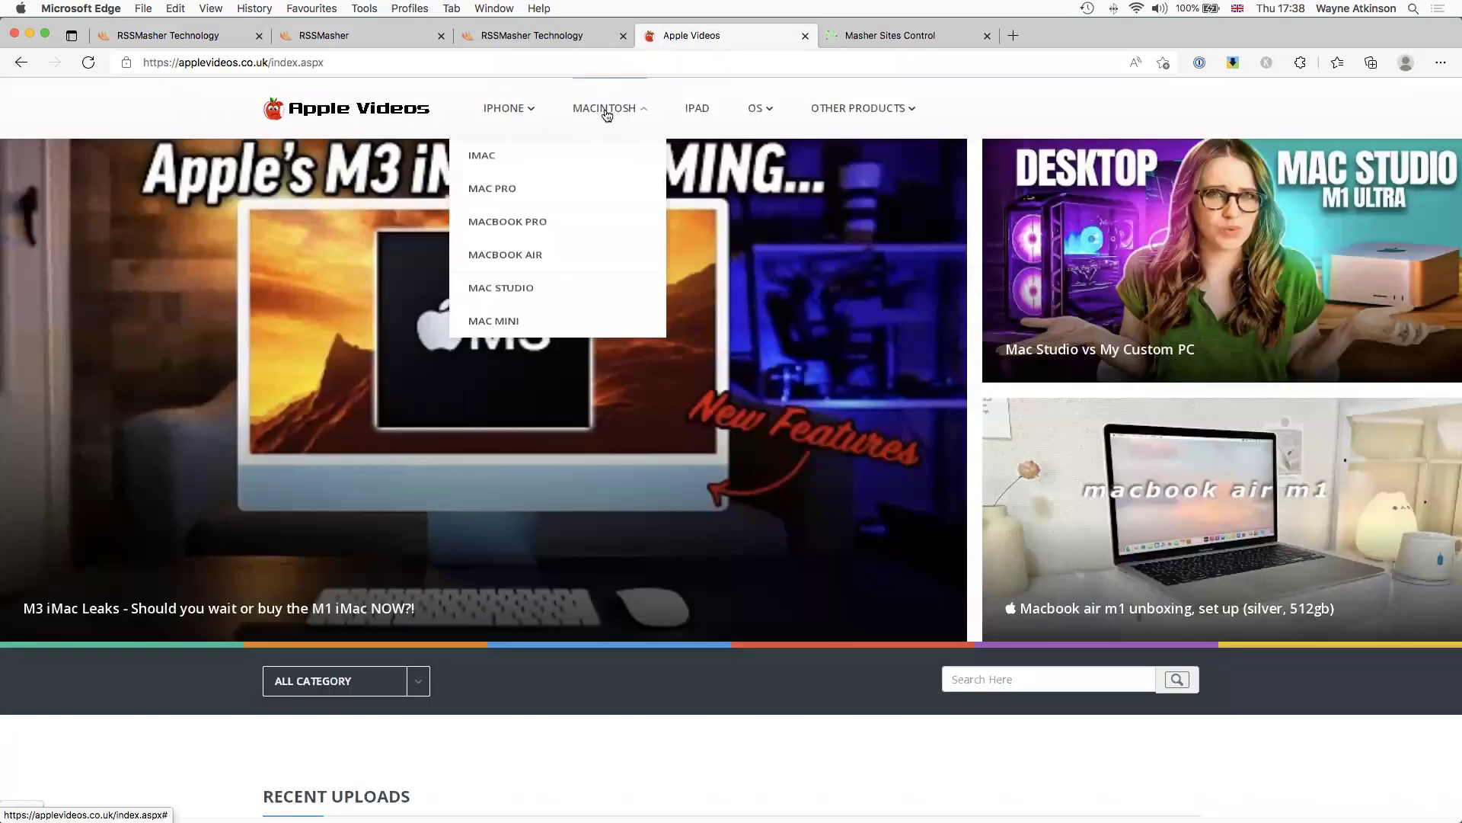
pyautogui.click(500, 240)
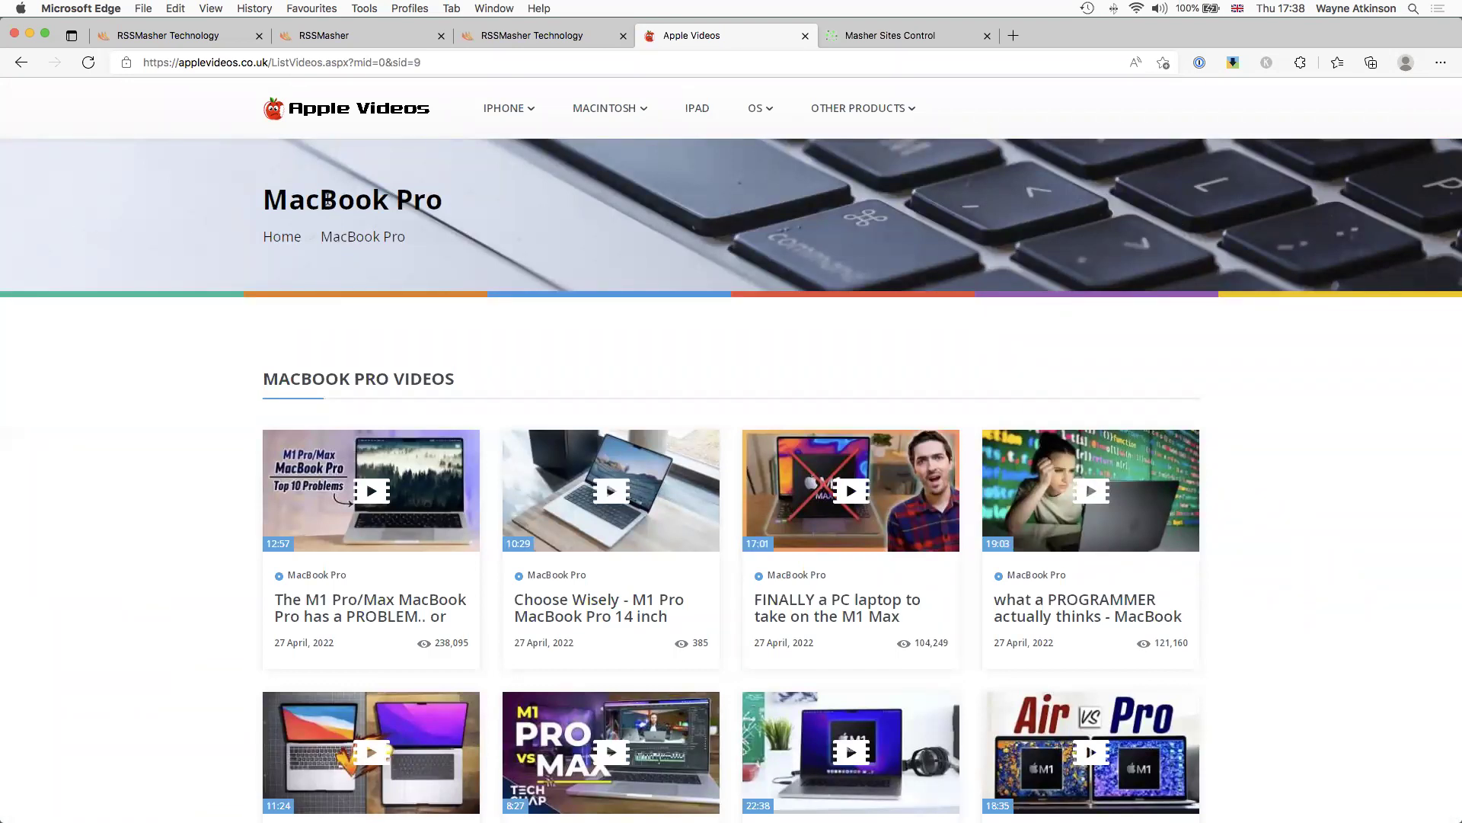
# Step: Scroll through the MacBook Pro video grid to find the M1 Max video
pyautogui.scroll(-3, 175, 537)
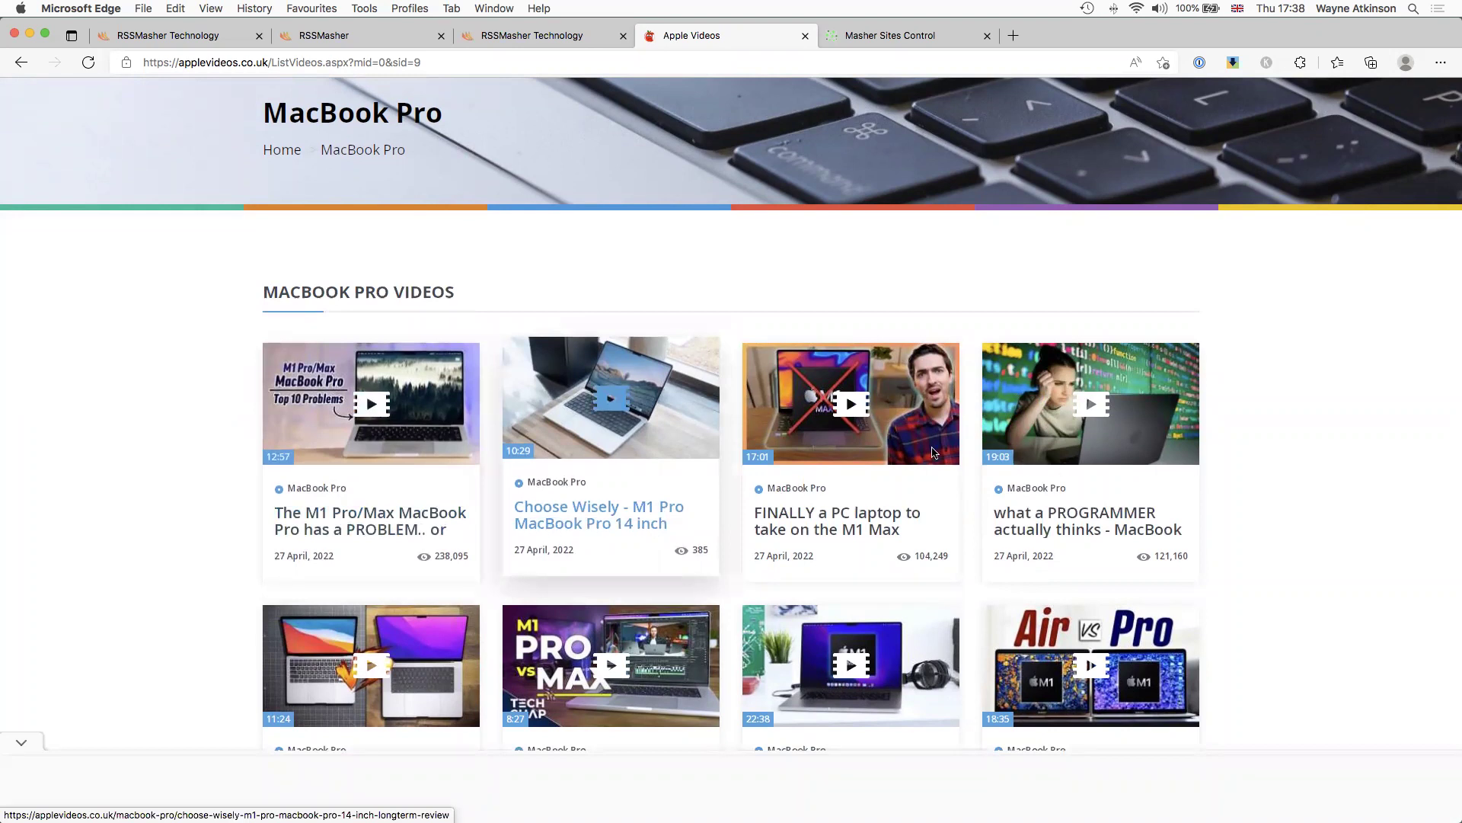
pyautogui.scroll(-2, 107, 526)
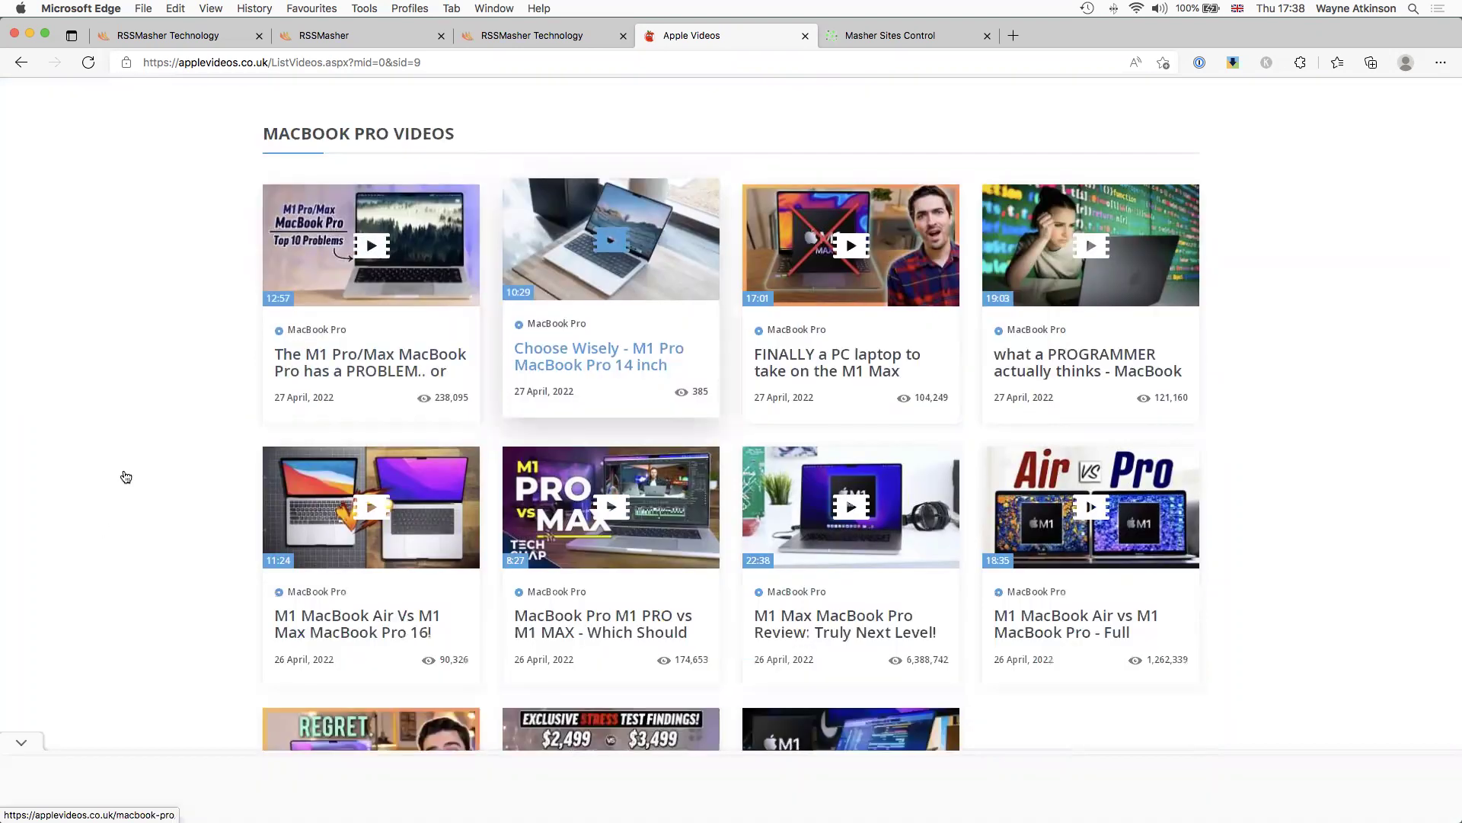
pyautogui.scroll(-2, 125, 477)
pyautogui.scroll(-1, 126, 475)
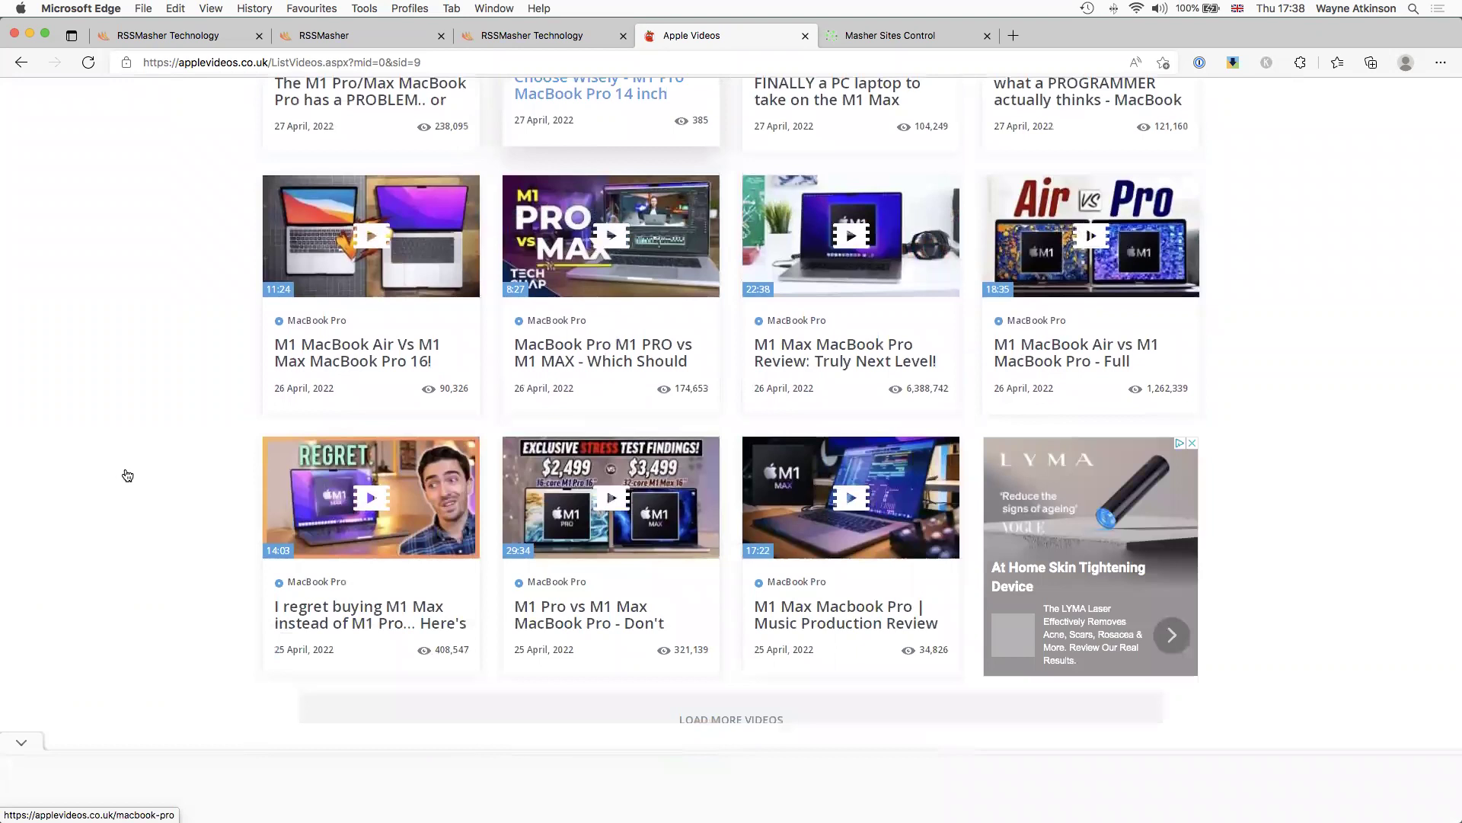
pyautogui.scroll(-5, 446, 376)
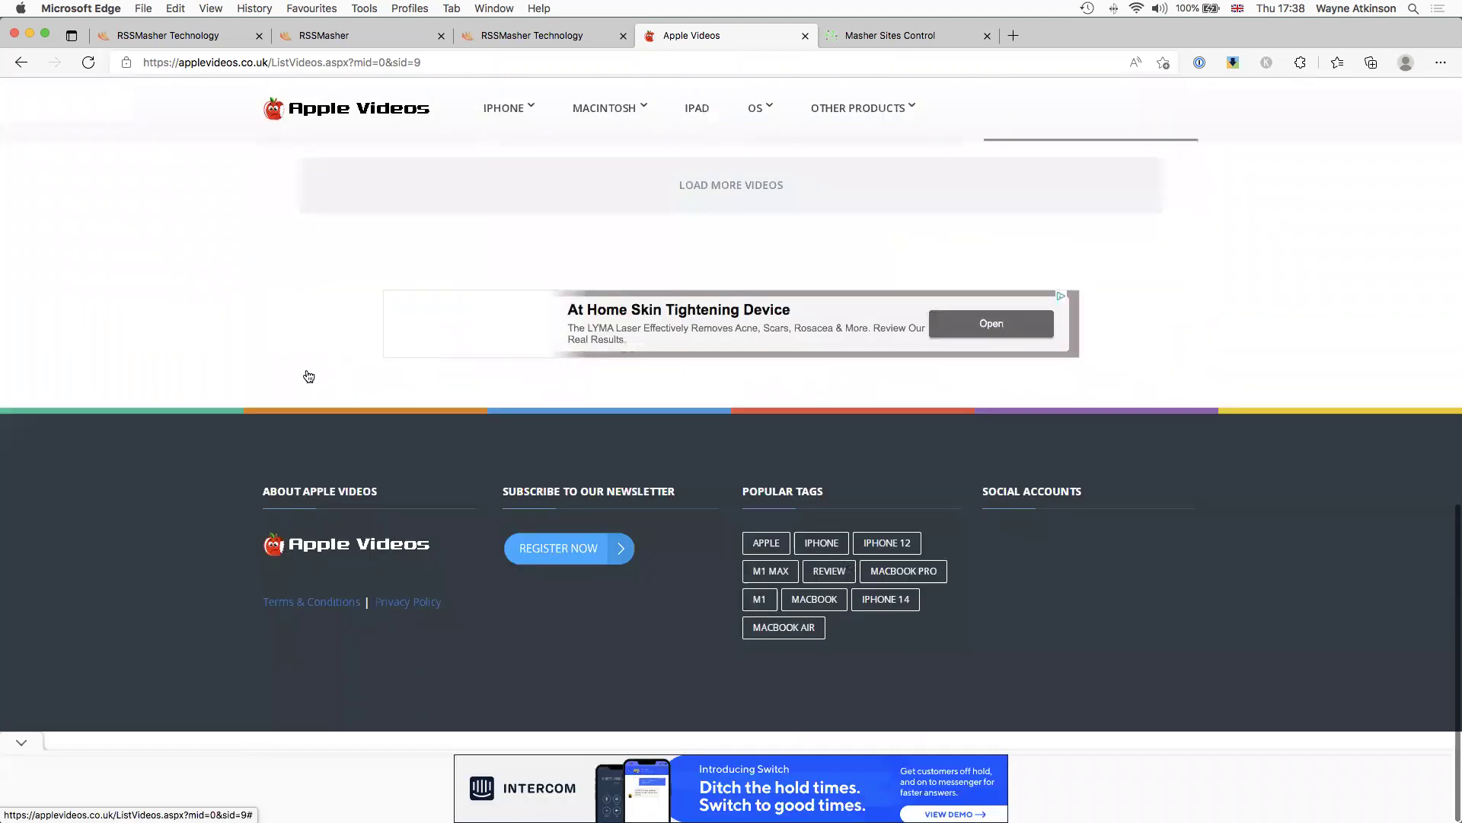
pyautogui.scroll(4, 424, 320)
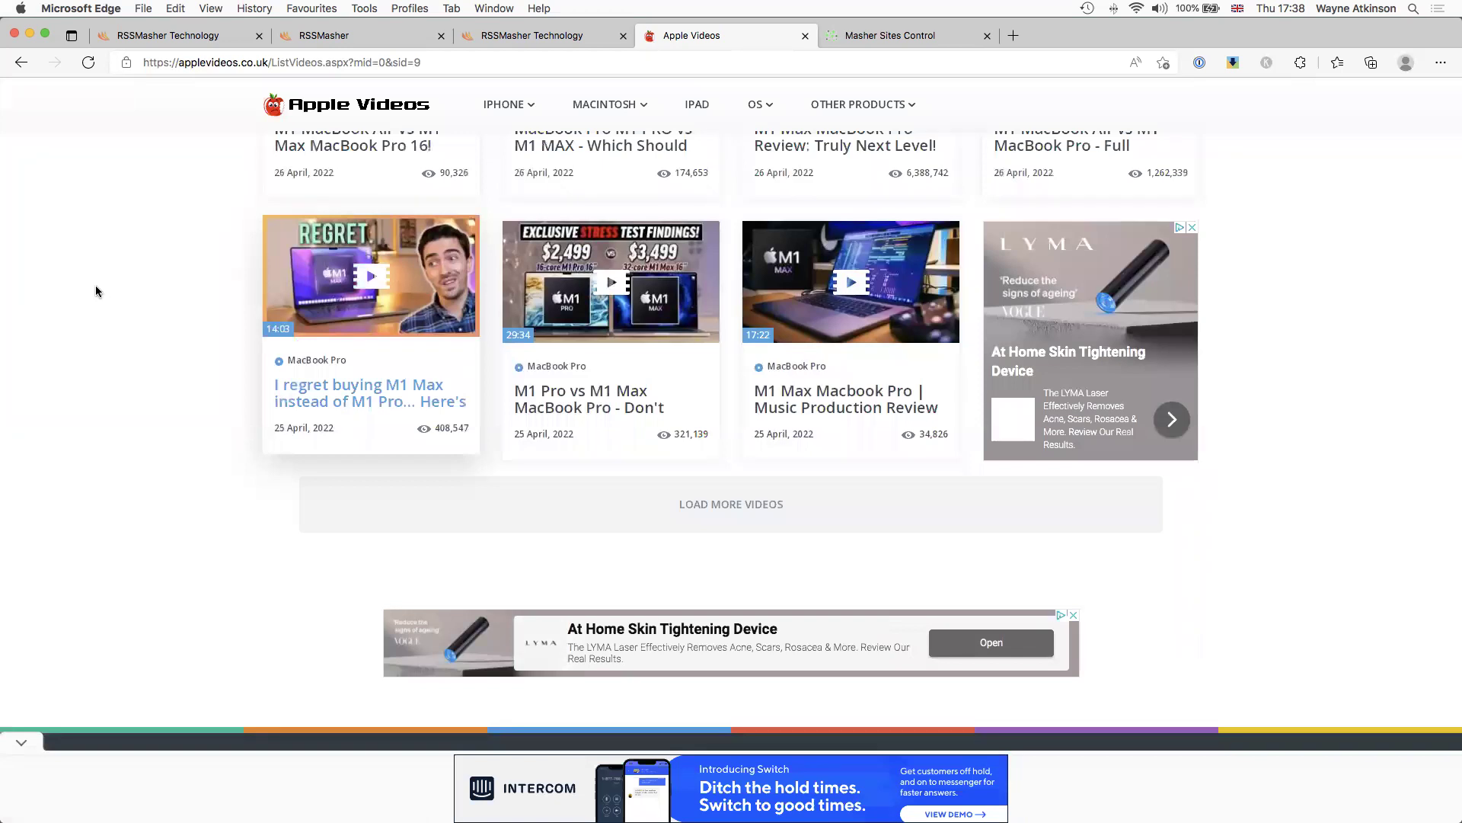
pyautogui.scroll(2, 96, 288)
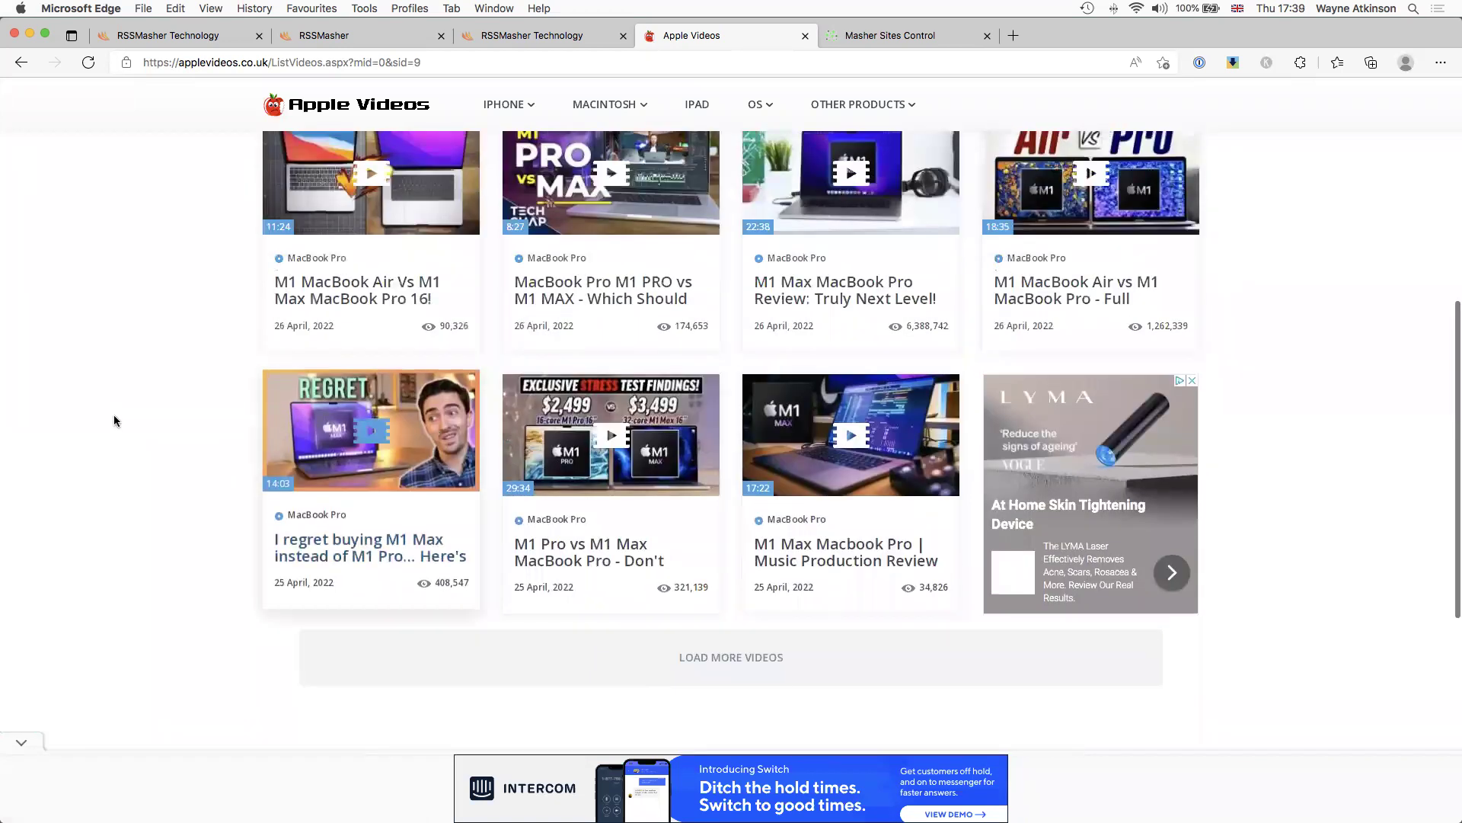
pyautogui.scroll(3, 114, 421)
pyautogui.scroll(3, 115, 420)
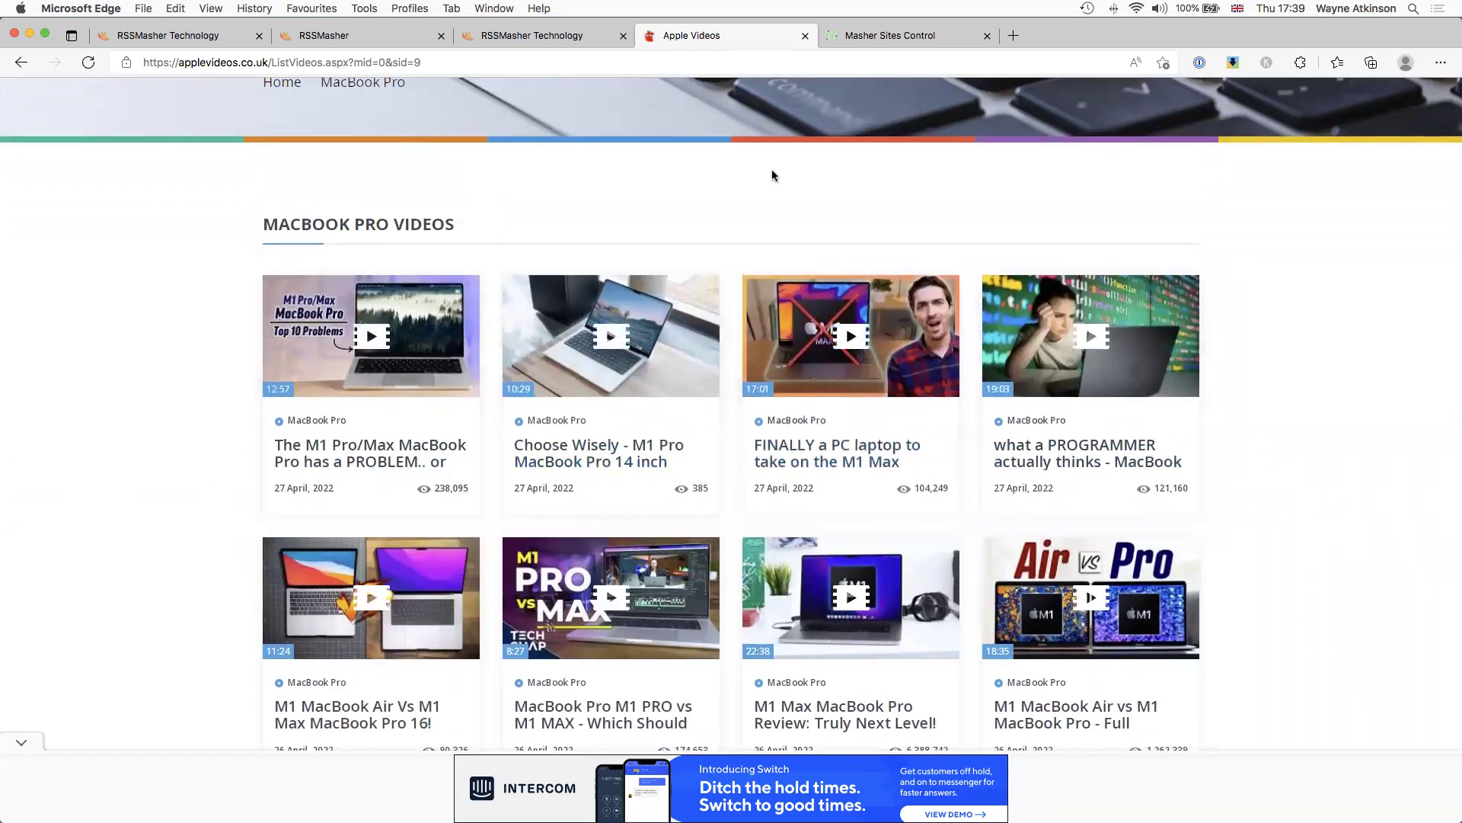
pyautogui.scroll(2, 774, 203)
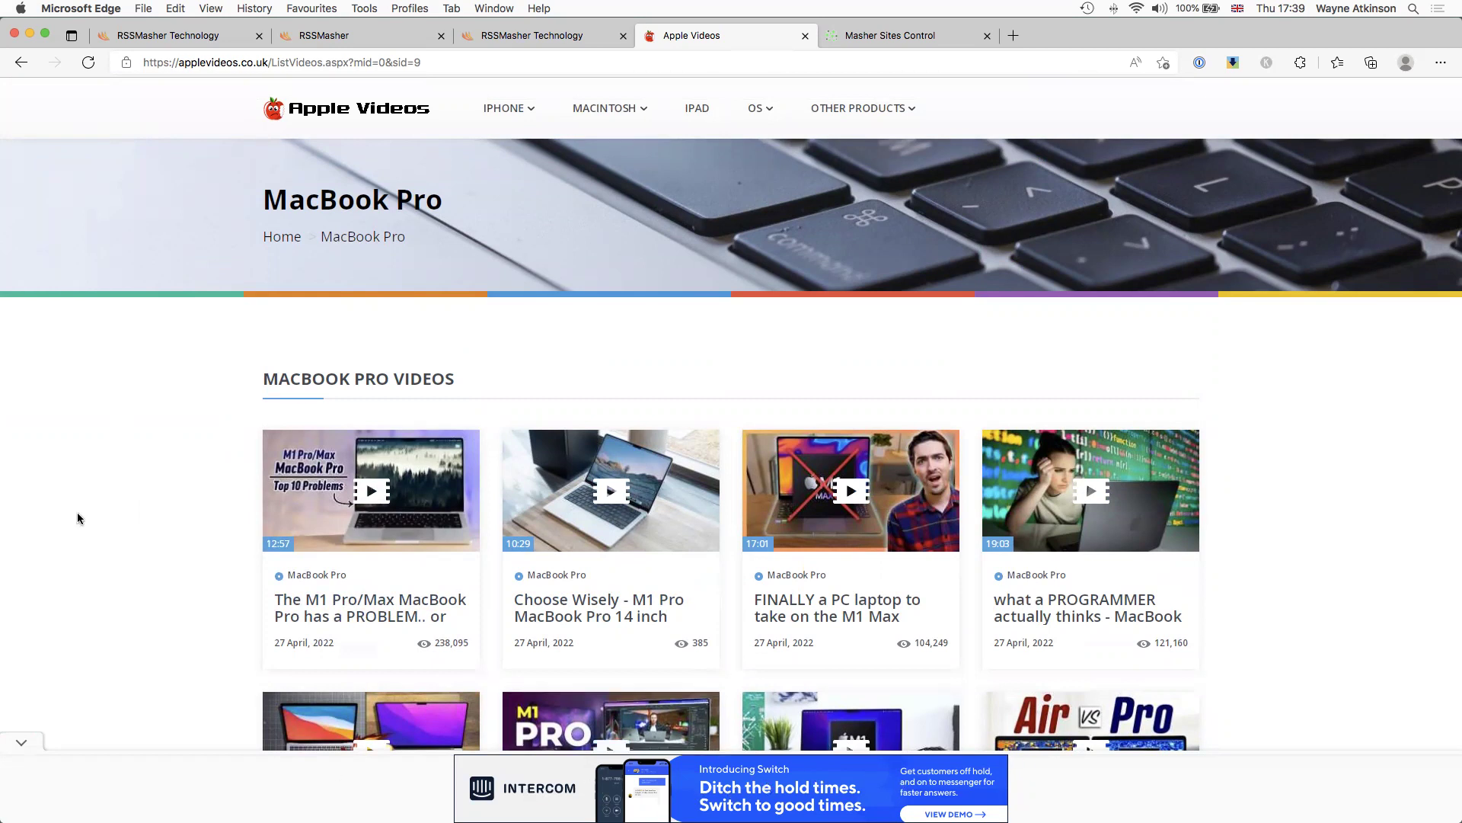
pyautogui.scroll(-5, 830, 524)
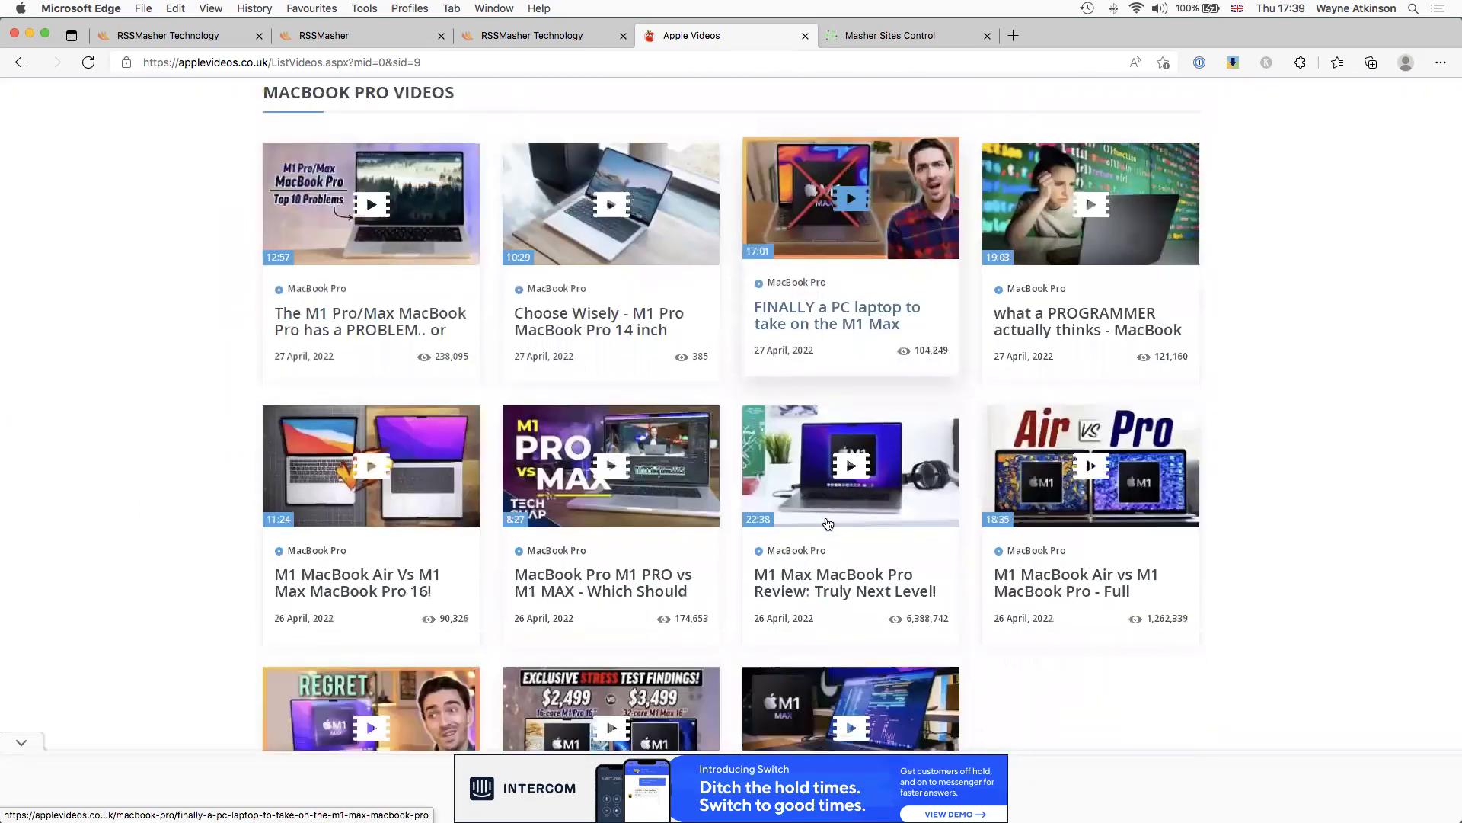
pyautogui.scroll(-3, 828, 524)
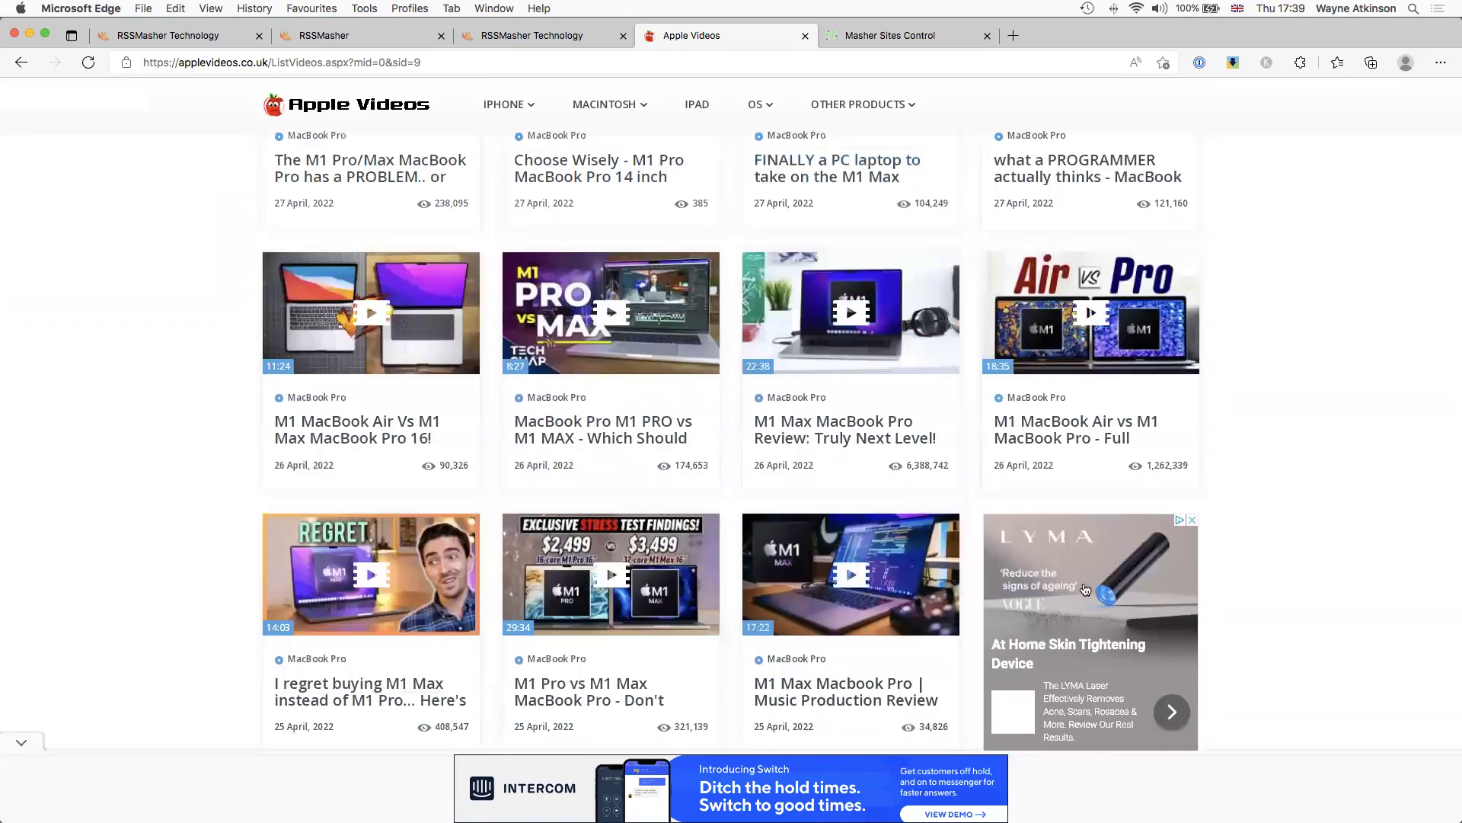
pyautogui.scroll(-2, 1259, 545)
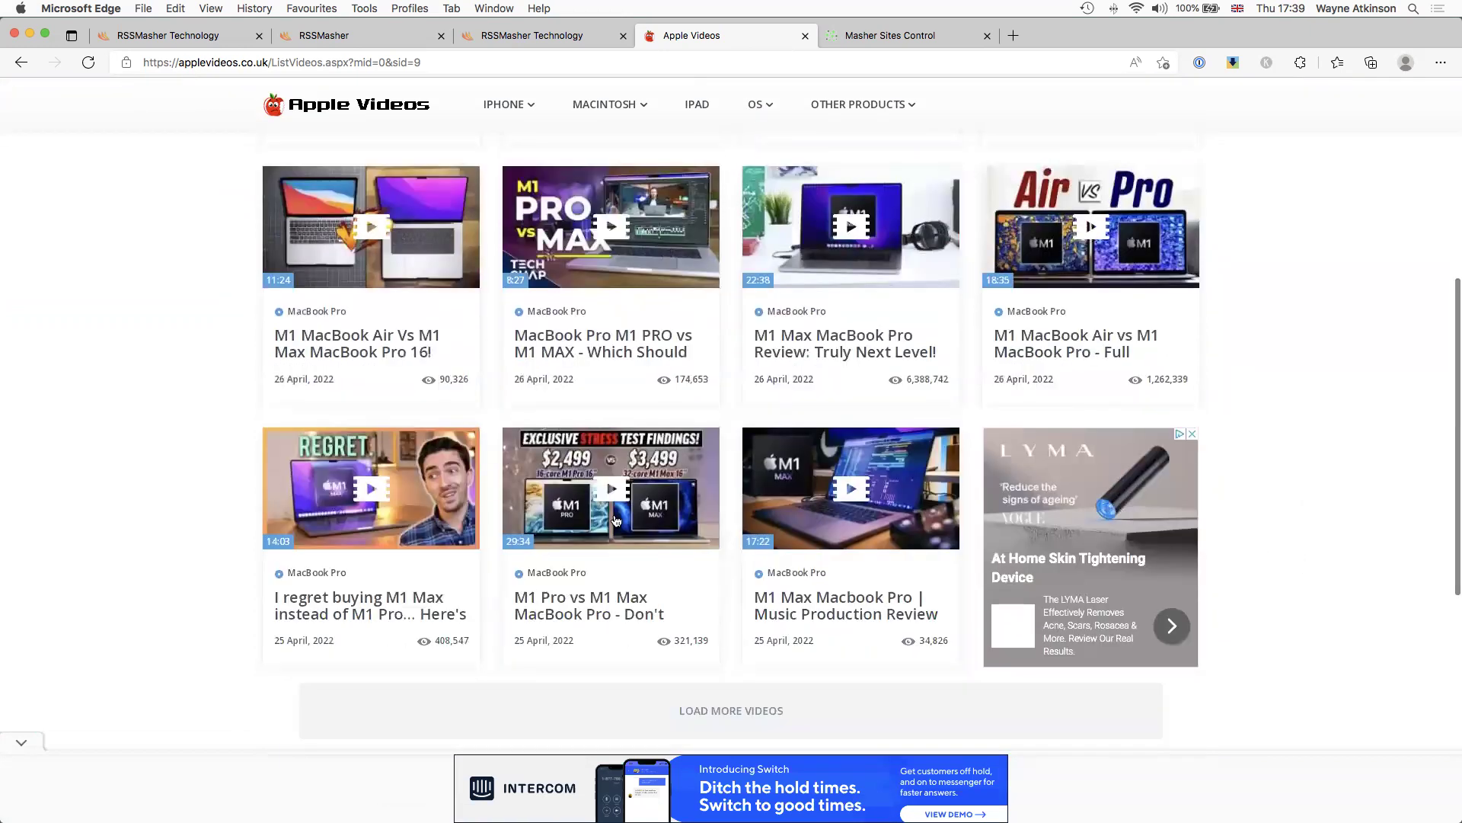
pyautogui.scroll(-9, 616, 519)
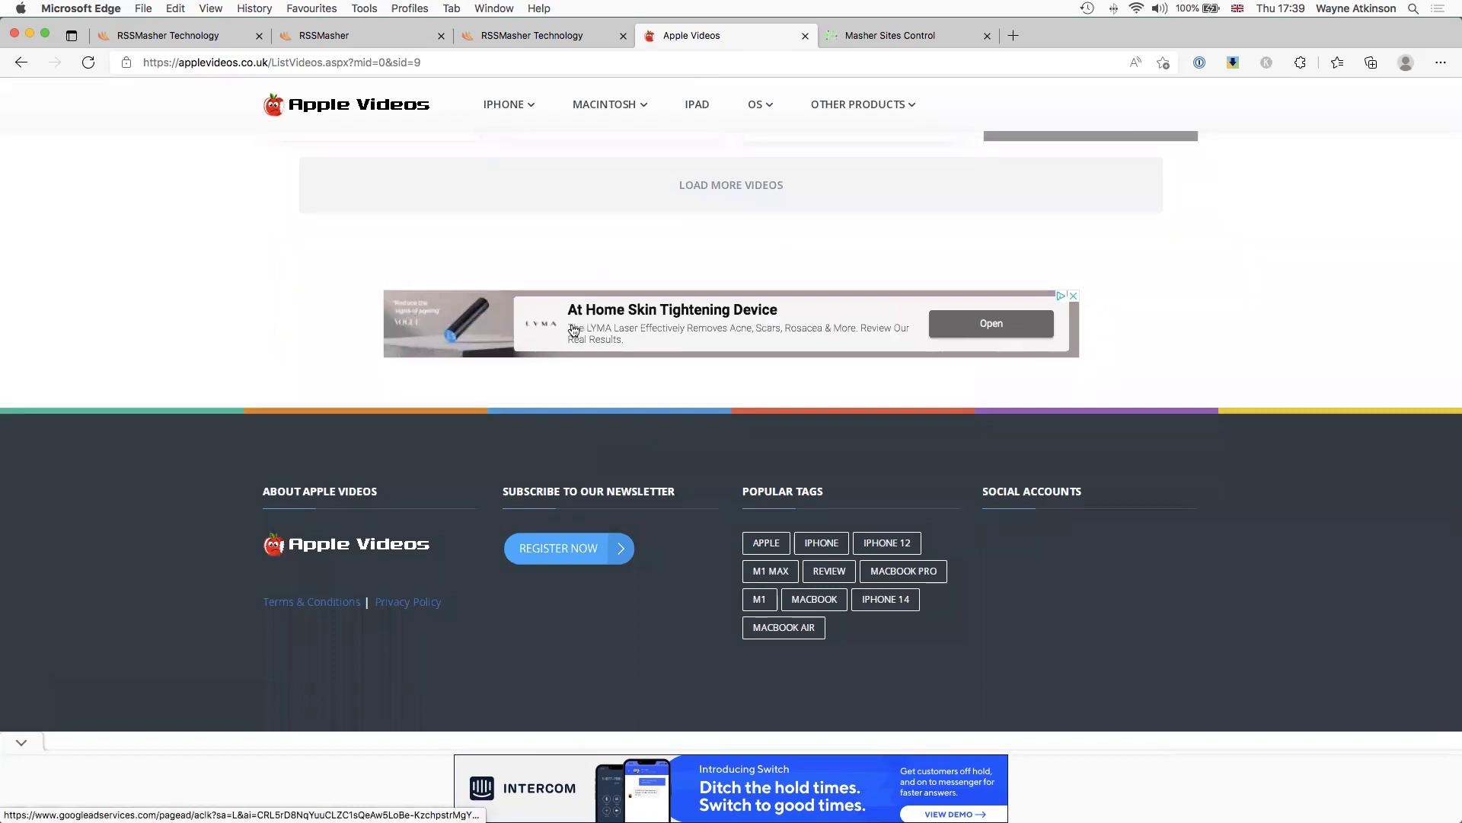
pyautogui.scroll(5, 570, 348)
pyautogui.scroll(1, 368, 237)
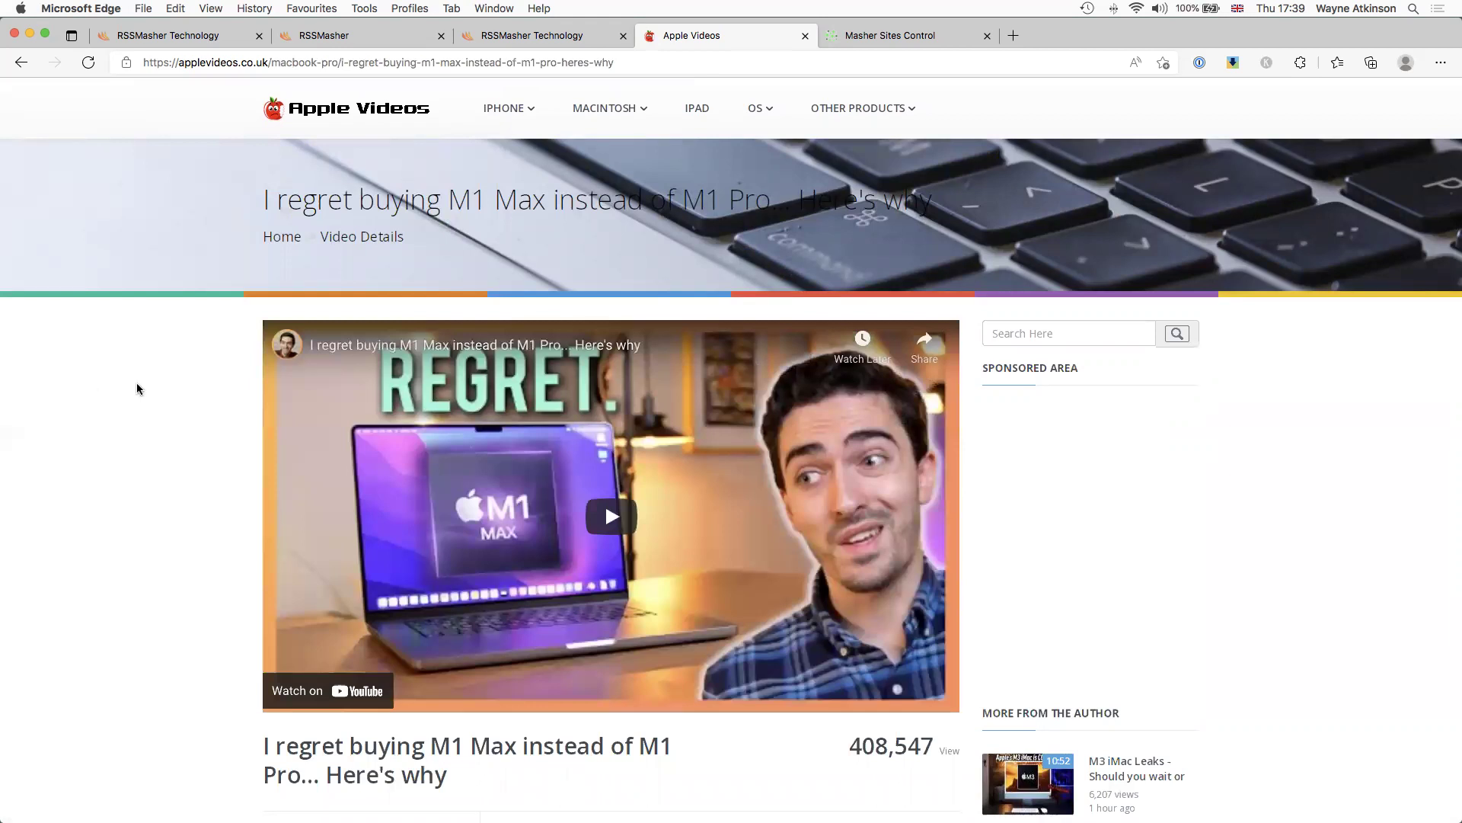
# Step: Scroll through the M1 Max video page to check its description, source credit and tags
pyautogui.scroll(-1, 145, 456)
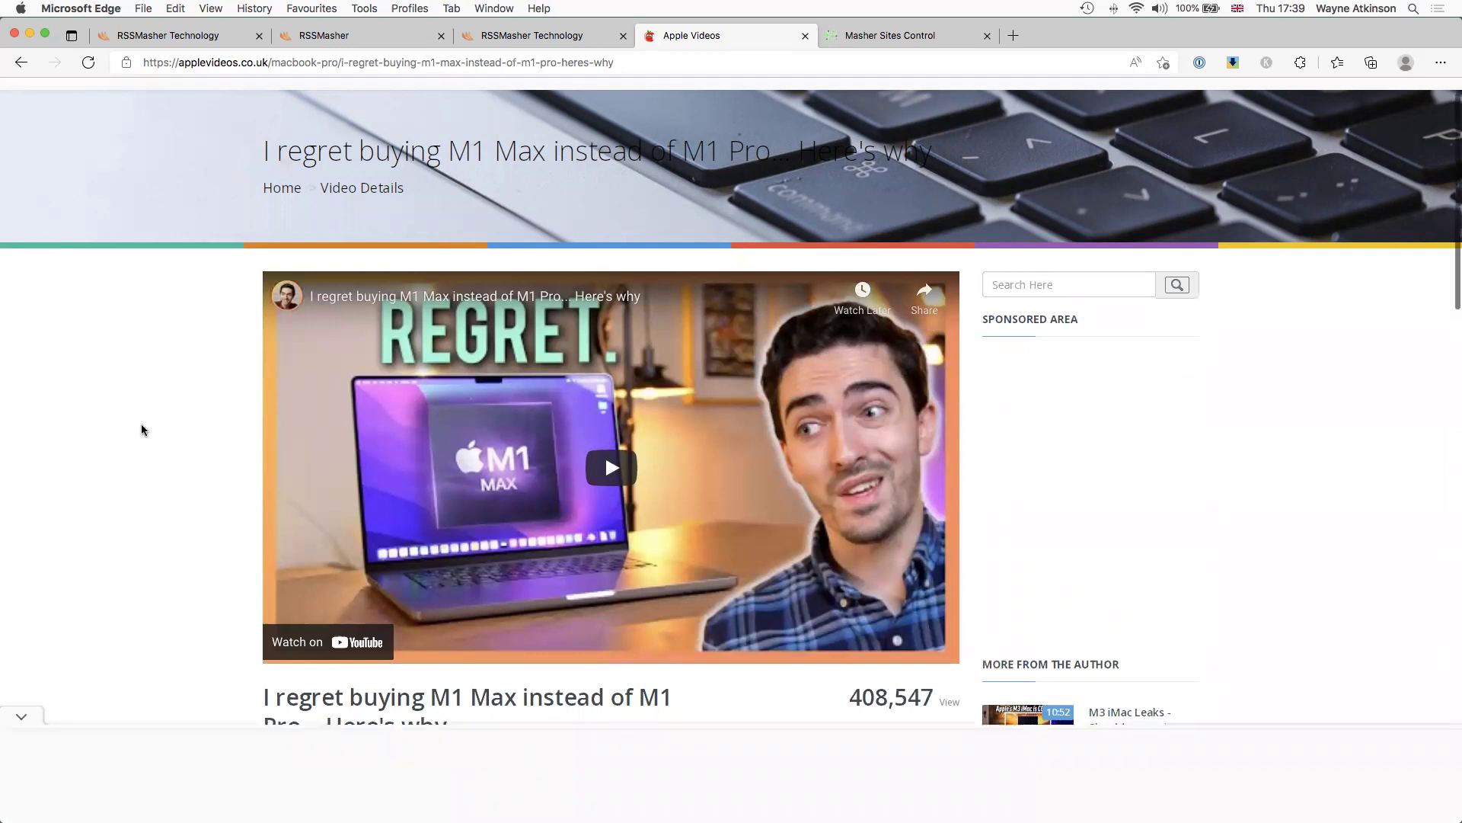
pyautogui.scroll(-2, 155, 465)
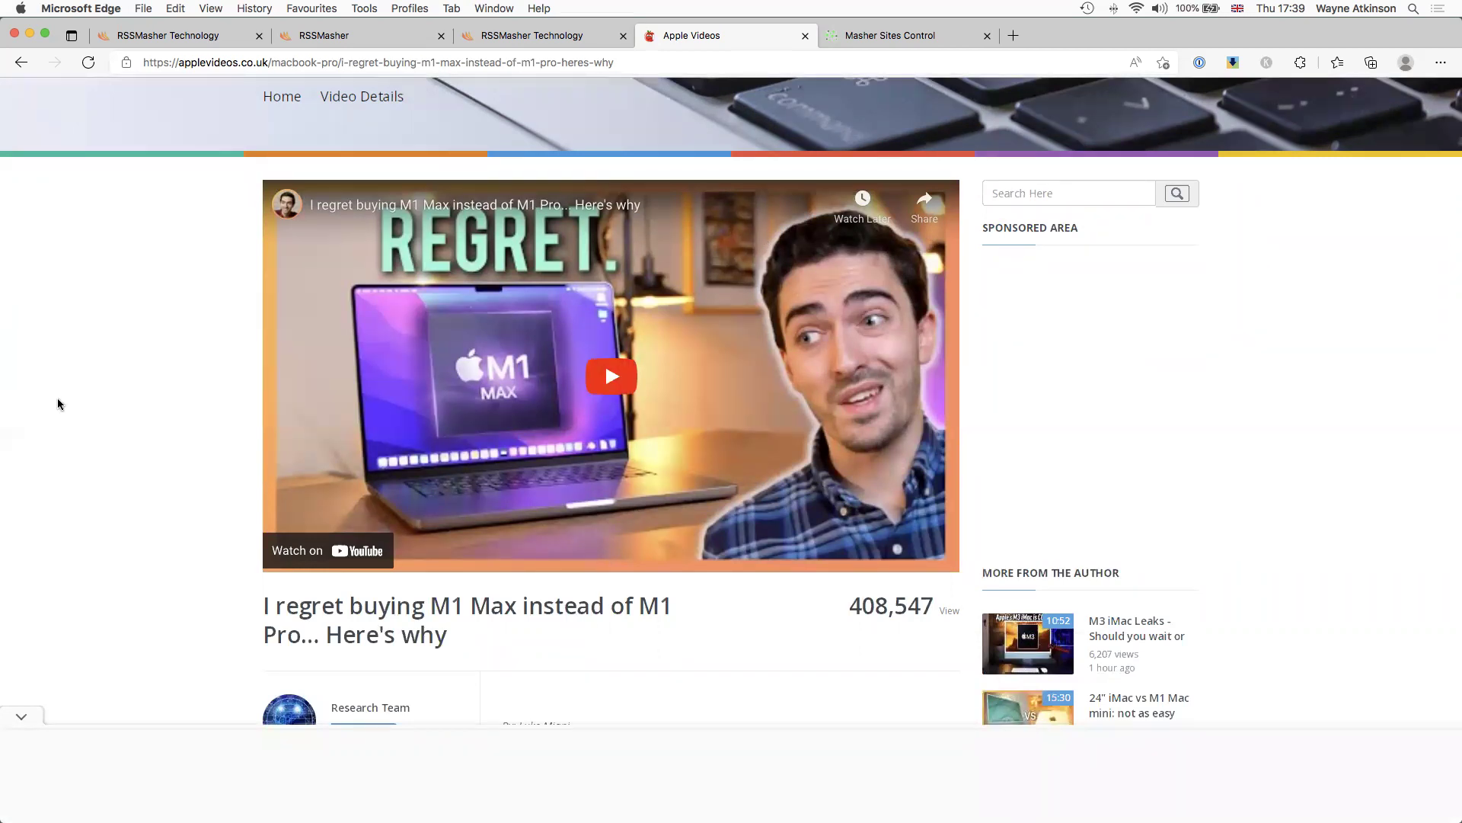
pyautogui.scroll(-5, 59, 401)
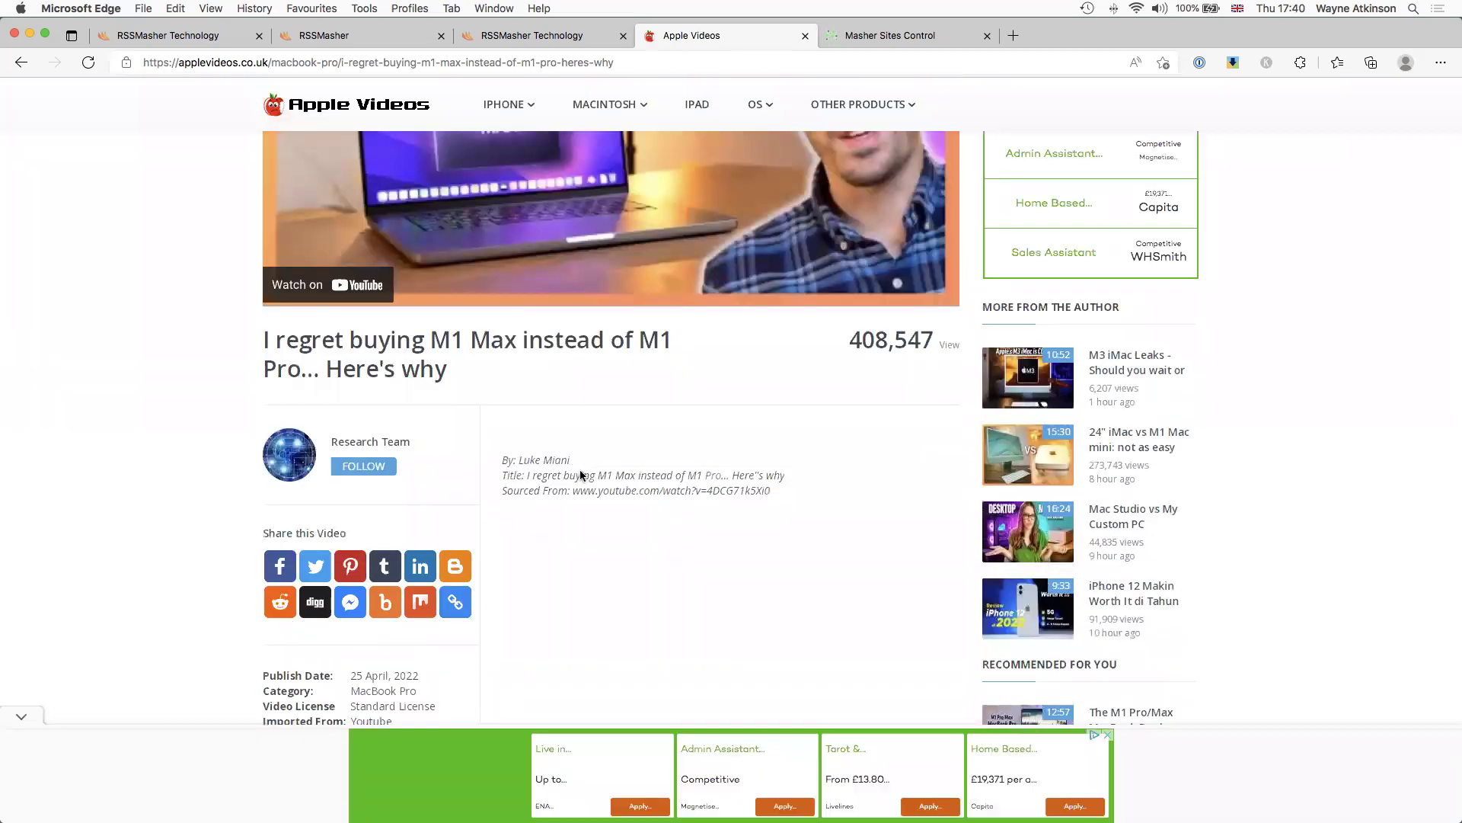
pyautogui.scroll(-5, 660, 487)
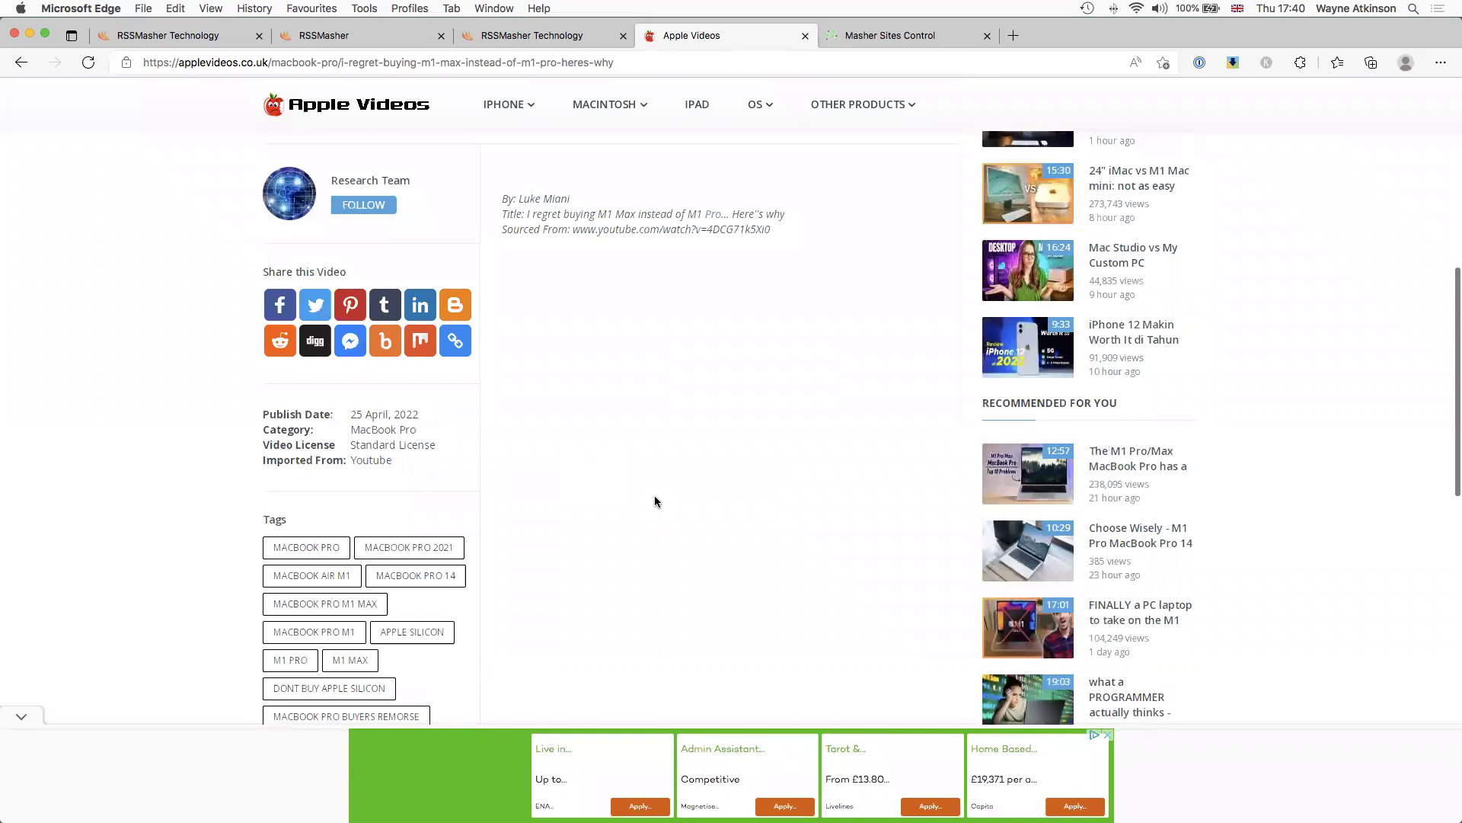
pyautogui.scroll(-3, 655, 495)
pyautogui.scroll(-1, 655, 494)
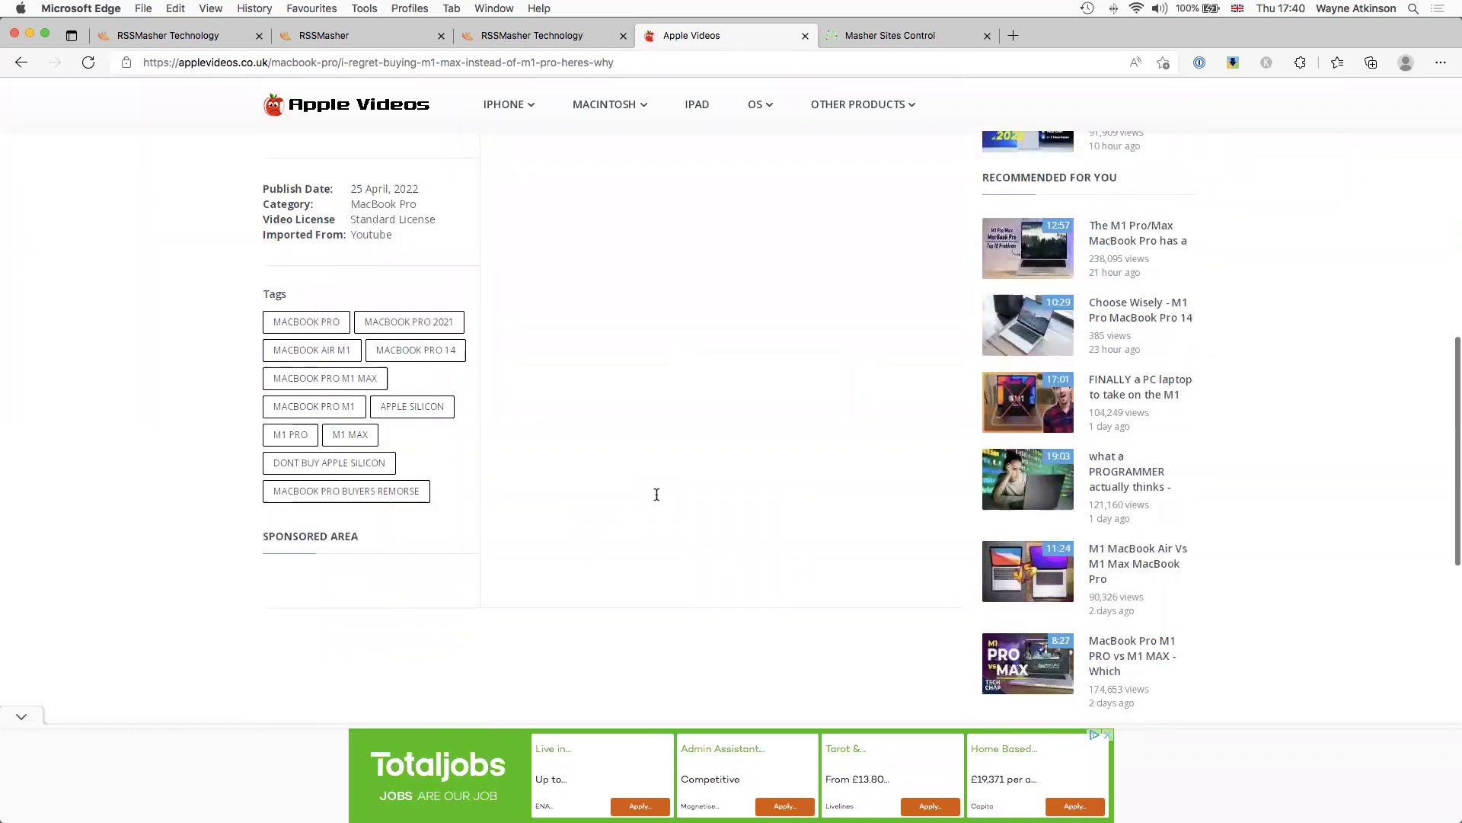
pyautogui.scroll(5, 656, 493)
pyautogui.scroll(3, 725, 723)
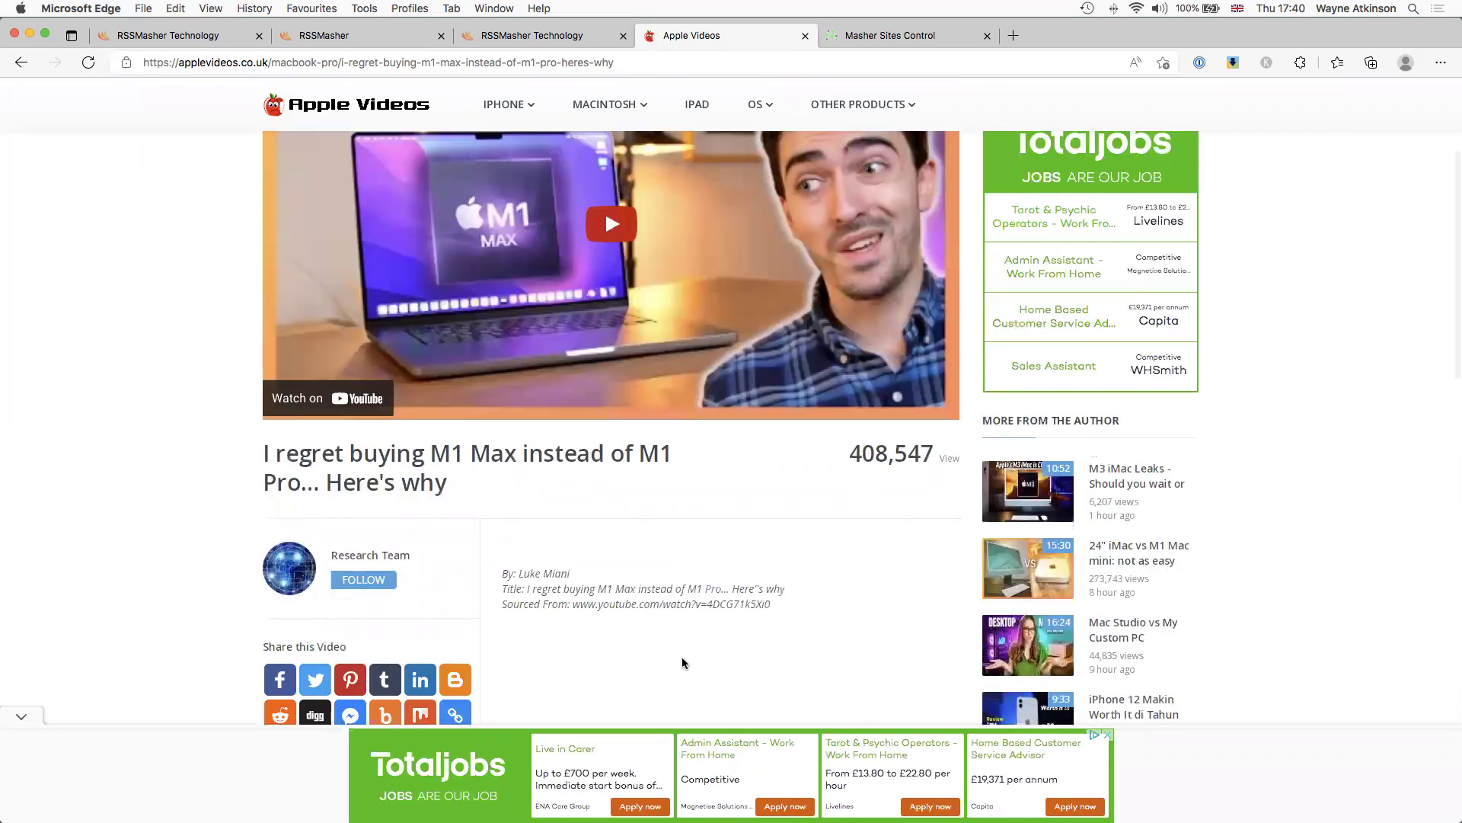
pyautogui.scroll(4, 594, 427)
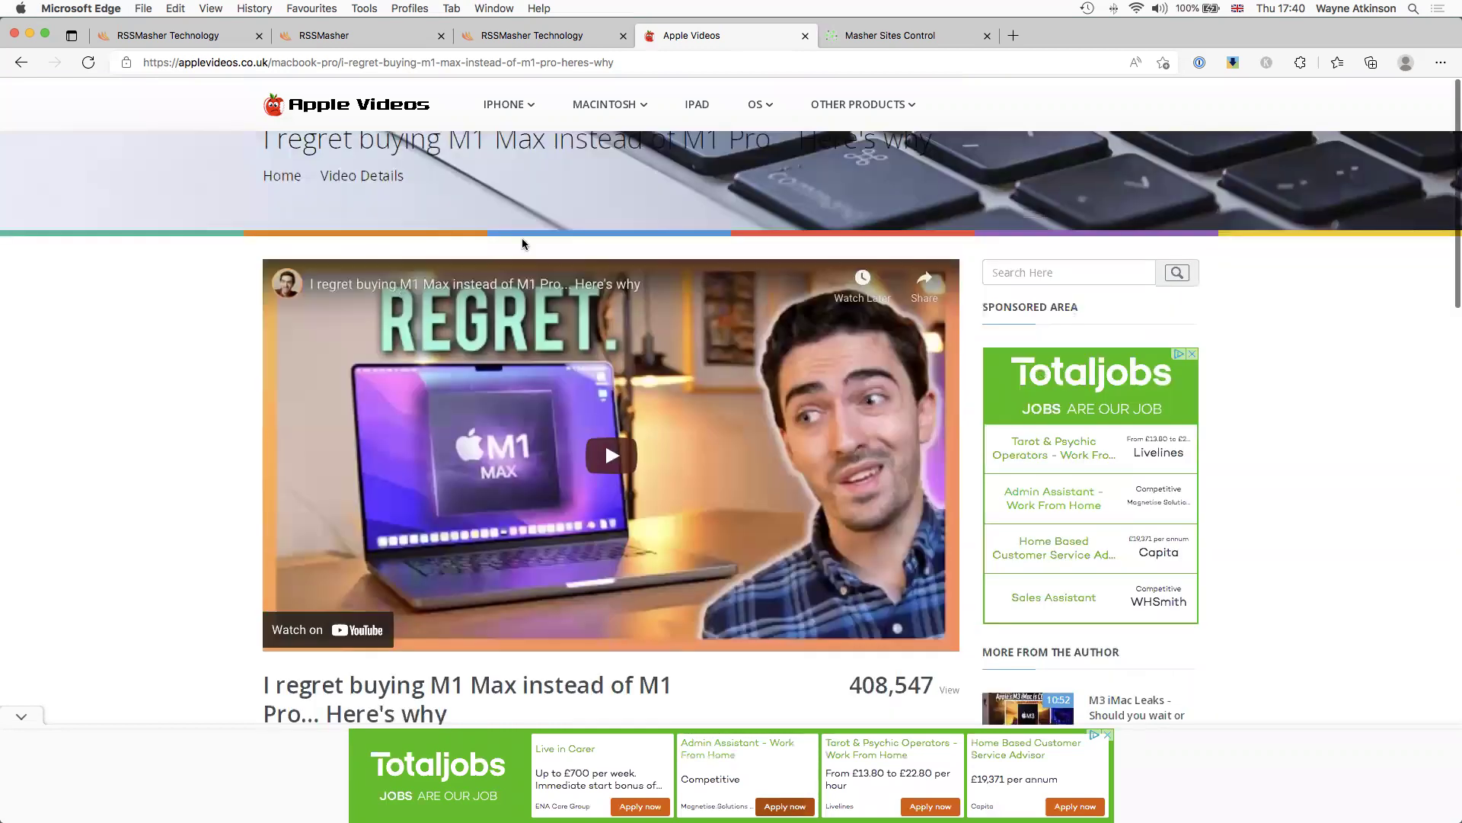
pyautogui.scroll(1, 524, 244)
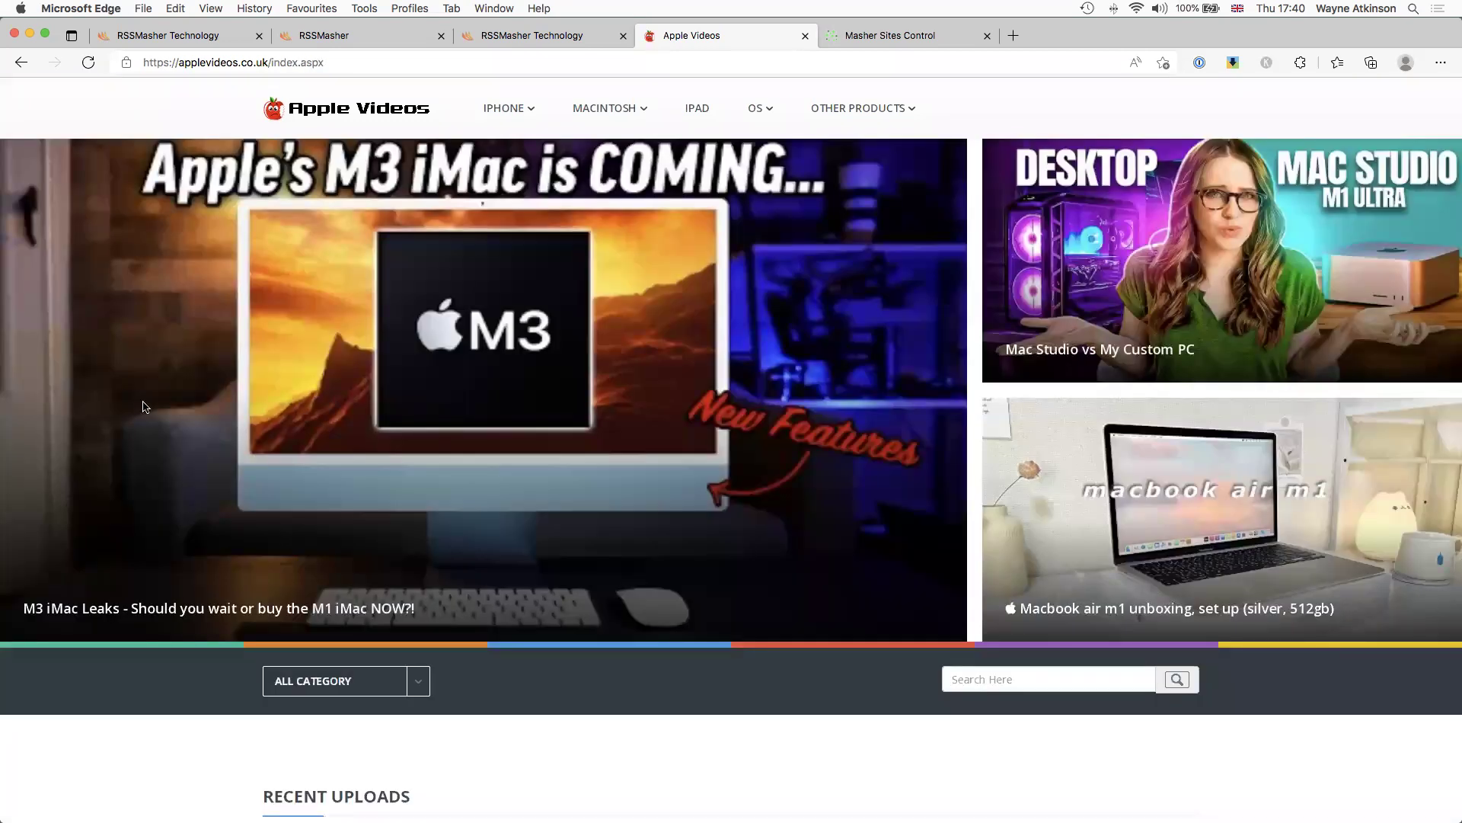
# Step: Scroll through the M3 iMac Leaks video detail page
pyautogui.scroll(-5, 146, 406)
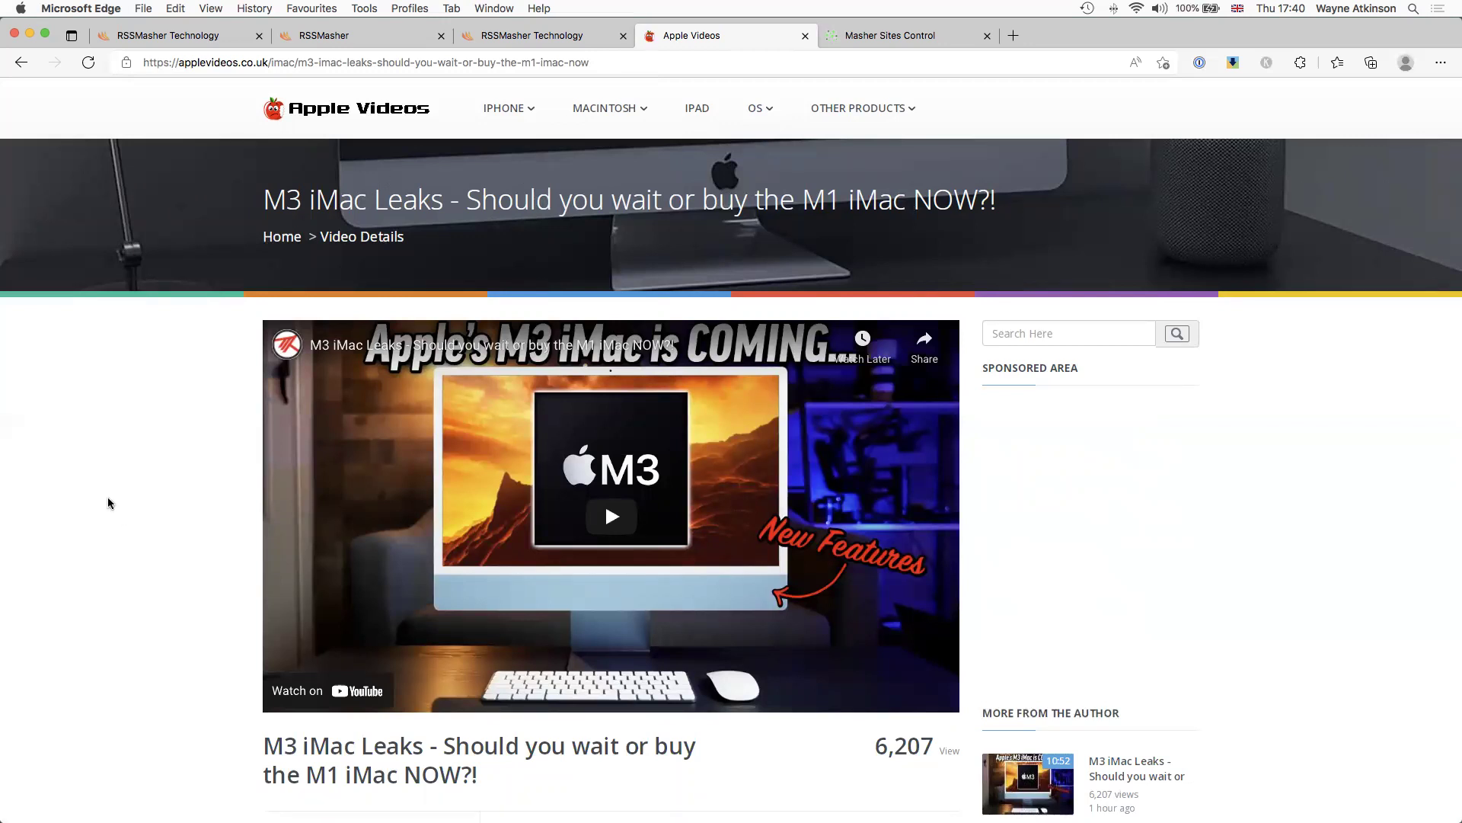
pyautogui.scroll(-5, 111, 501)
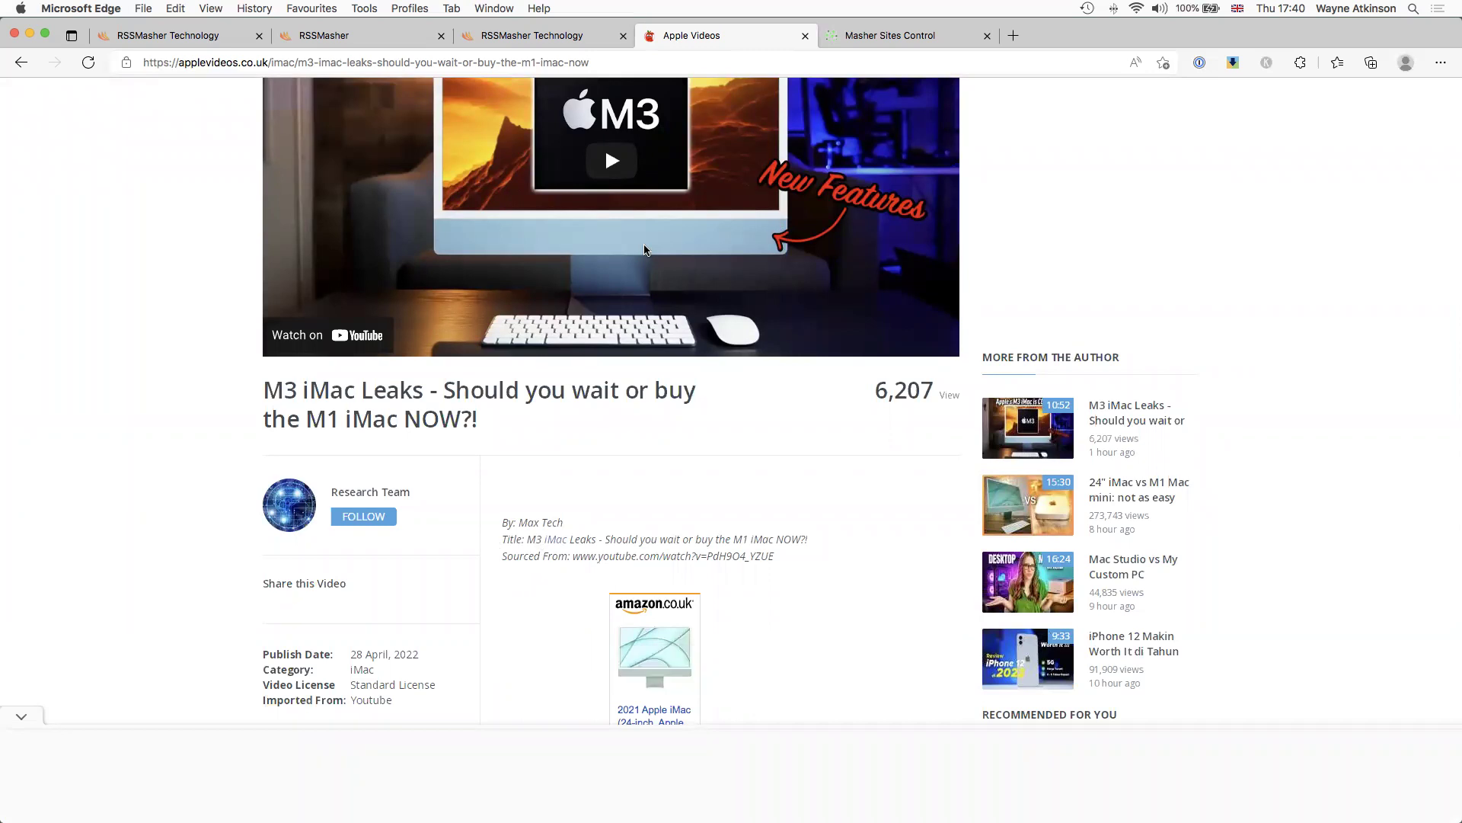
pyautogui.scroll(5, 329, 111)
pyautogui.scroll(-1, 329, 111)
pyautogui.scroll(1, 98, 431)
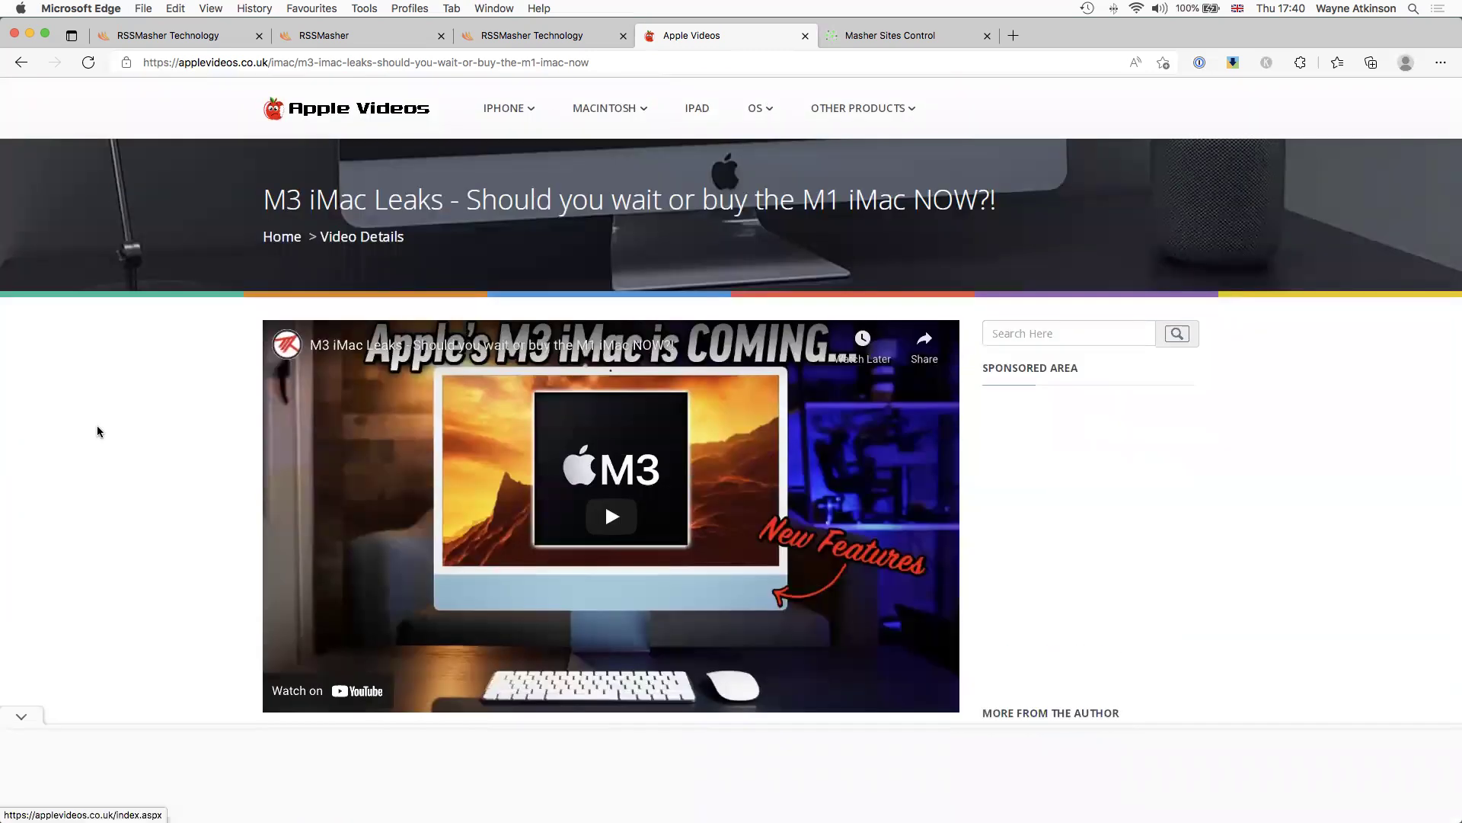